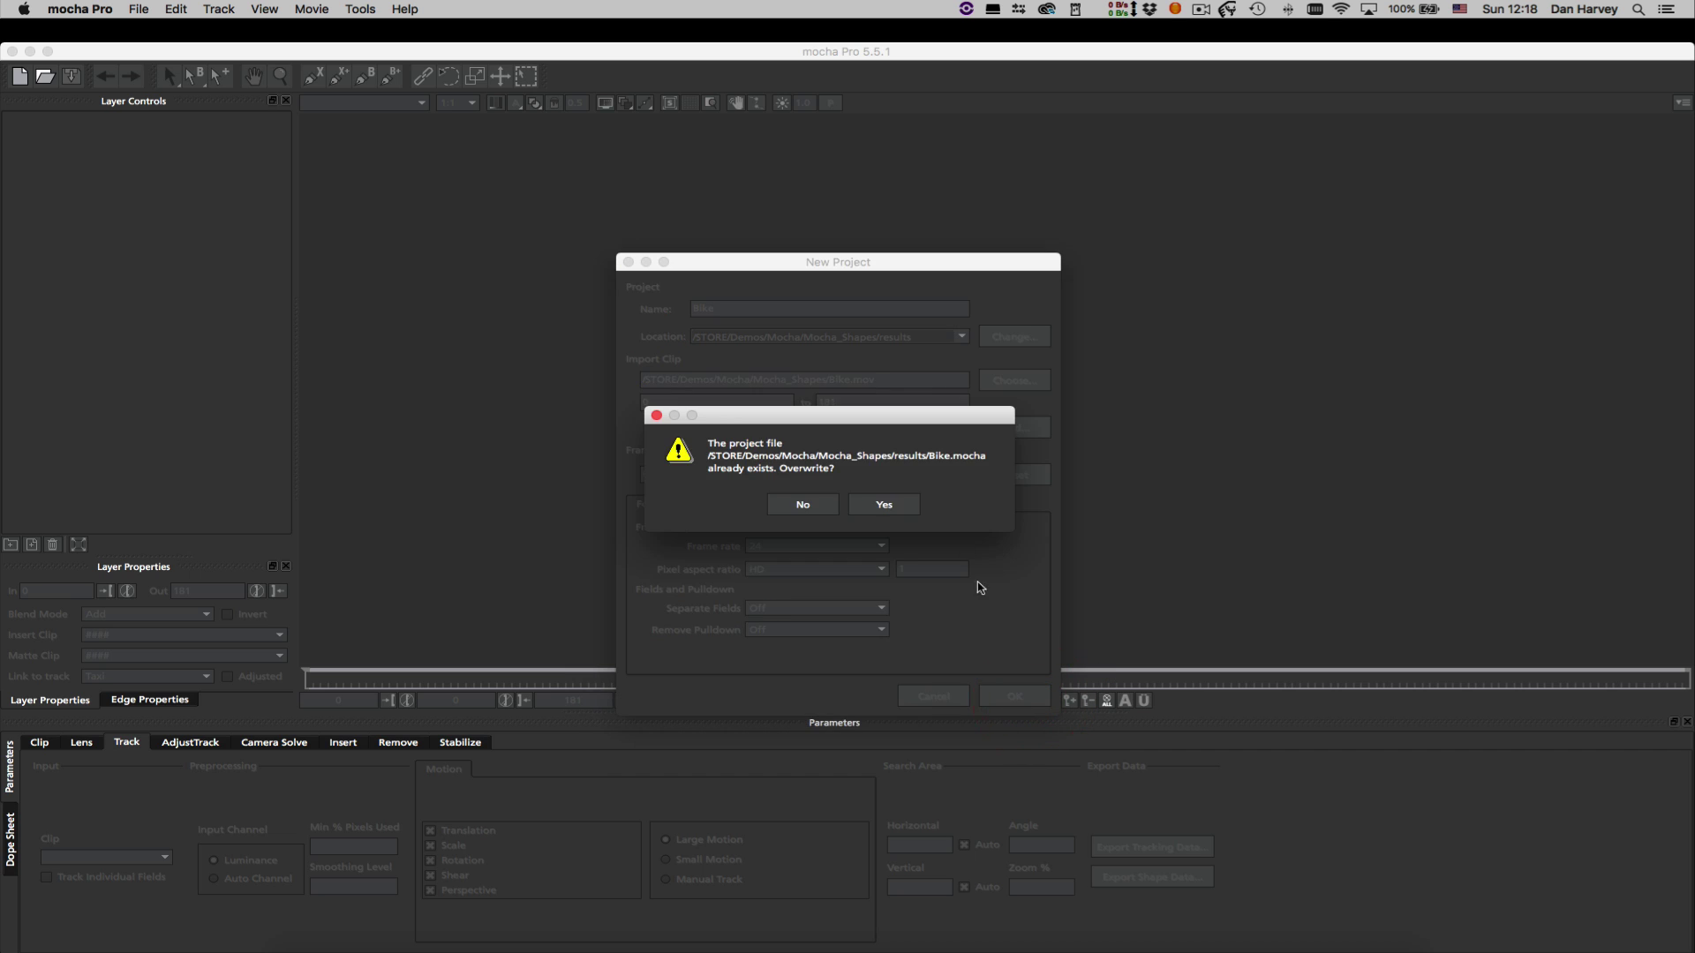
Confirm overwriting Bike.mocha so the new project opens with the street clip
left_click(883, 504)
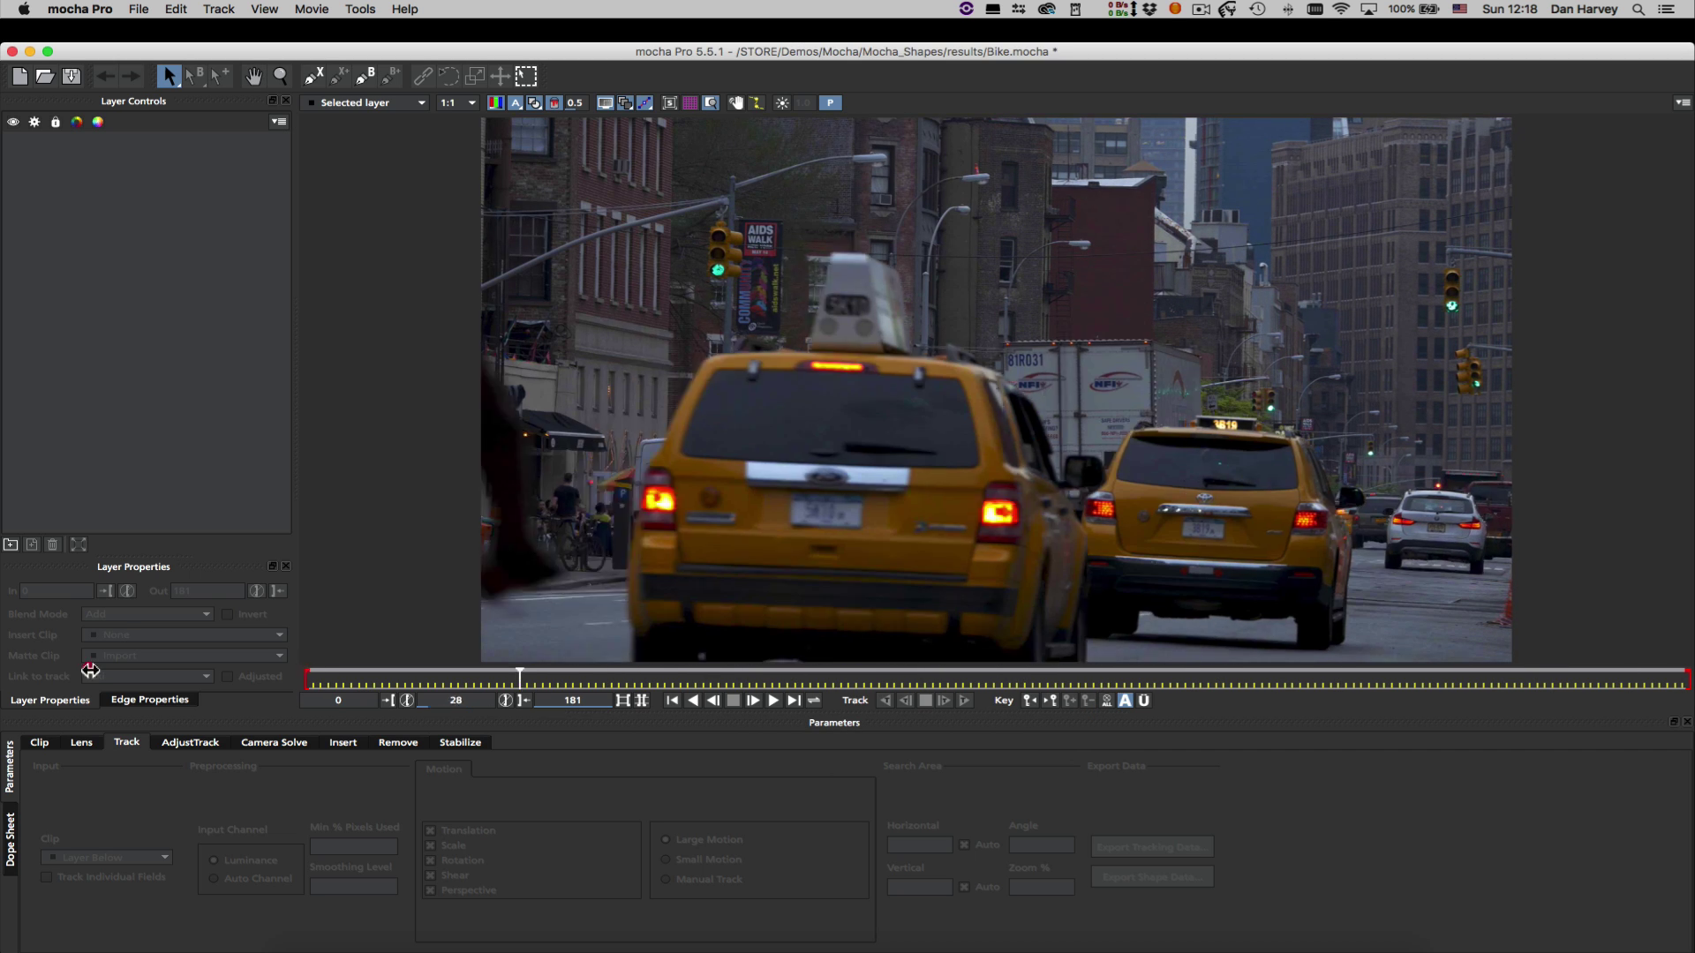
Draw a trial B-spline on the taxi, then delete that layer with Cmd+Backspace
left_click(365, 76)
left_click(654, 352)
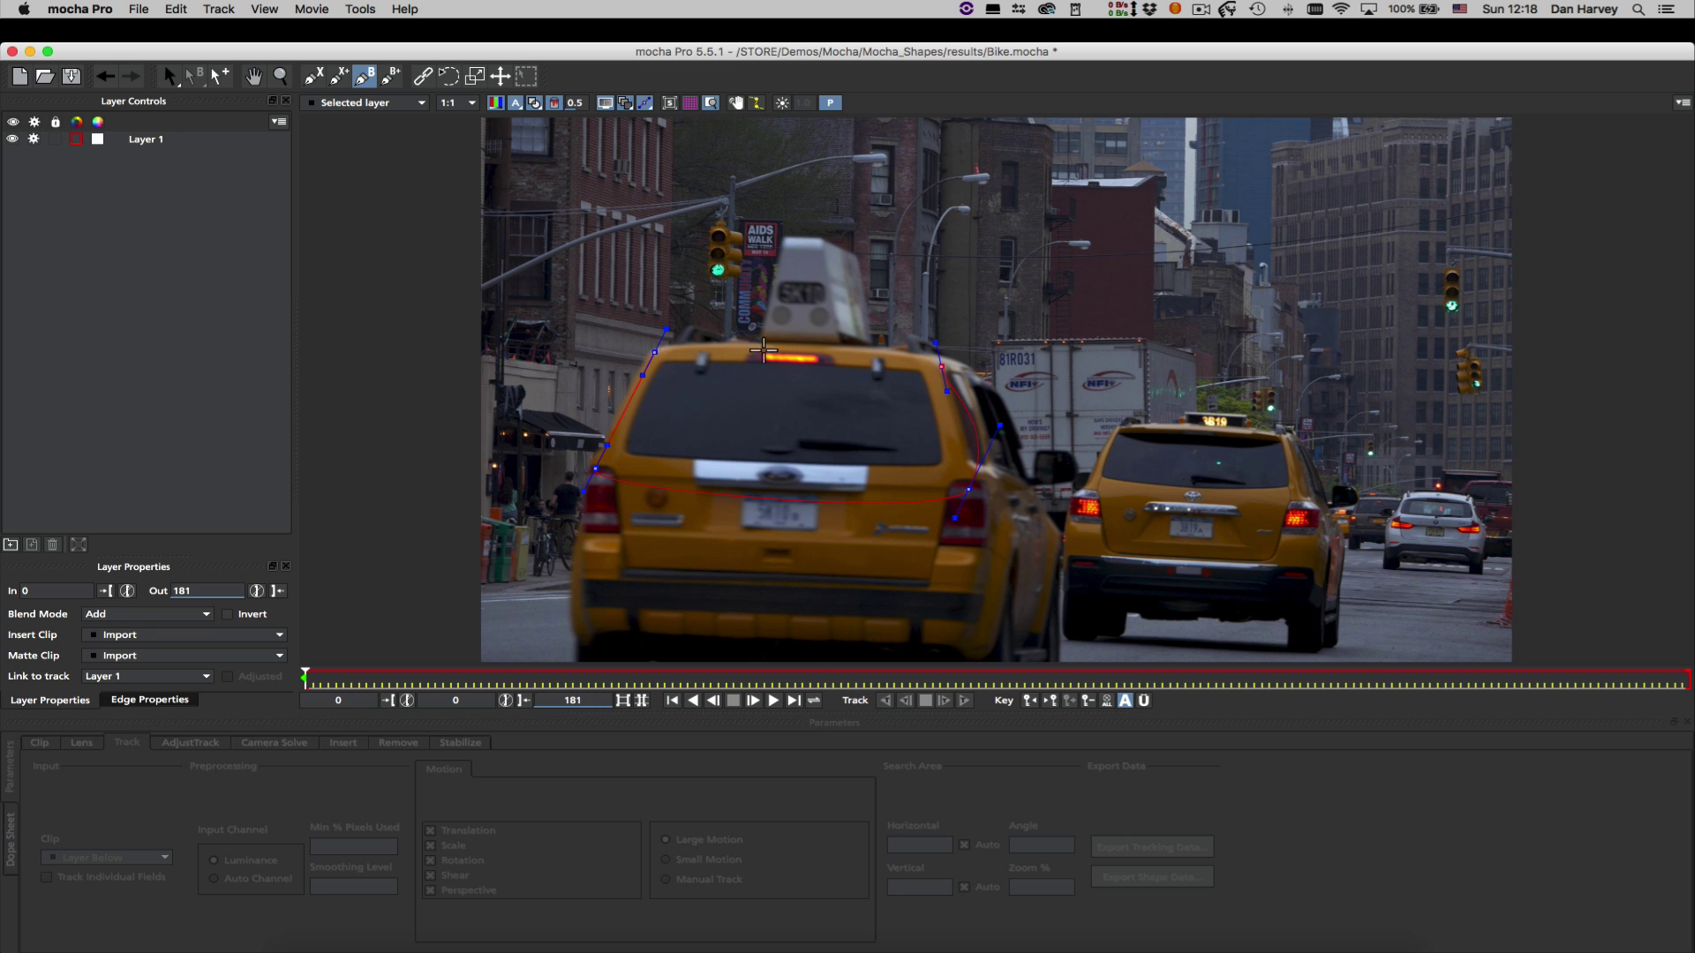
left_click(655, 352)
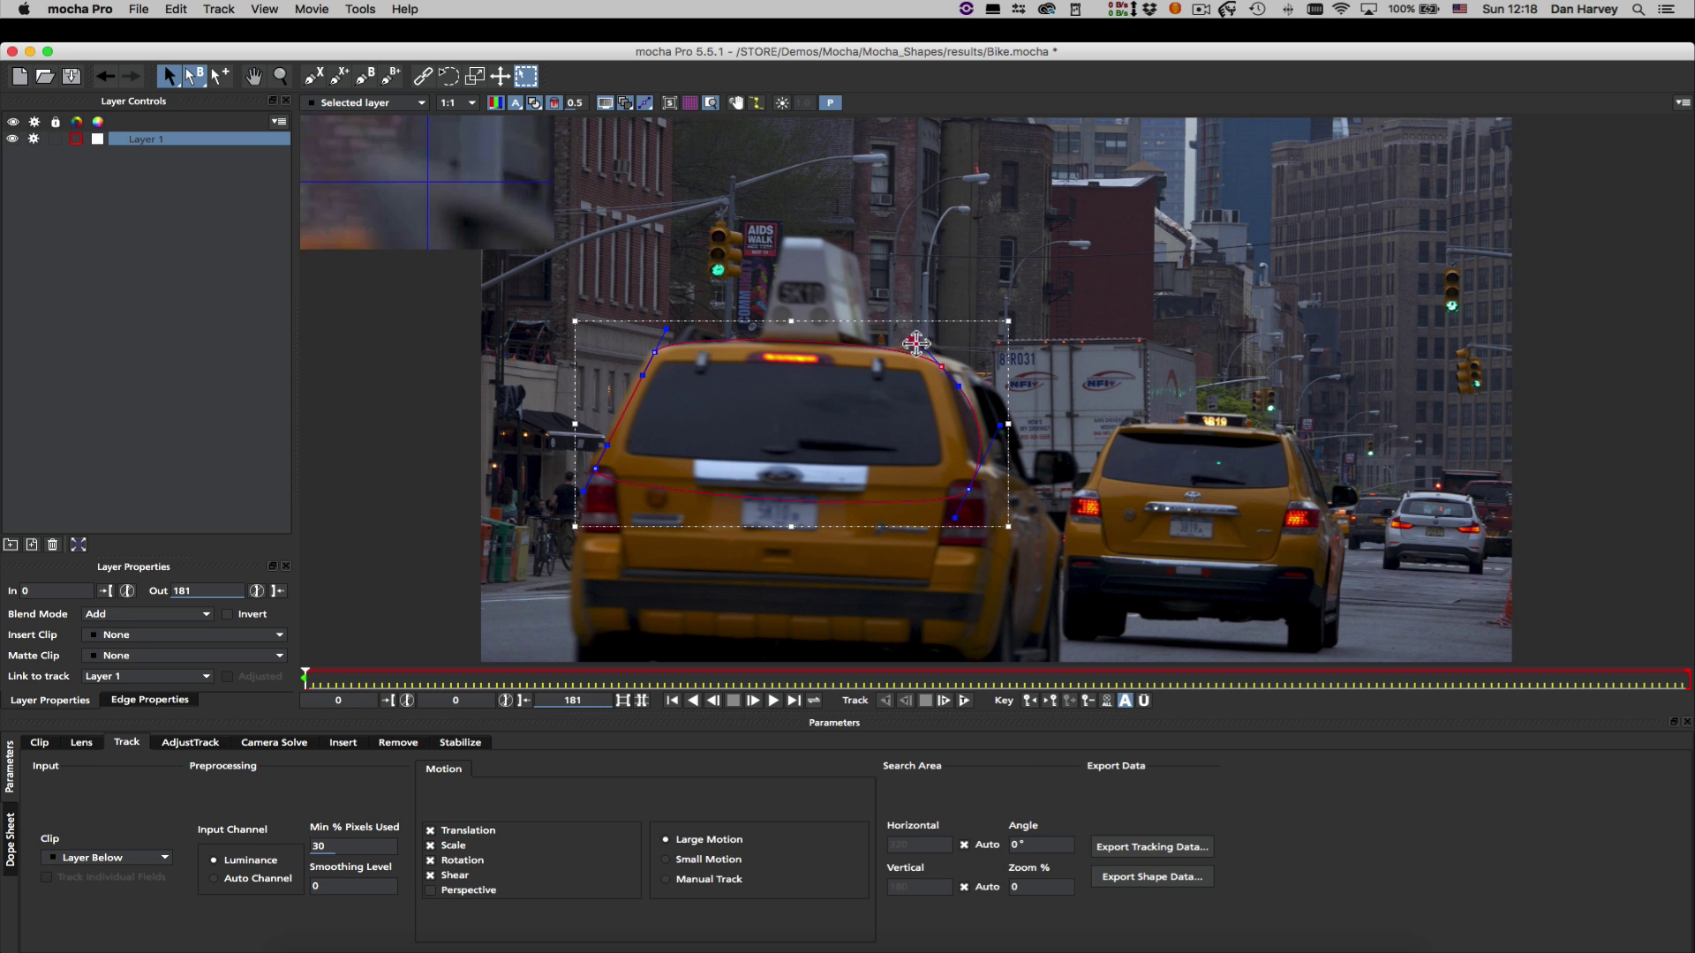
left_click_drag(914, 345, 915, 336)
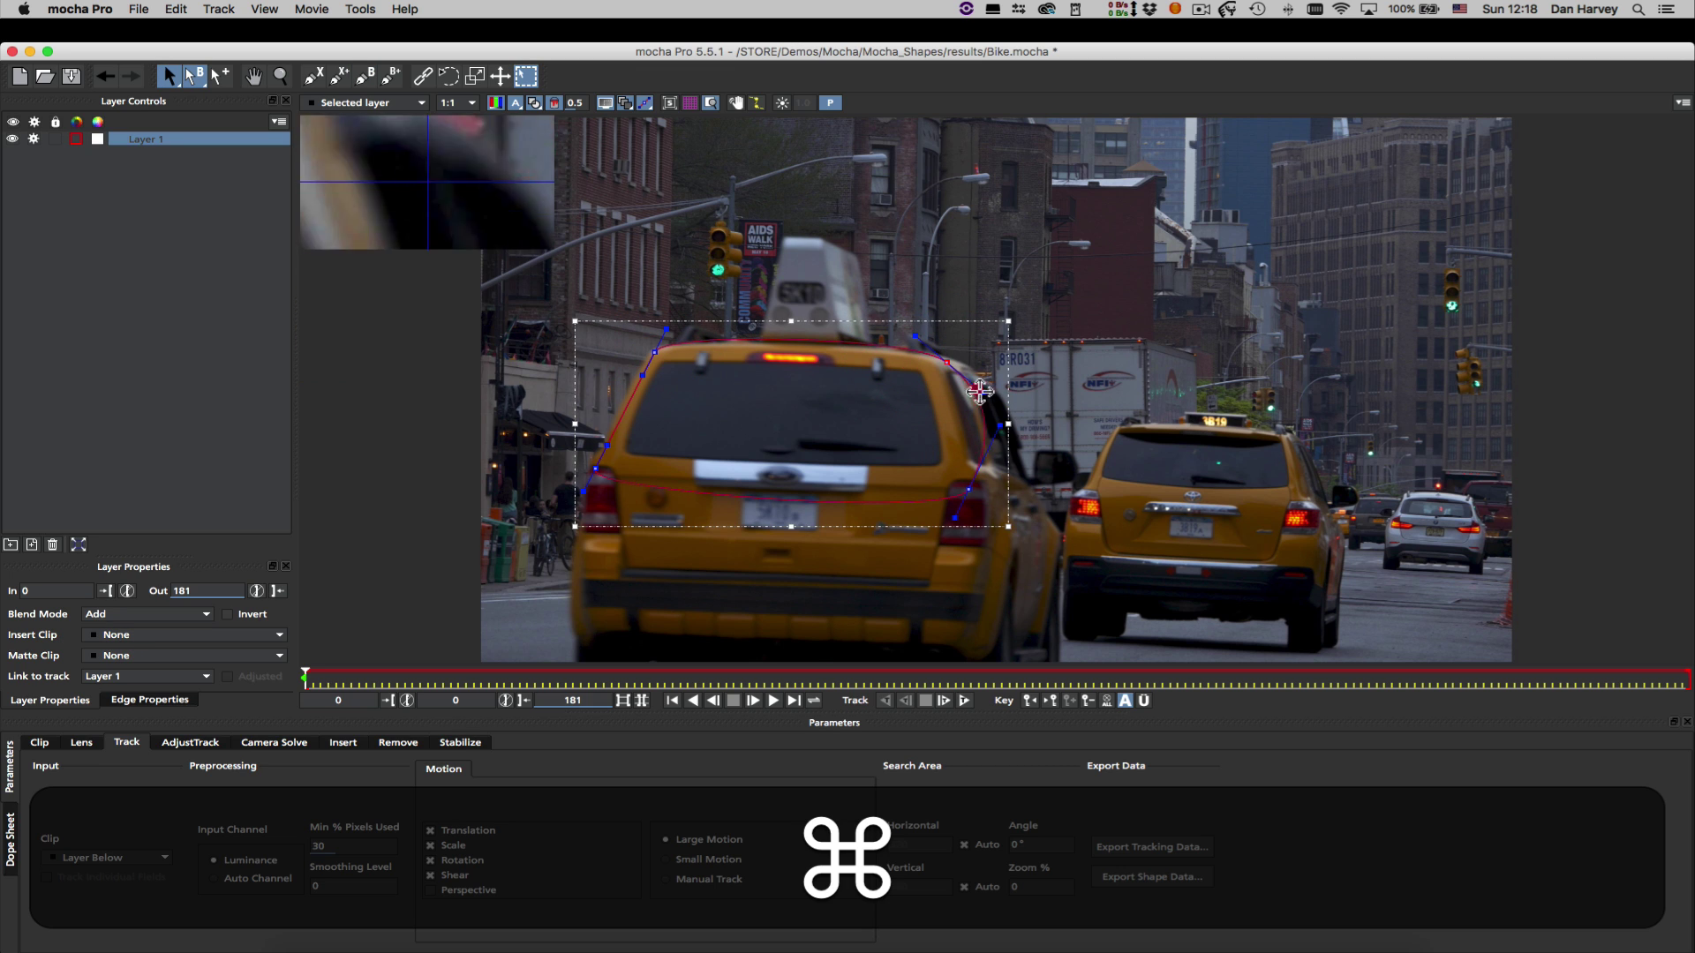
key("super+BackSpace")
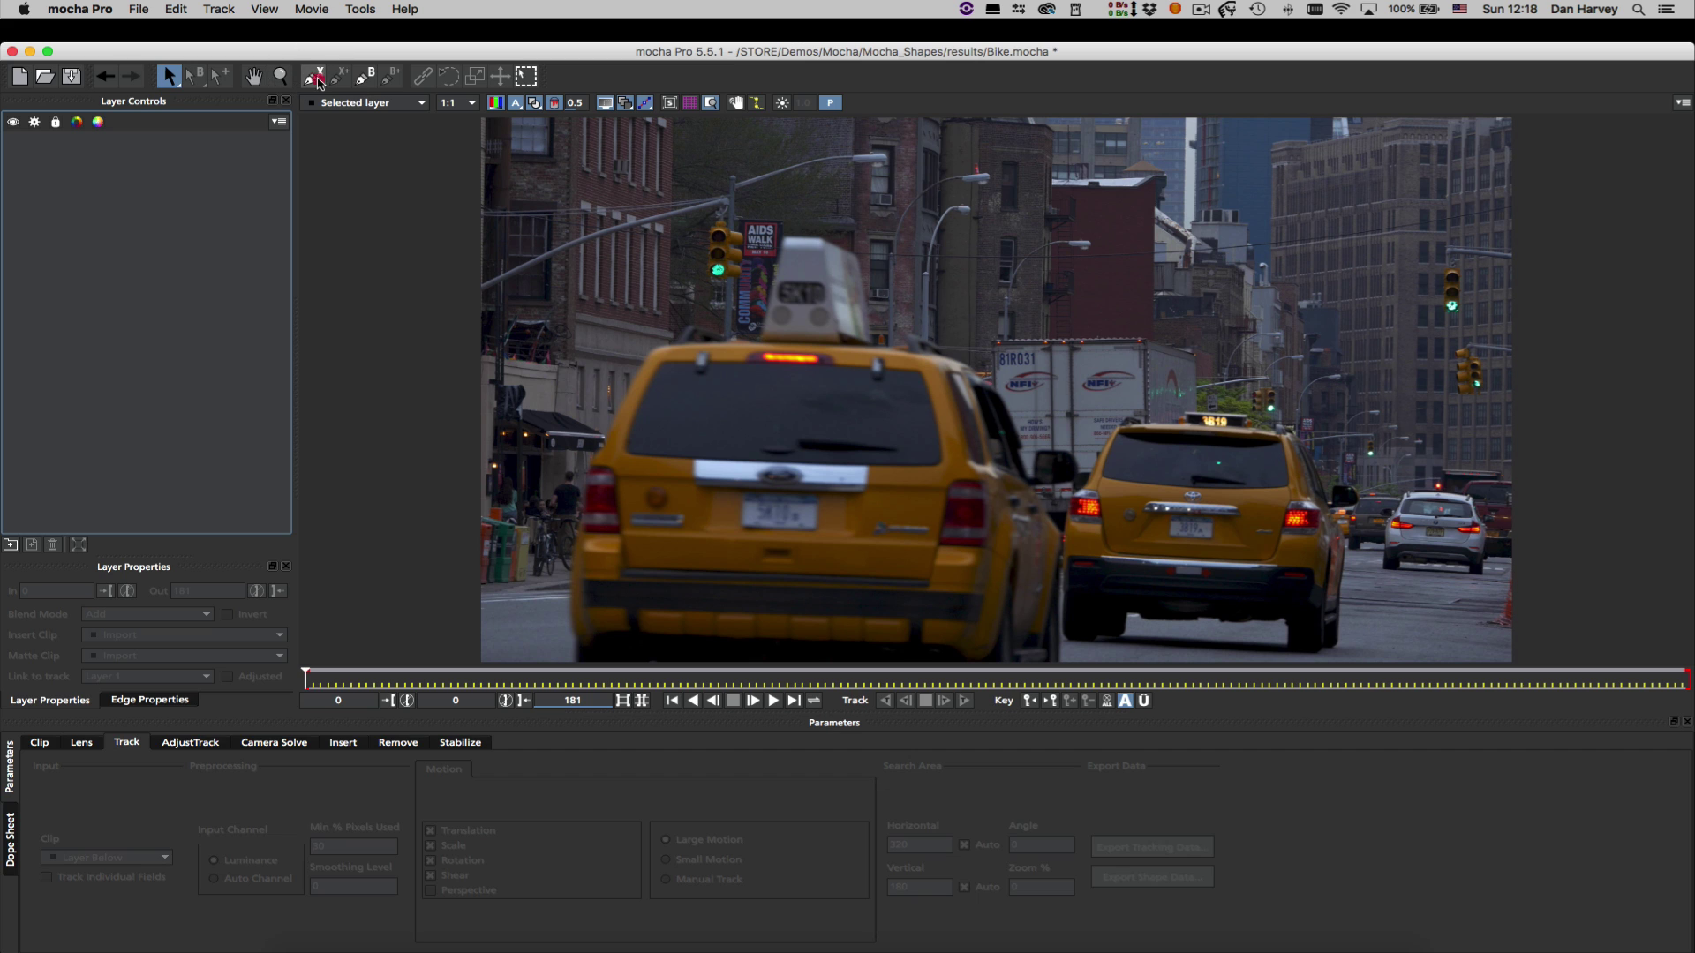
Draw a closed X-spline around the rear of the nearest taxi
left_click(314, 77)
left_click(676, 326)
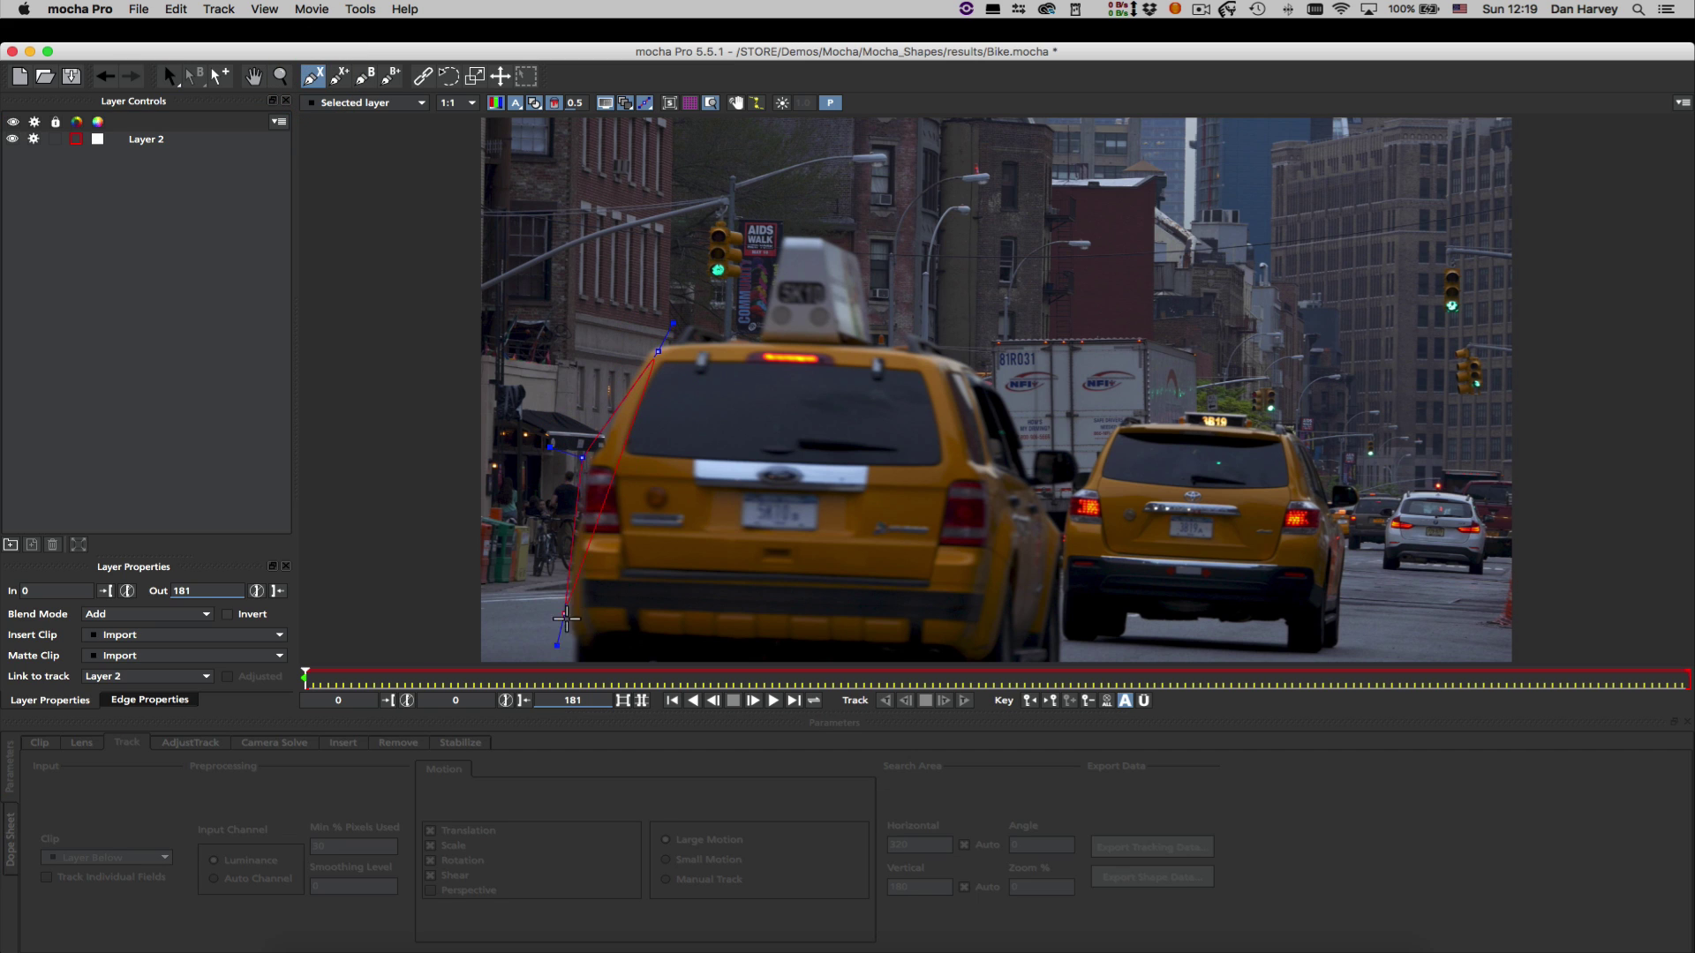
left_click(967, 651)
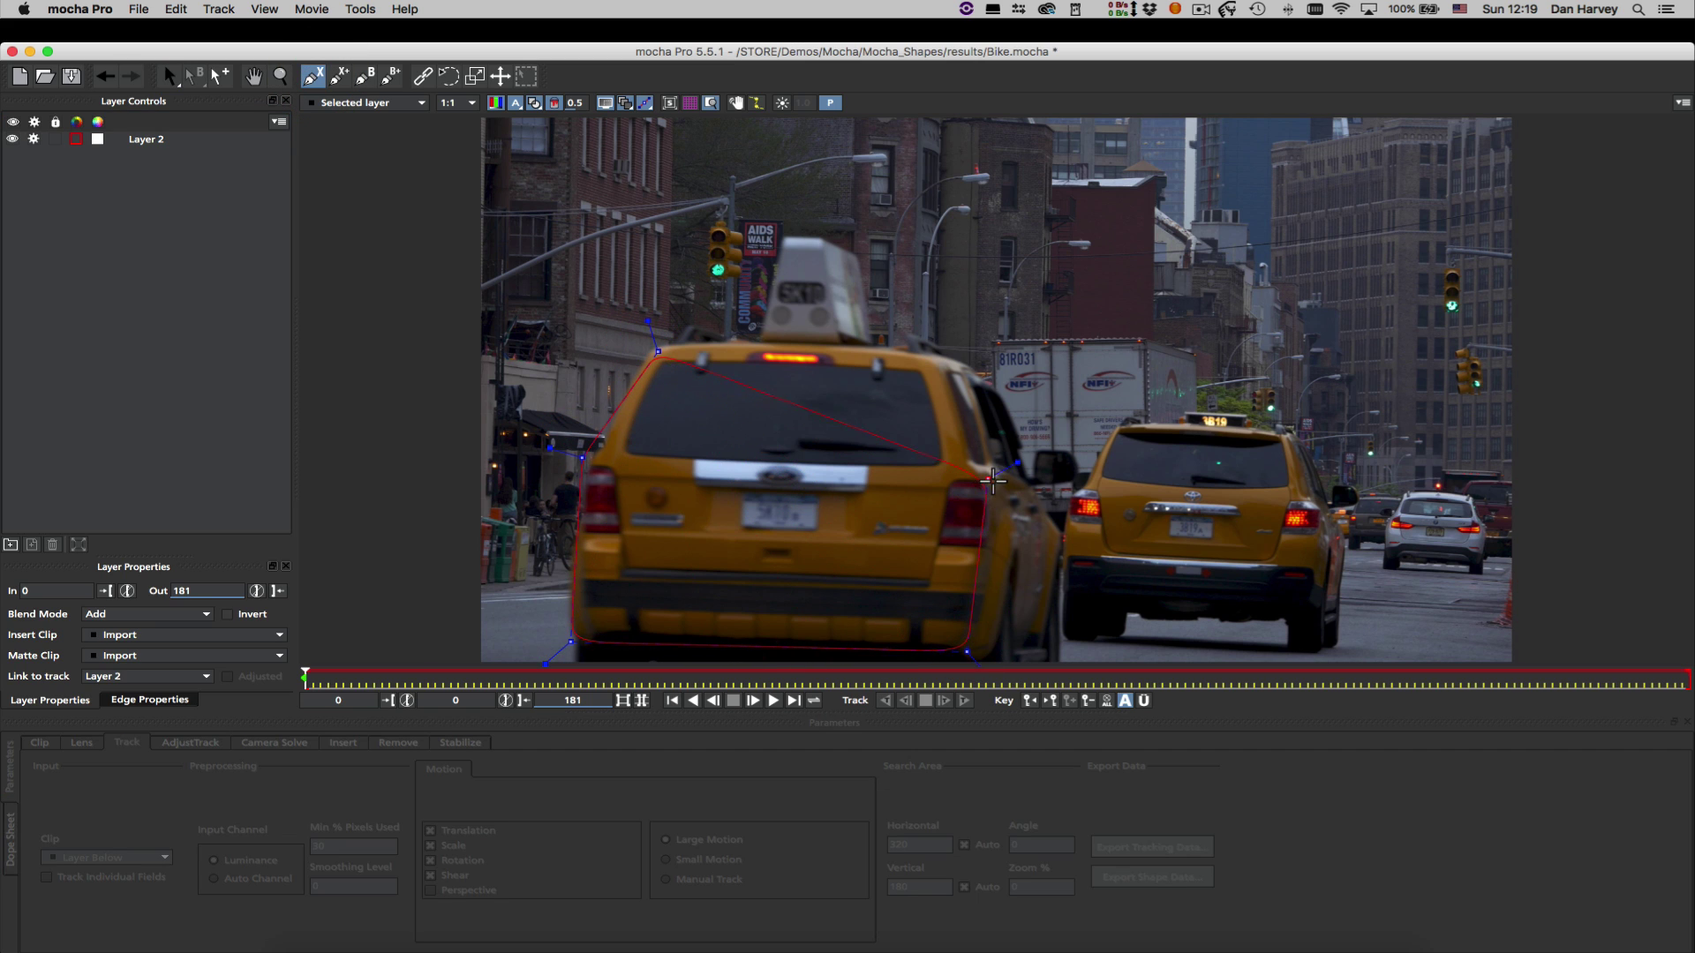
left_click(946, 359)
left_click(813, 324)
right_click(879, 192)
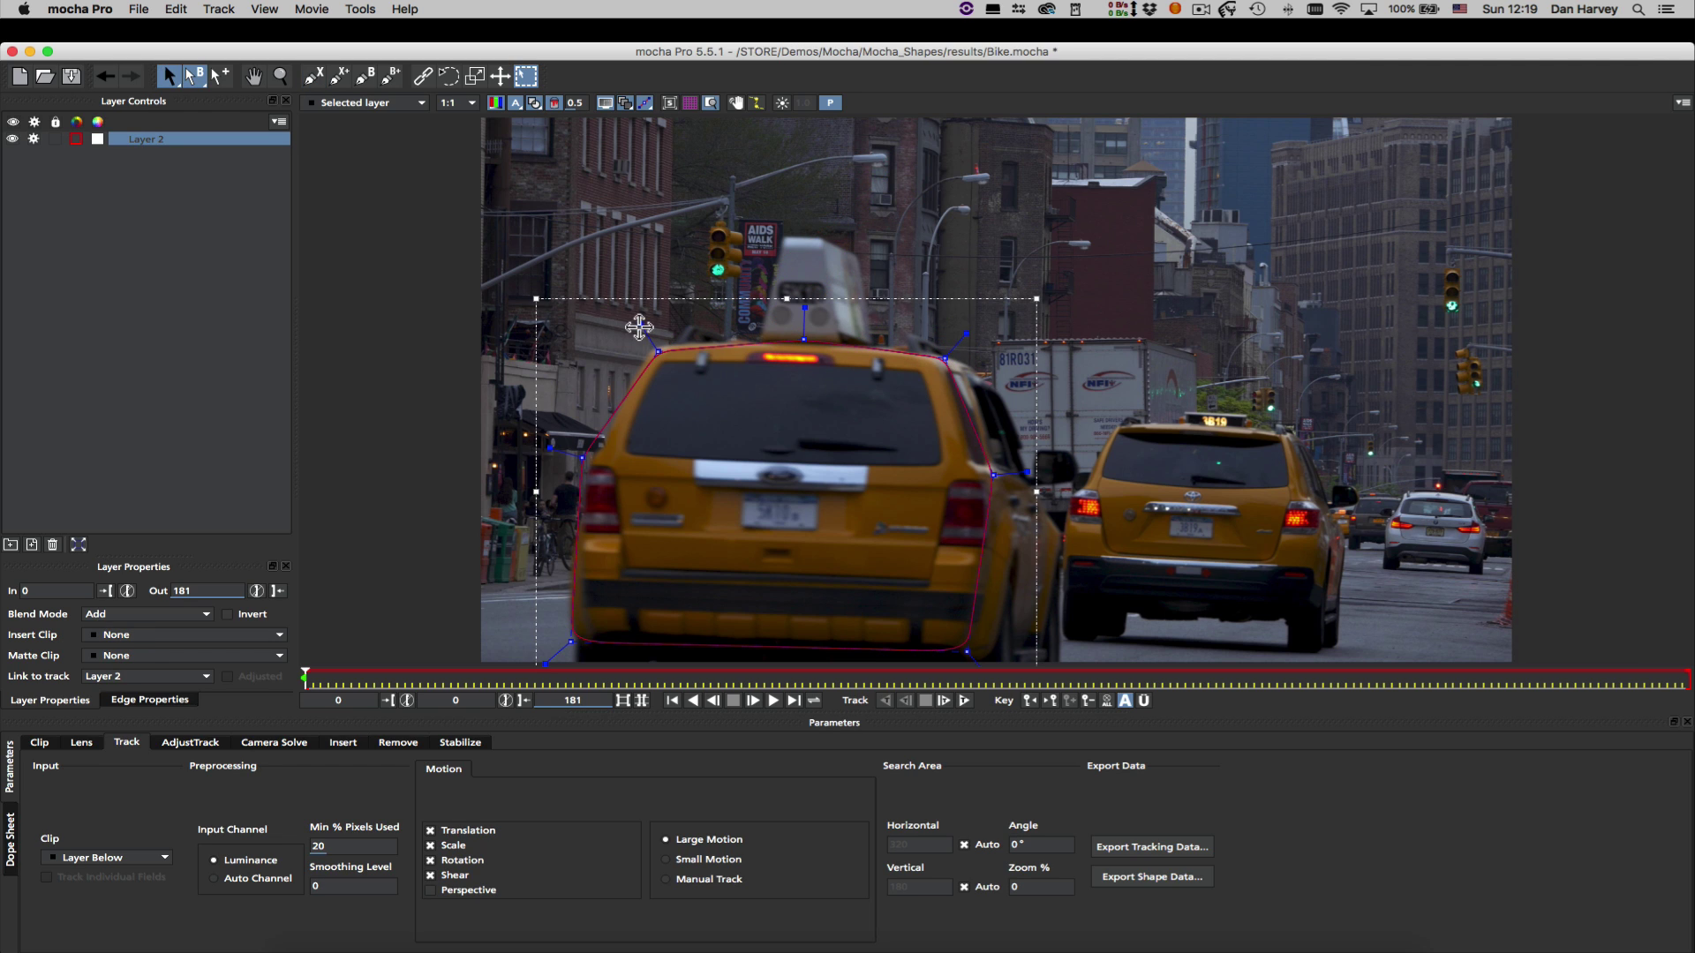
mouse_move(645, 334)
left_mouse_down()
mouse_move(605, 294)
mouse_move(639, 332)
mouse_move(810, 318)
mouse_move(824, 479)
left_mouse_up()
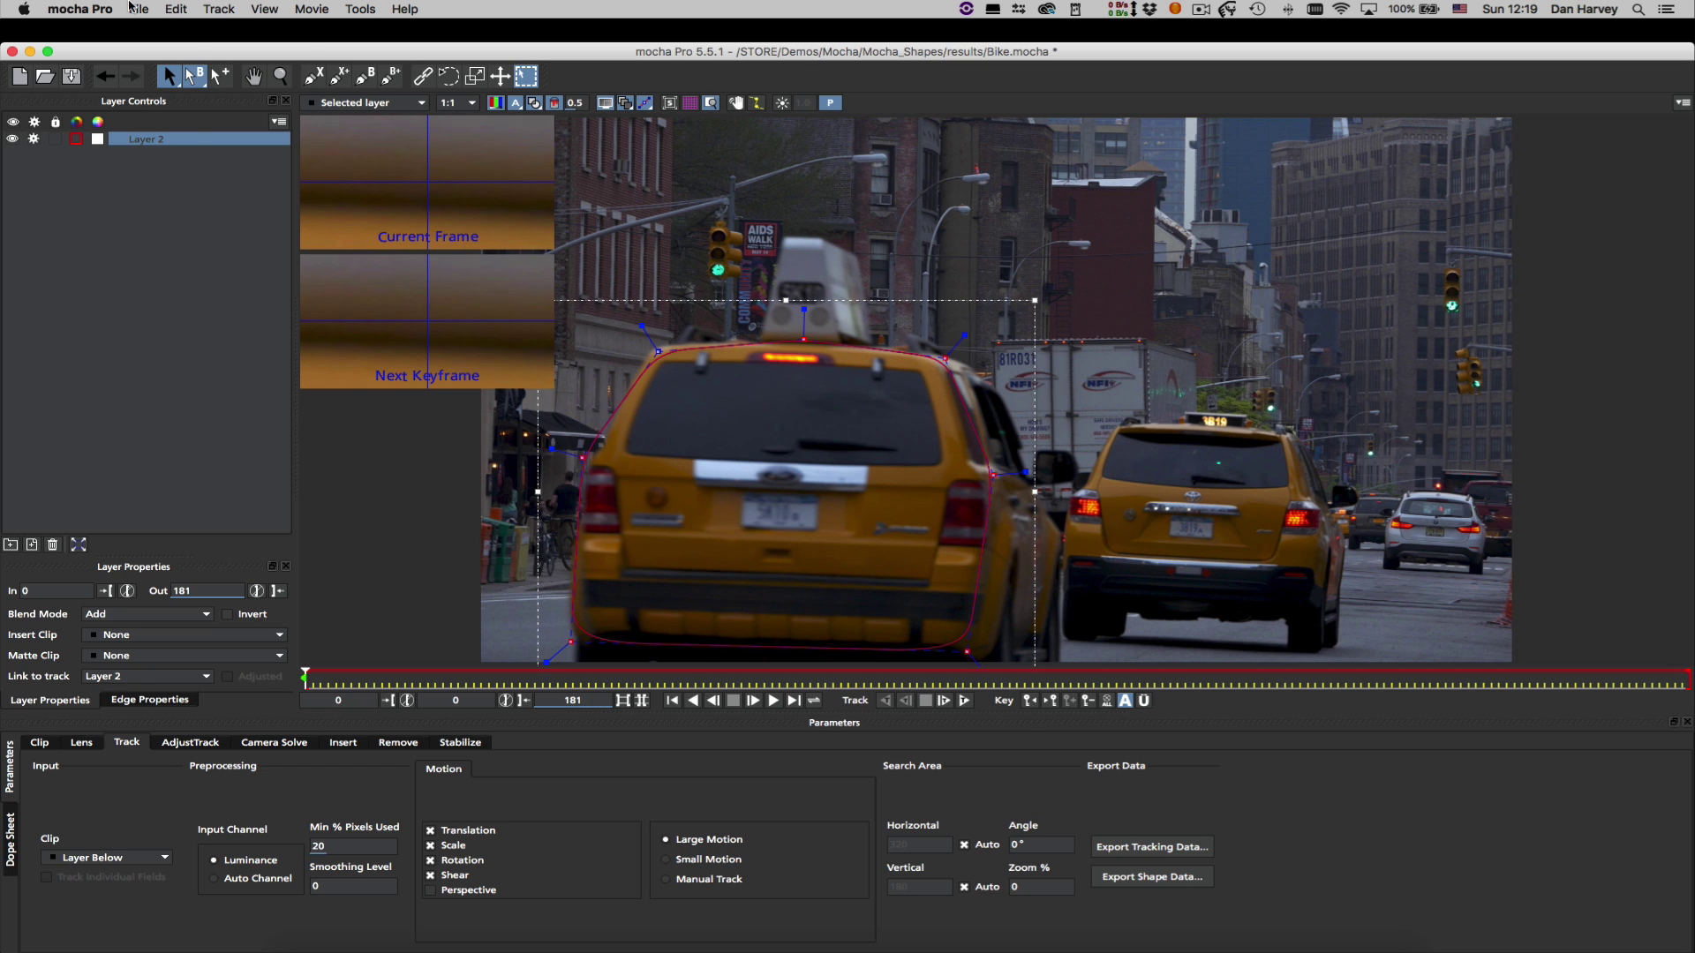
Check the Preferences without changes and turn off the magnifier overlay
left_click(79, 9)
left_click(97, 55)
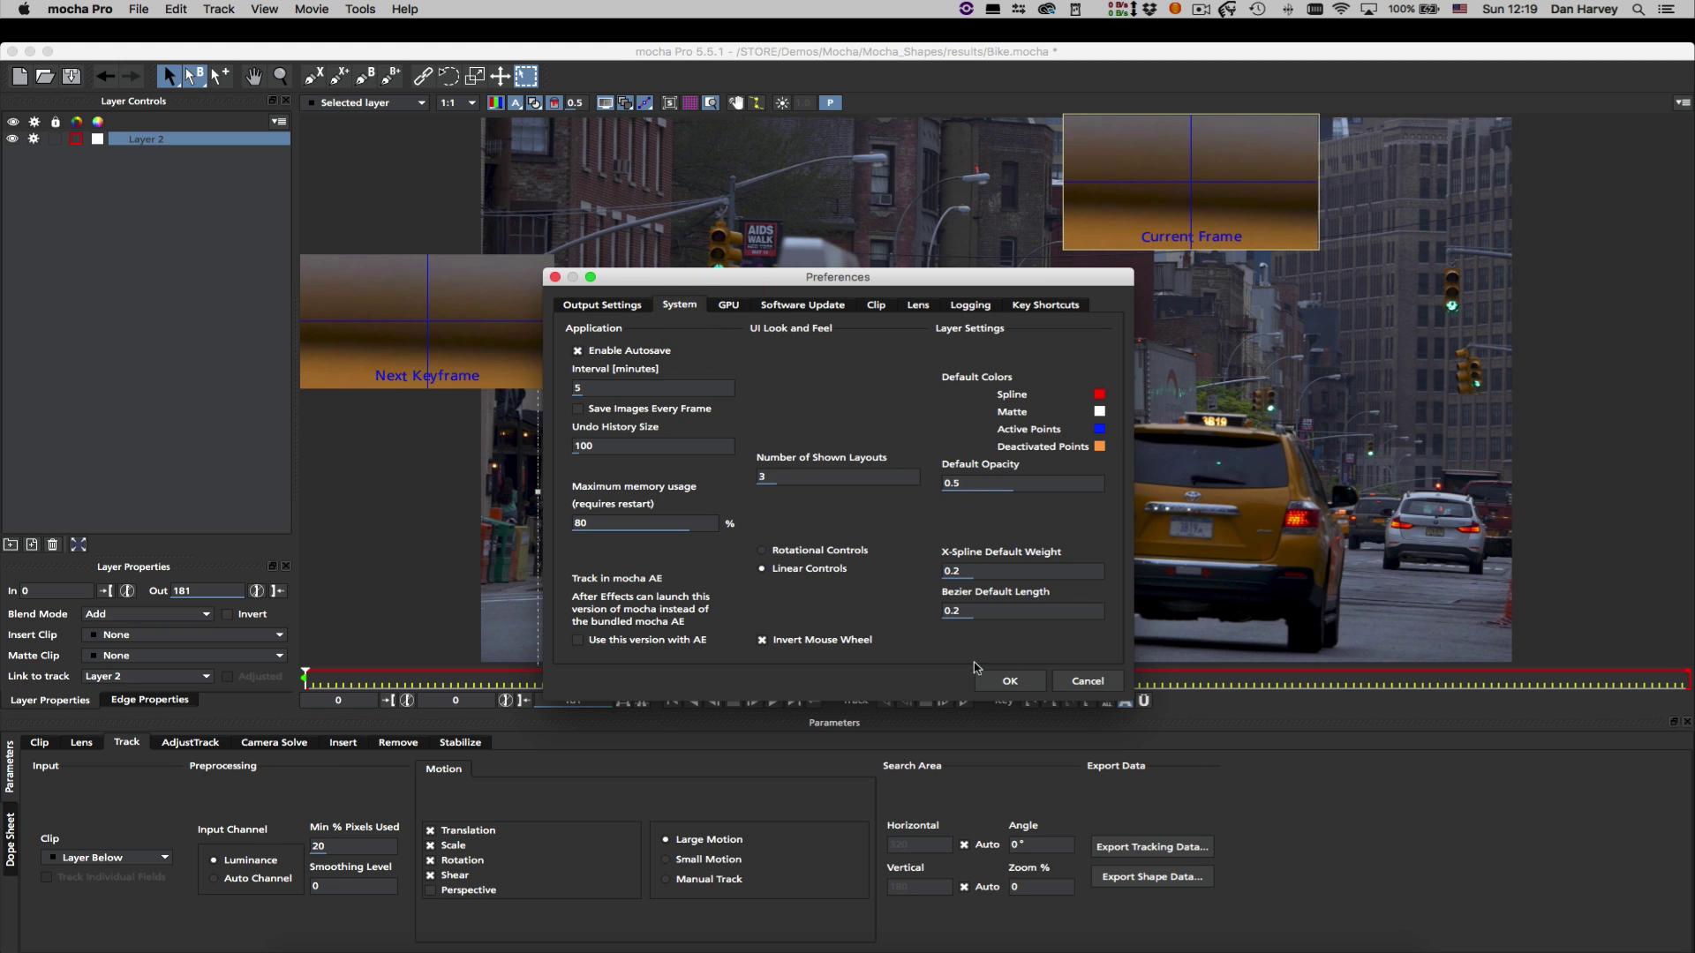
left_click(1006, 678)
left_click(709, 102)
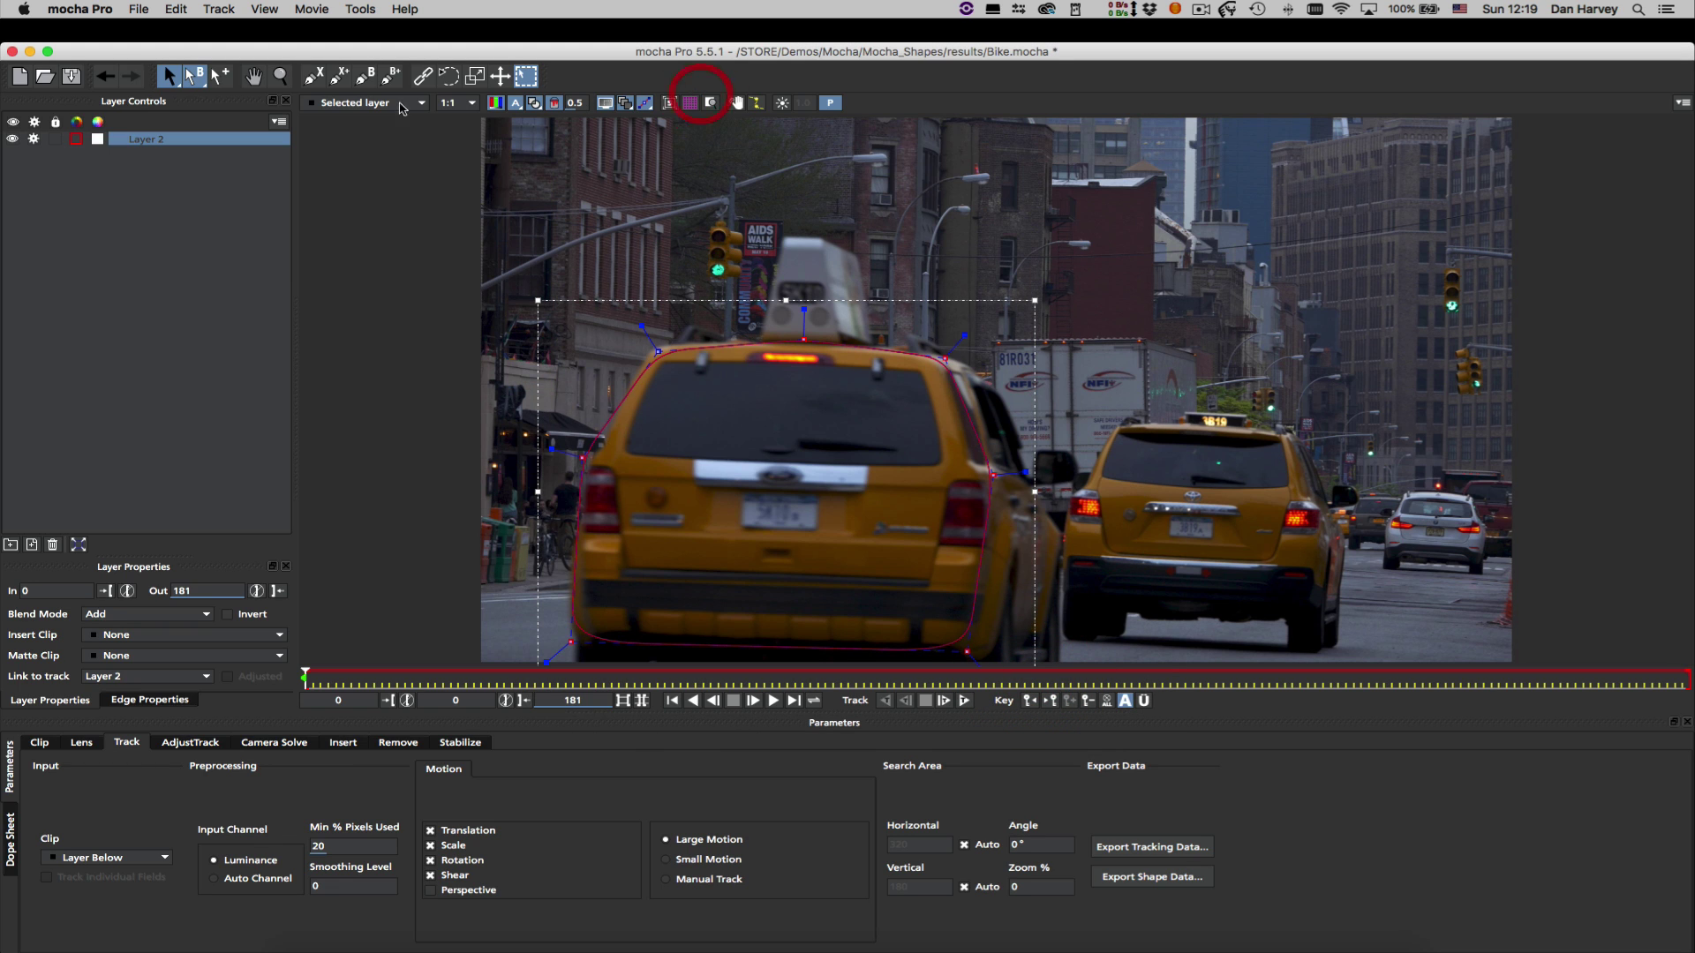
Nudge the taxi outline's points and left side to fit the taxi's edges
left_click_drag(662, 356, 657, 351)
left_click(168, 76)
left_click_drag(539, 301, 537, 298)
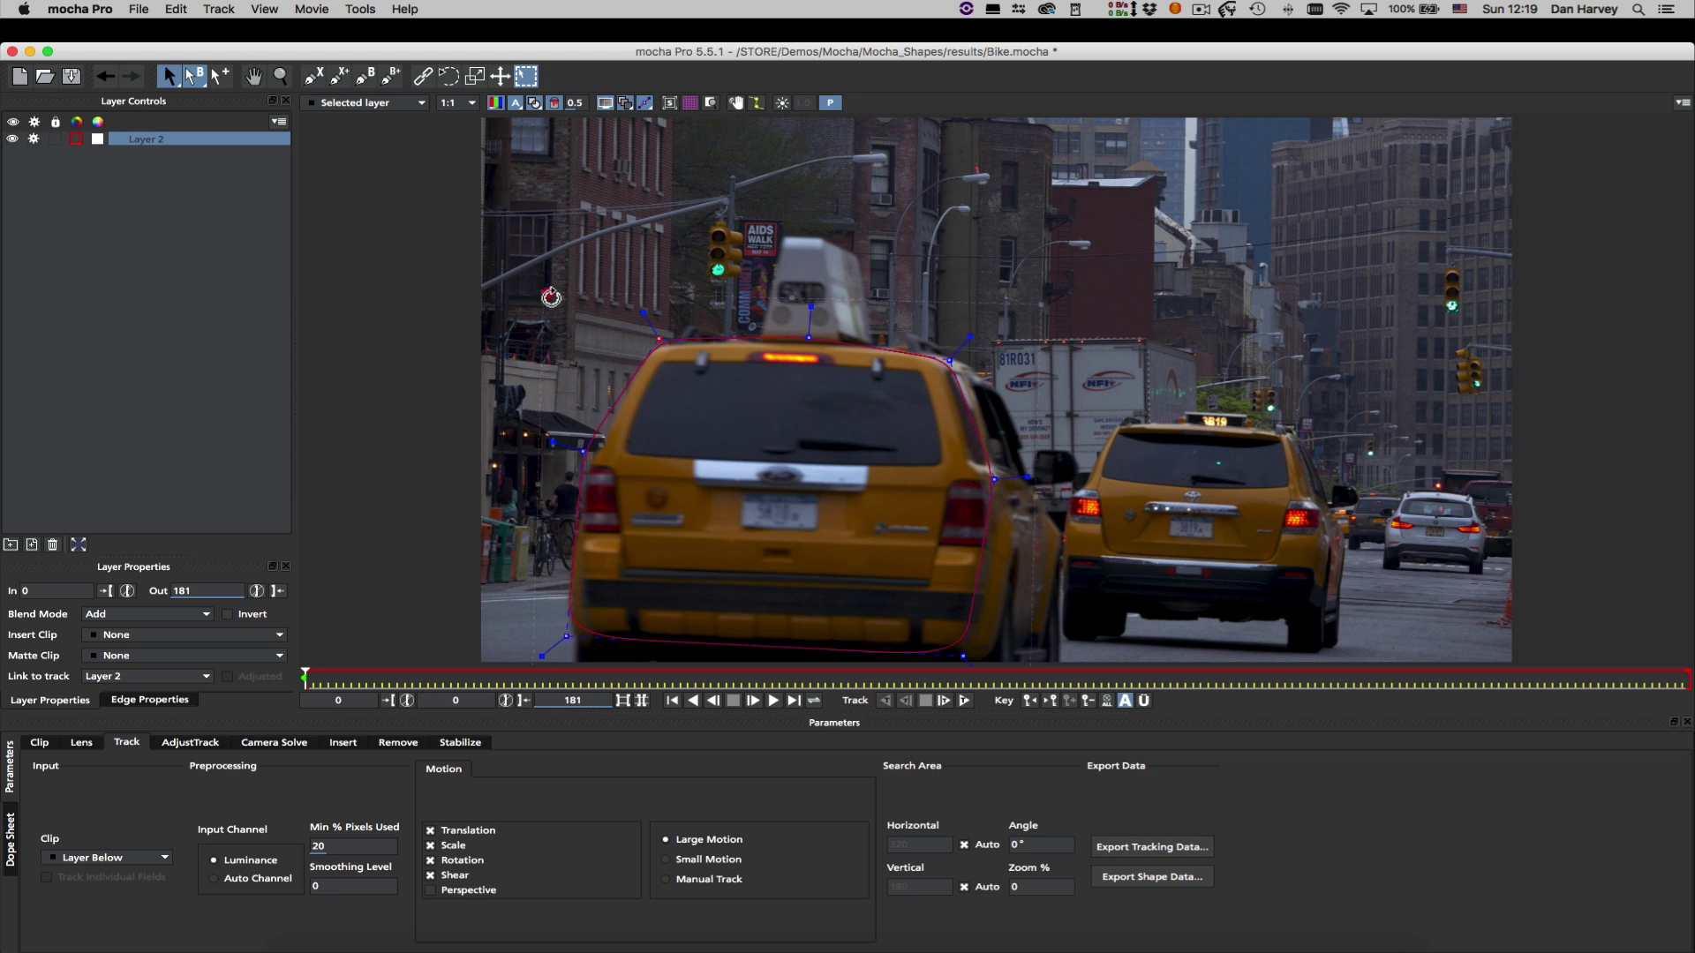
left_click_drag(545, 308, 548, 309)
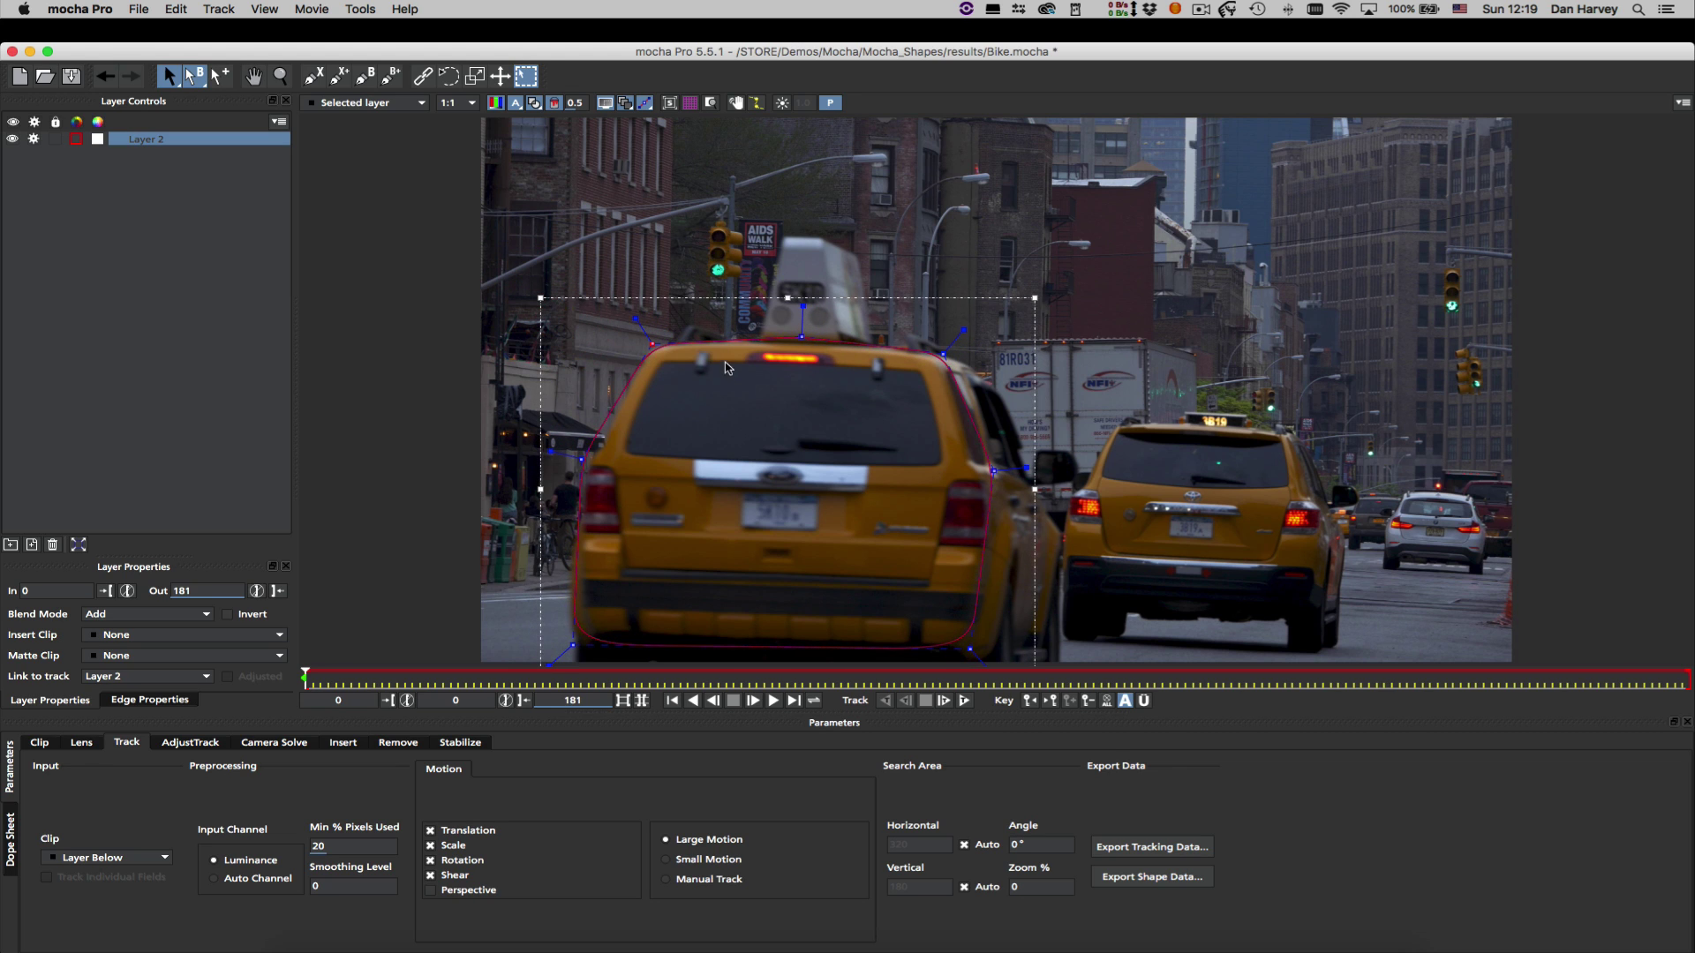
key("q")
left_click(728, 371)
left_click(177, 220)
left_click(185, 138)
Scale the taxi spline up slightly and rotate it to match the taxi
key("q")
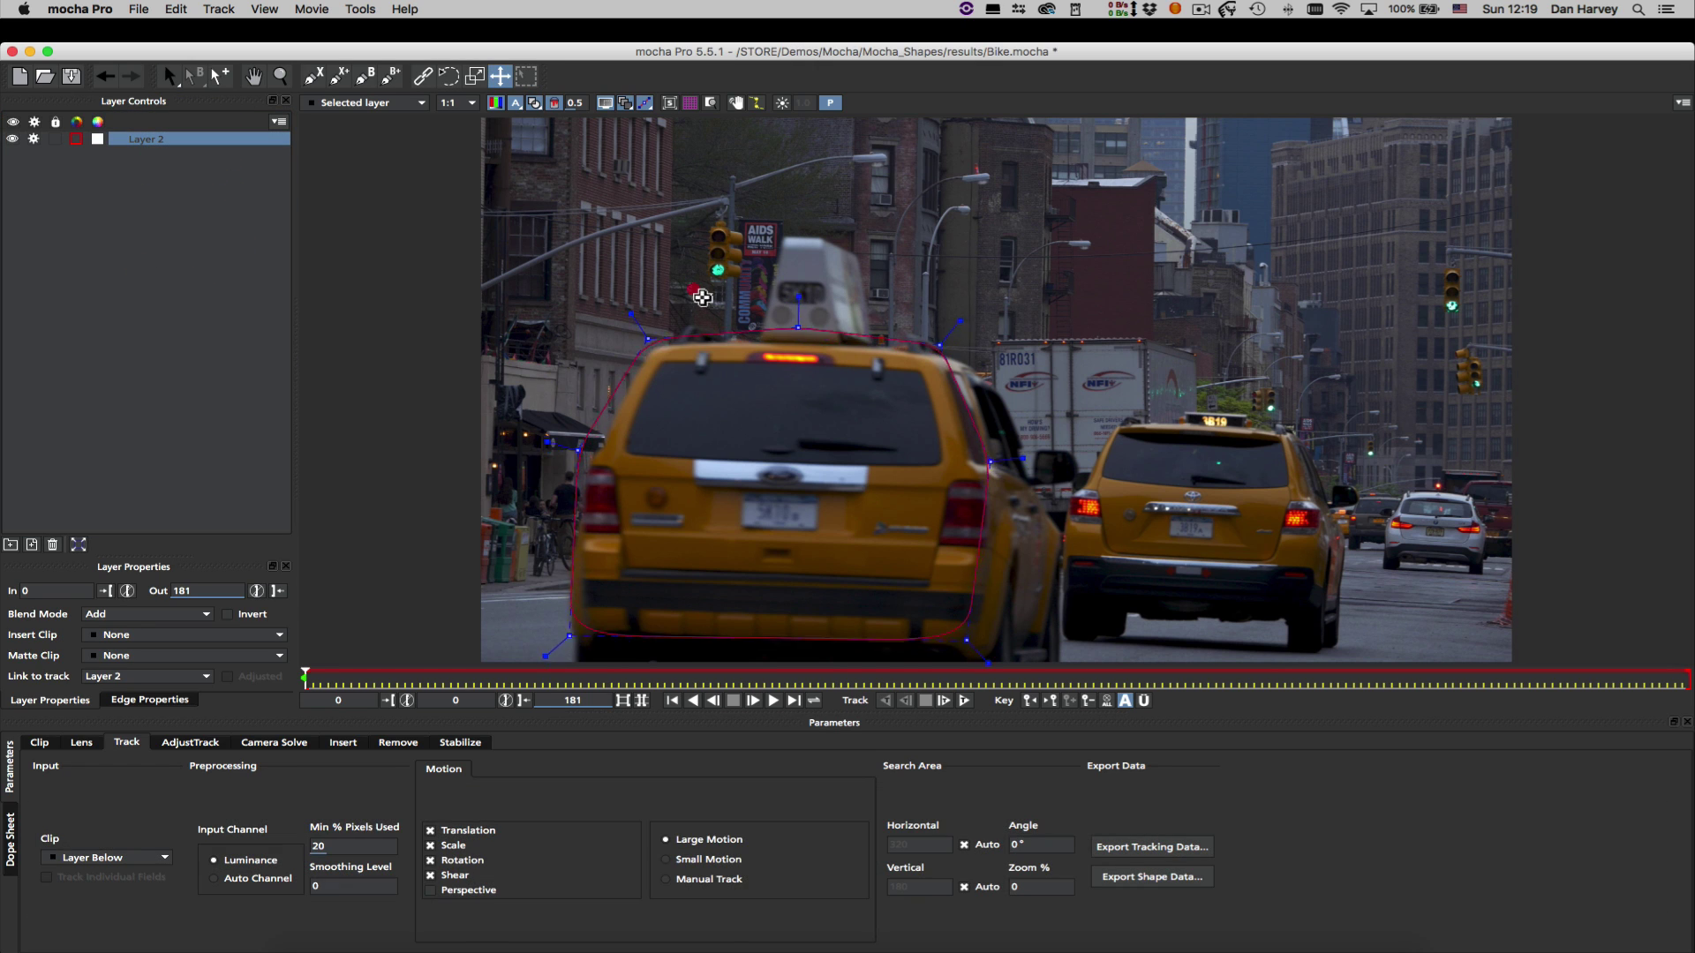
key("e")
left_click_drag(702, 298, 718, 287)
key("w")
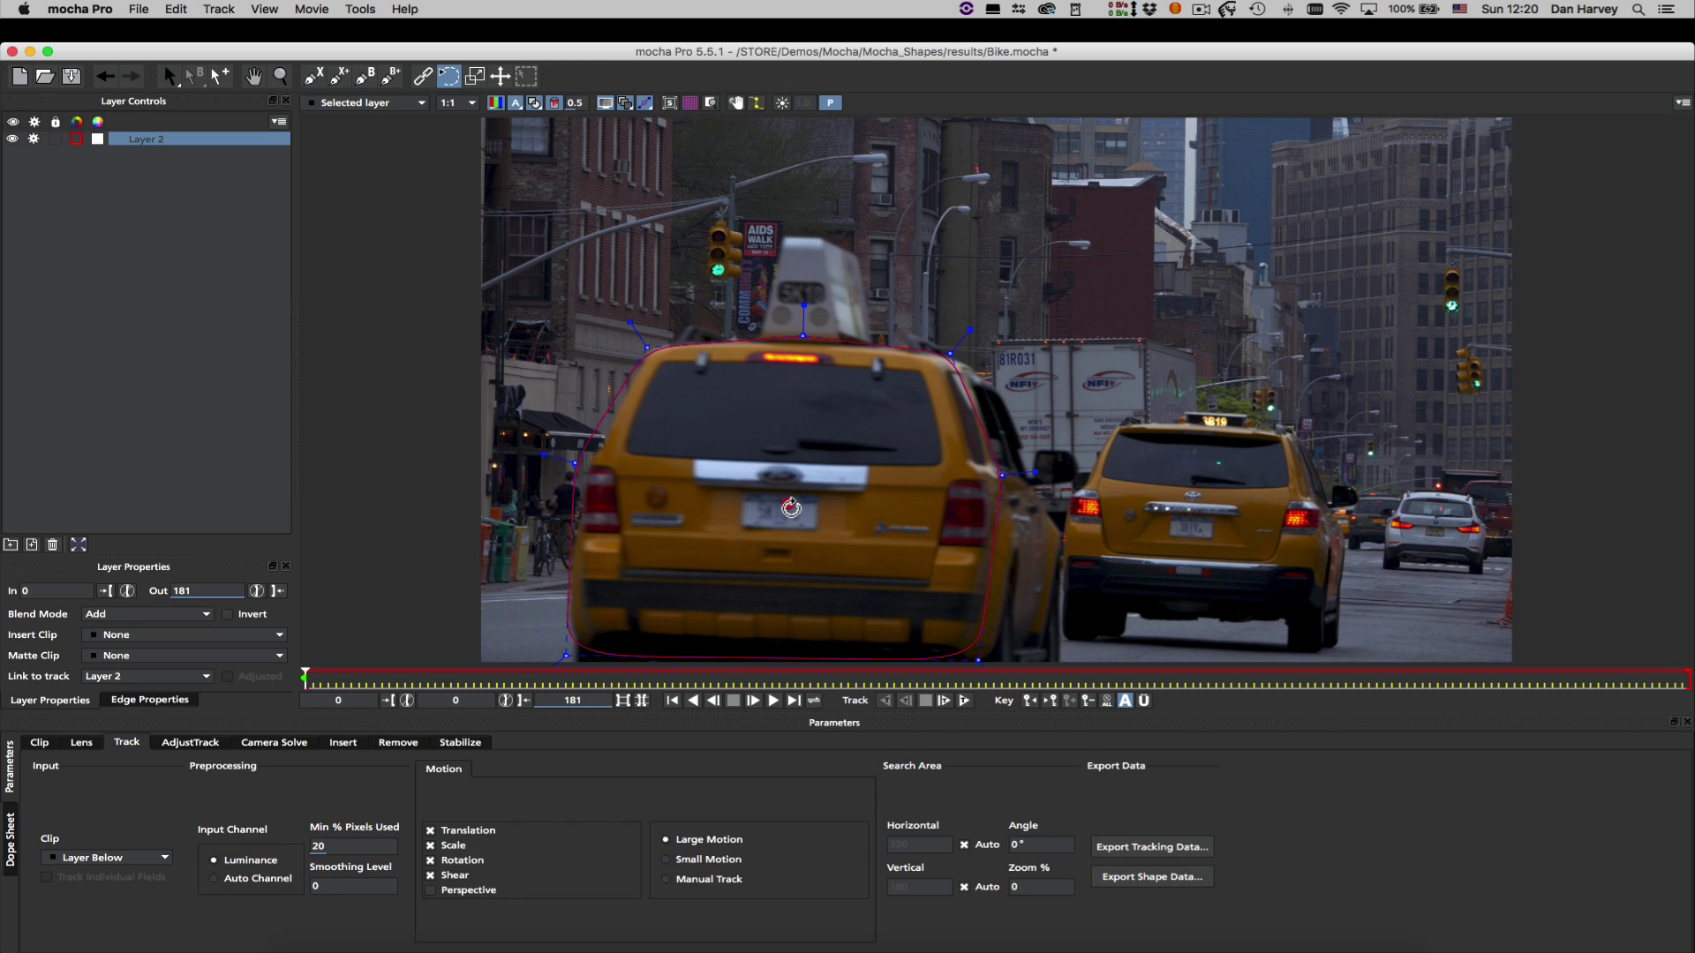
left_click_drag(855, 474, 848, 468)
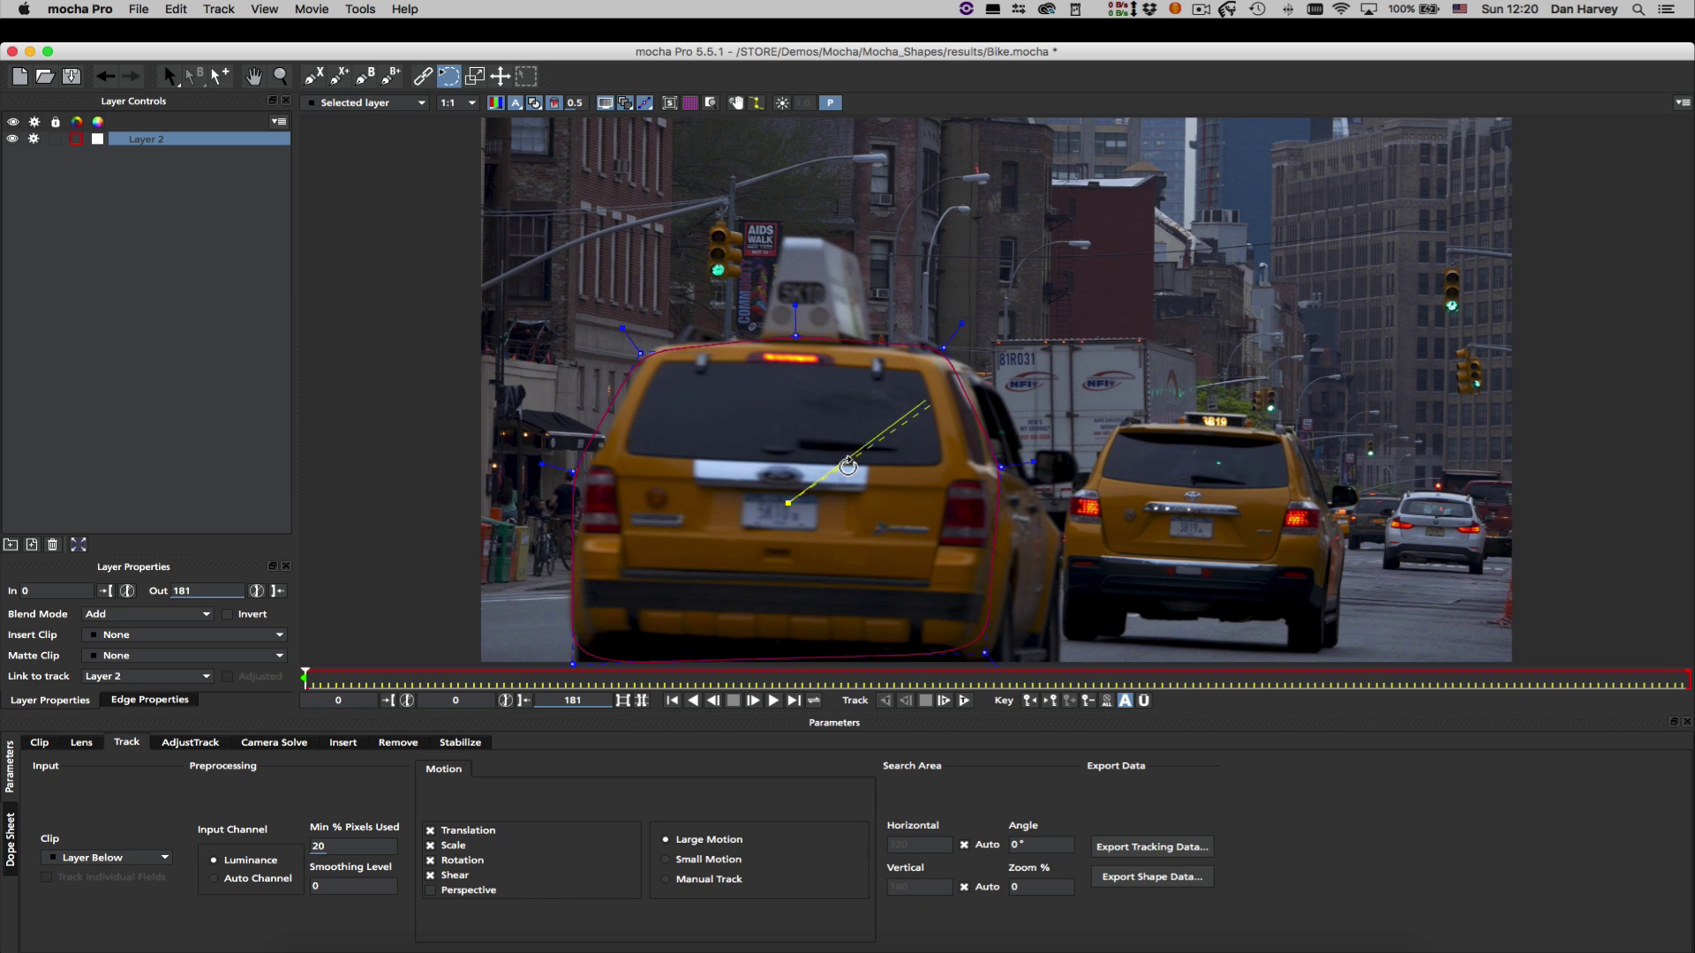
key("s")
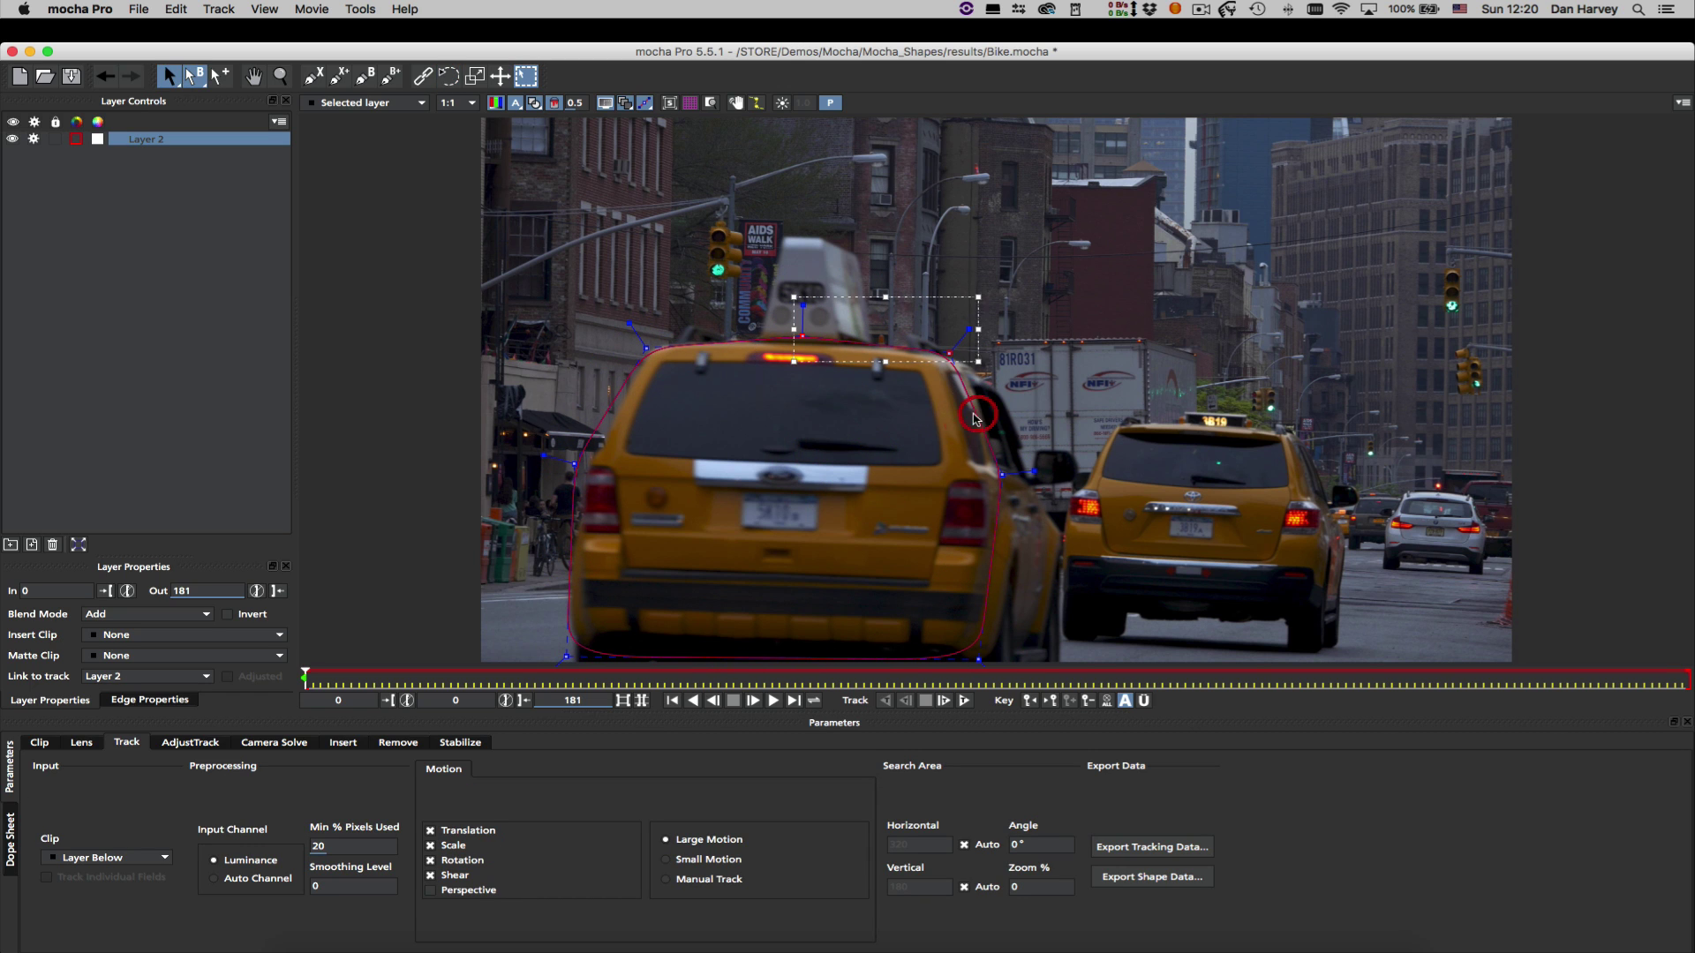
key("e")
mouse_move(900, 441)
left_mouse_down()
mouse_move(856, 362)
mouse_move(904, 452)
left_mouse_up()
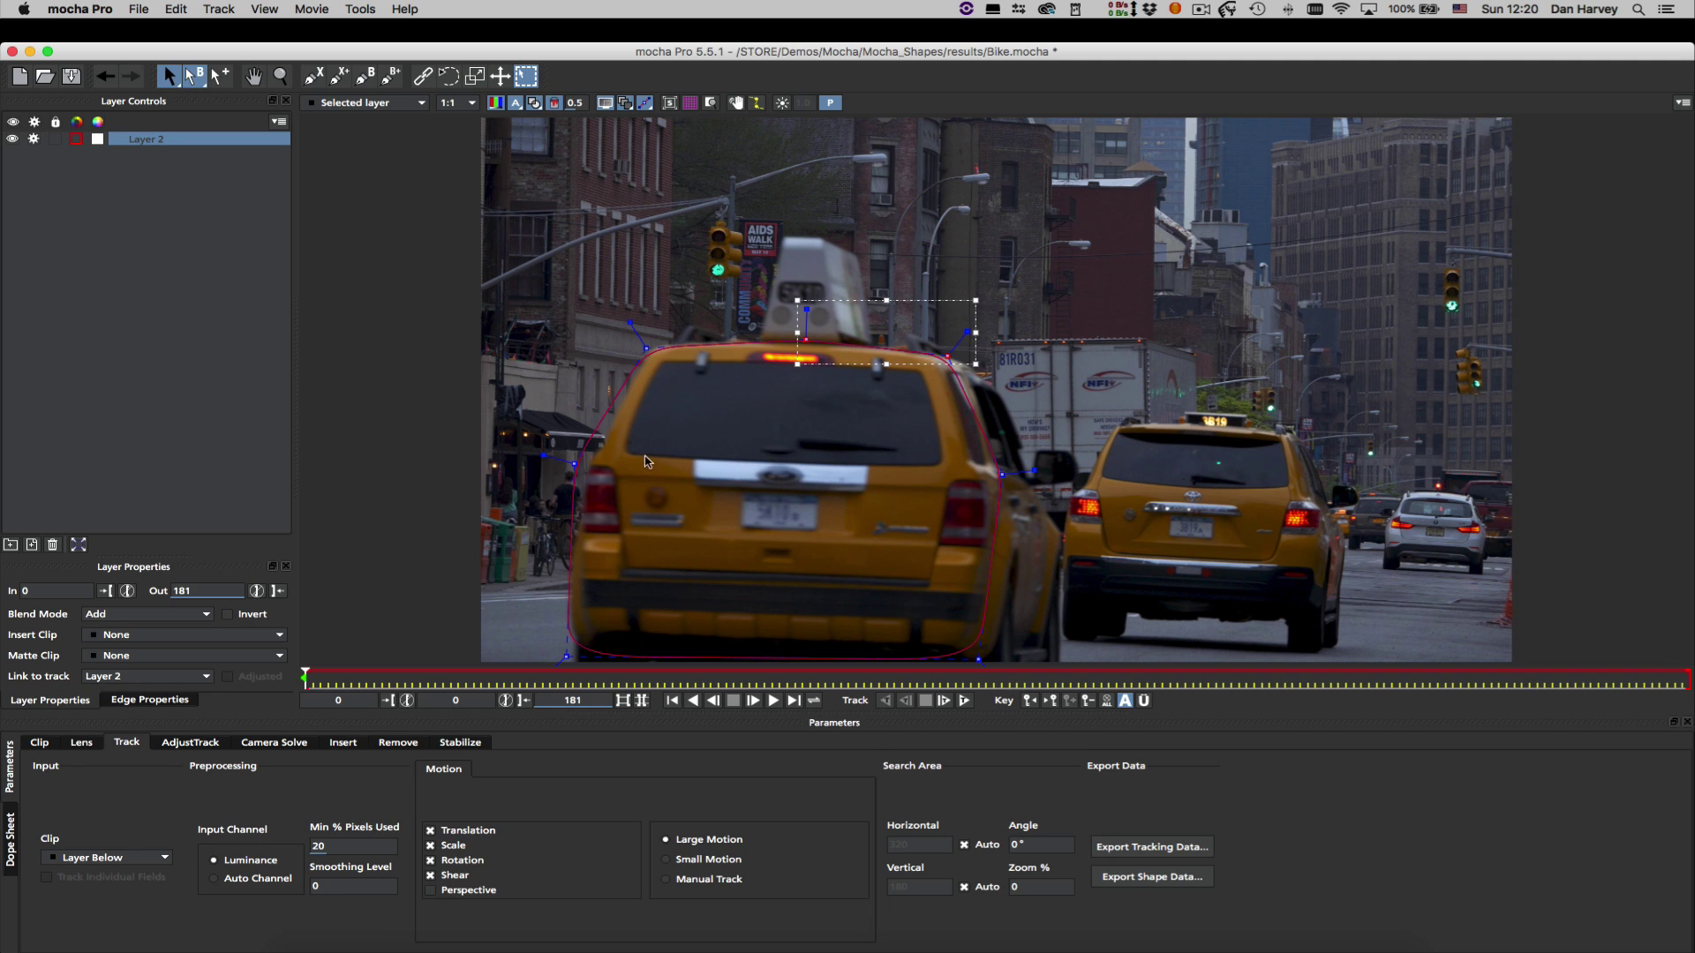
key("s")
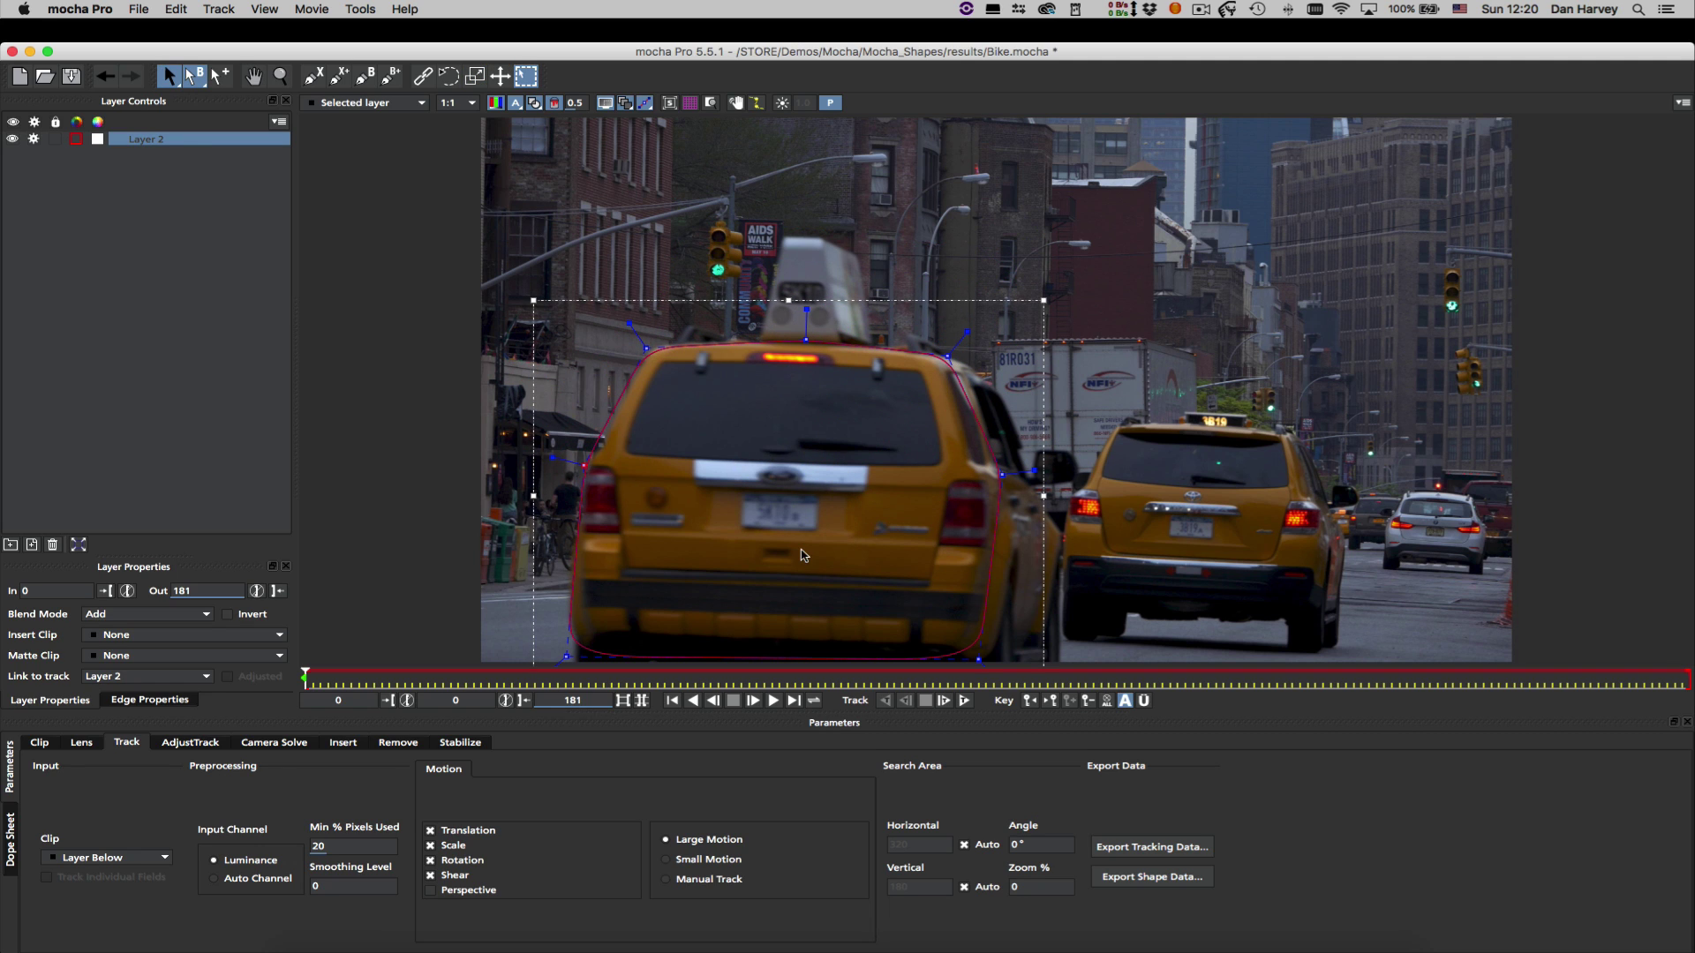
Rename Layer 2 to 'taxi'
type("taxi")
key("Return")
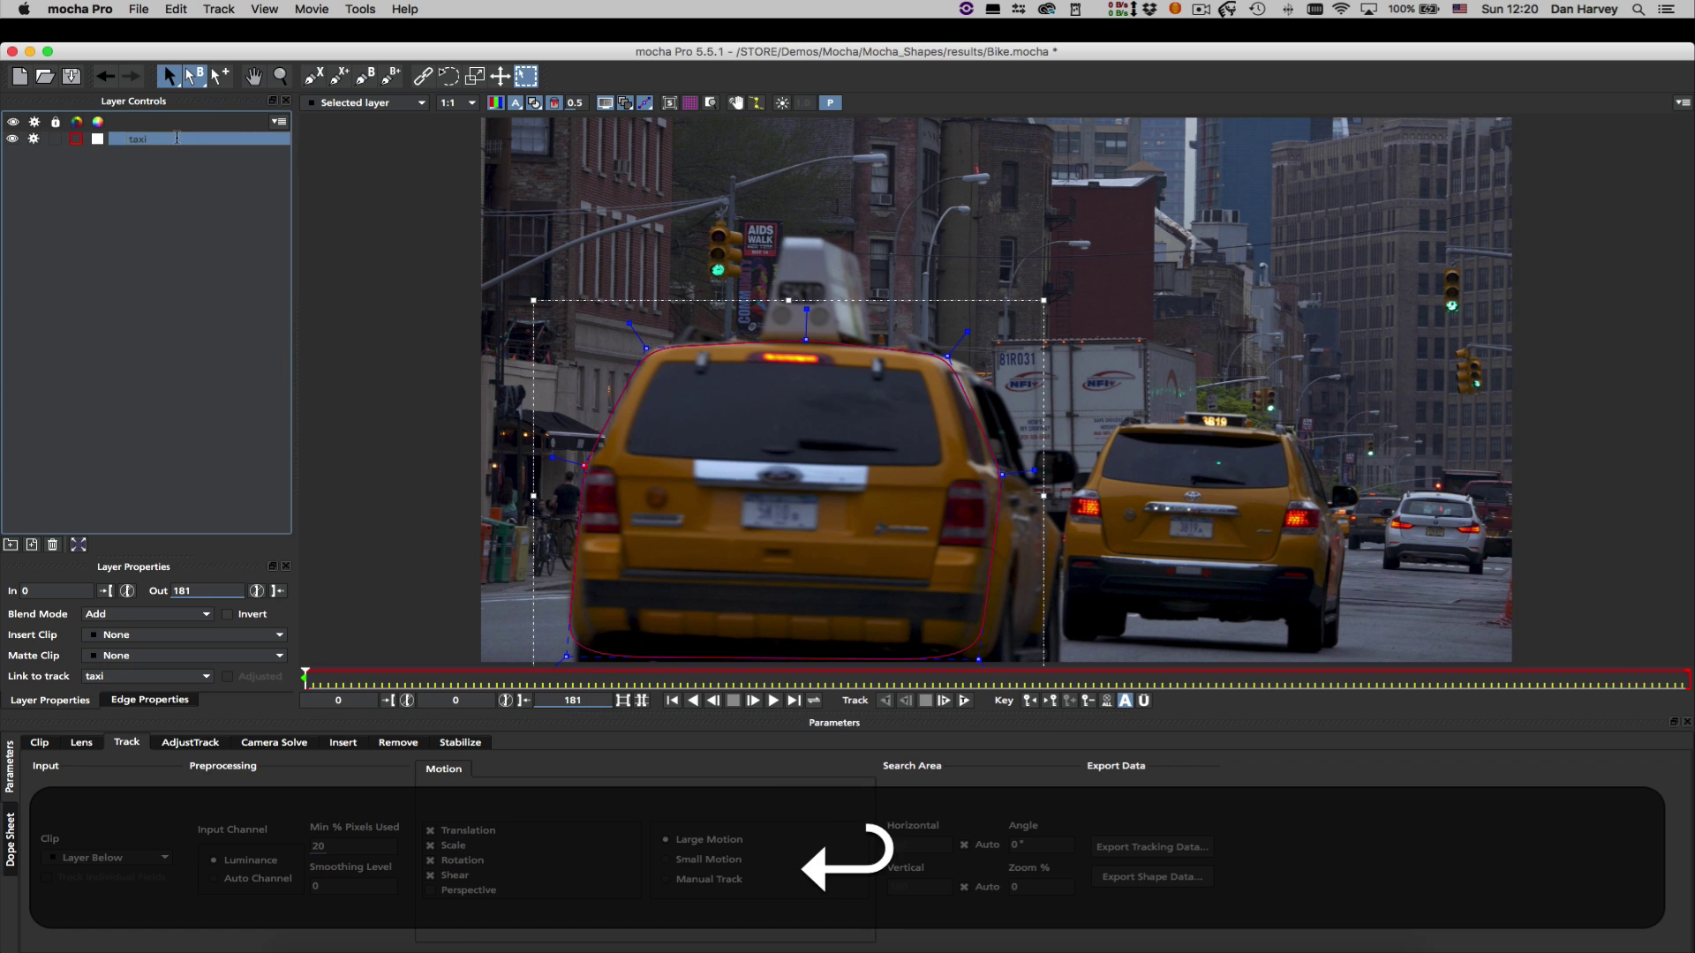
right_click(784, 337)
mouse_move(831, 399)
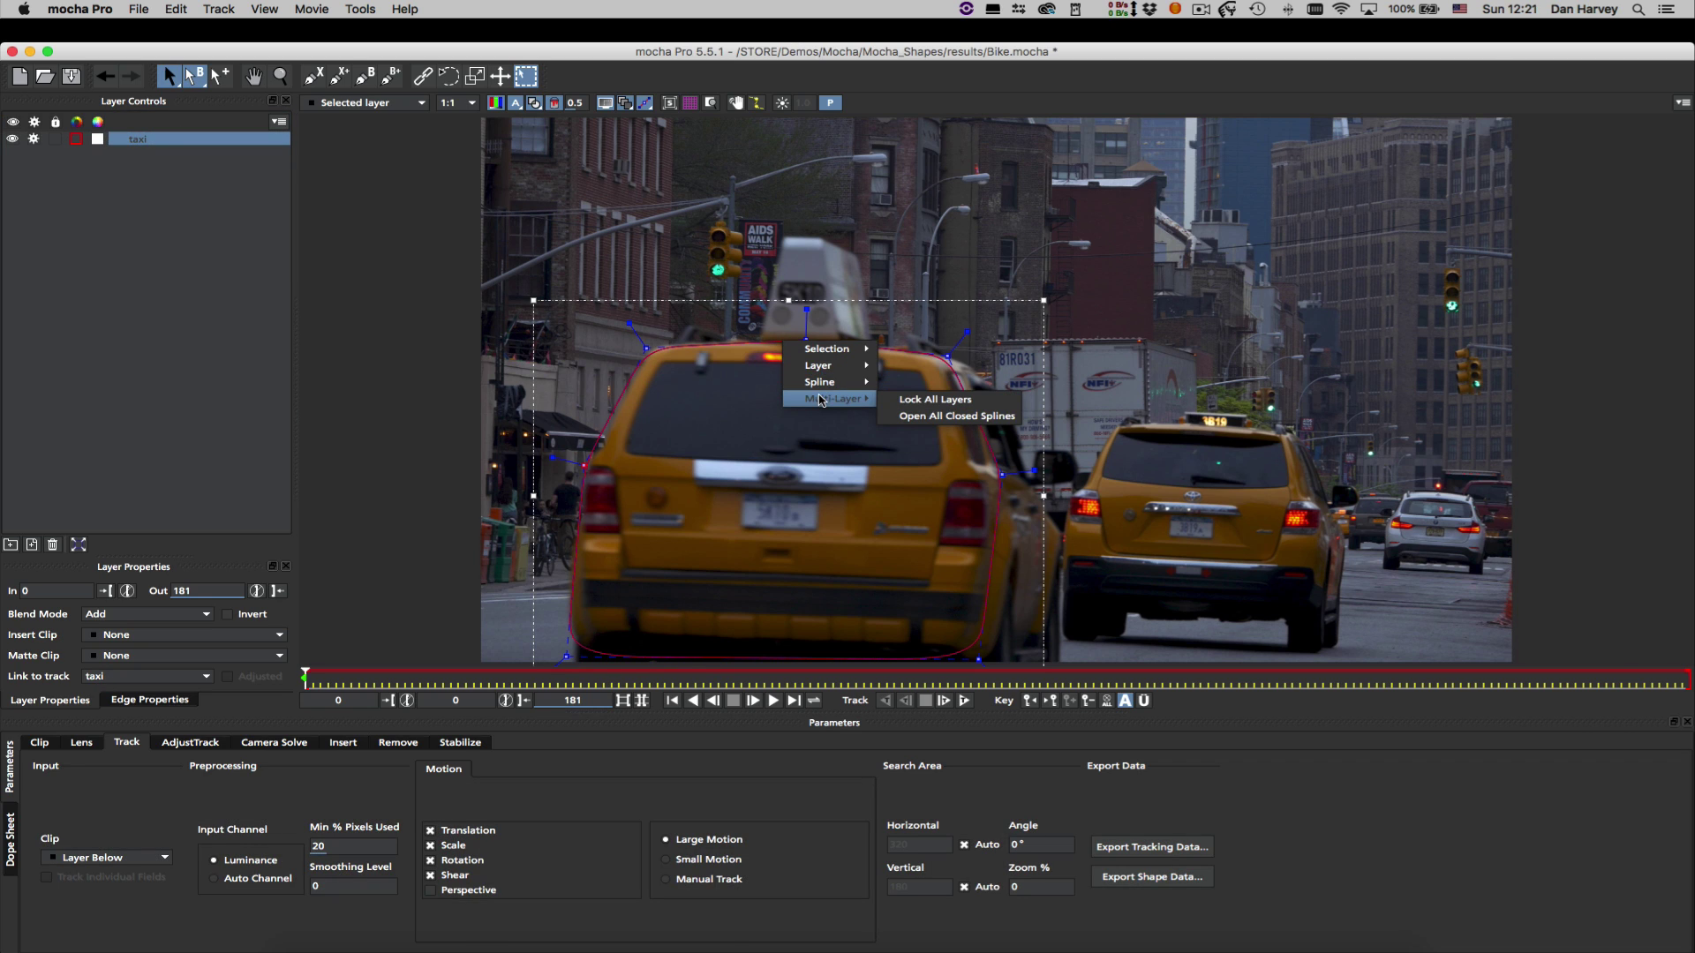
mouse_move(818, 364)
left_click(758, 320)
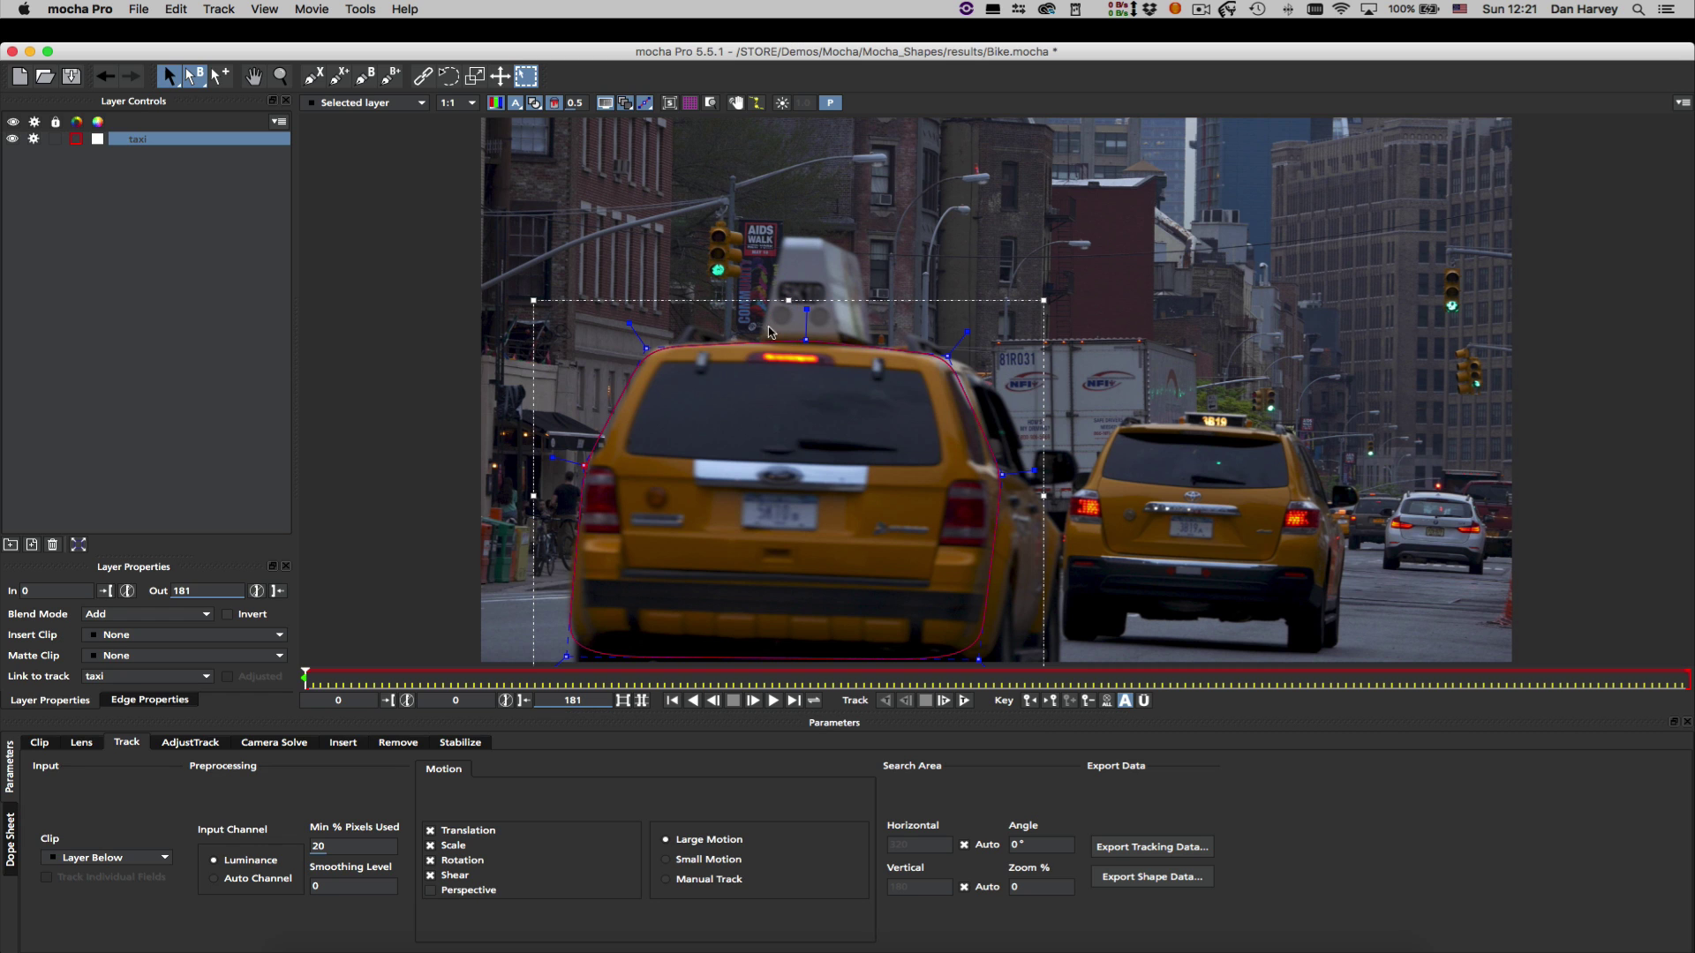
Track the taxi shape forward to frame 79, then return to frame 1
left_click(964, 702)
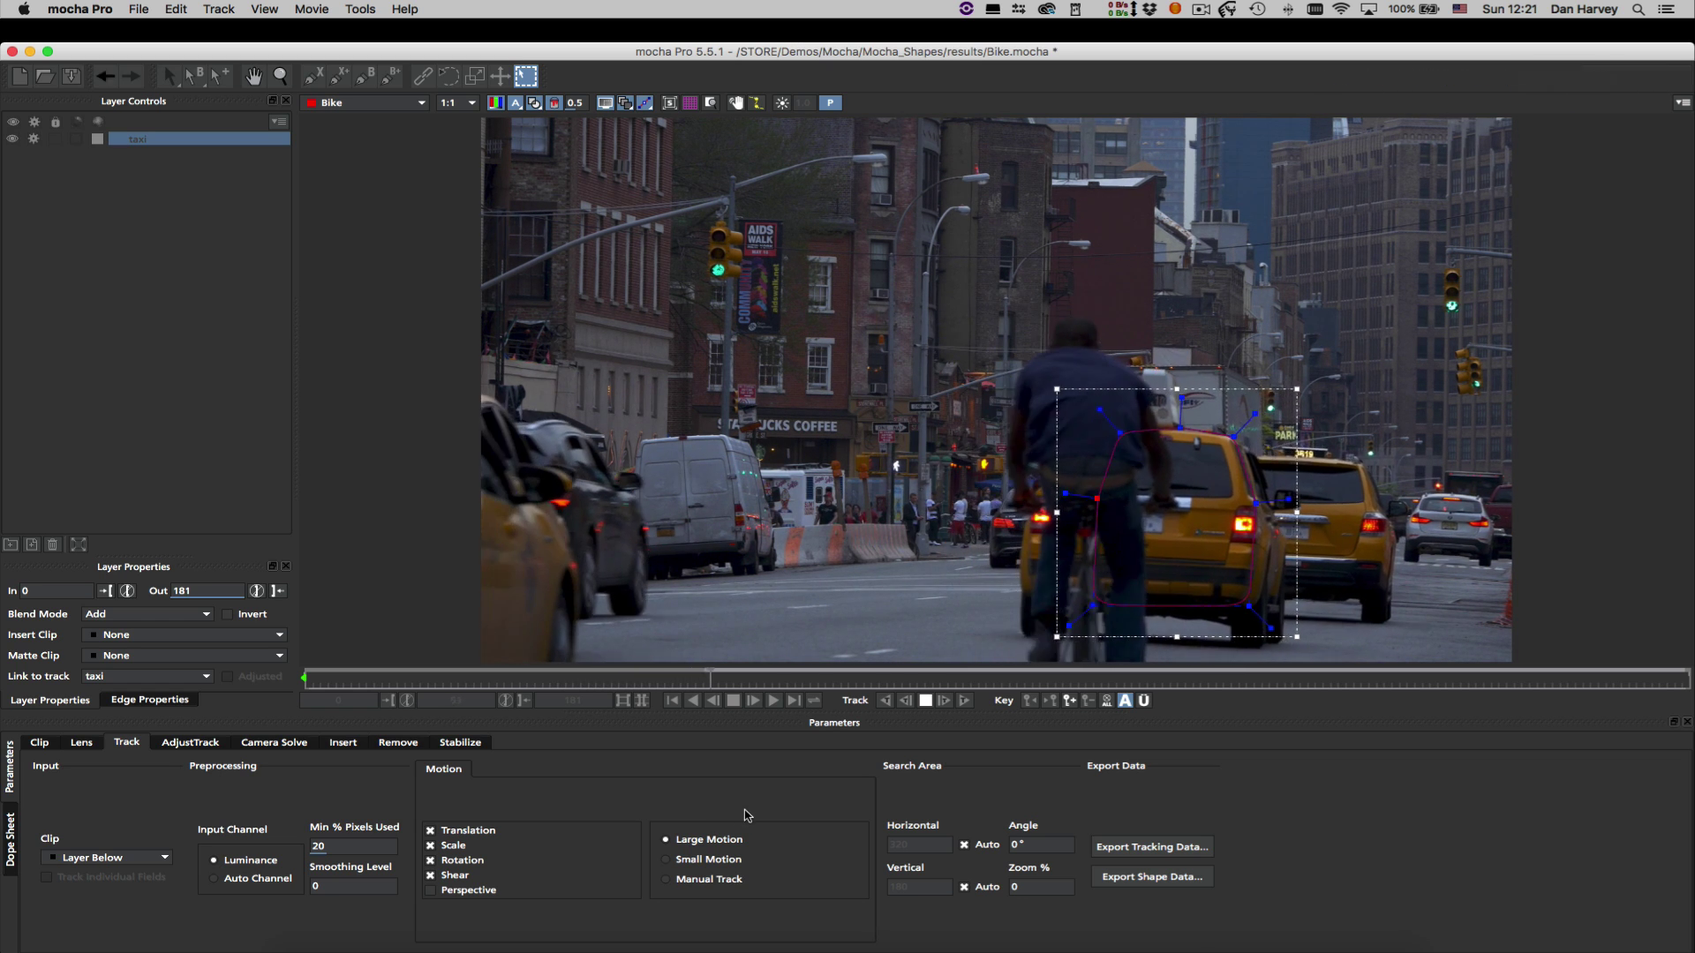
left_click(926, 702)
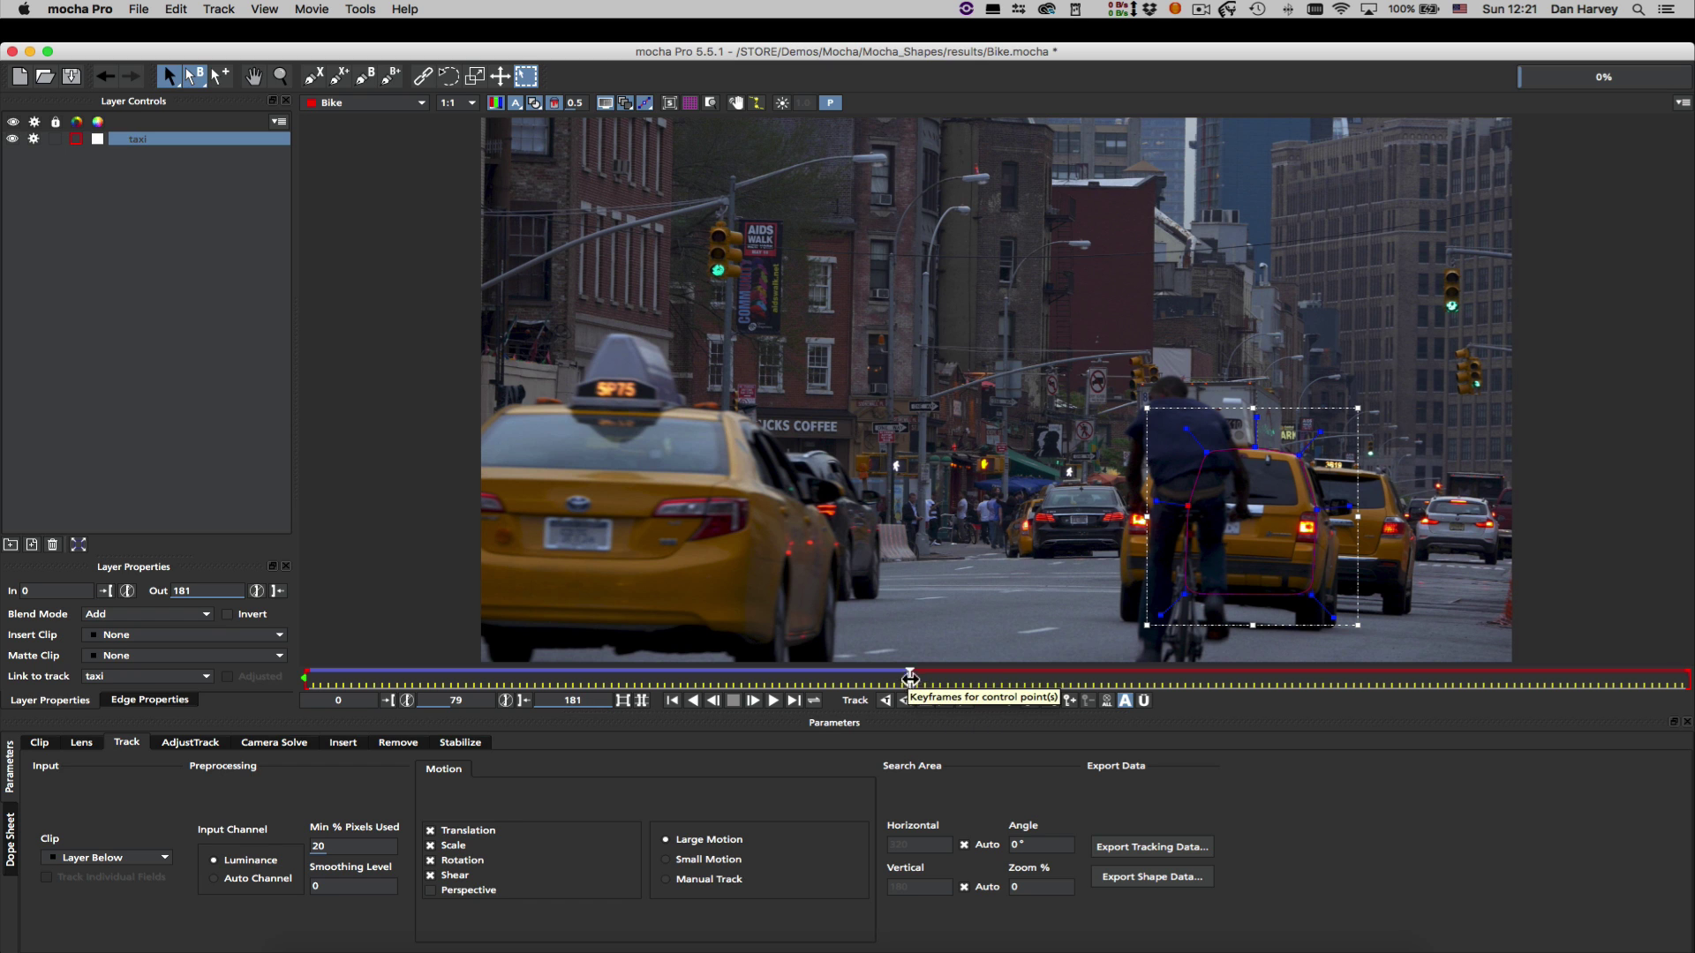
left_click_drag(910, 680, 319, 673)
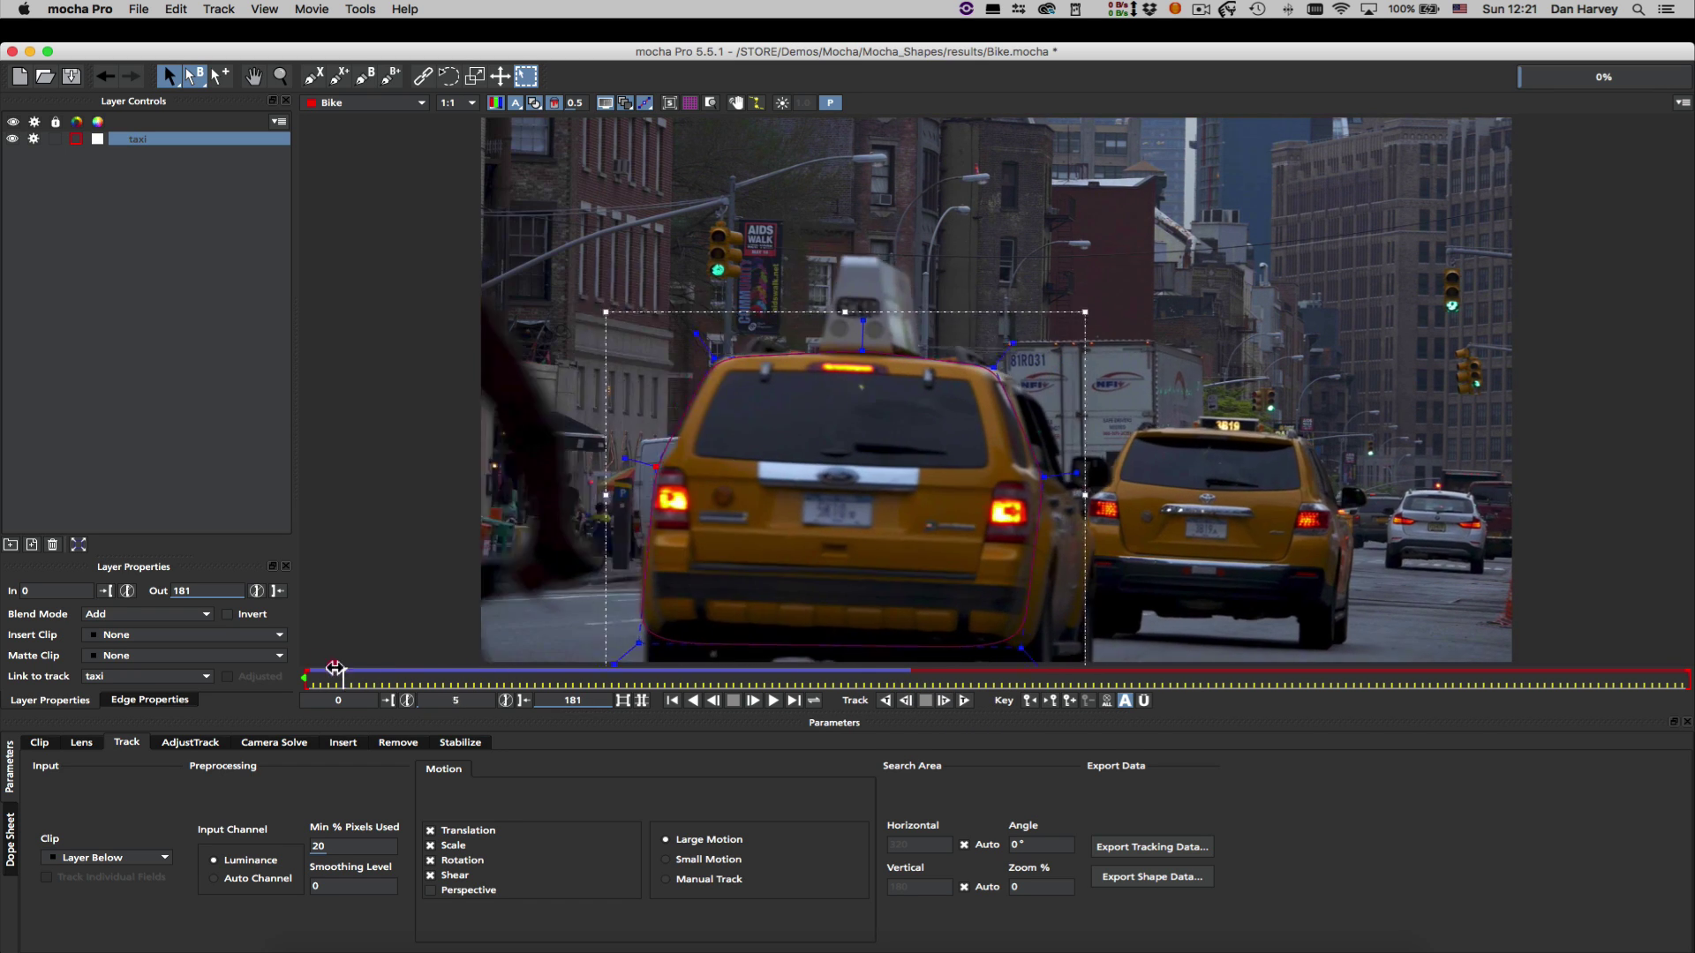
Disable tracking on the taxi layer and start an X-spline down the cyclist's left side
left_click(33, 139)
key("space")
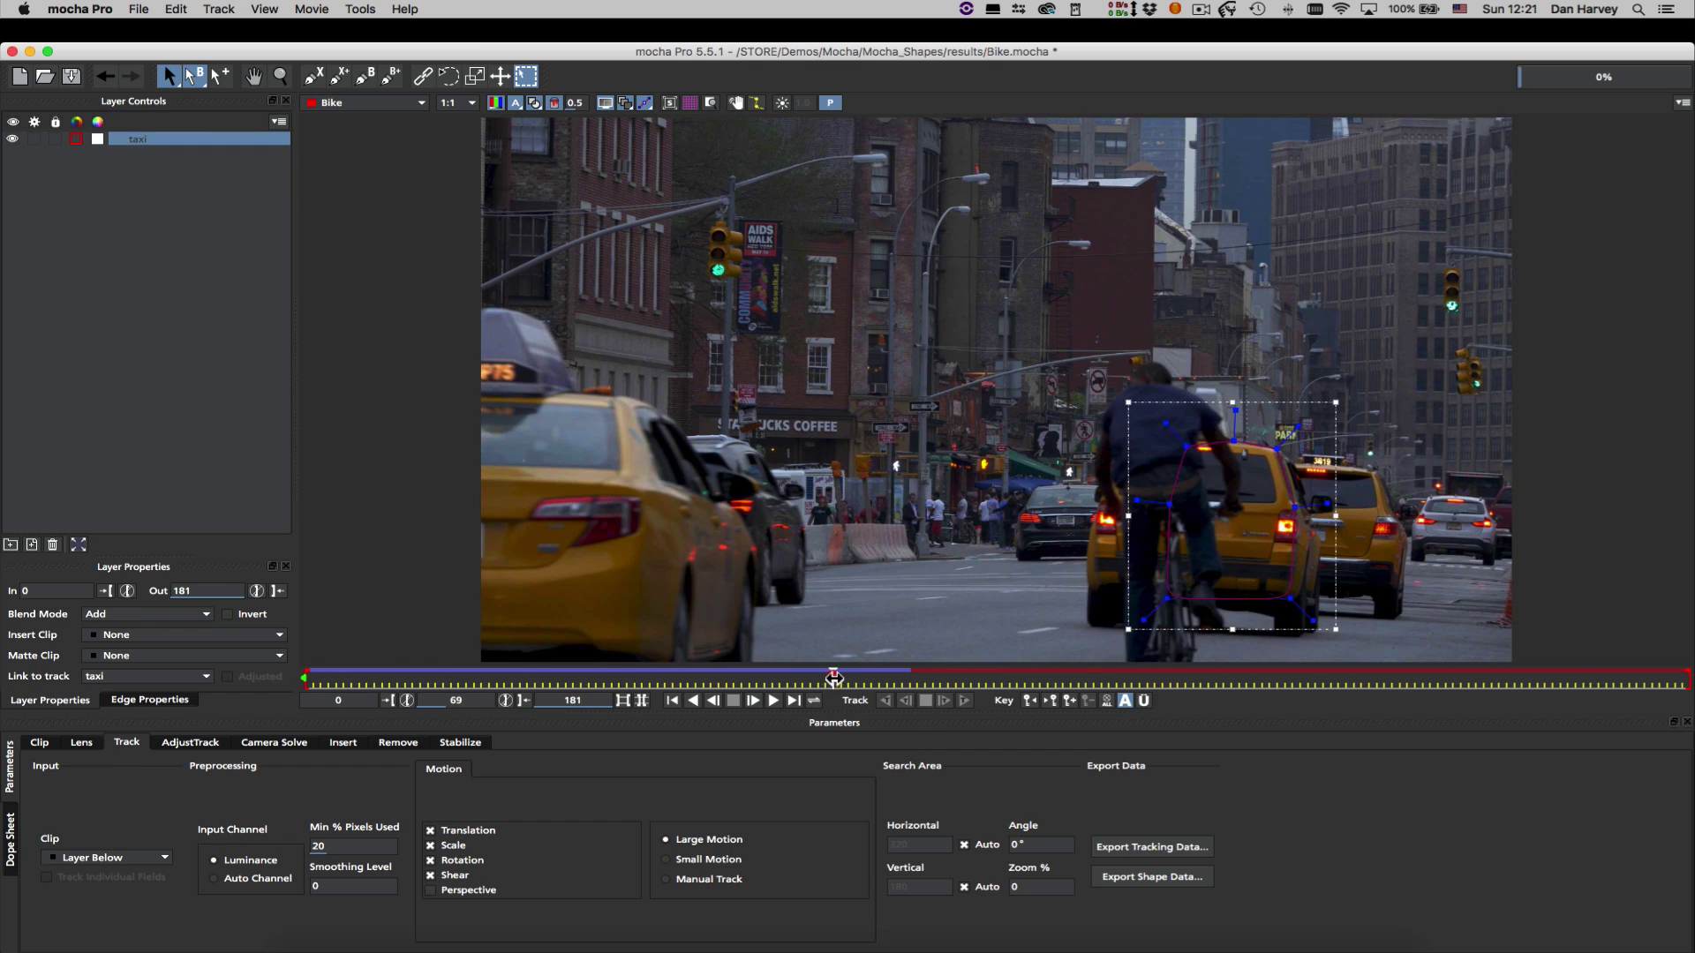
left_click(313, 76)
left_click(1145, 358)
left_click(1103, 395)
left_click(1099, 498)
left_click(1119, 551)
left_click(1123, 660)
Finish the cyclist outline around its right side and head, closing the shape
key("z")
left_click_drag(1163, 671, 1112, 671)
key("x")
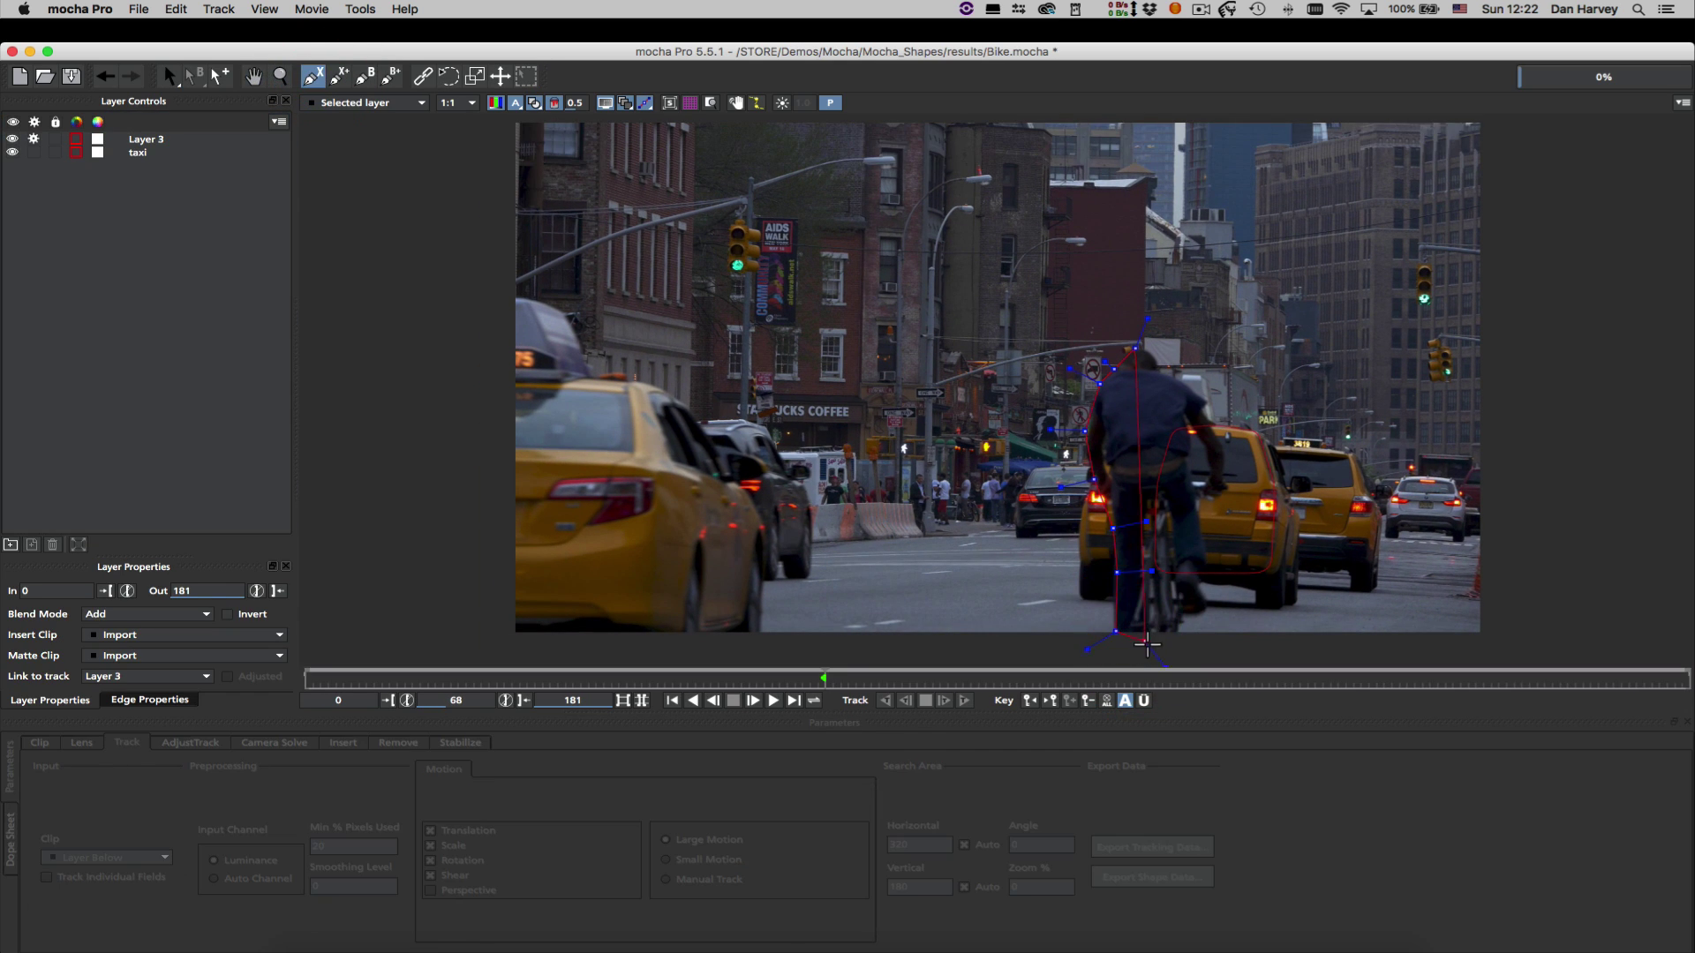
left_click(1184, 620)
left_click(1212, 574)
left_click(1233, 456)
left_click(1219, 412)
left_click(1154, 353)
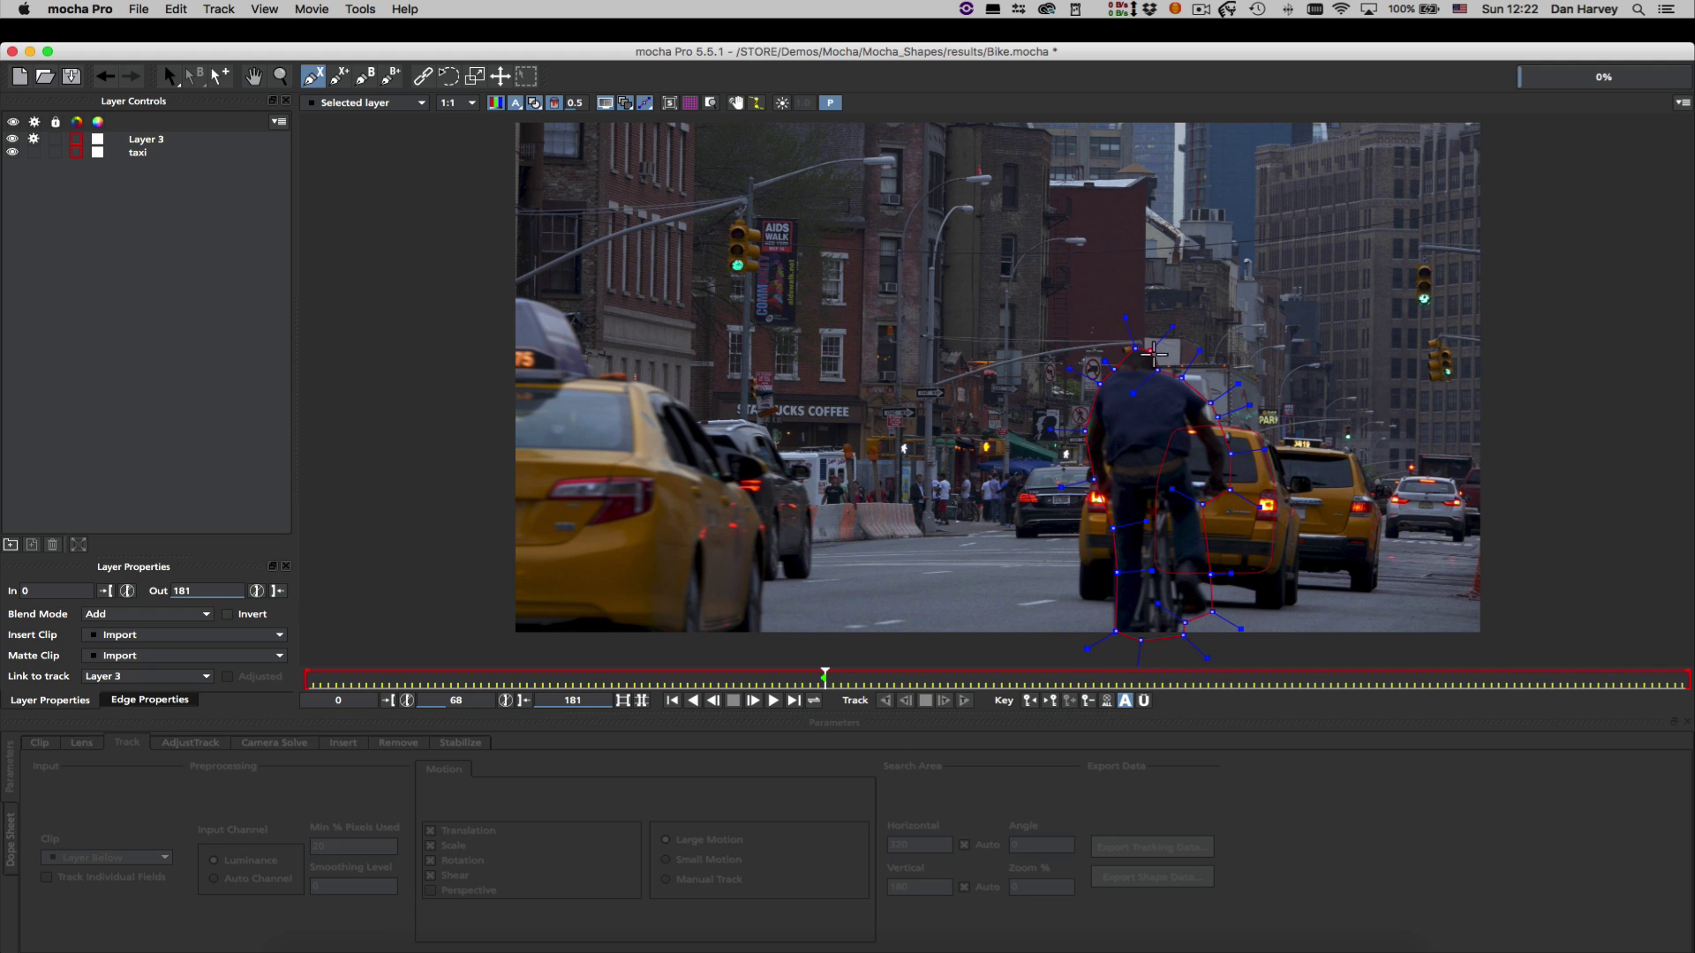
right_click(1154, 353)
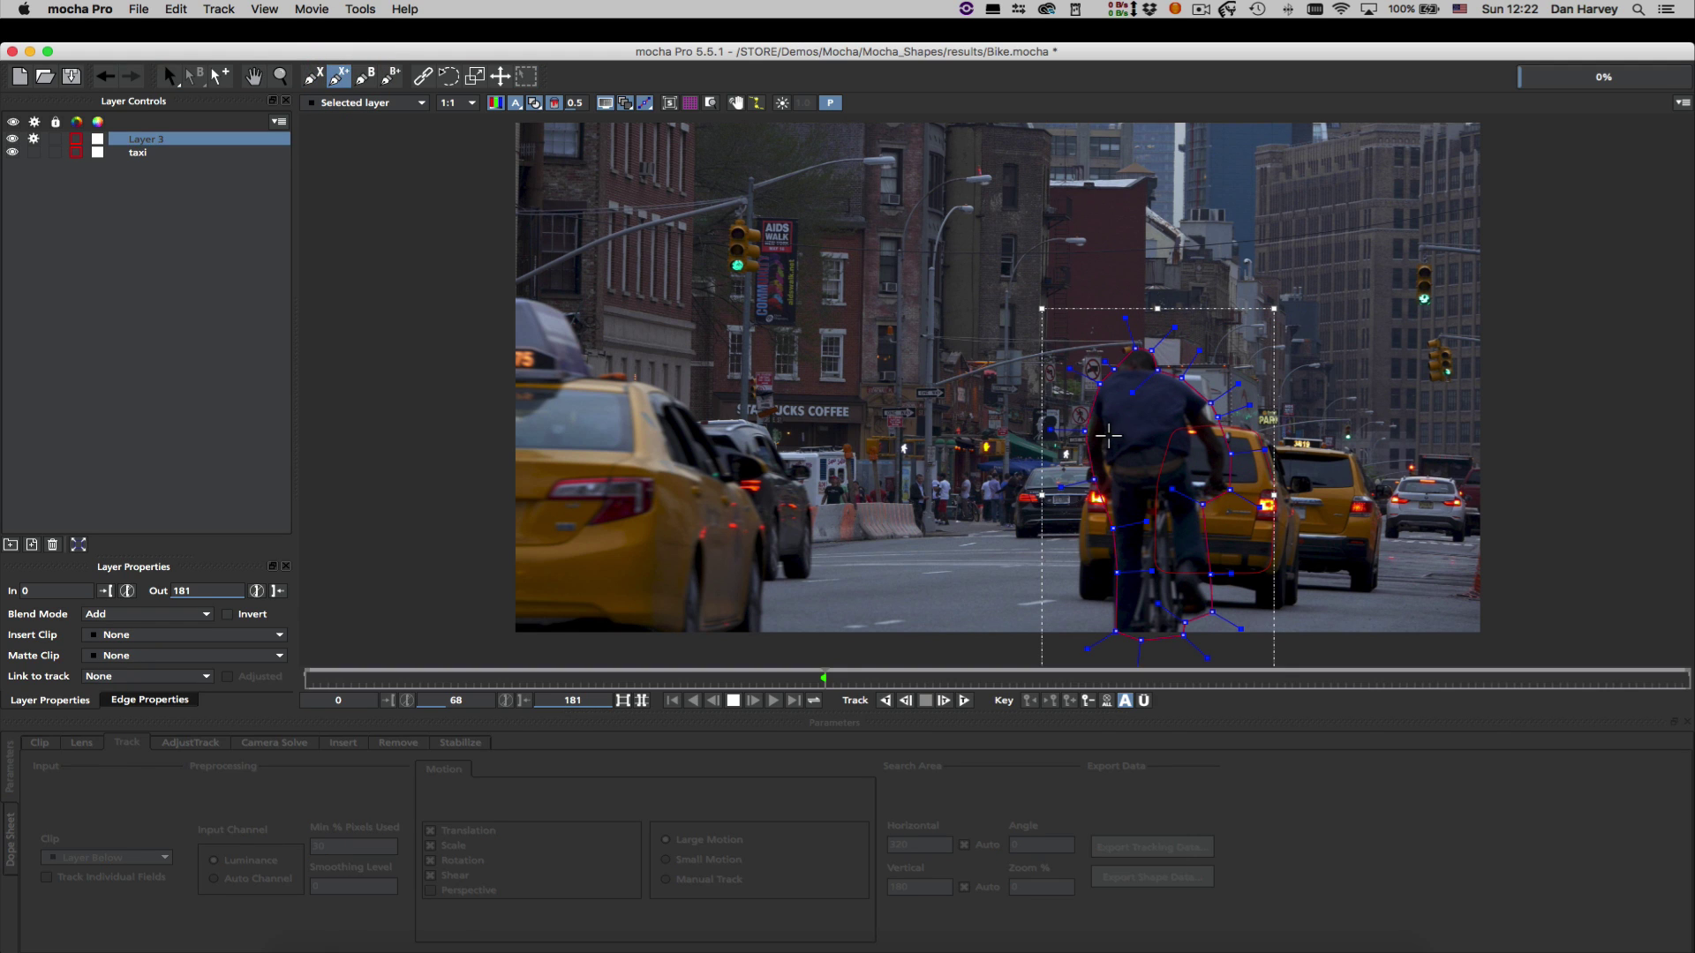
key("s")
Add an extra point to the cyclist outline and track Layer 3 backwards through the clip
left_click(339, 76)
left_click(1202, 491)
key("s")
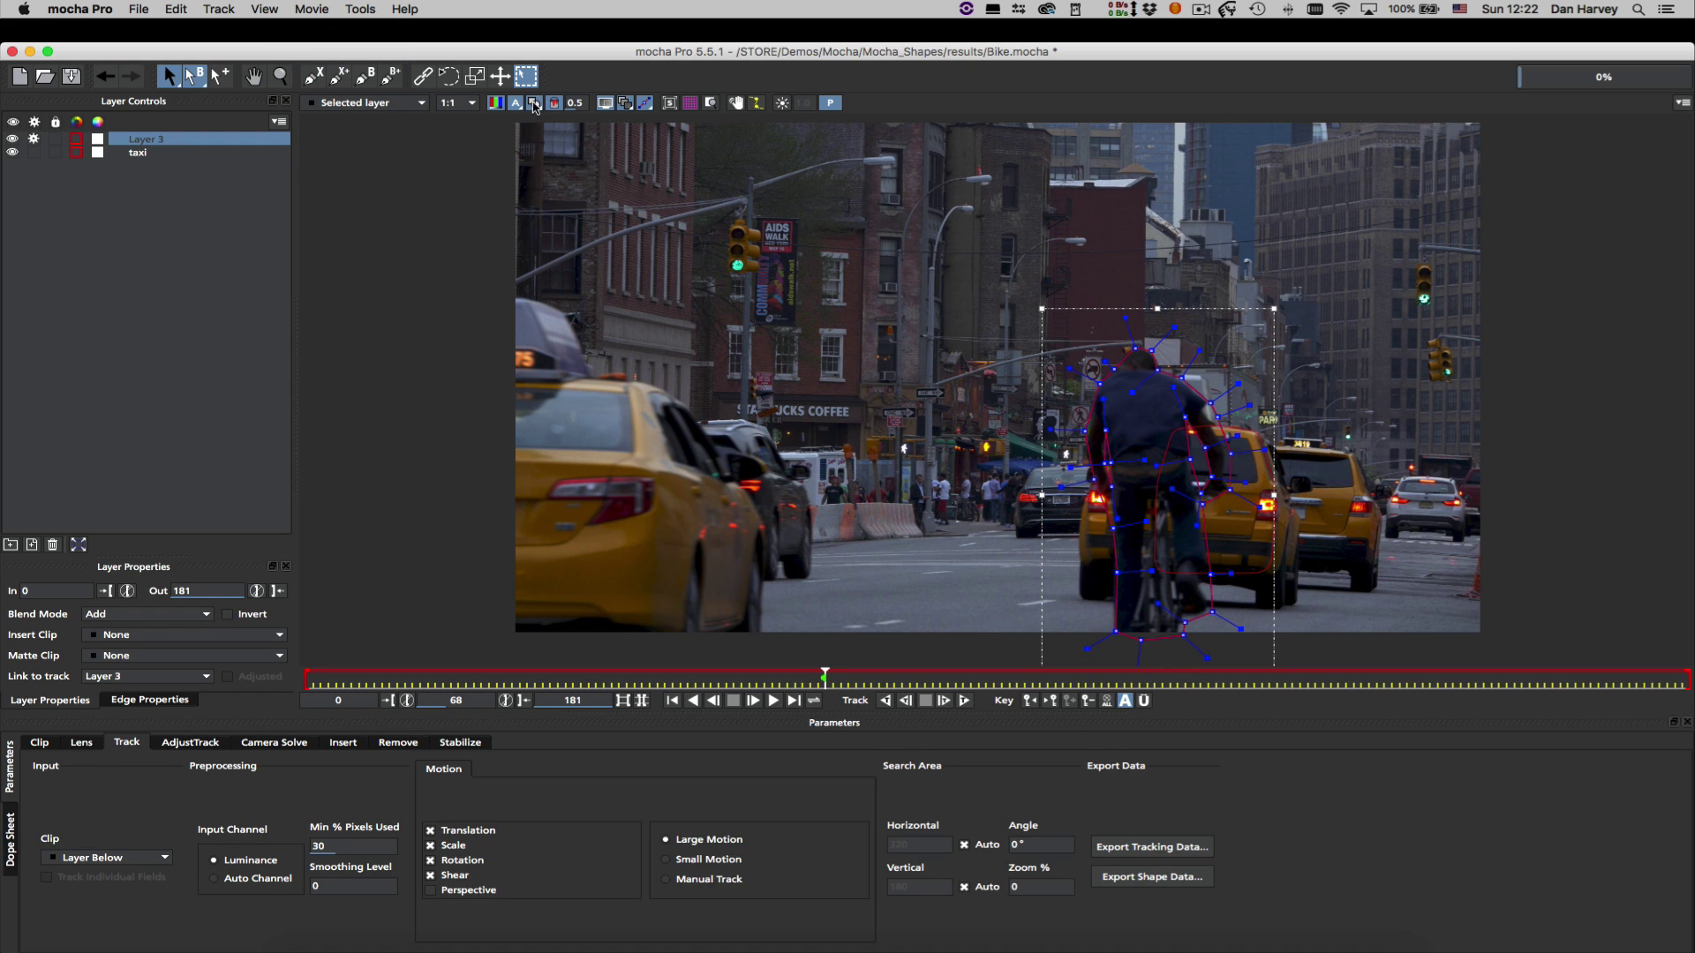
left_click(534, 104)
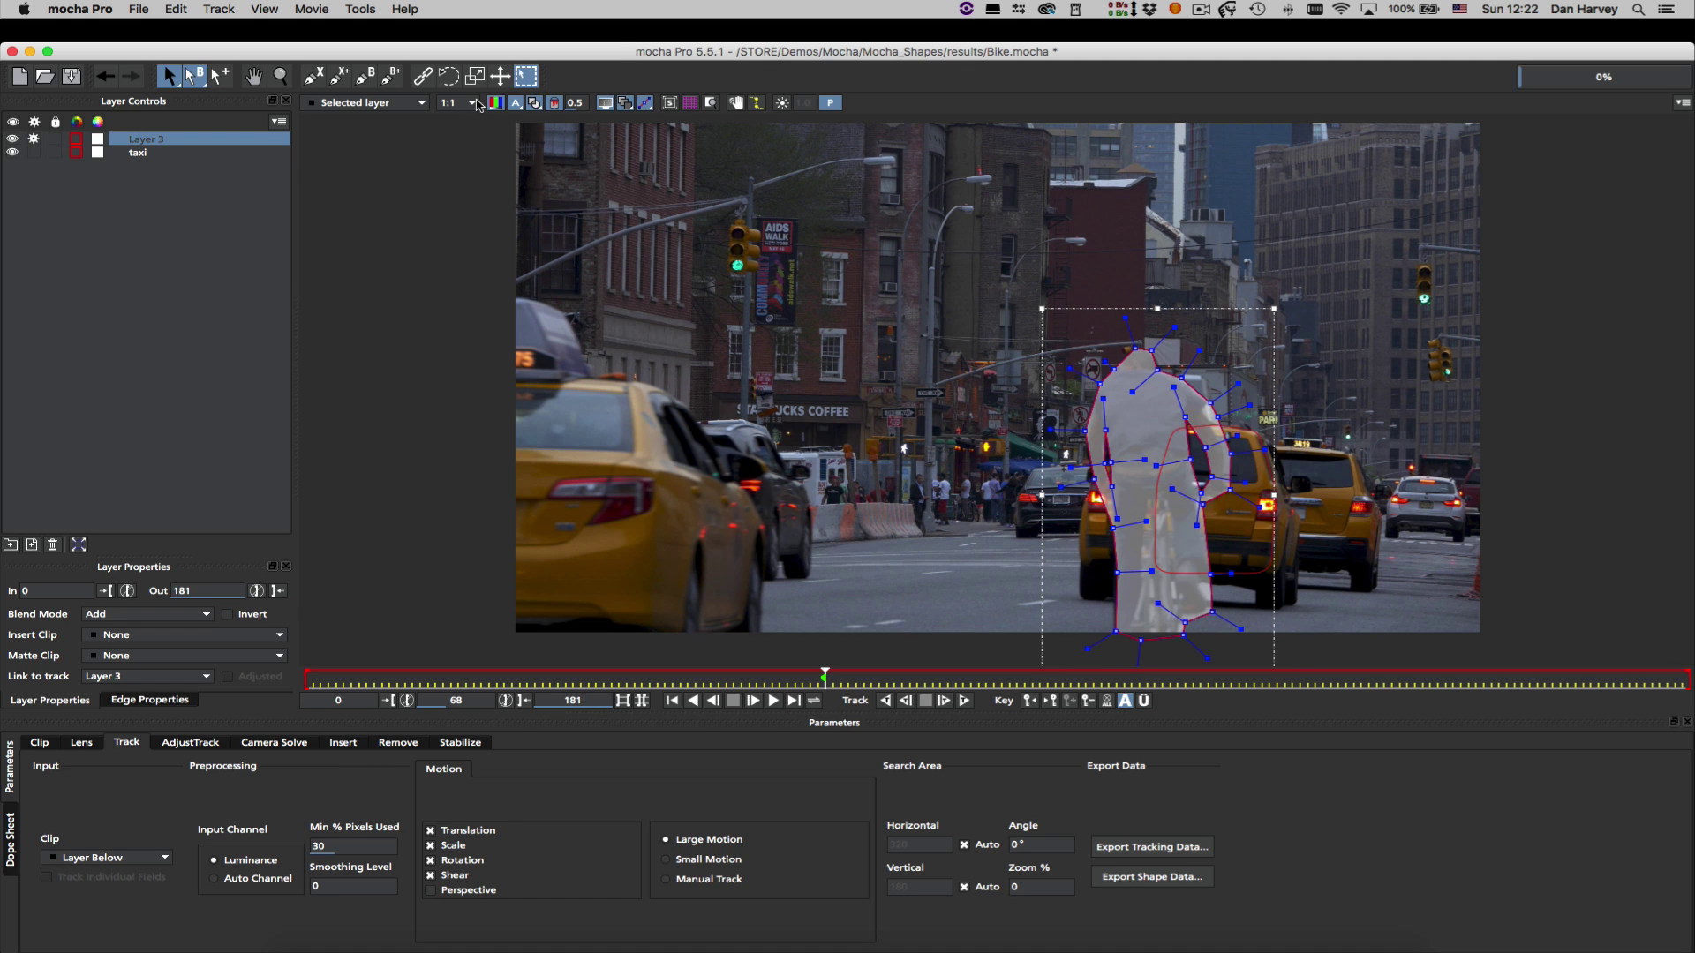
left_click(534, 103)
left_click(887, 701)
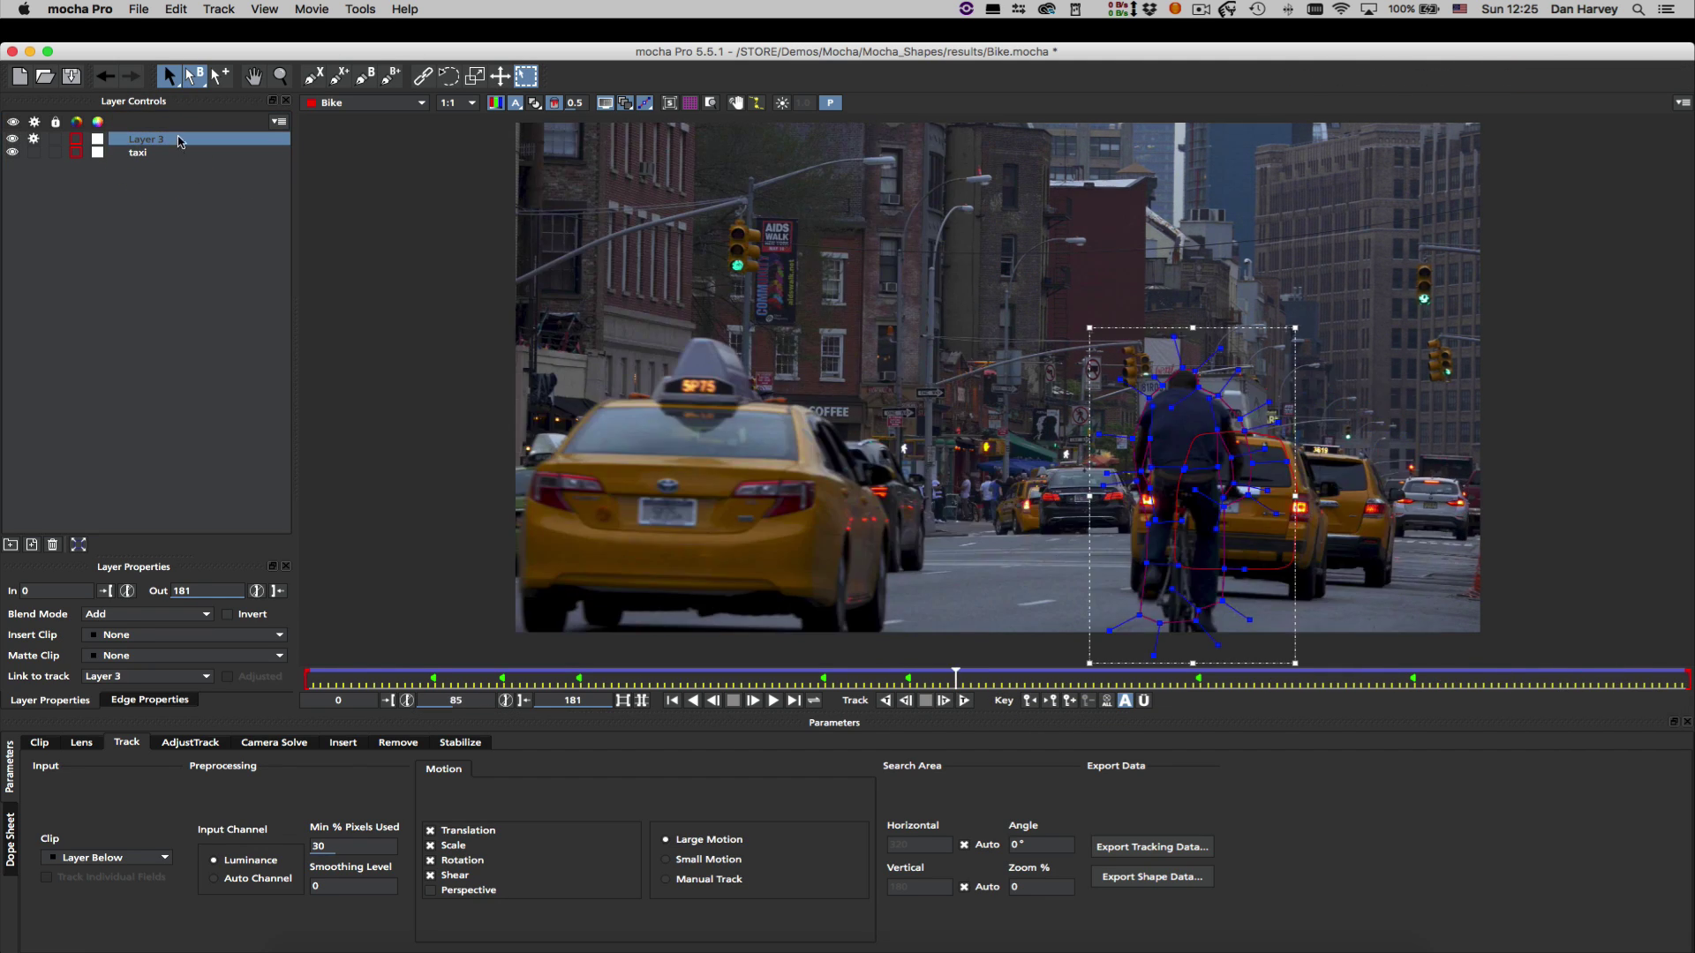
Rename Layer 3 to 'Cyclist' and scrub back to an earlier frame
type("Cyclist")
key("Return")
left_click_drag(956, 679, 305, 684)
Set the taxi layer's colour to lime green
left_click(150, 152)
left_click(98, 152)
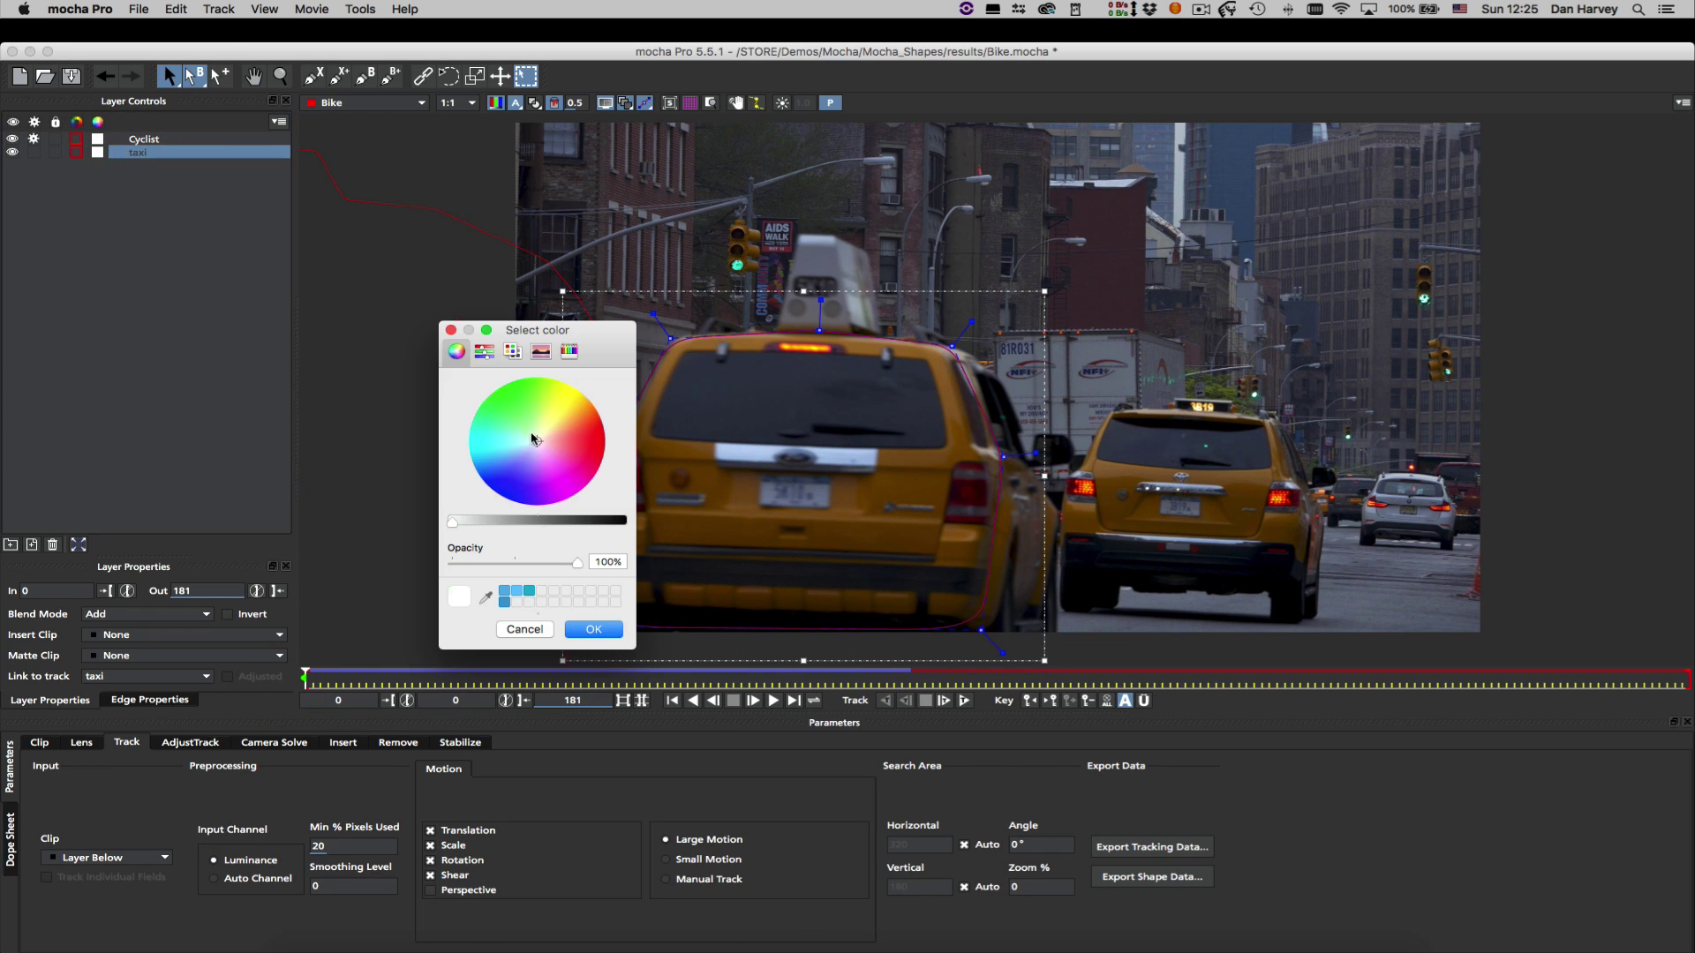
left_click(507, 384)
left_click(593, 629)
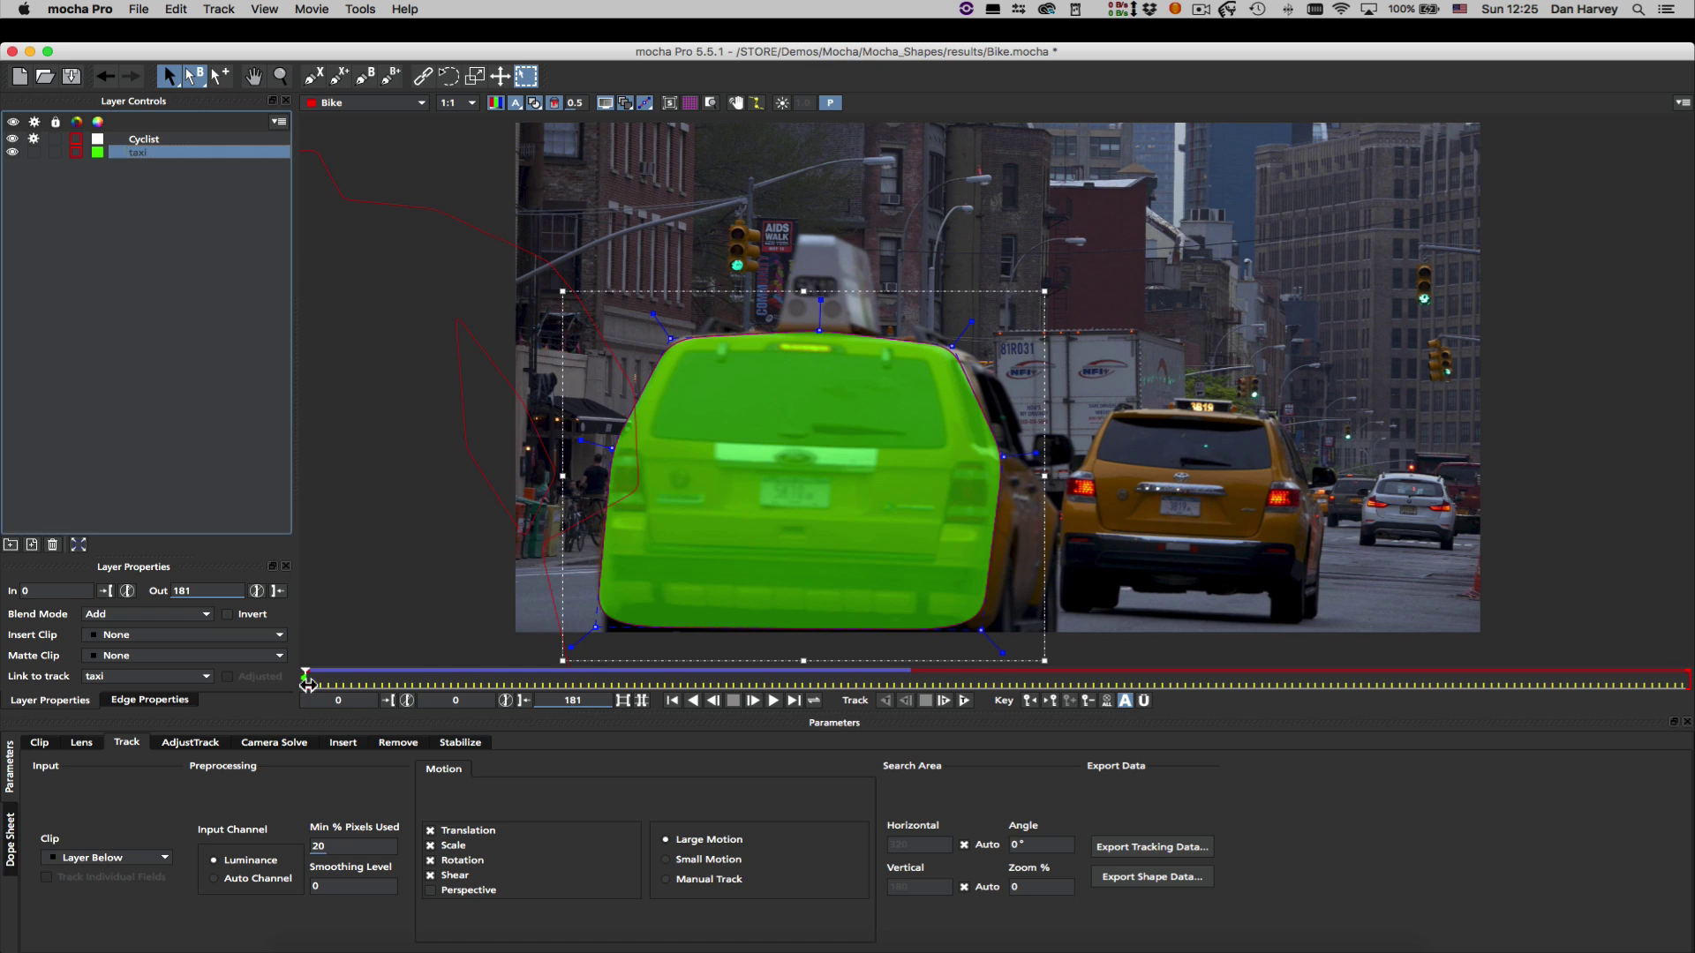
Show only the selected layer's track matte at frame 32 and place Cyclist above taxi
left_click_drag(307, 684, 551, 673)
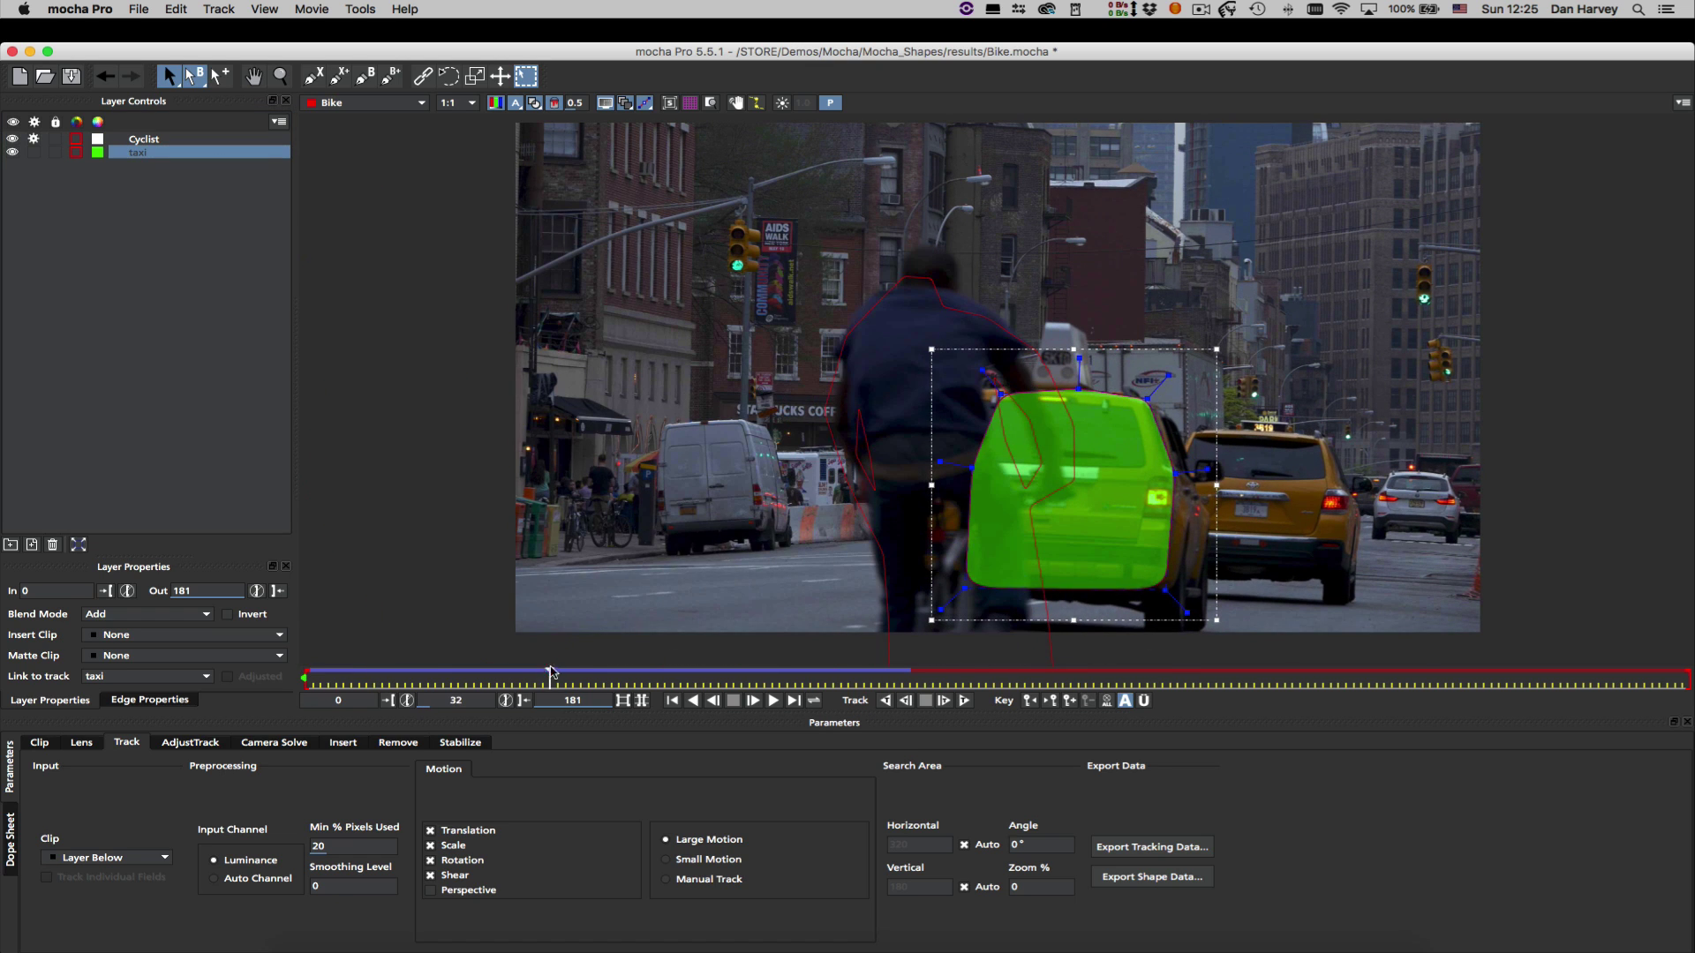
left_click(536, 104)
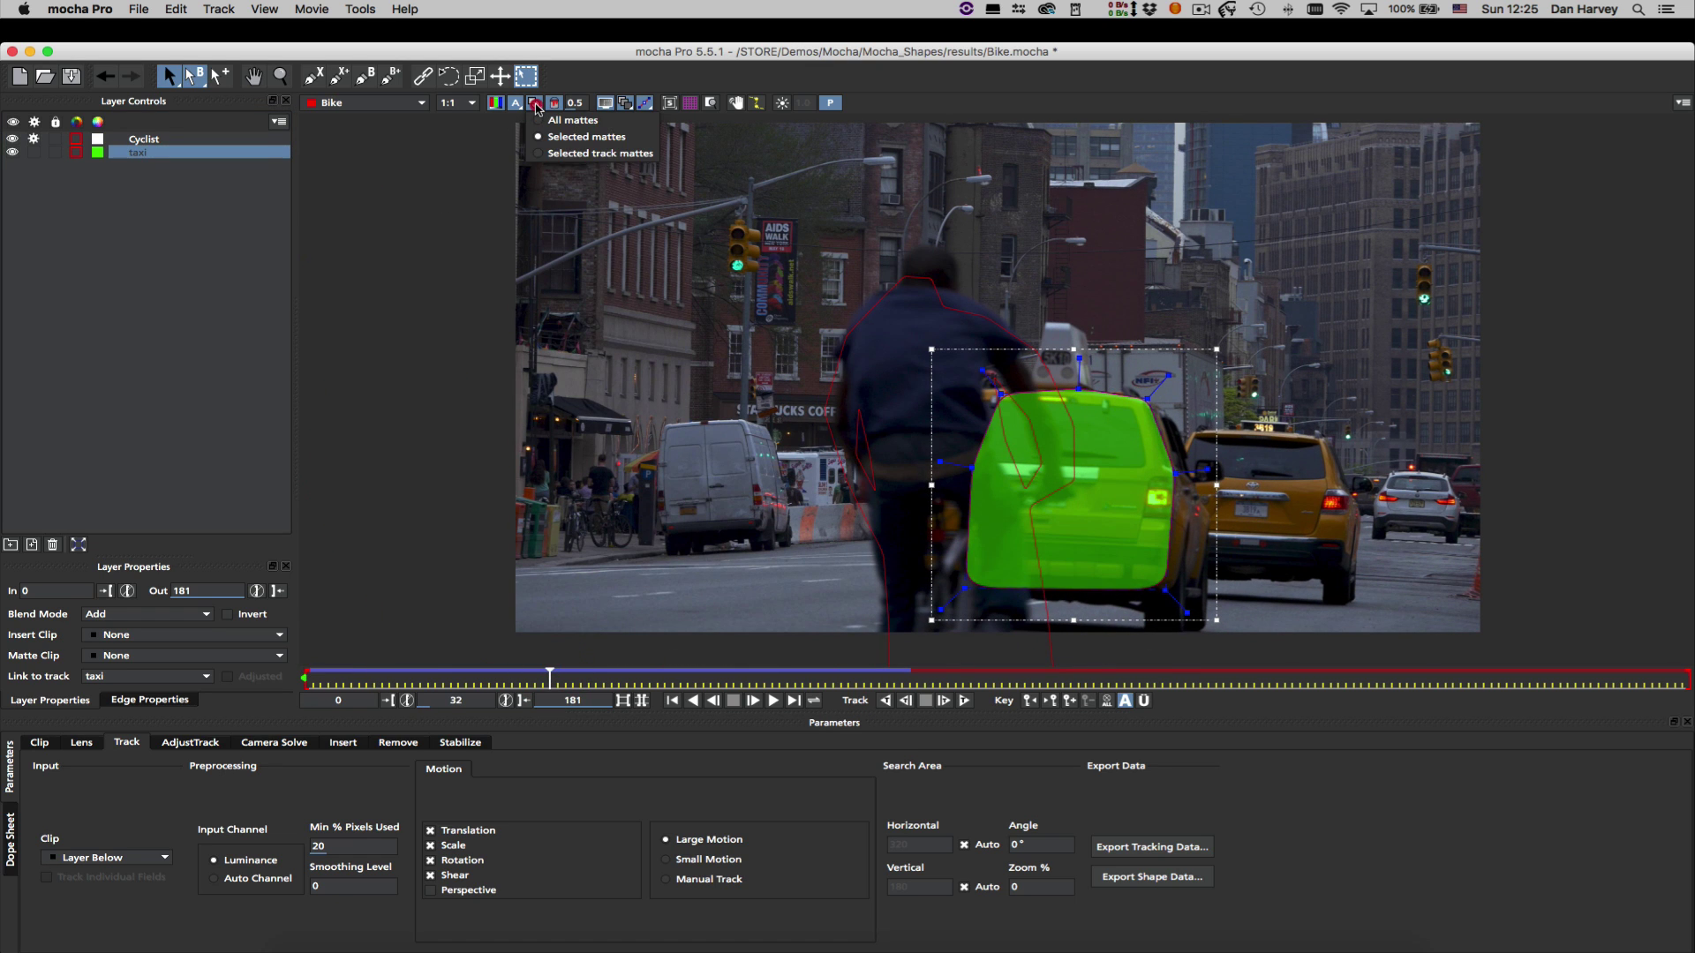
left_click(568, 155)
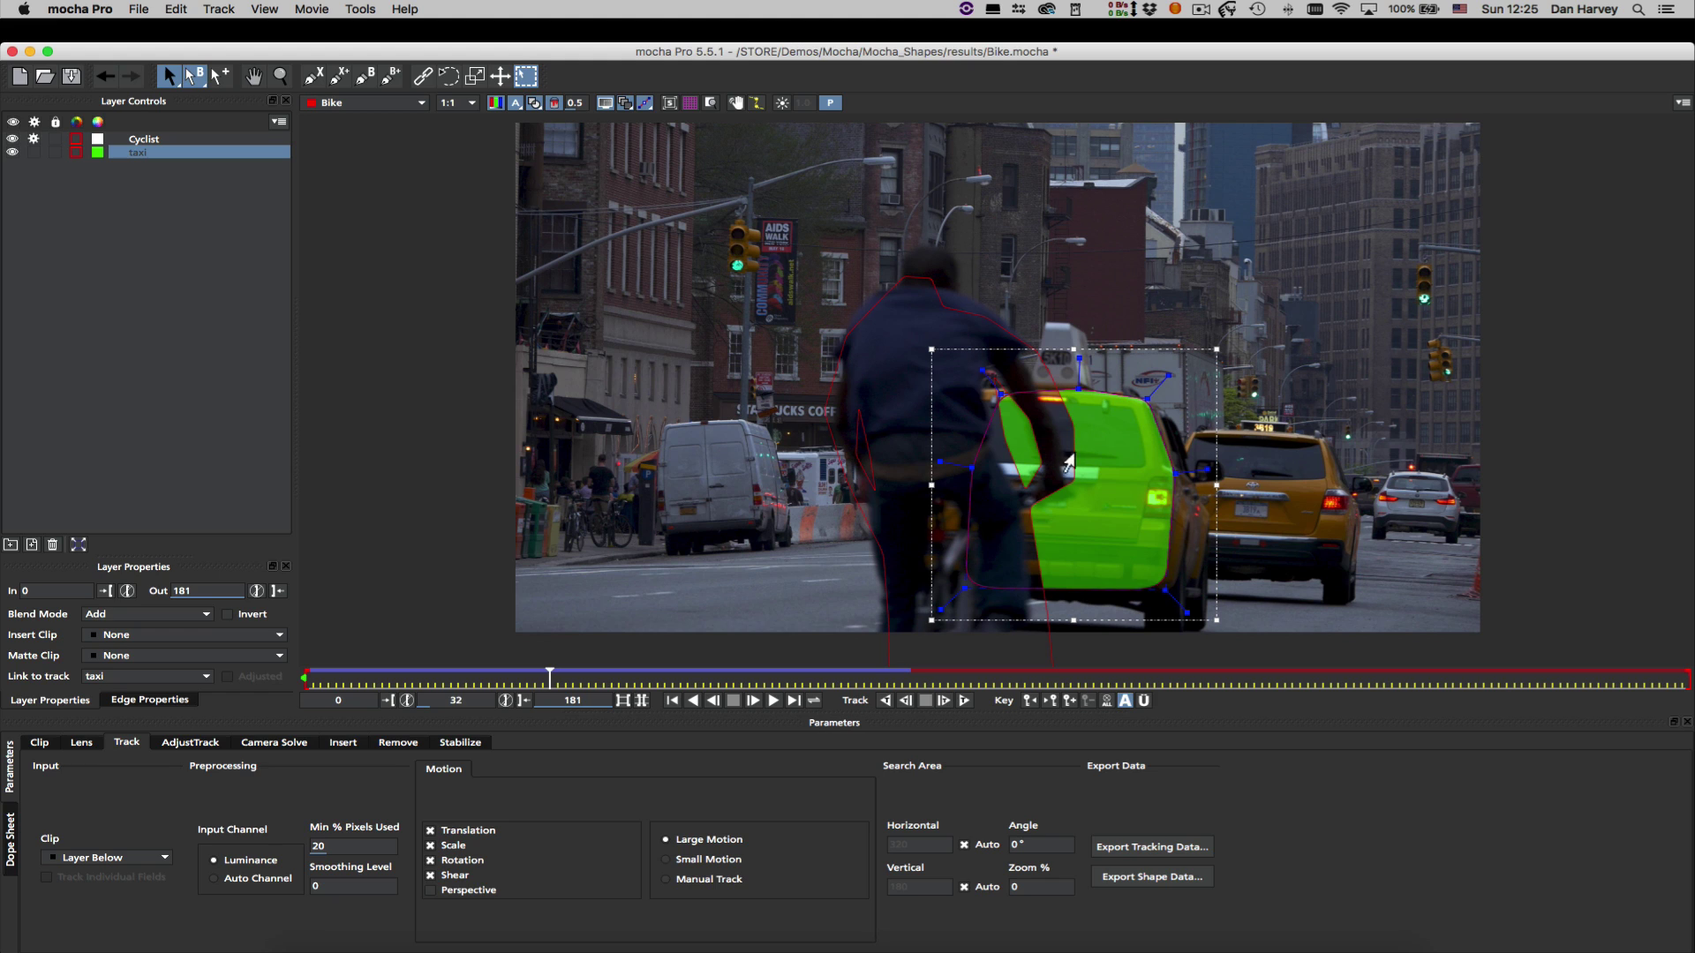
left_click(167, 142)
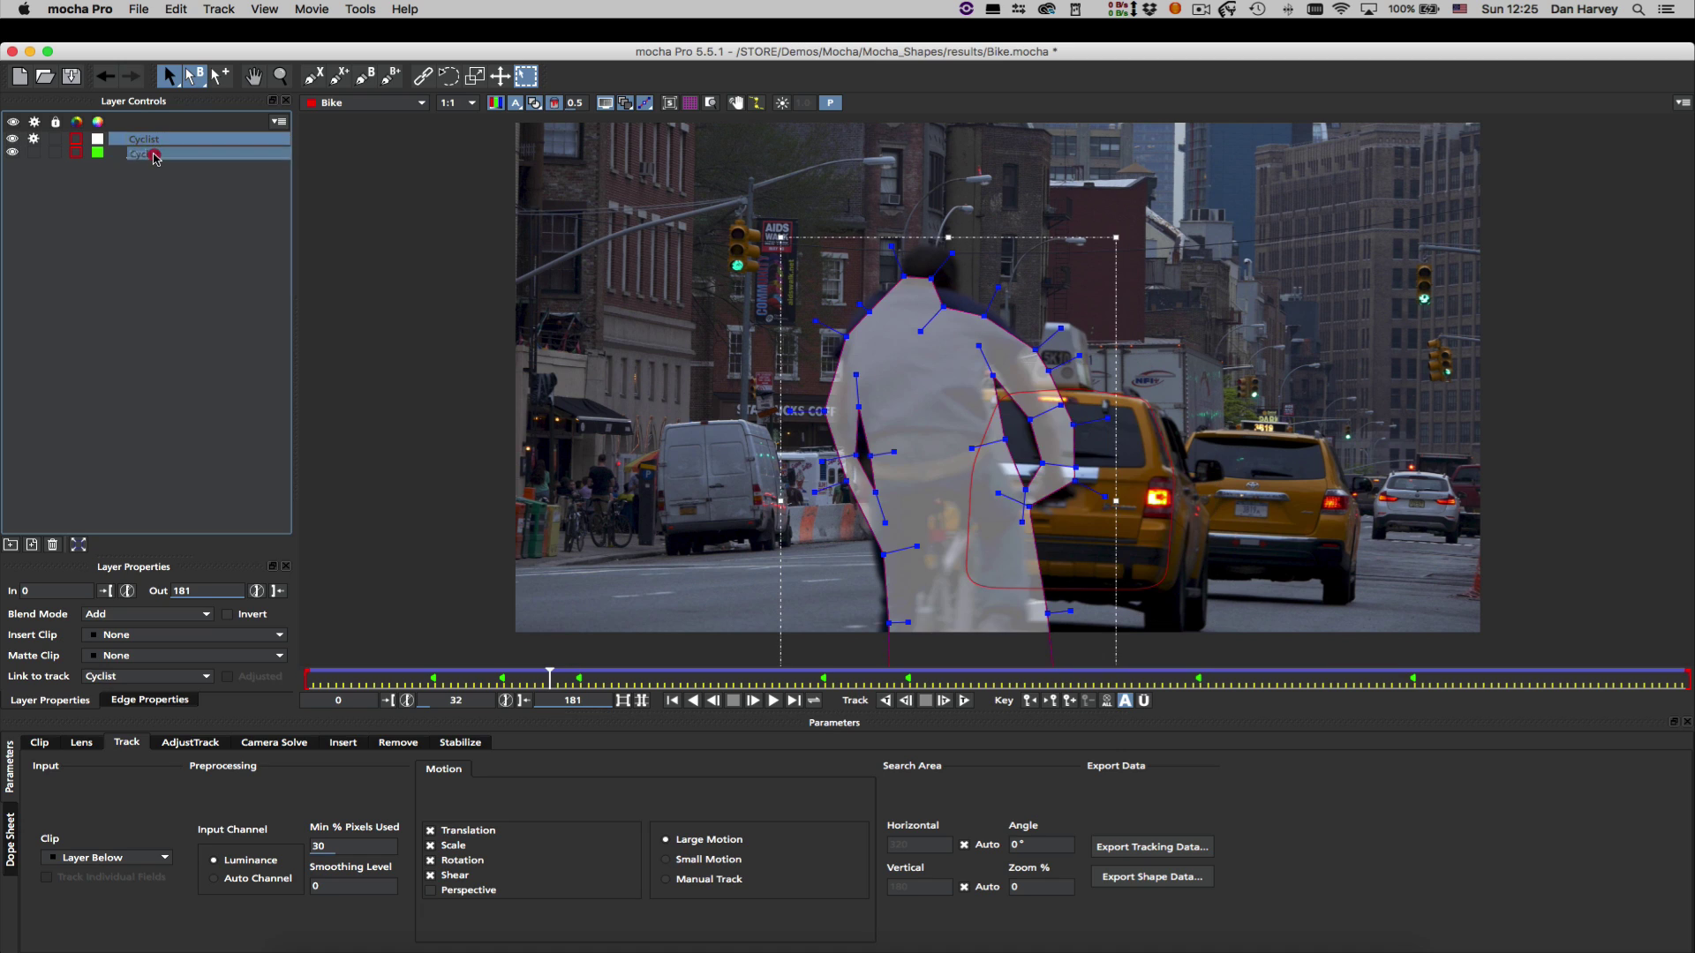
left_click_drag(155, 143, 156, 159)
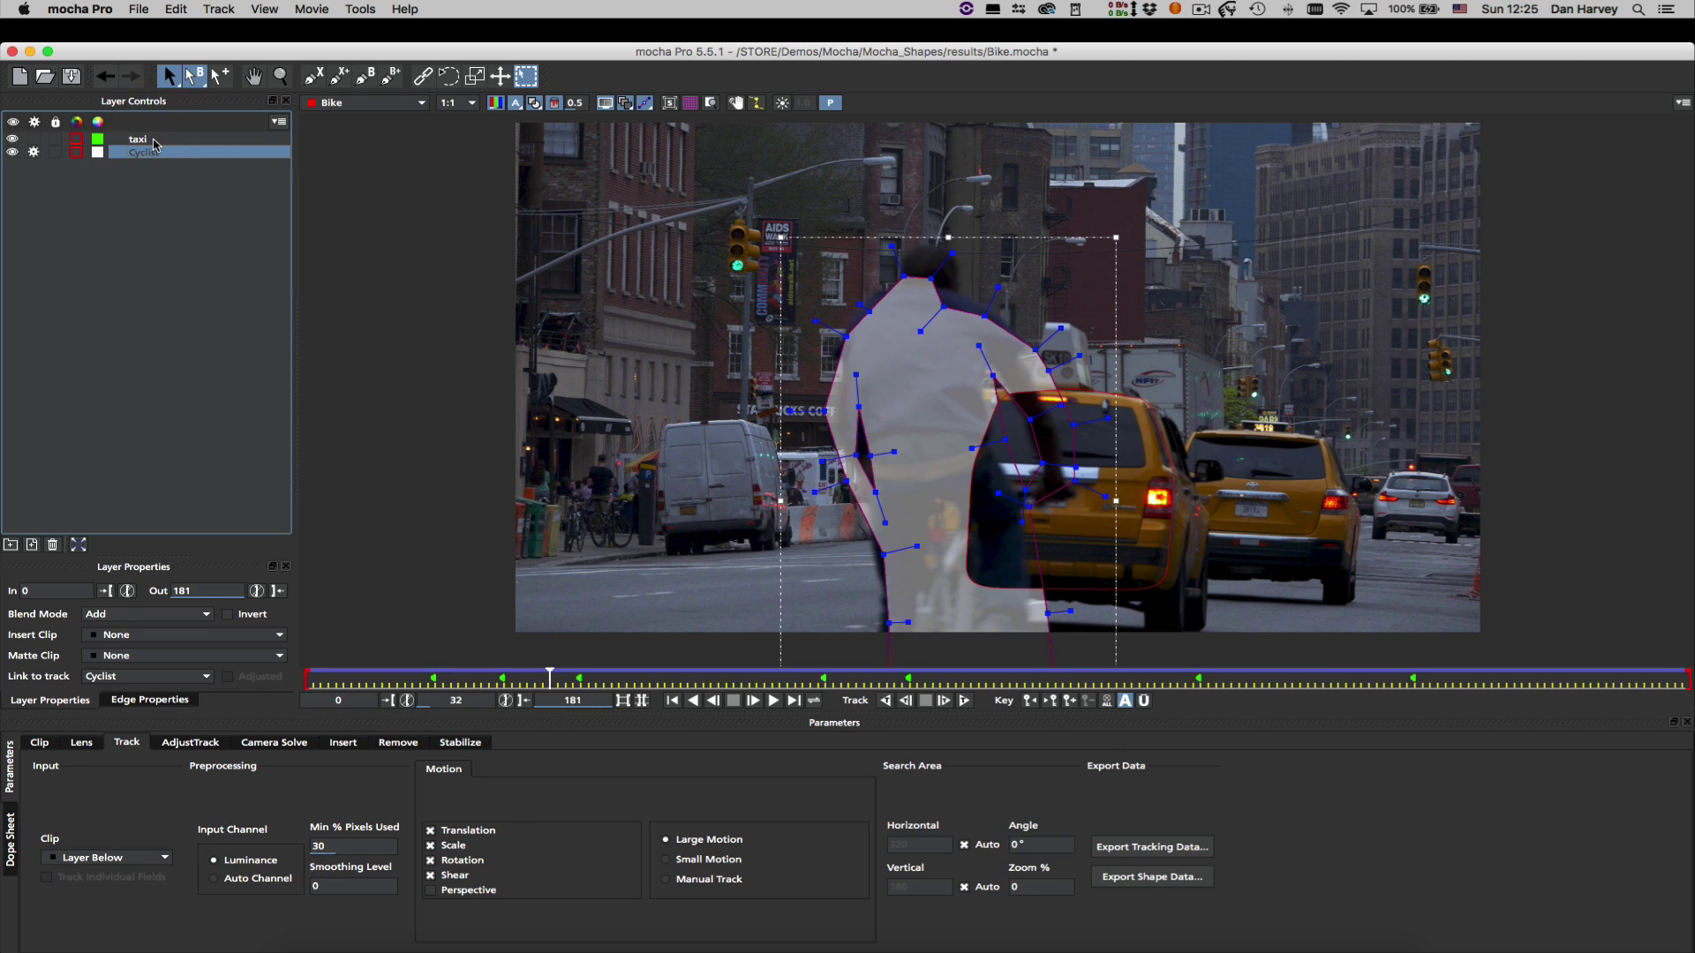
left_click(147, 142)
left_click_drag(147, 141, 145, 157)
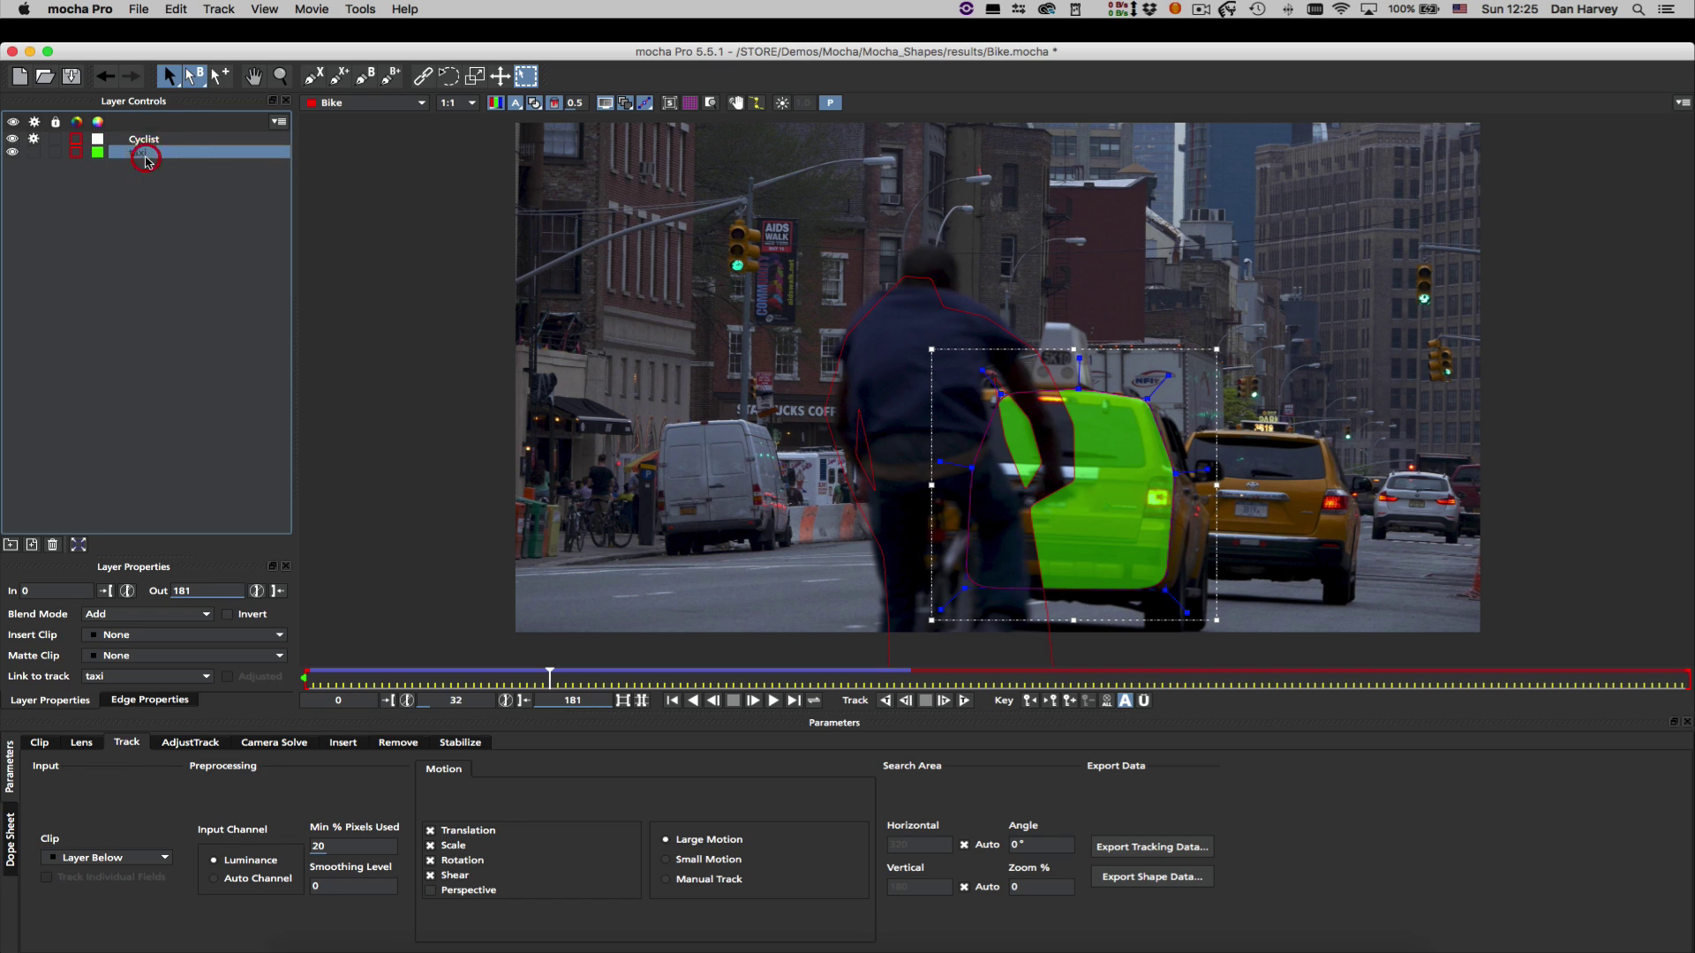
Hide the matte overlay and leave tracking enabled only on the taxi layer
left_click(36, 139)
left_click(534, 103)
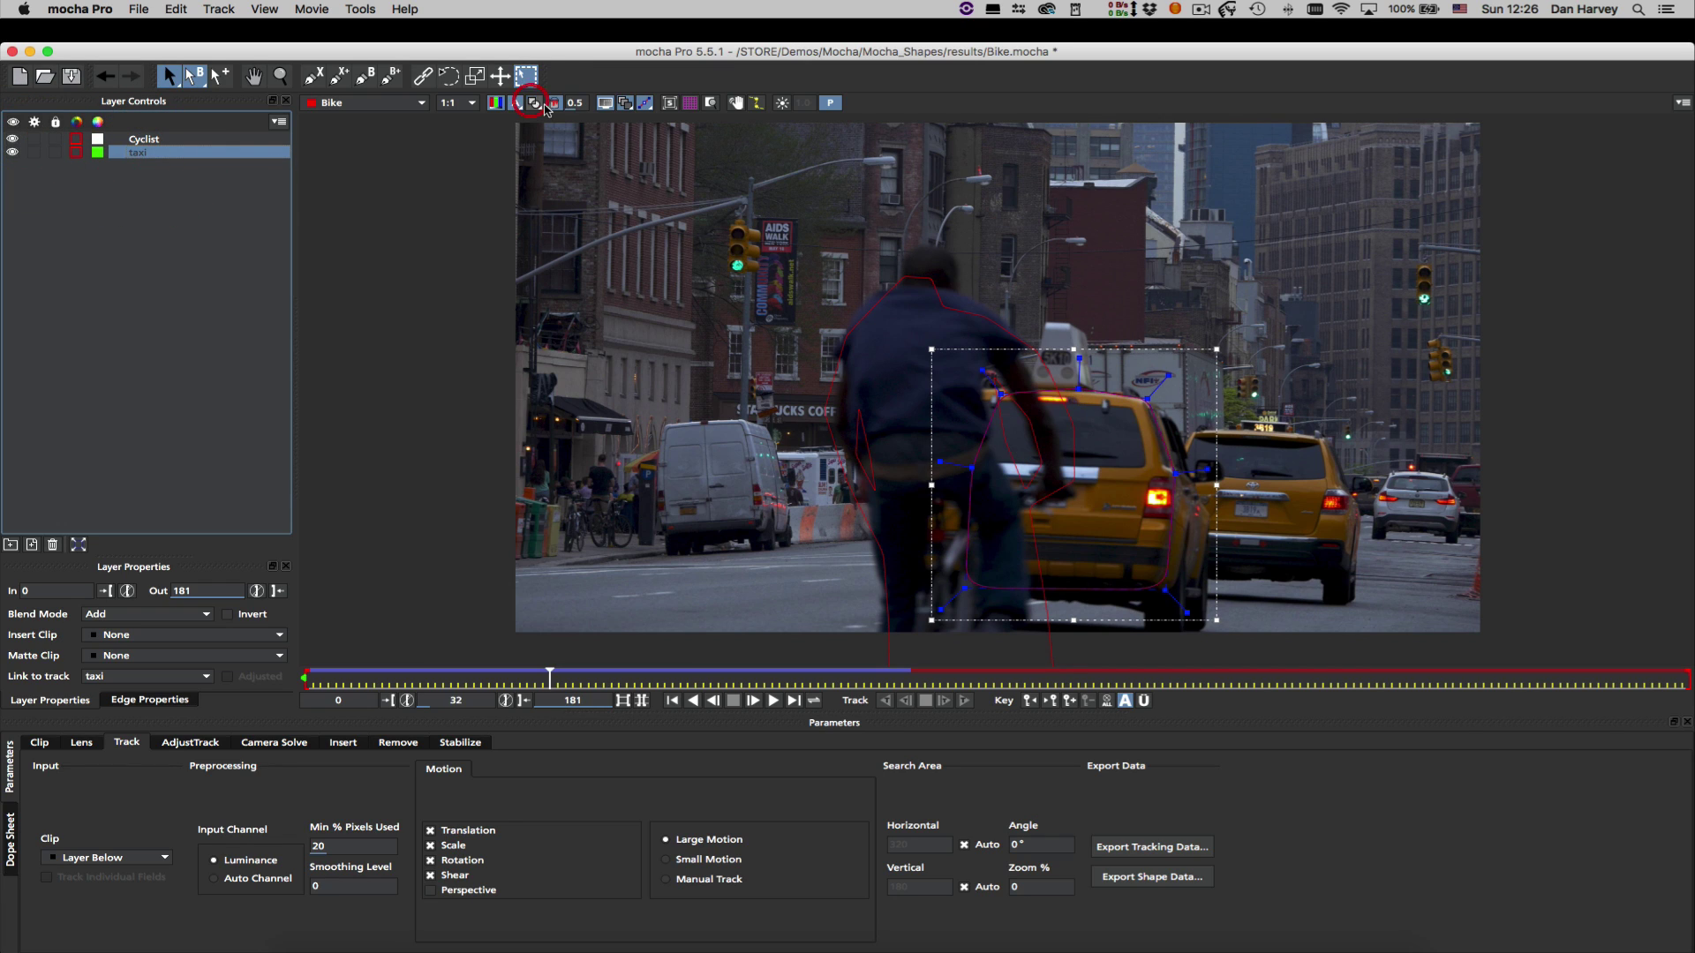
left_click(37, 155)
Track the taxi layer forward from frame 0, then shrink its surface rectangle to a narrow box
left_click_drag(550, 677, 305, 677)
key("m")
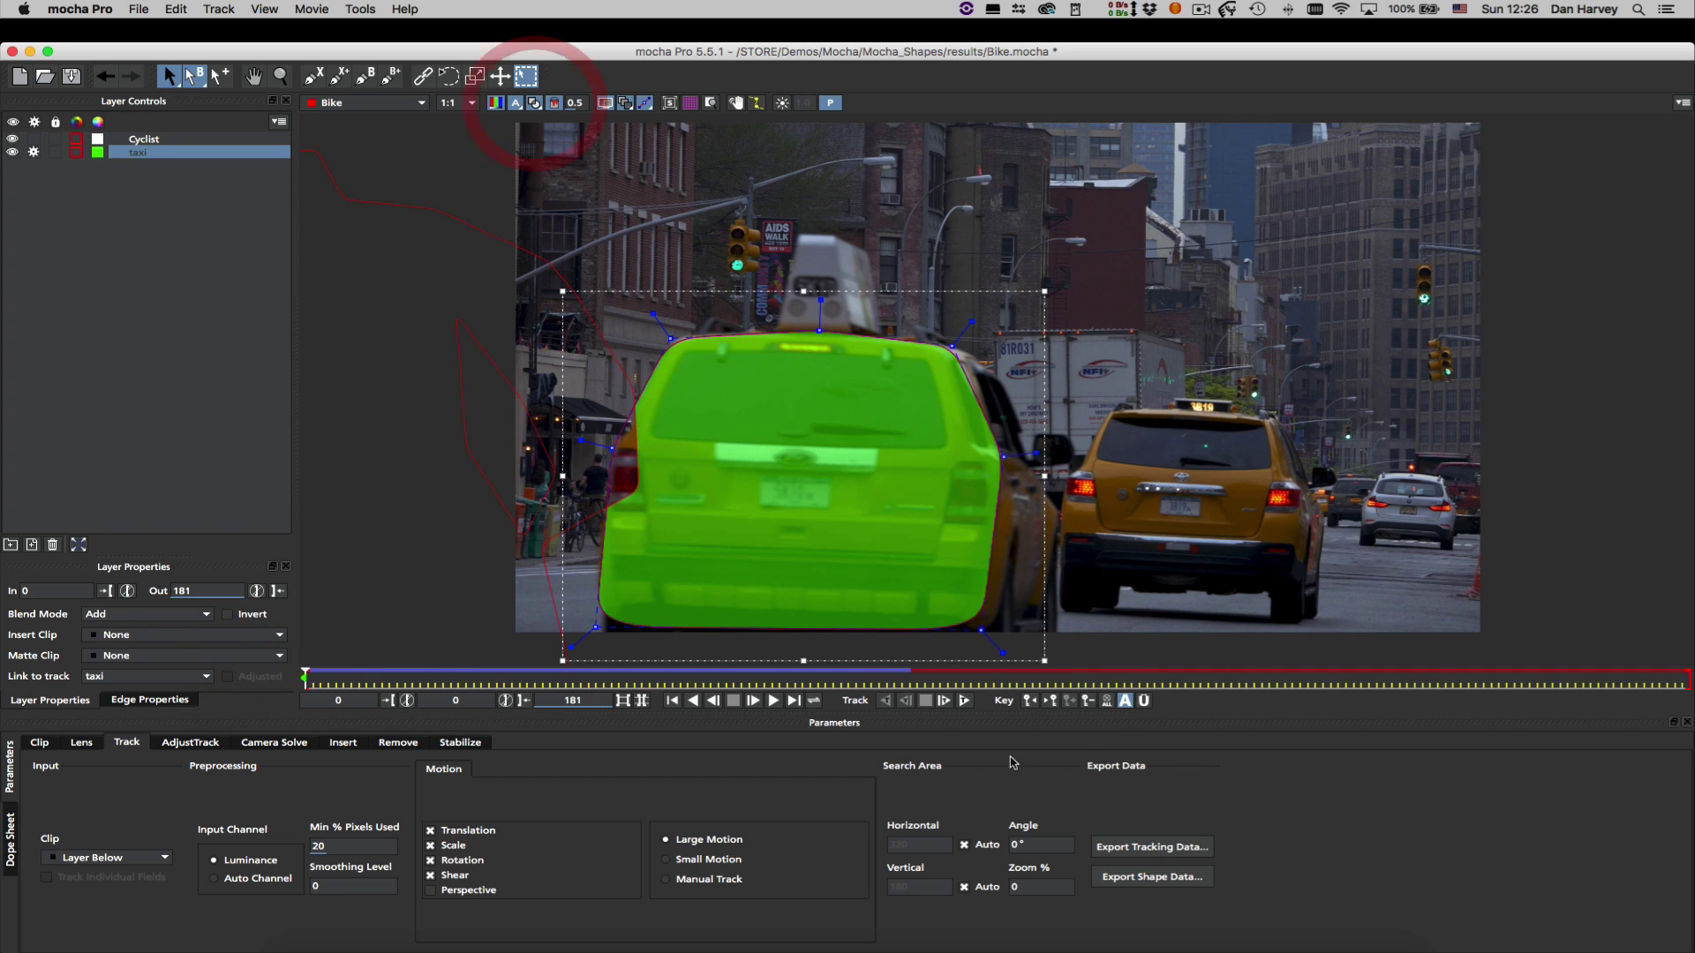
left_click(966, 700)
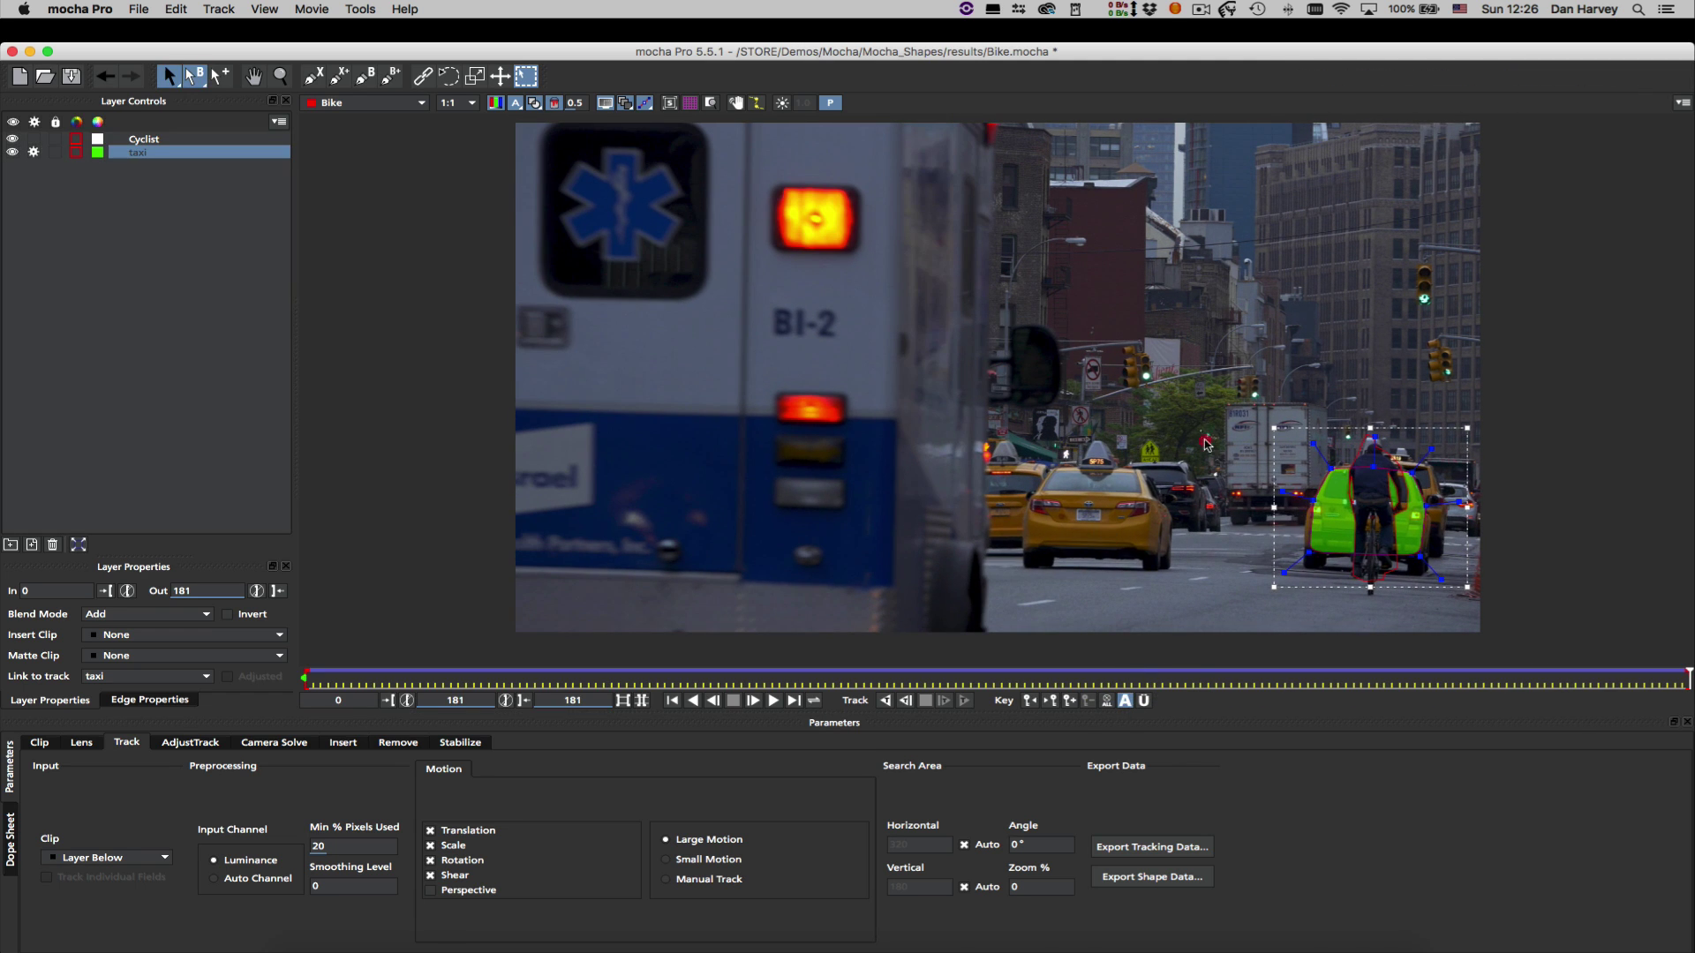
left_click_drag(1321, 580, 1317, 504)
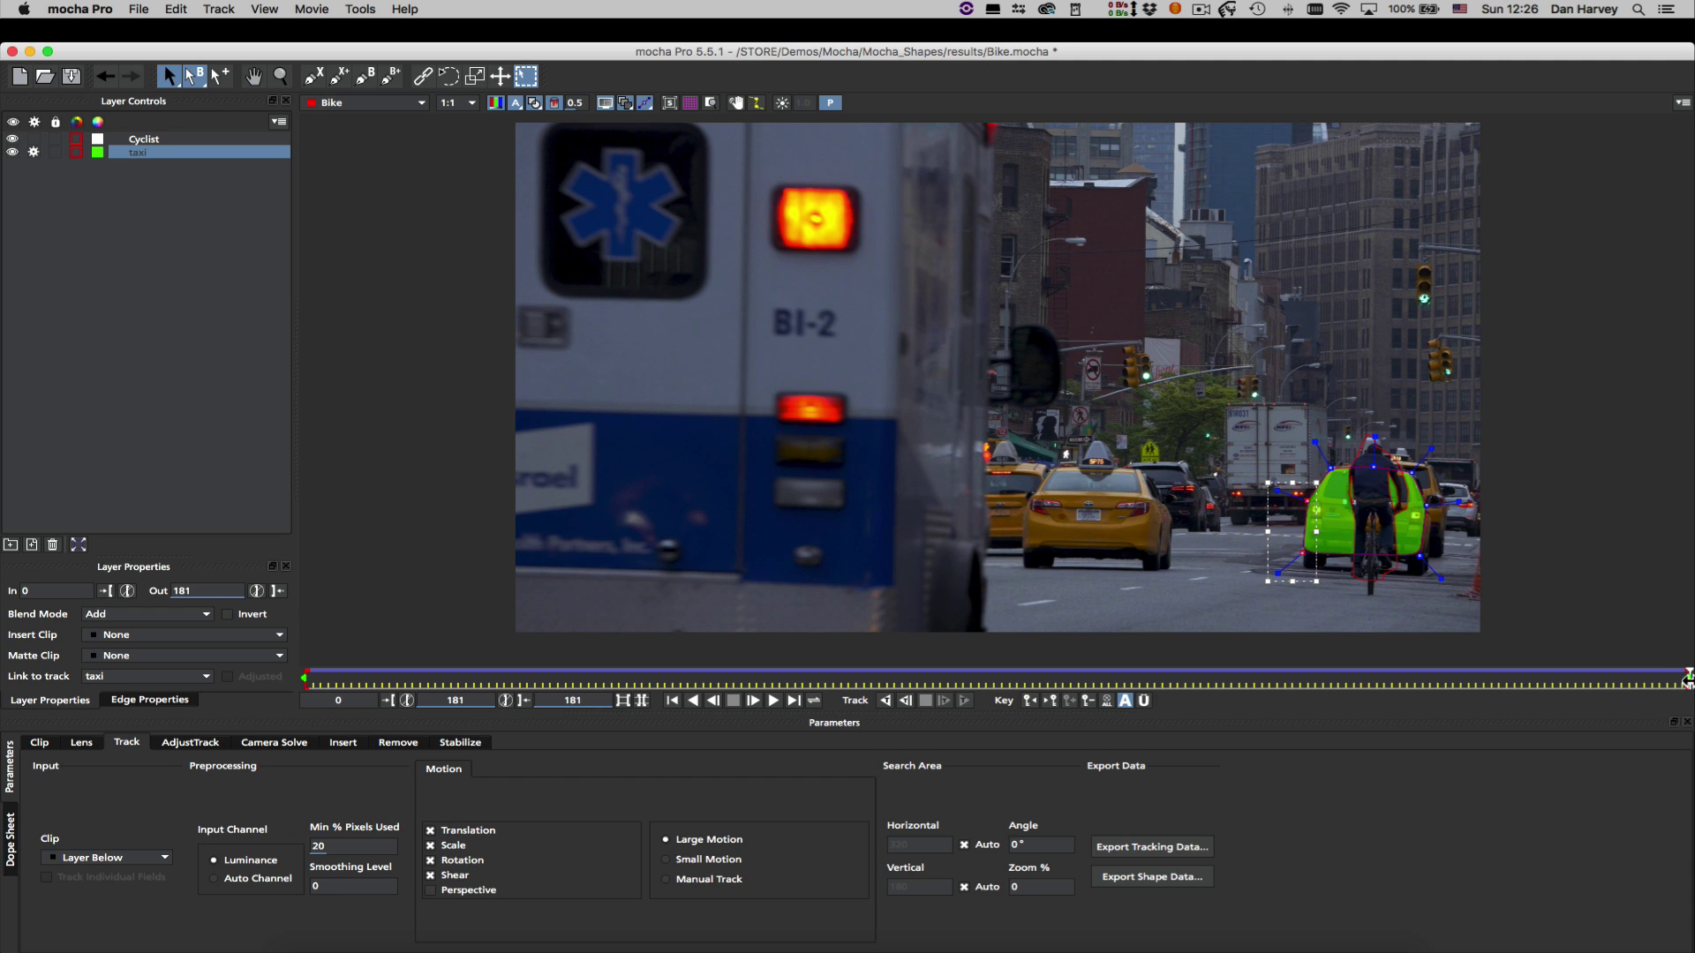
key("z")
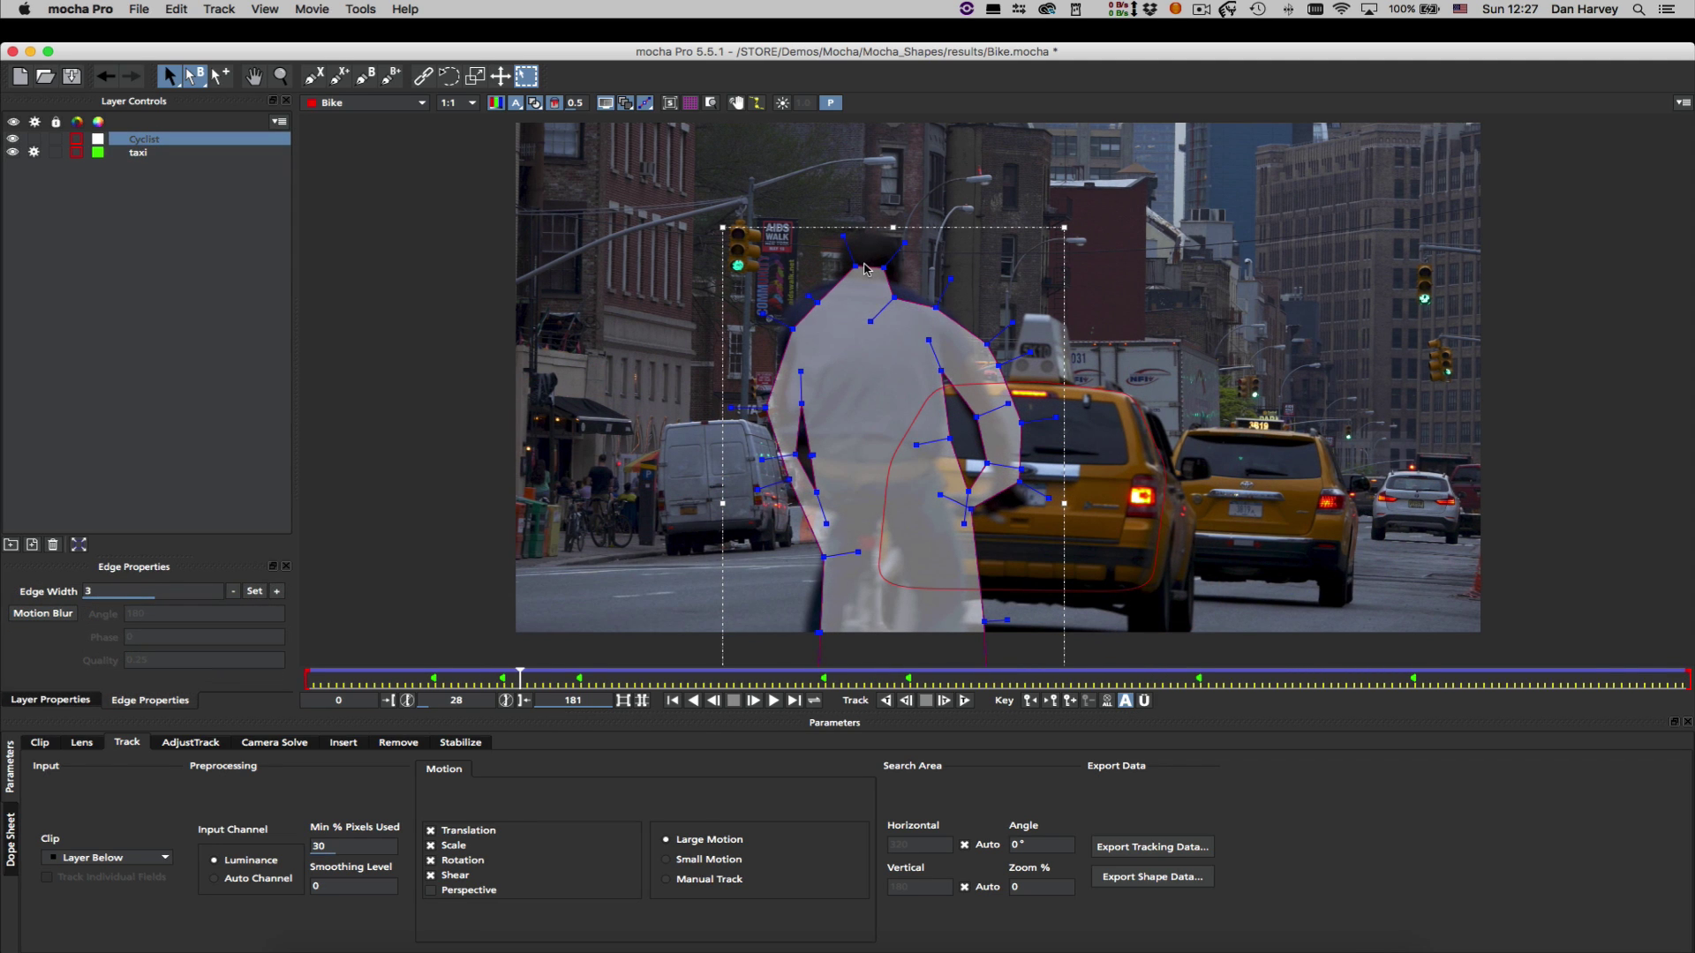
Select all the cyclist spline's points and apply a wider Edge Width
right_click(867, 273)
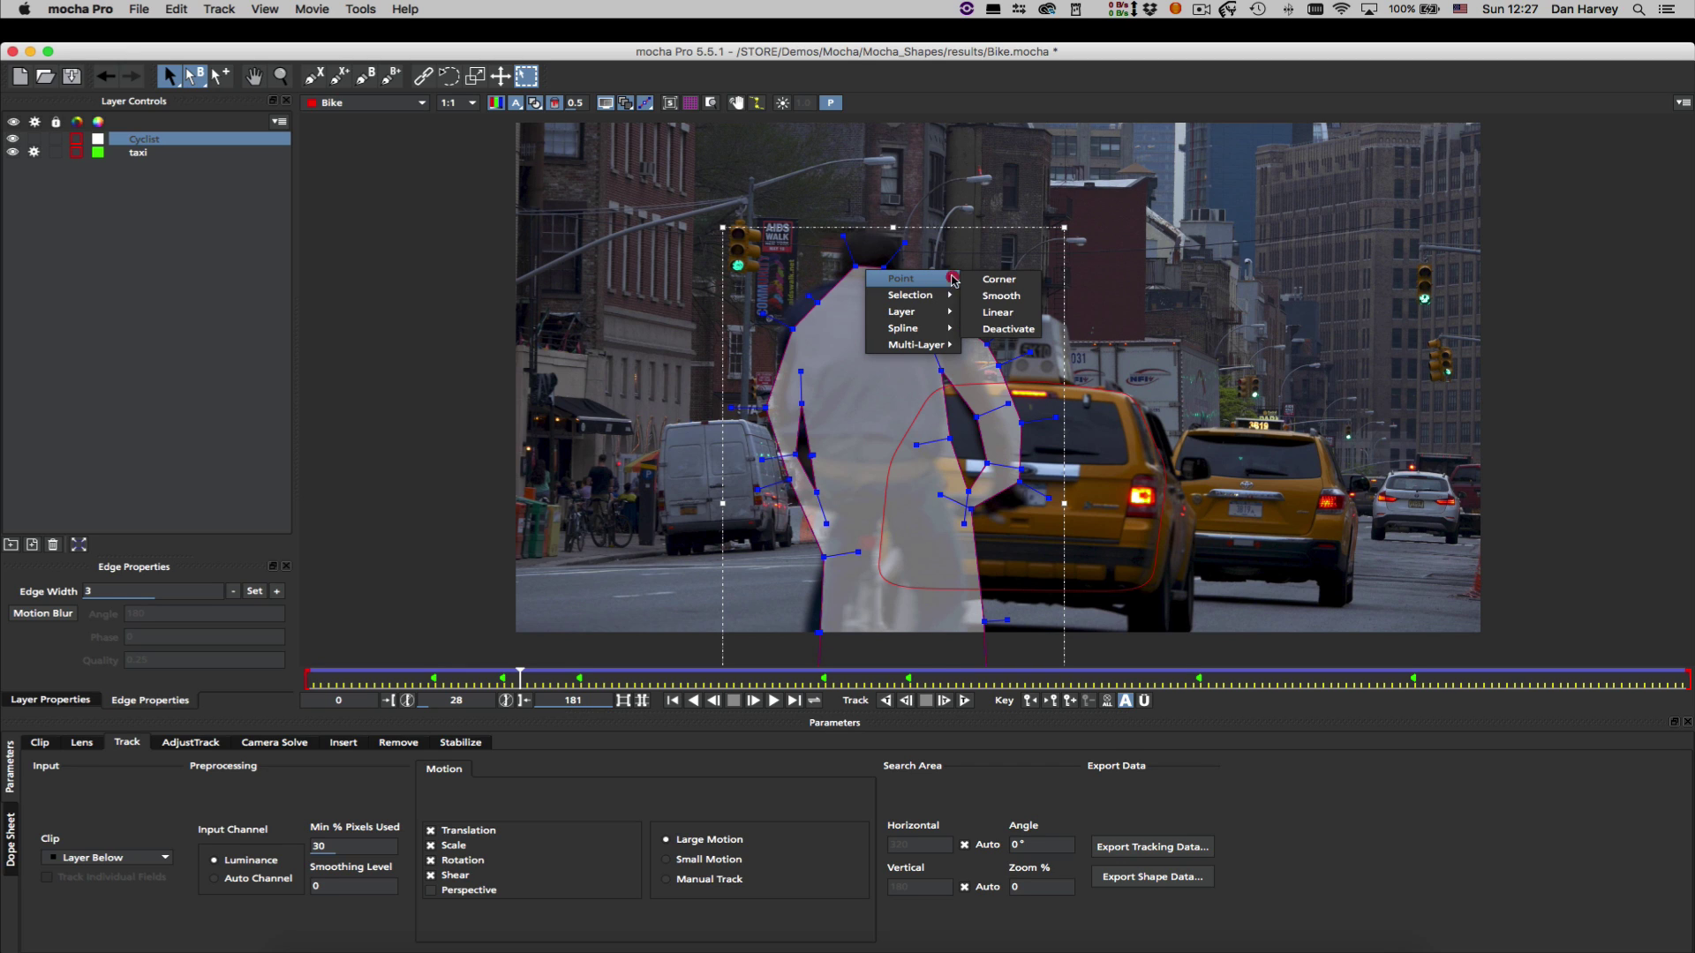
mouse_move(911, 295)
left_click(1015, 295)
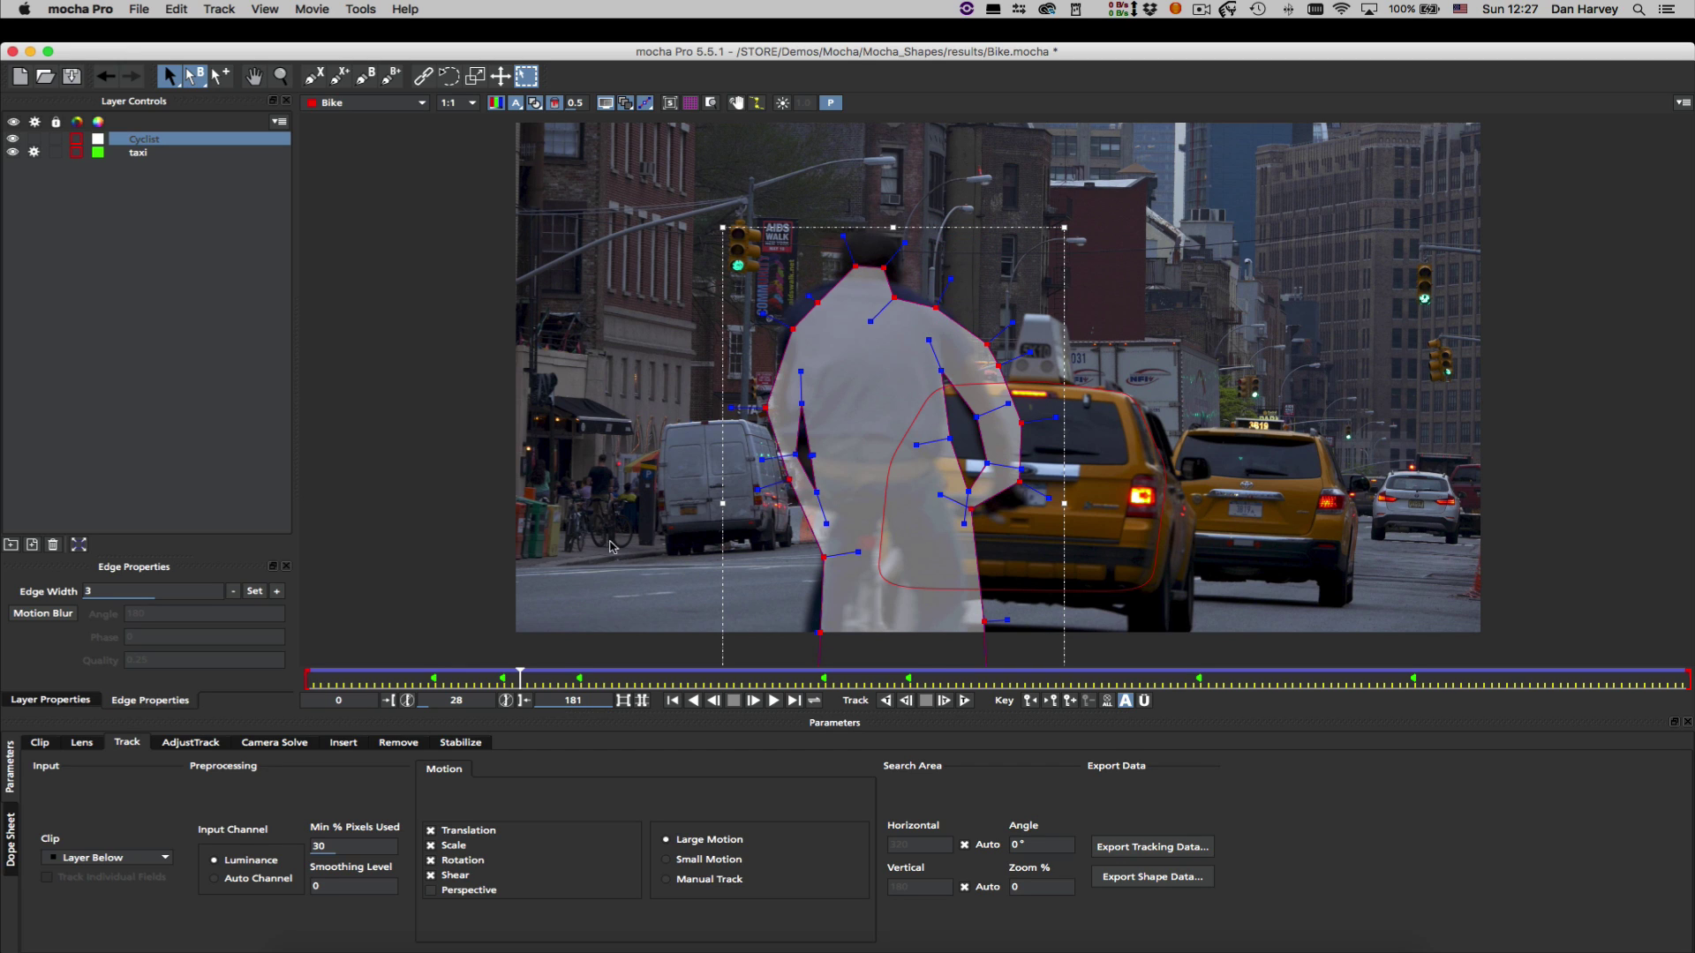
left_click_drag(164, 590, 177, 591)
left_click(254, 591)
left_click(1138, 569)
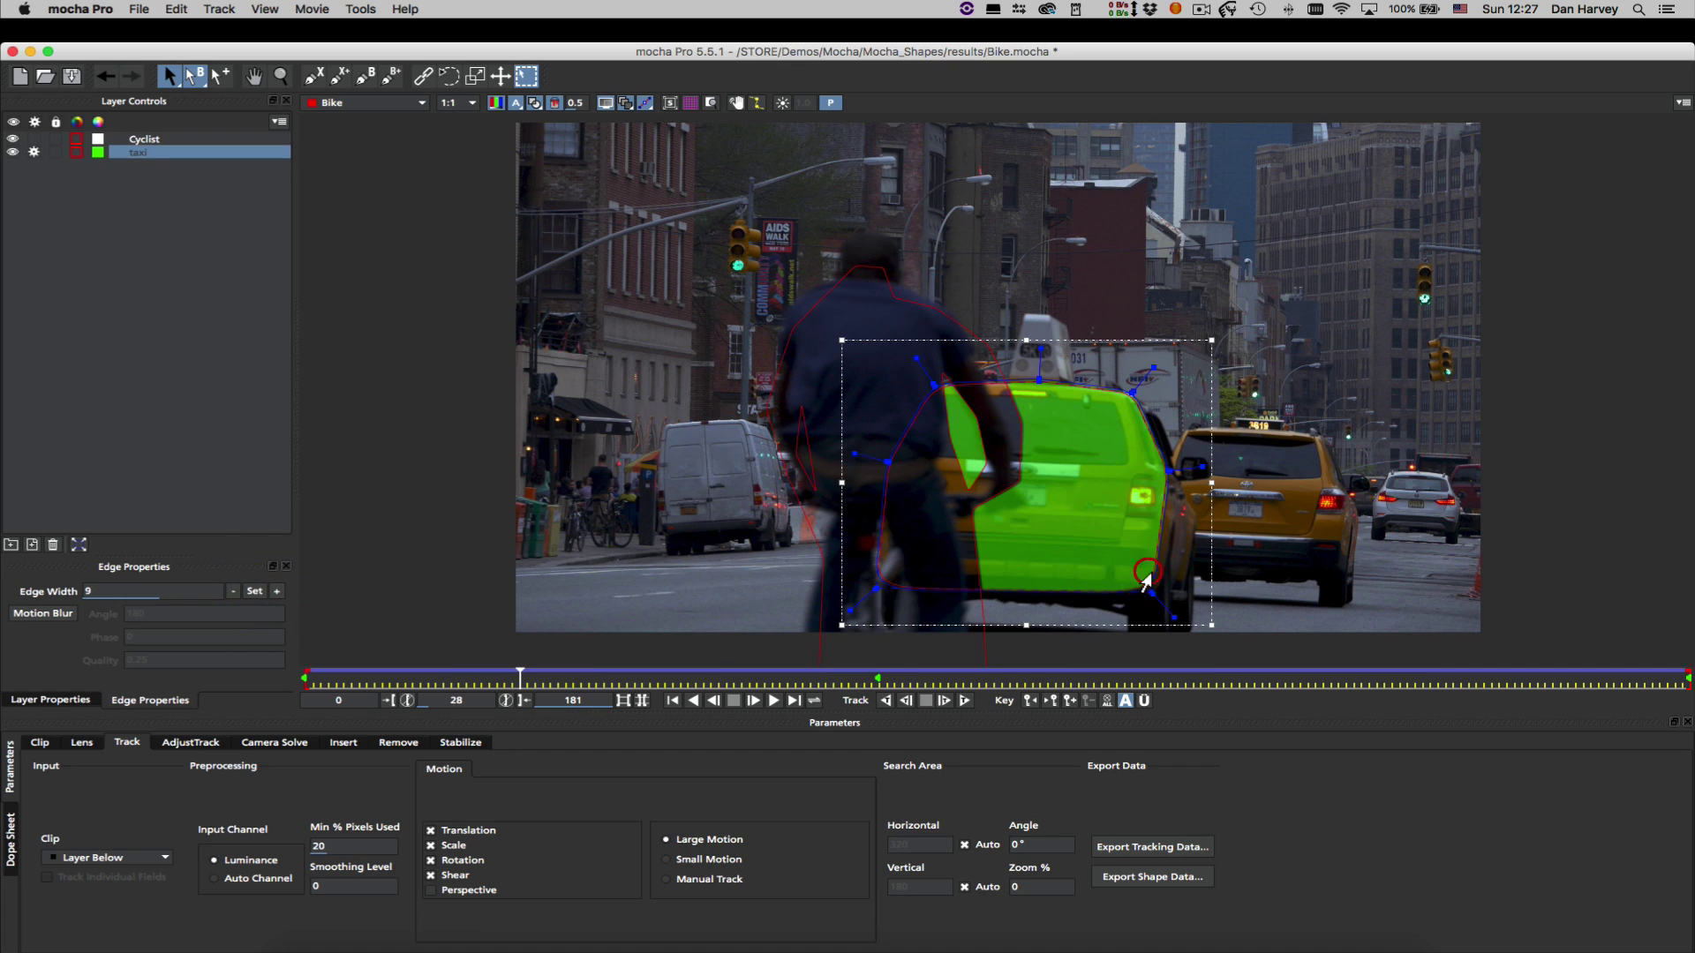
left_click(1152, 877)
left_click(860, 467)
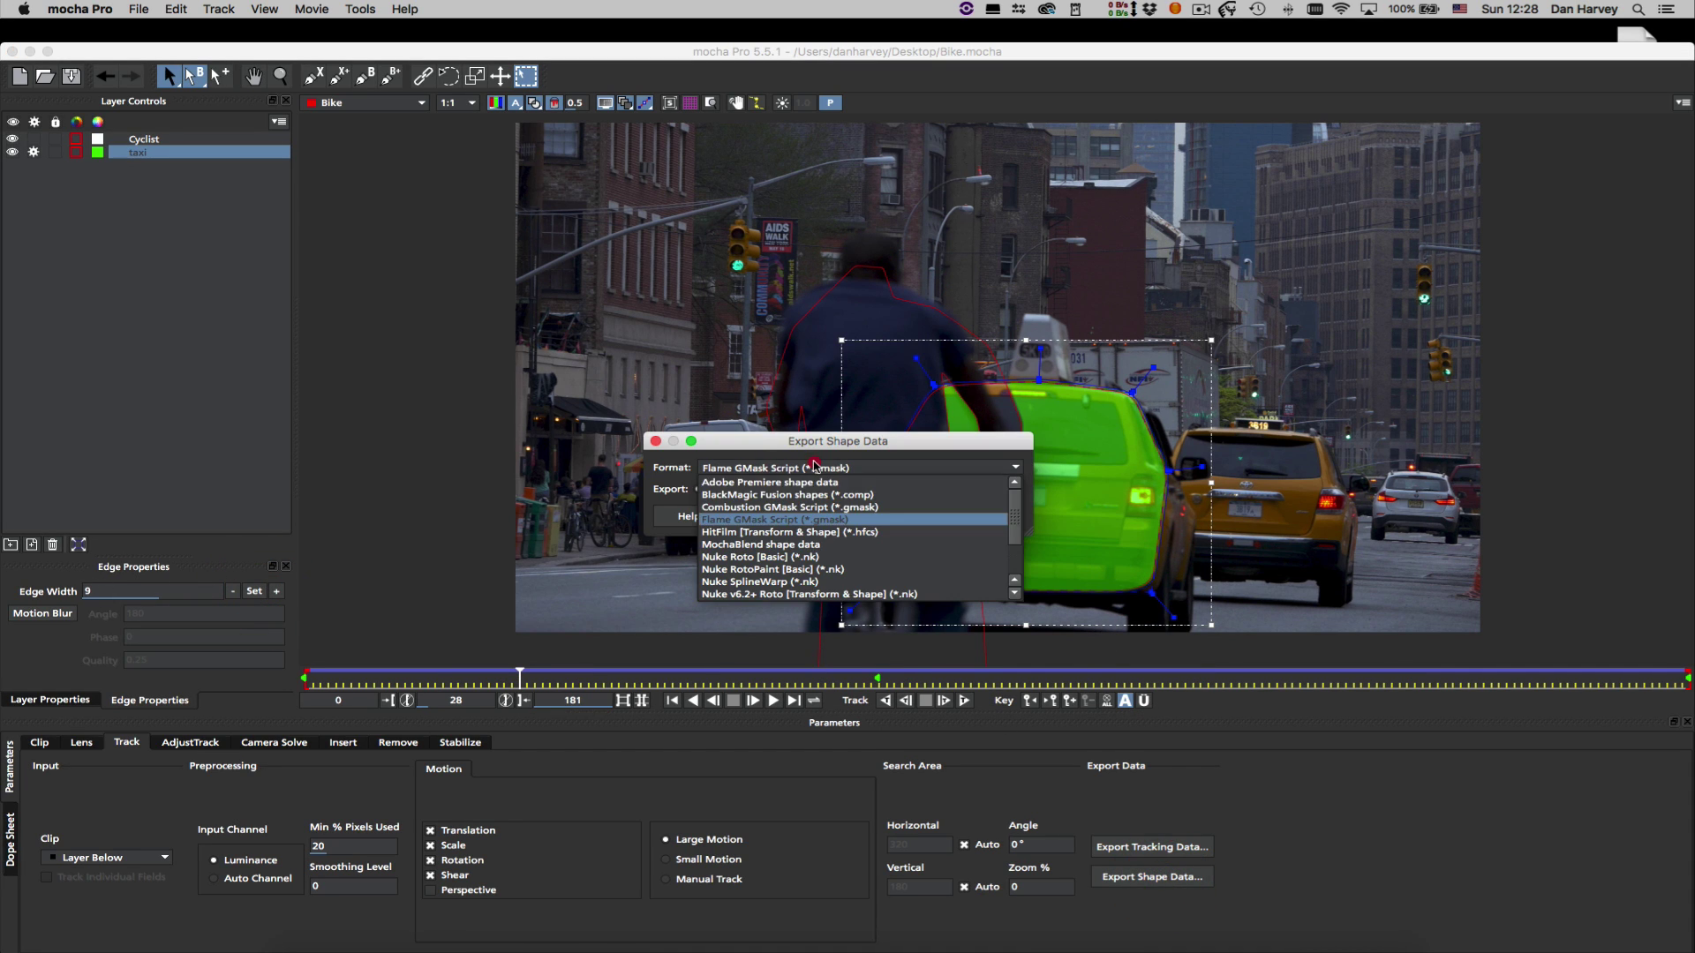
left_click(1015, 514)
left_click_drag(1015, 514, 1015, 556)
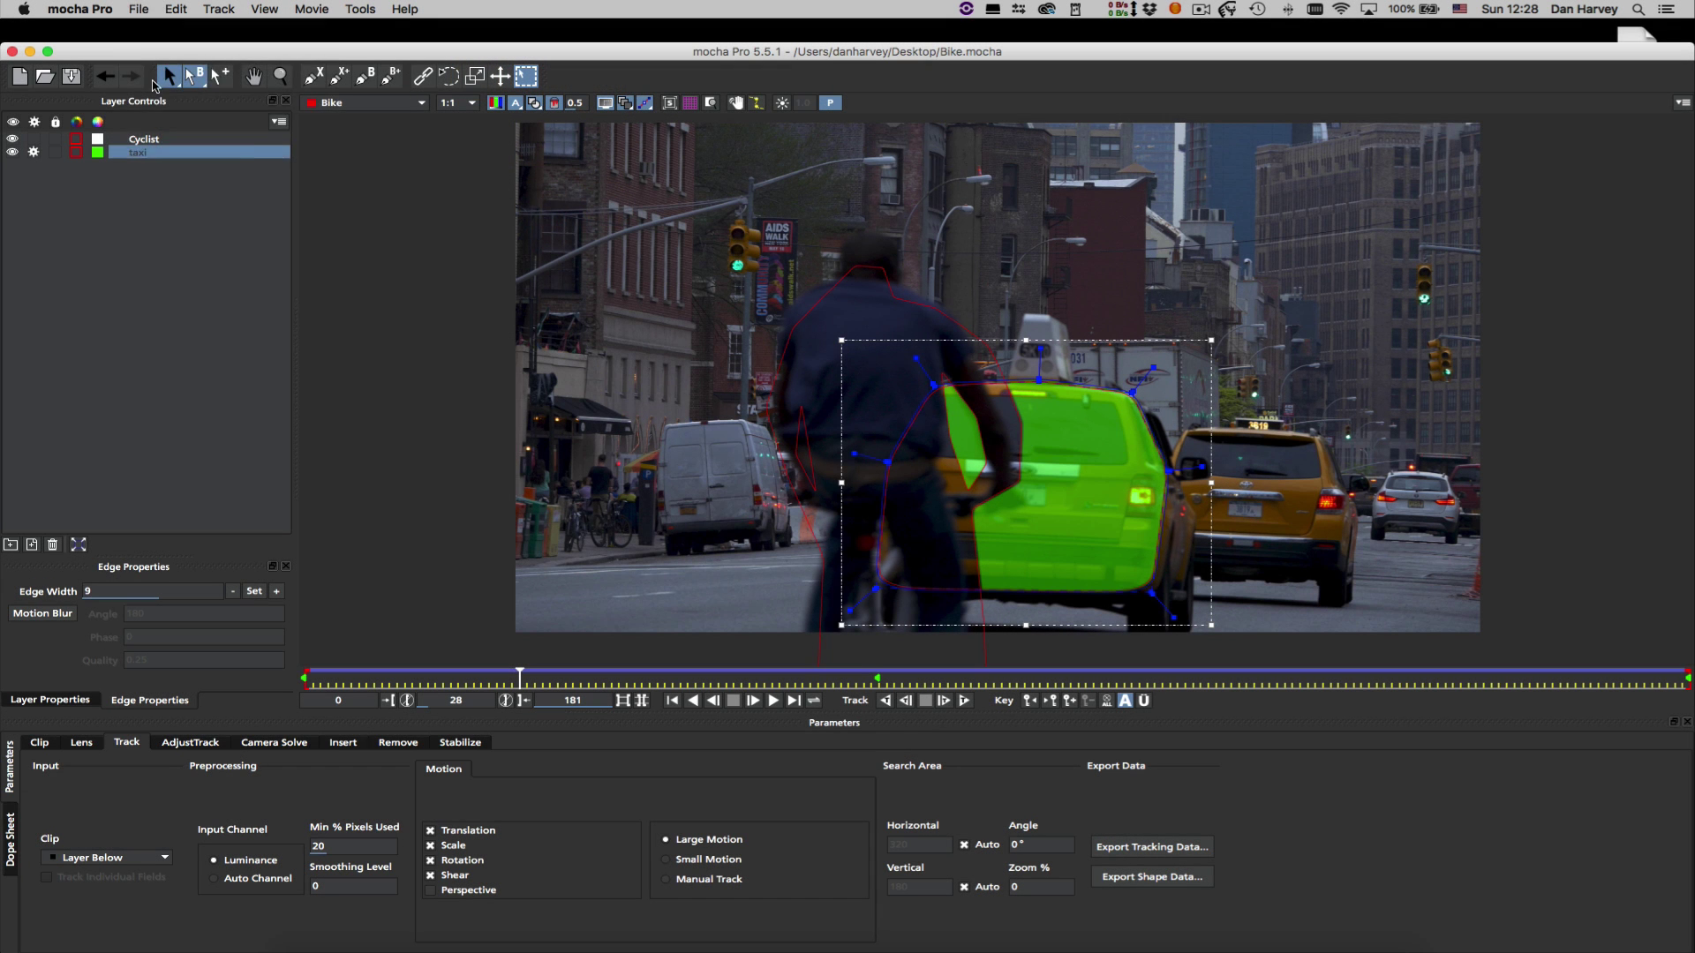
Save the project as Bike.mocha on the Desktop, replacing the existing file
left_click(138, 8)
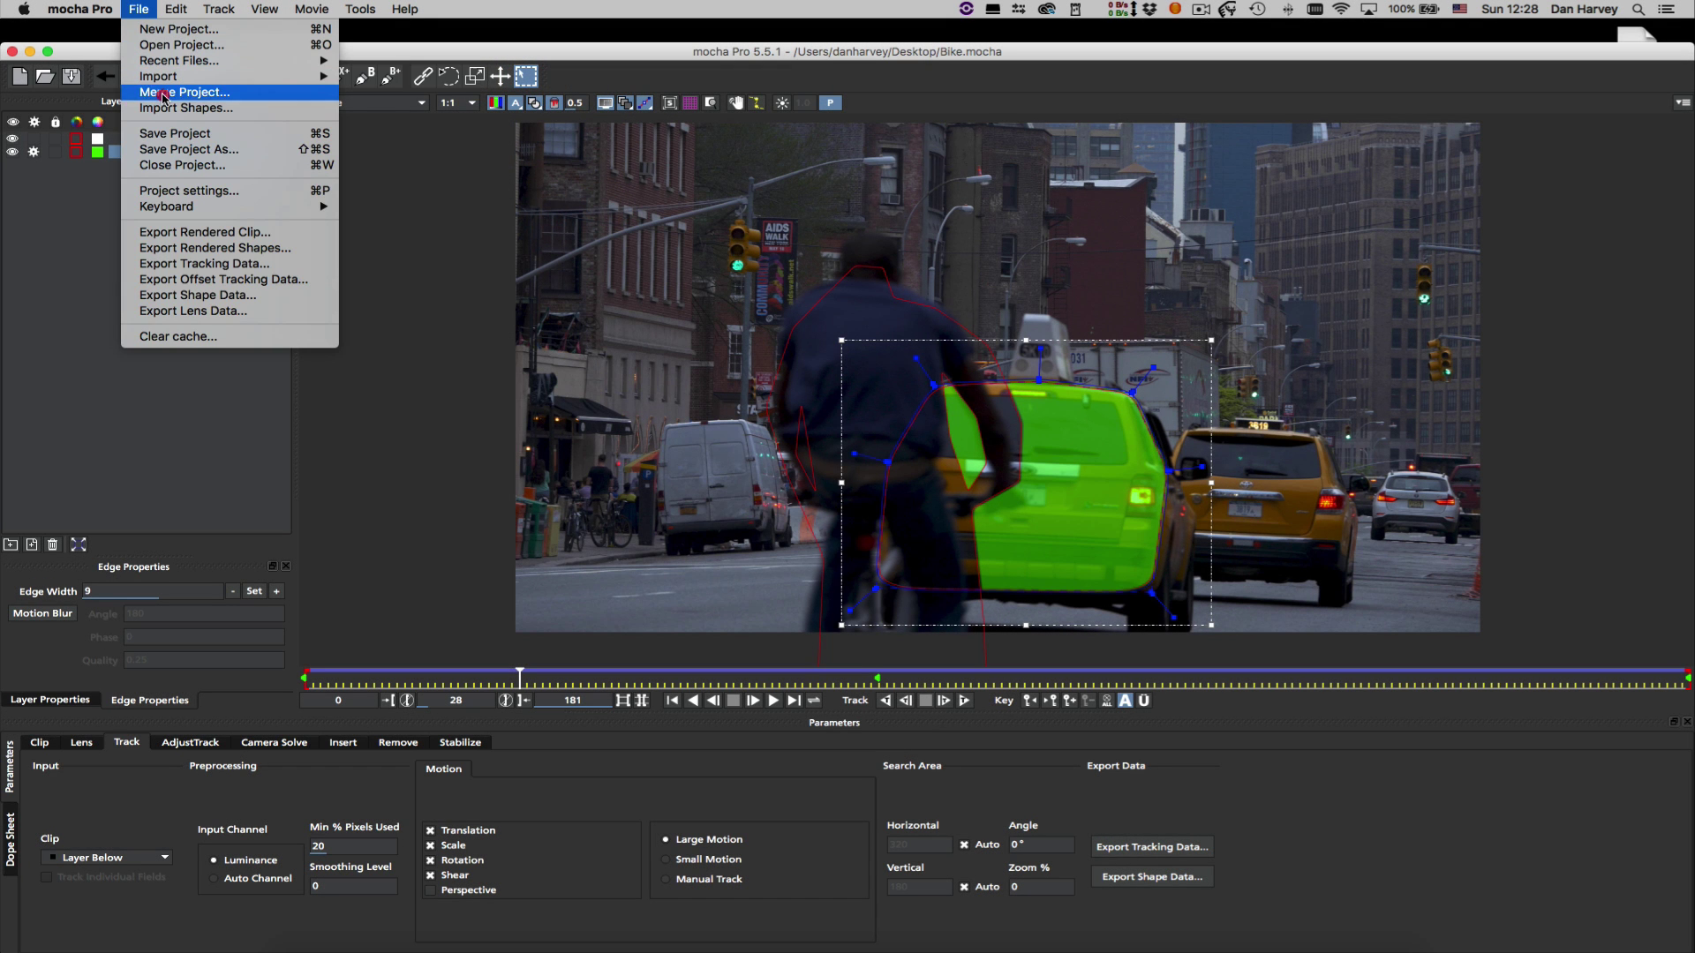
left_click(176, 149)
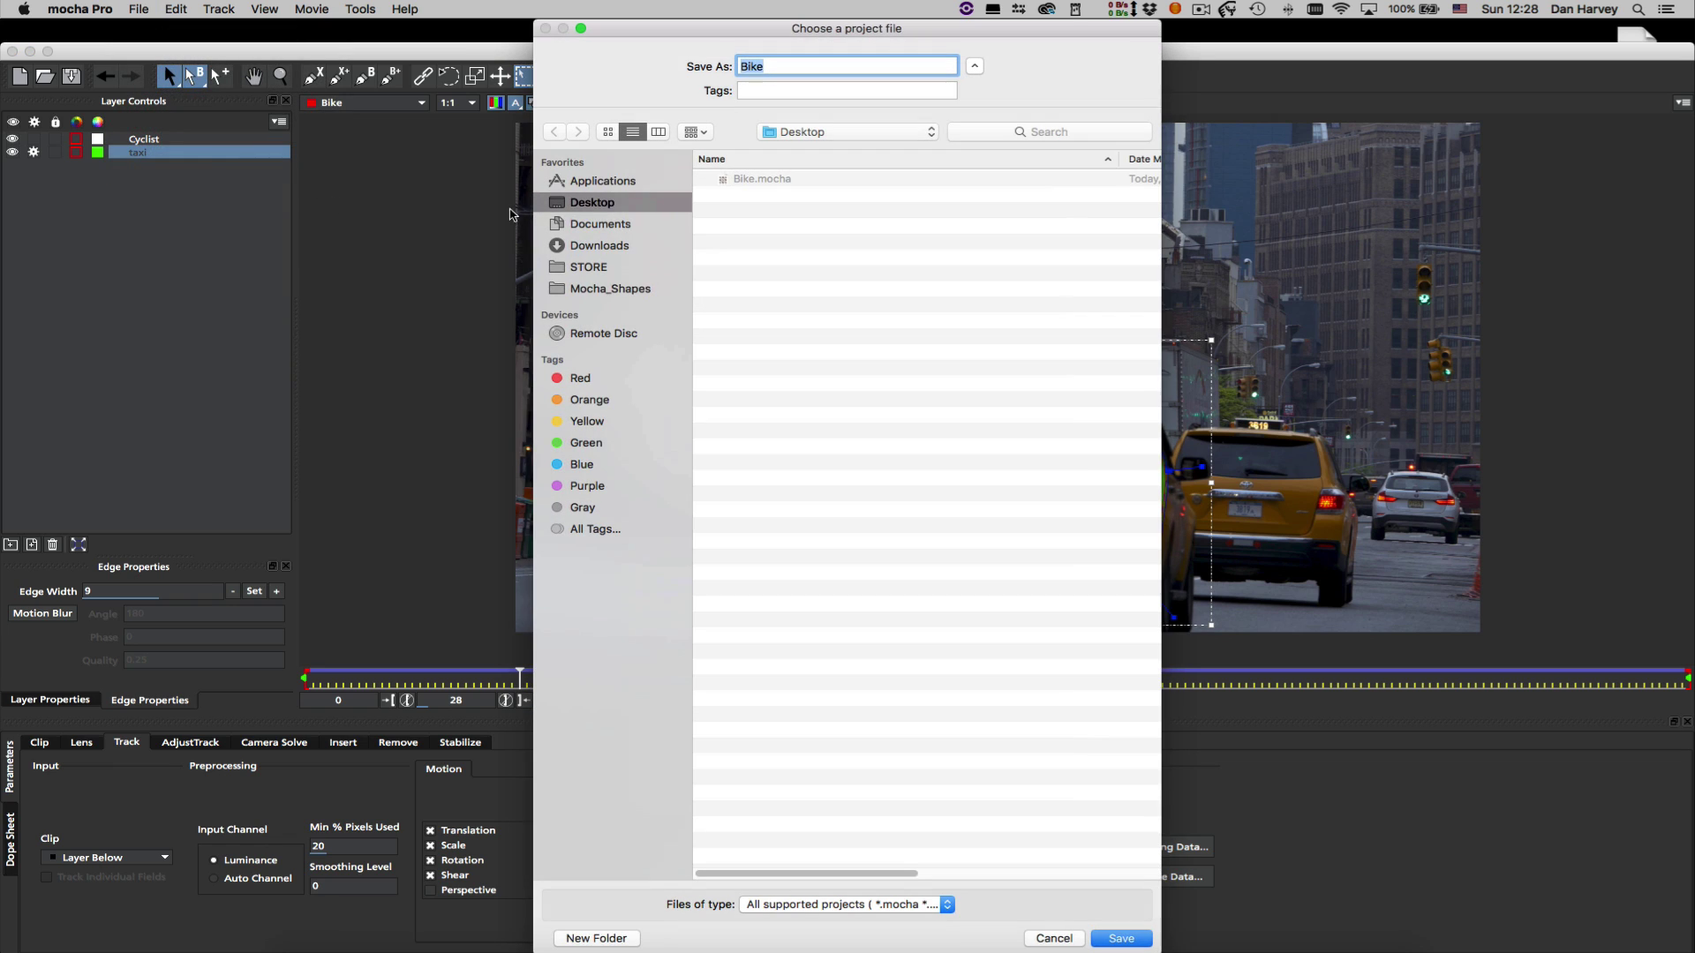
left_click(757, 186)
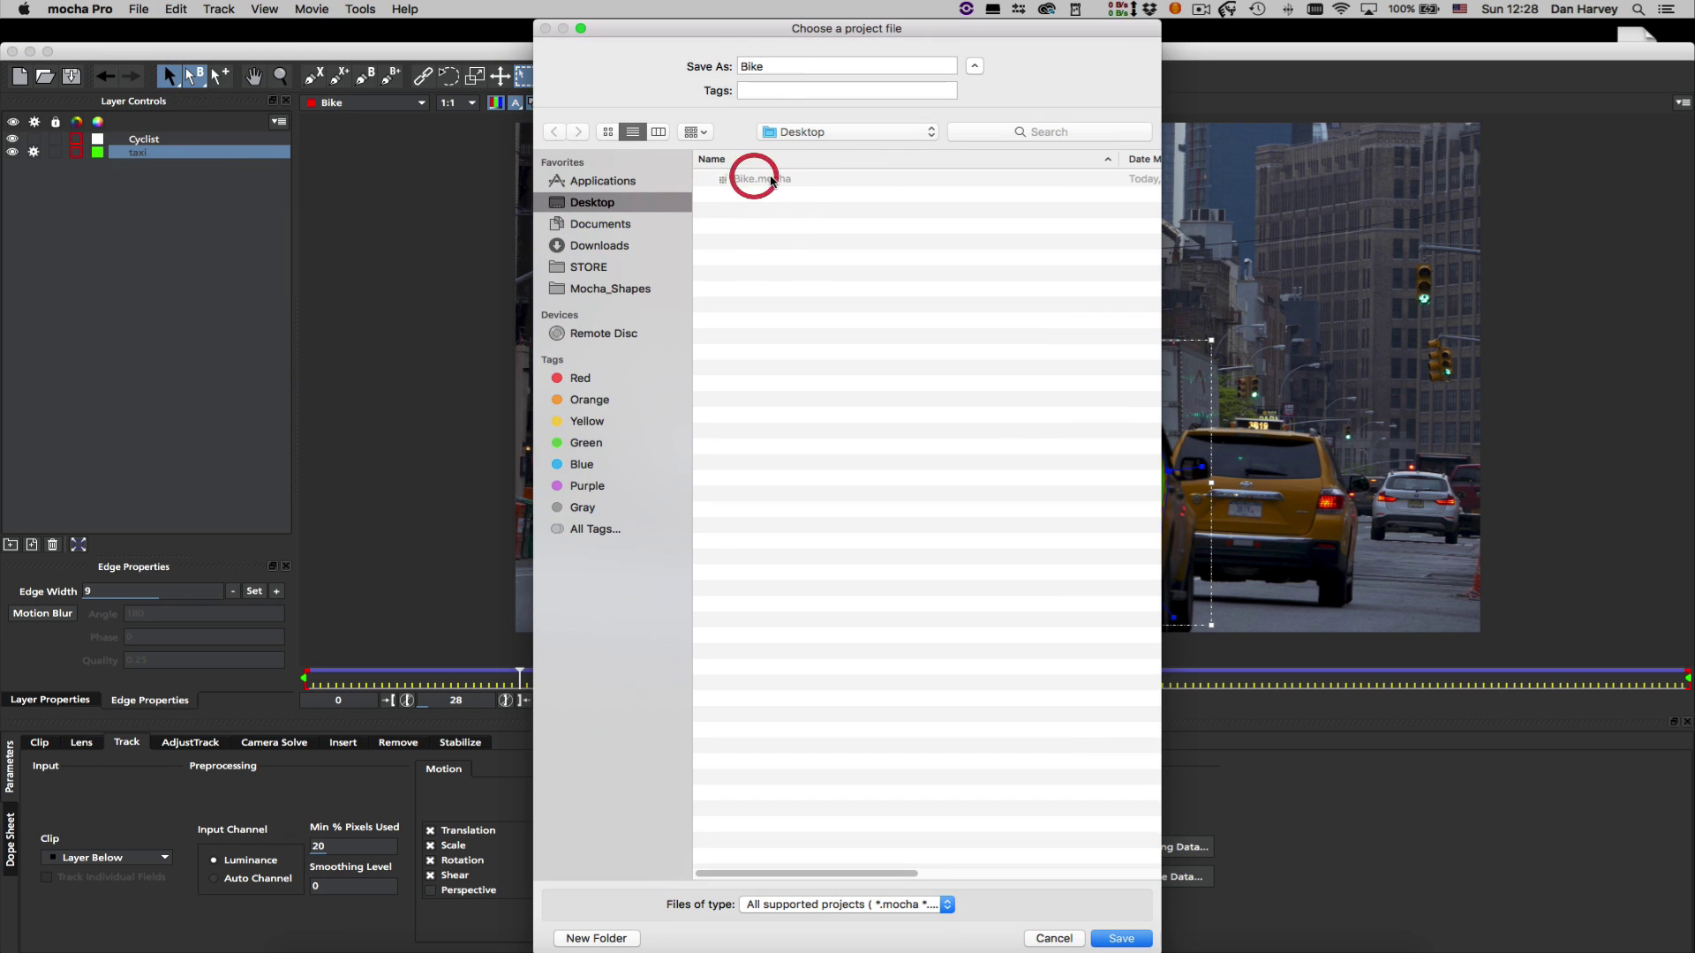
left_click(1135, 943)
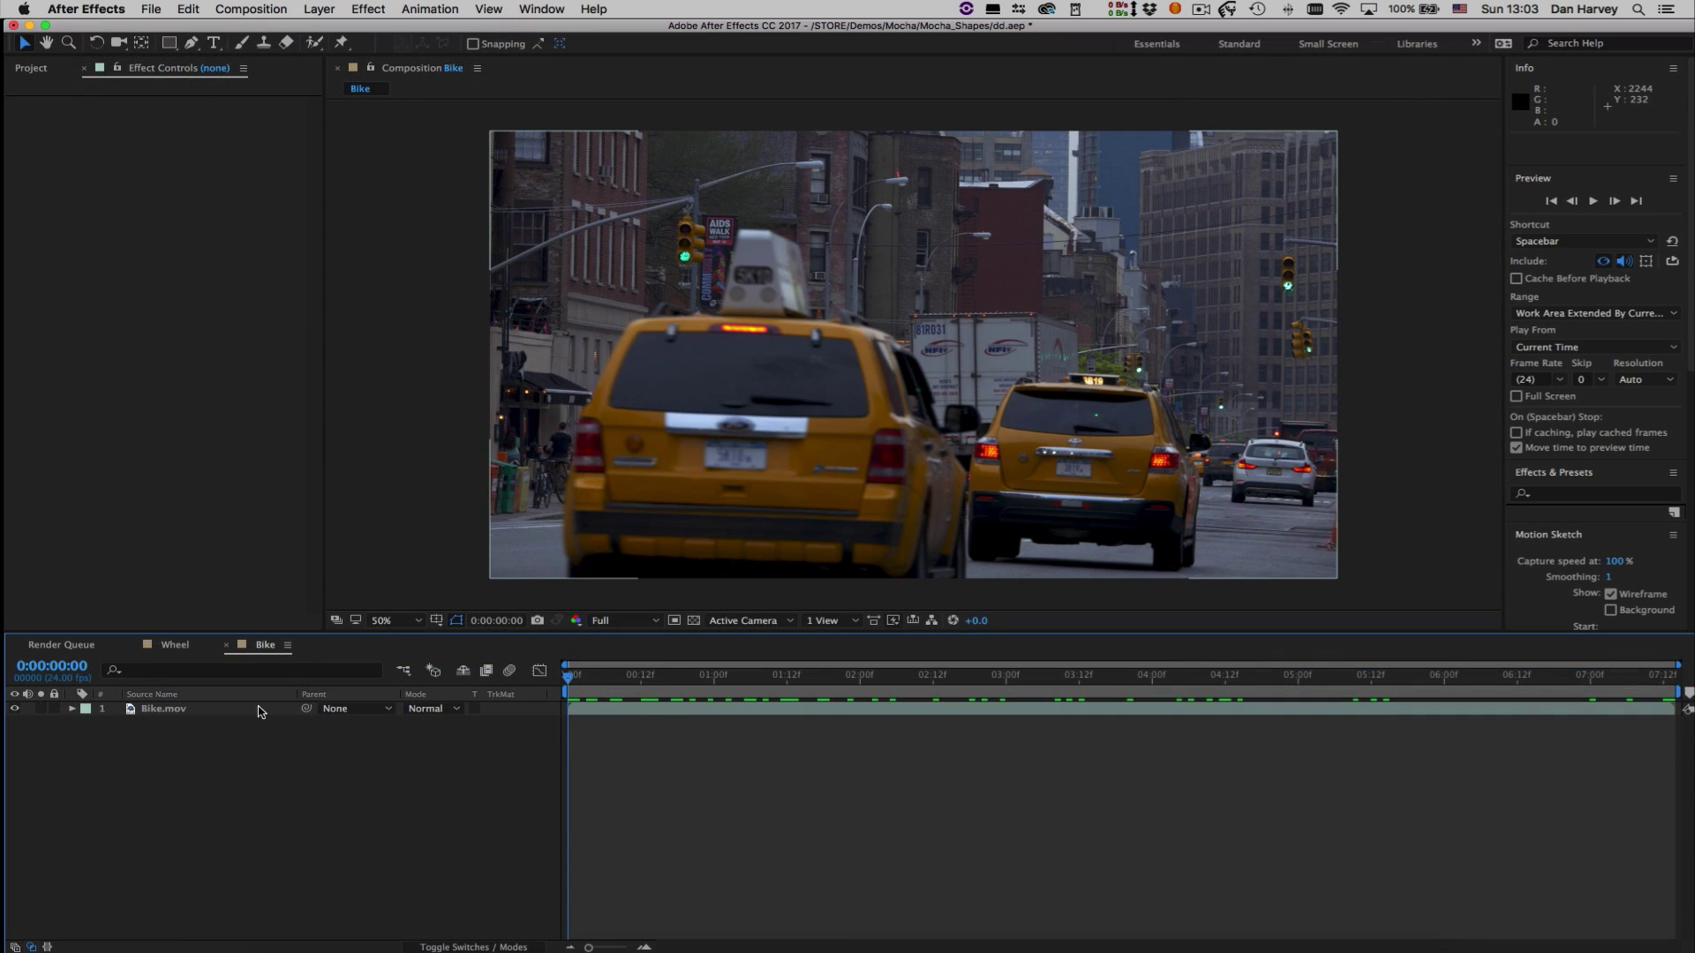
Duplicate Bike.mov and give the copy Brightness & Contrast at 75 brightness, 41 contrast
left_click(239, 712)
key("super+d")
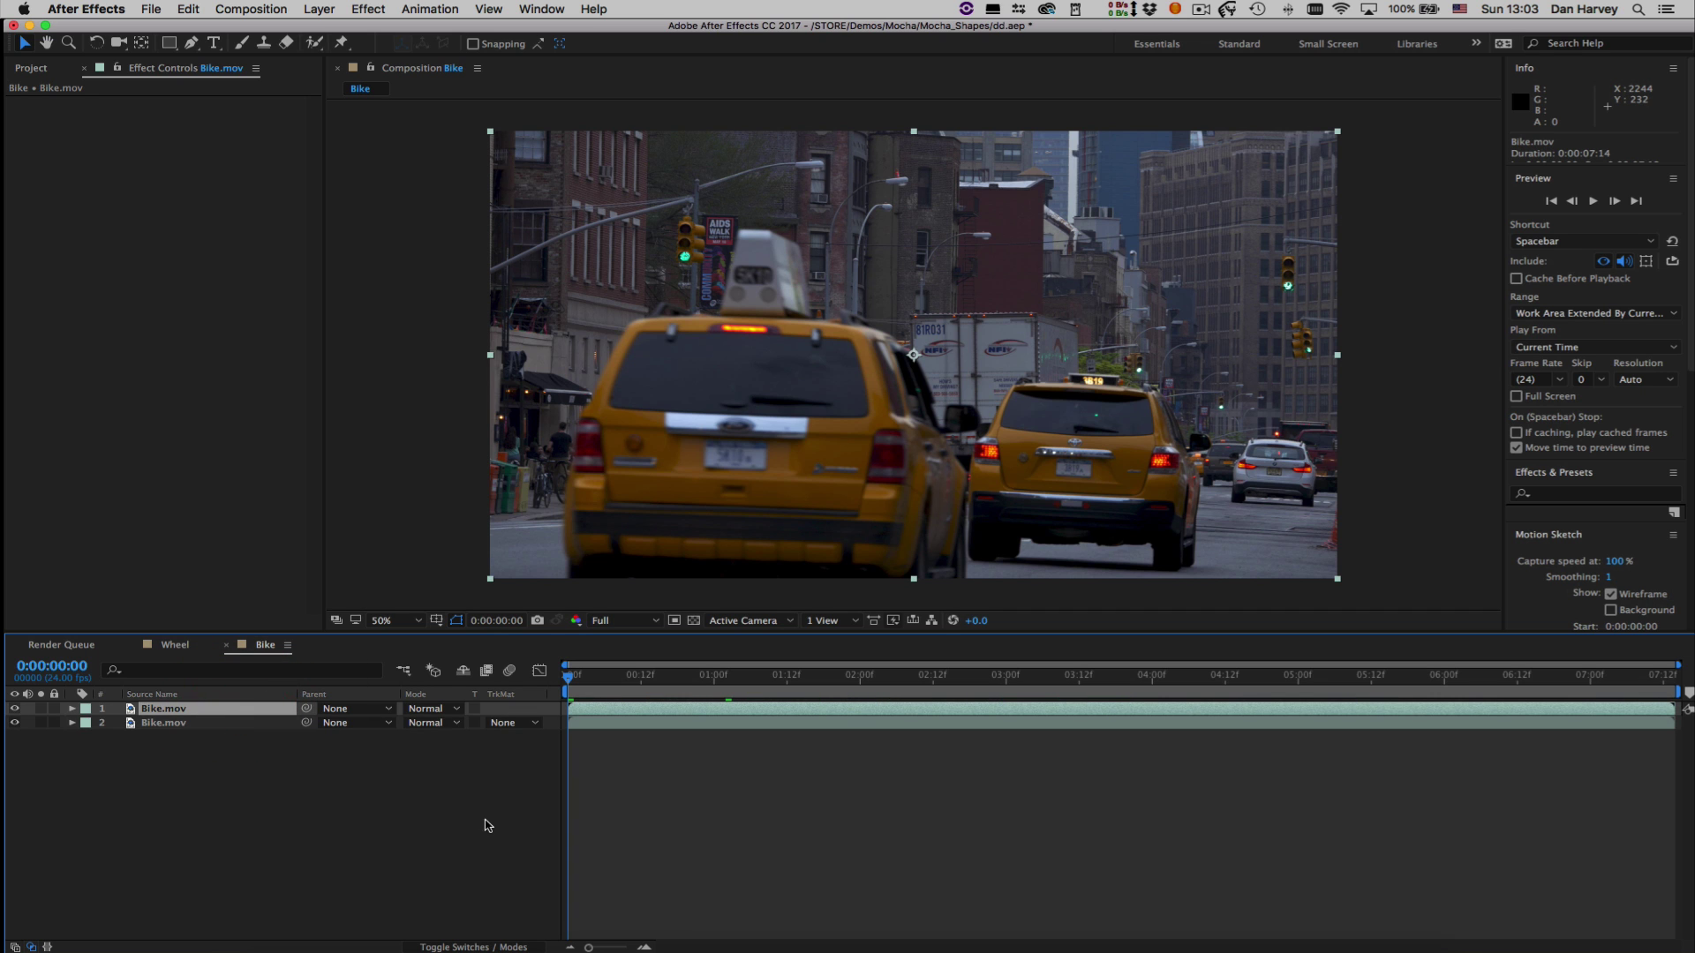
right_click(623, 708)
mouse_move(914, 530)
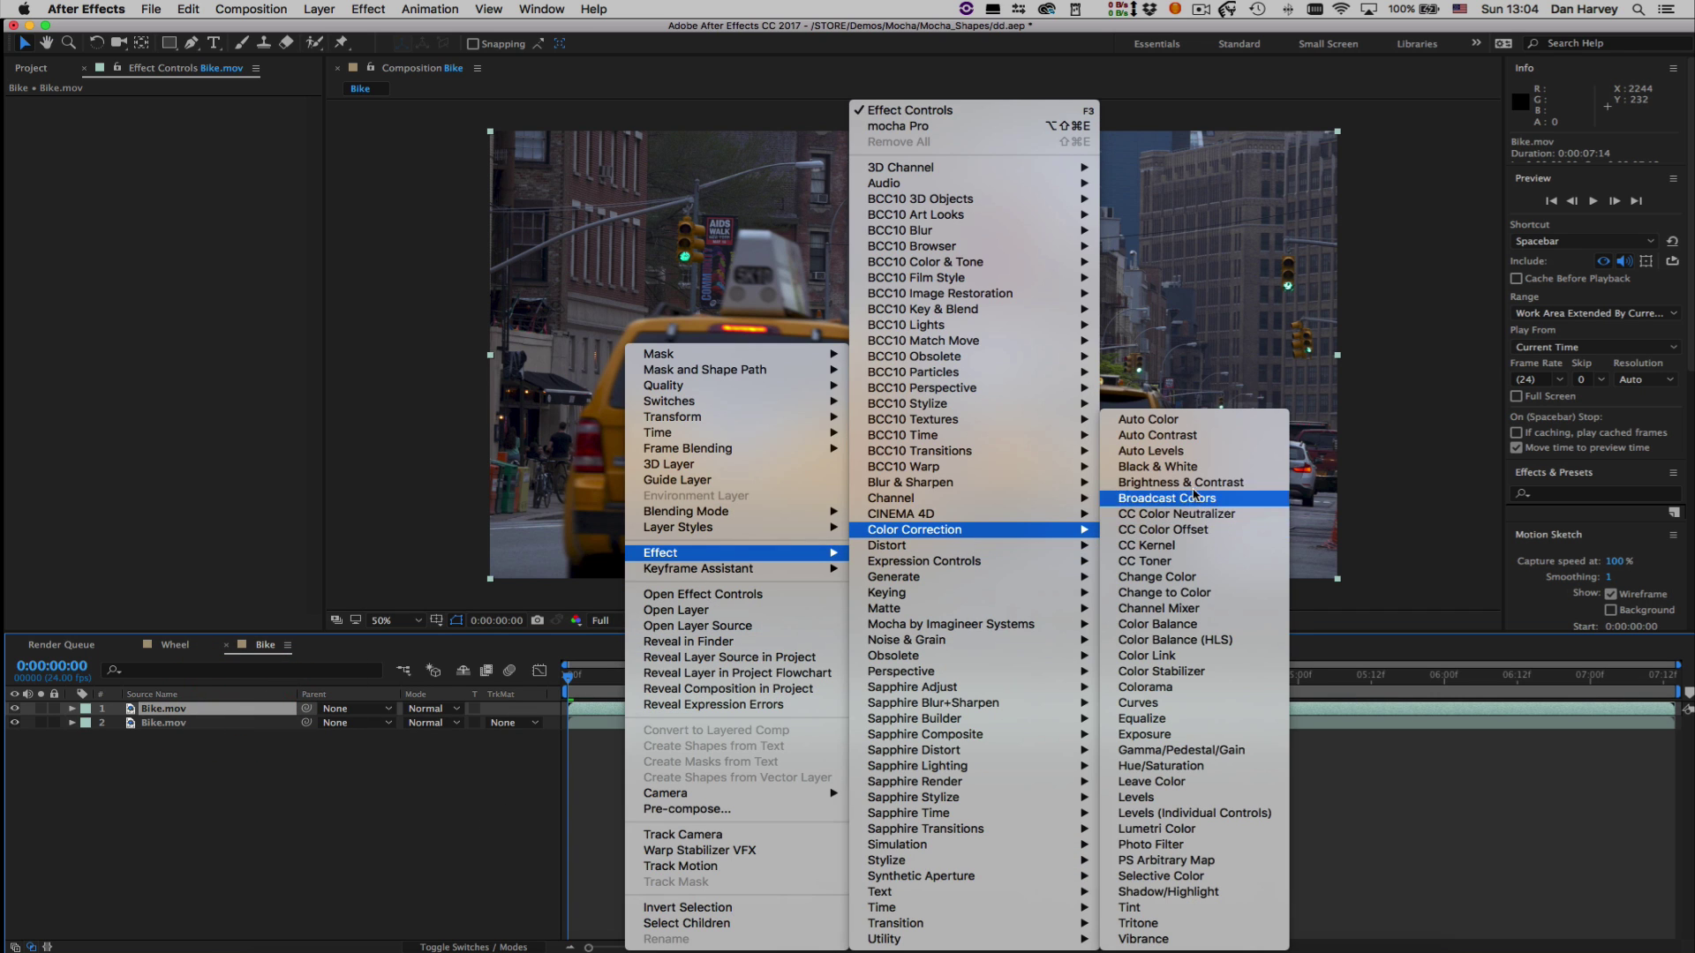
left_click(1196, 483)
mouse_move(184, 117)
left_mouse_down()
mouse_move(234, 113)
mouse_move(218, 130)
left_mouse_up()
Add mocha Pro to the top Bike layer above Brightness & Contrast and launch mocha
left_click(14, 709)
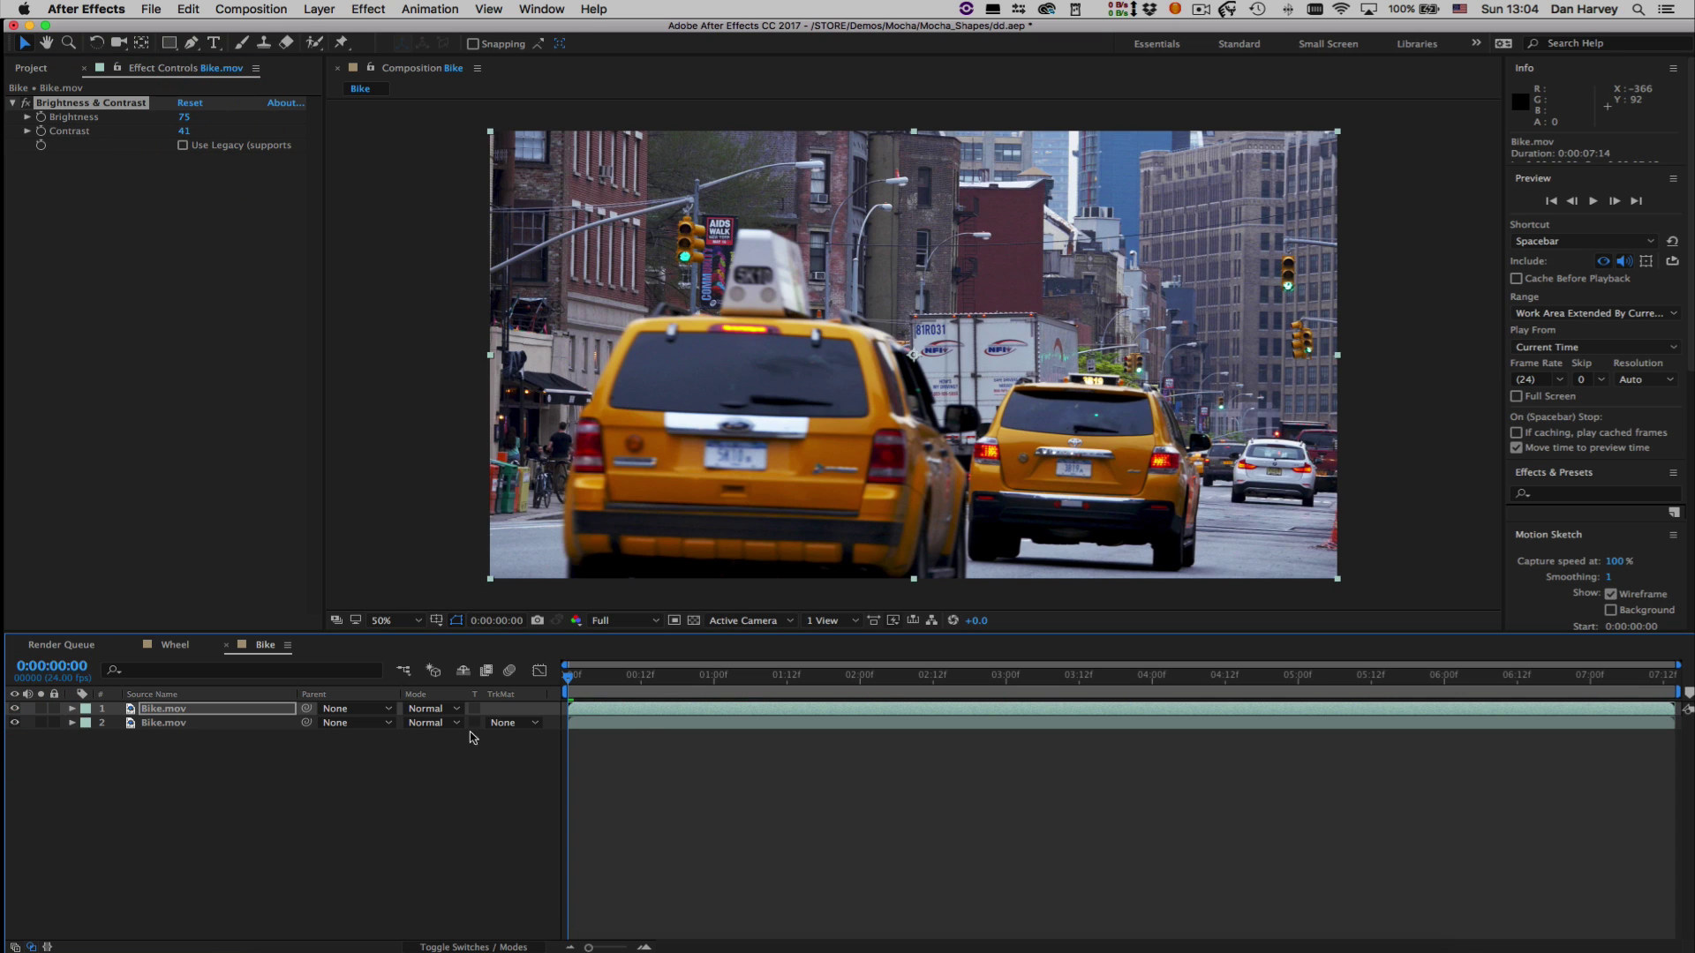
right_click(633, 711)
mouse_move(742, 553)
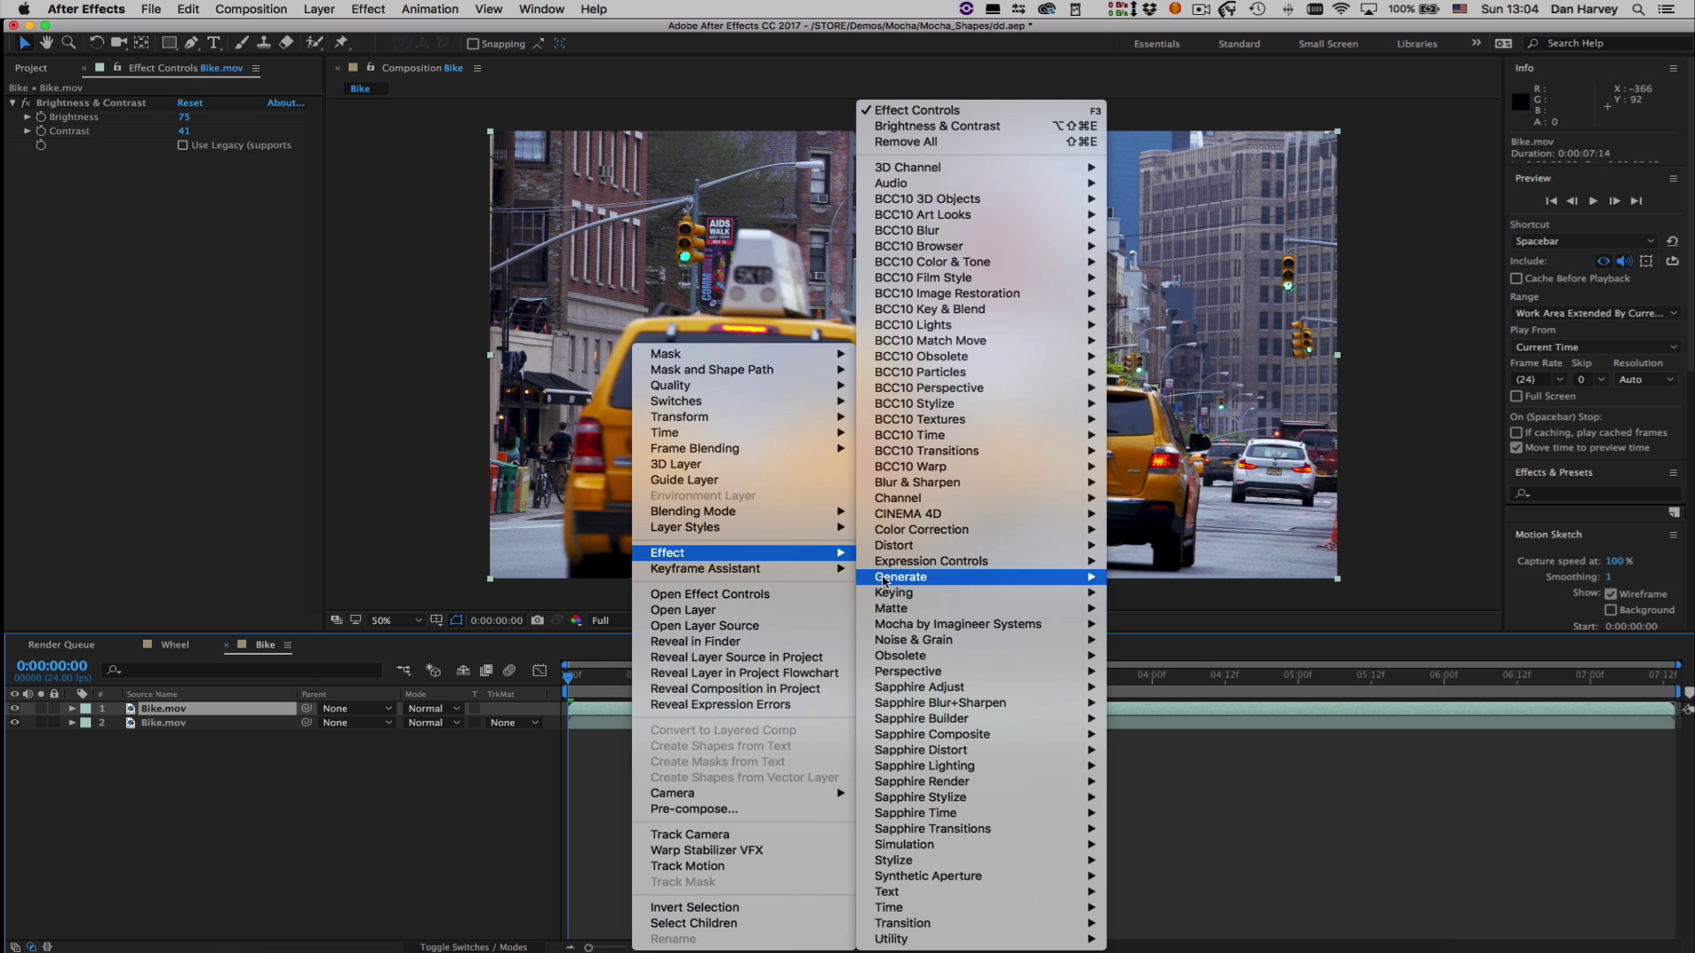
left_click(1148, 624)
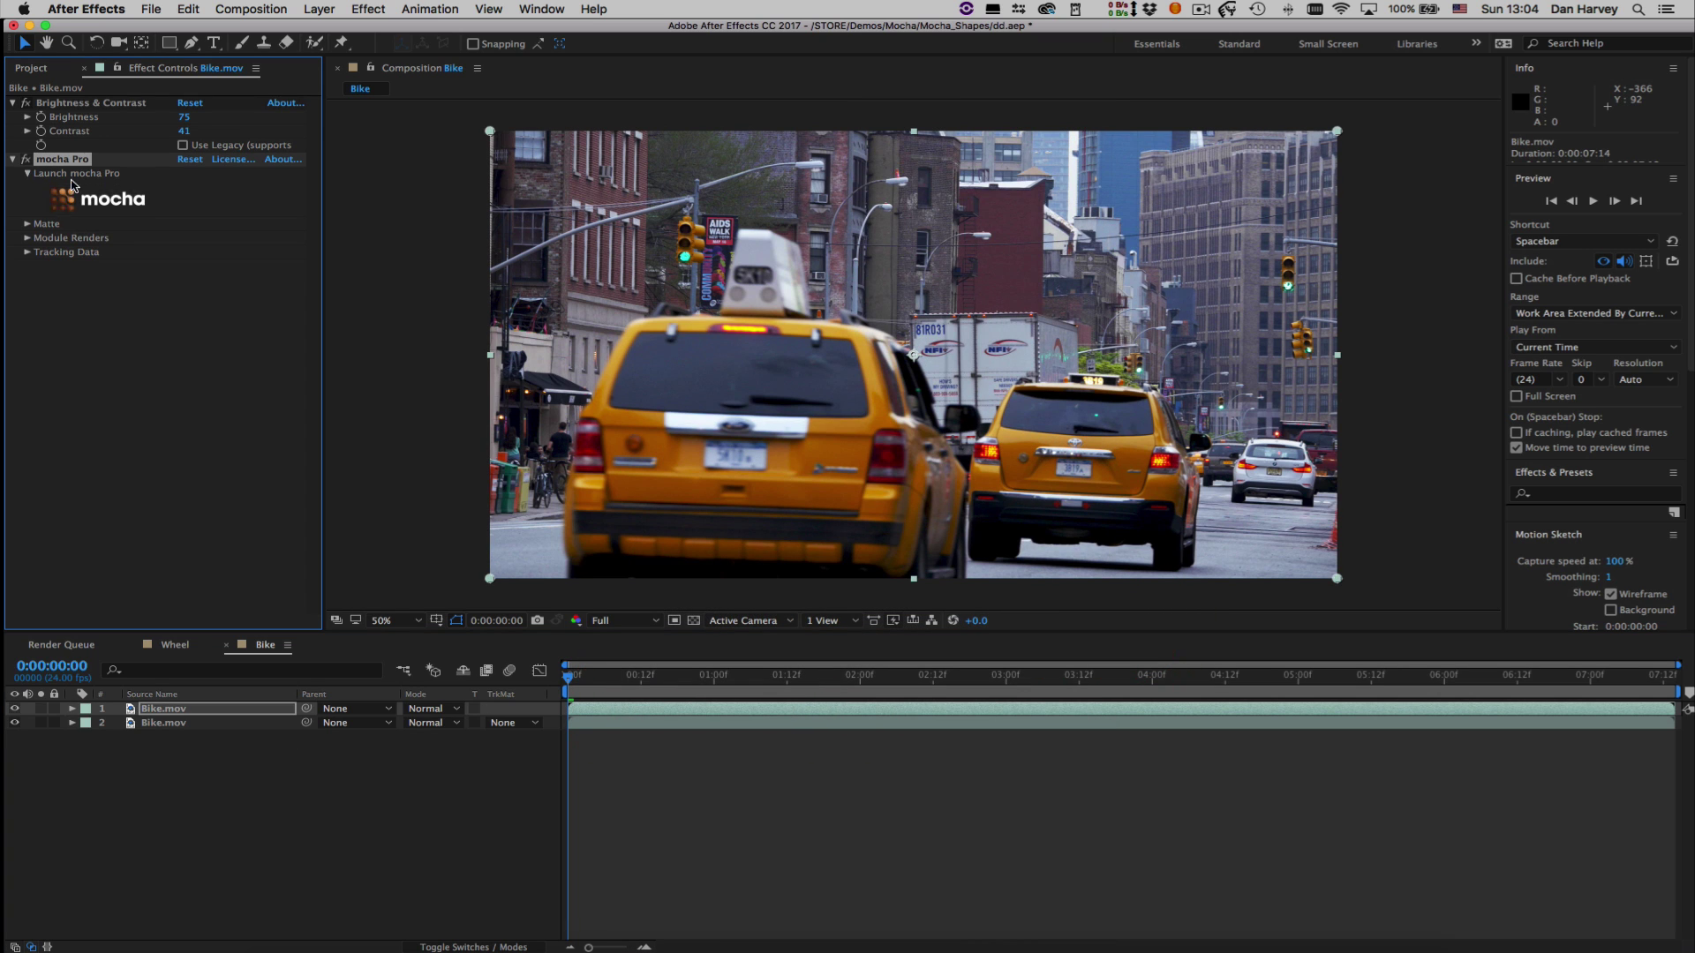
left_click_drag(67, 163, 66, 99)
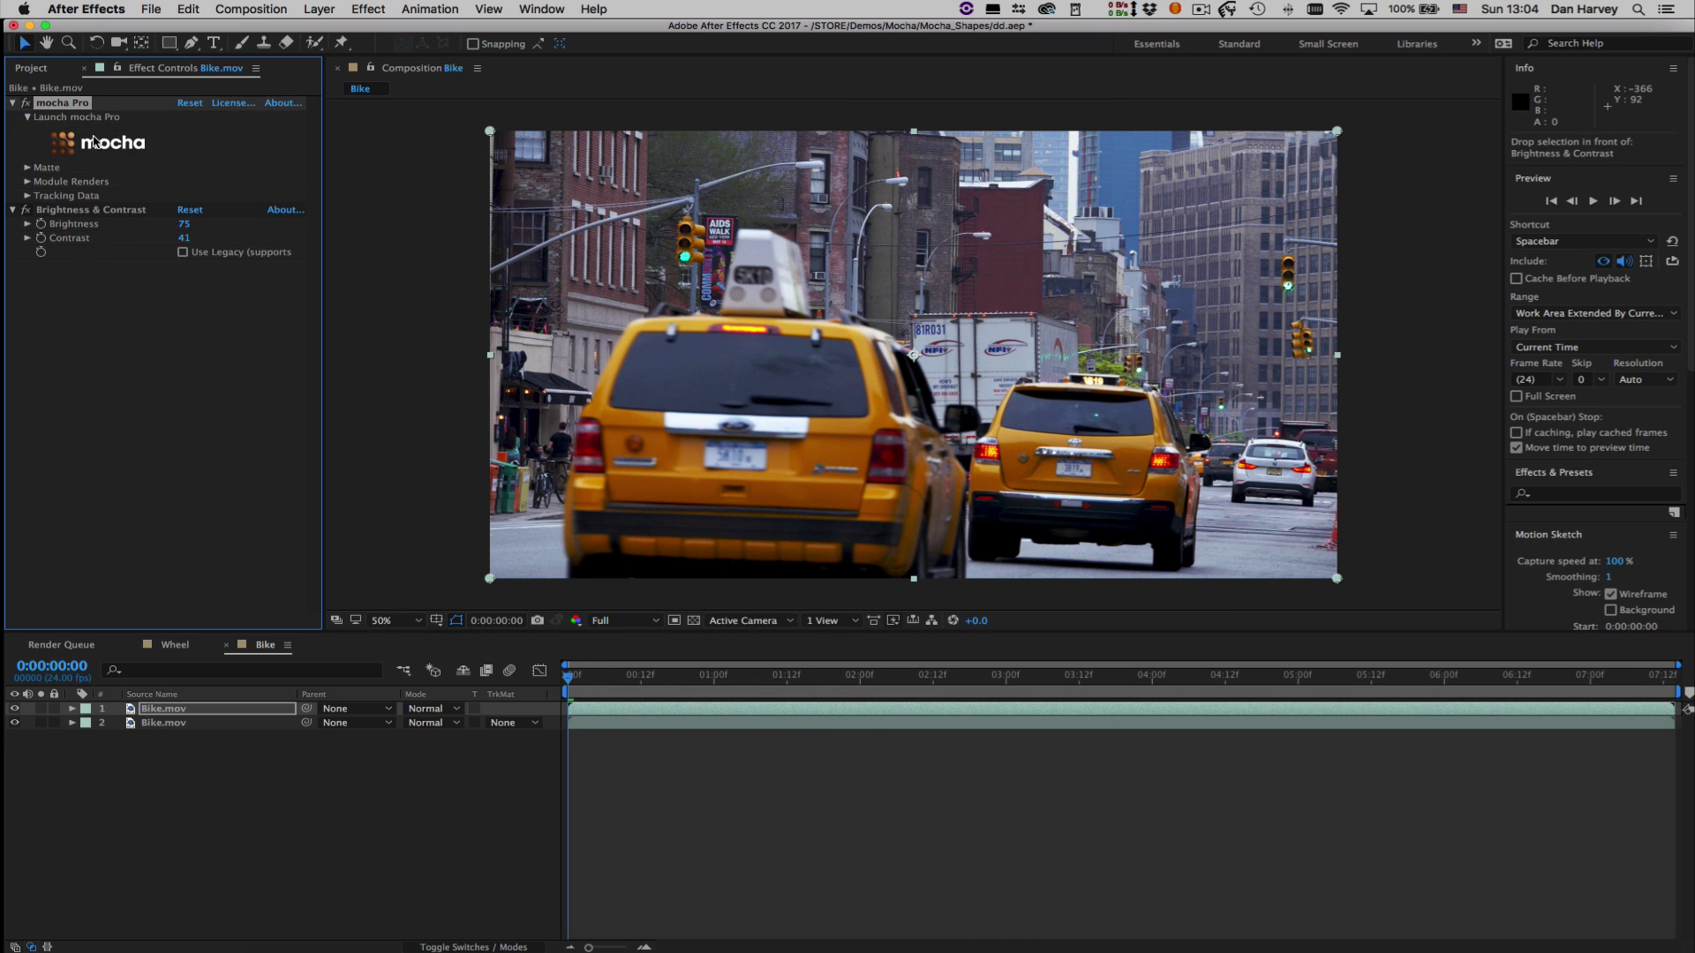
left_click(98, 141)
left_click(52, 121)
Merge a saved mocha project, show tracked-layer mattes only, and move to frame 42
left_click(336, 210)
key("Return")
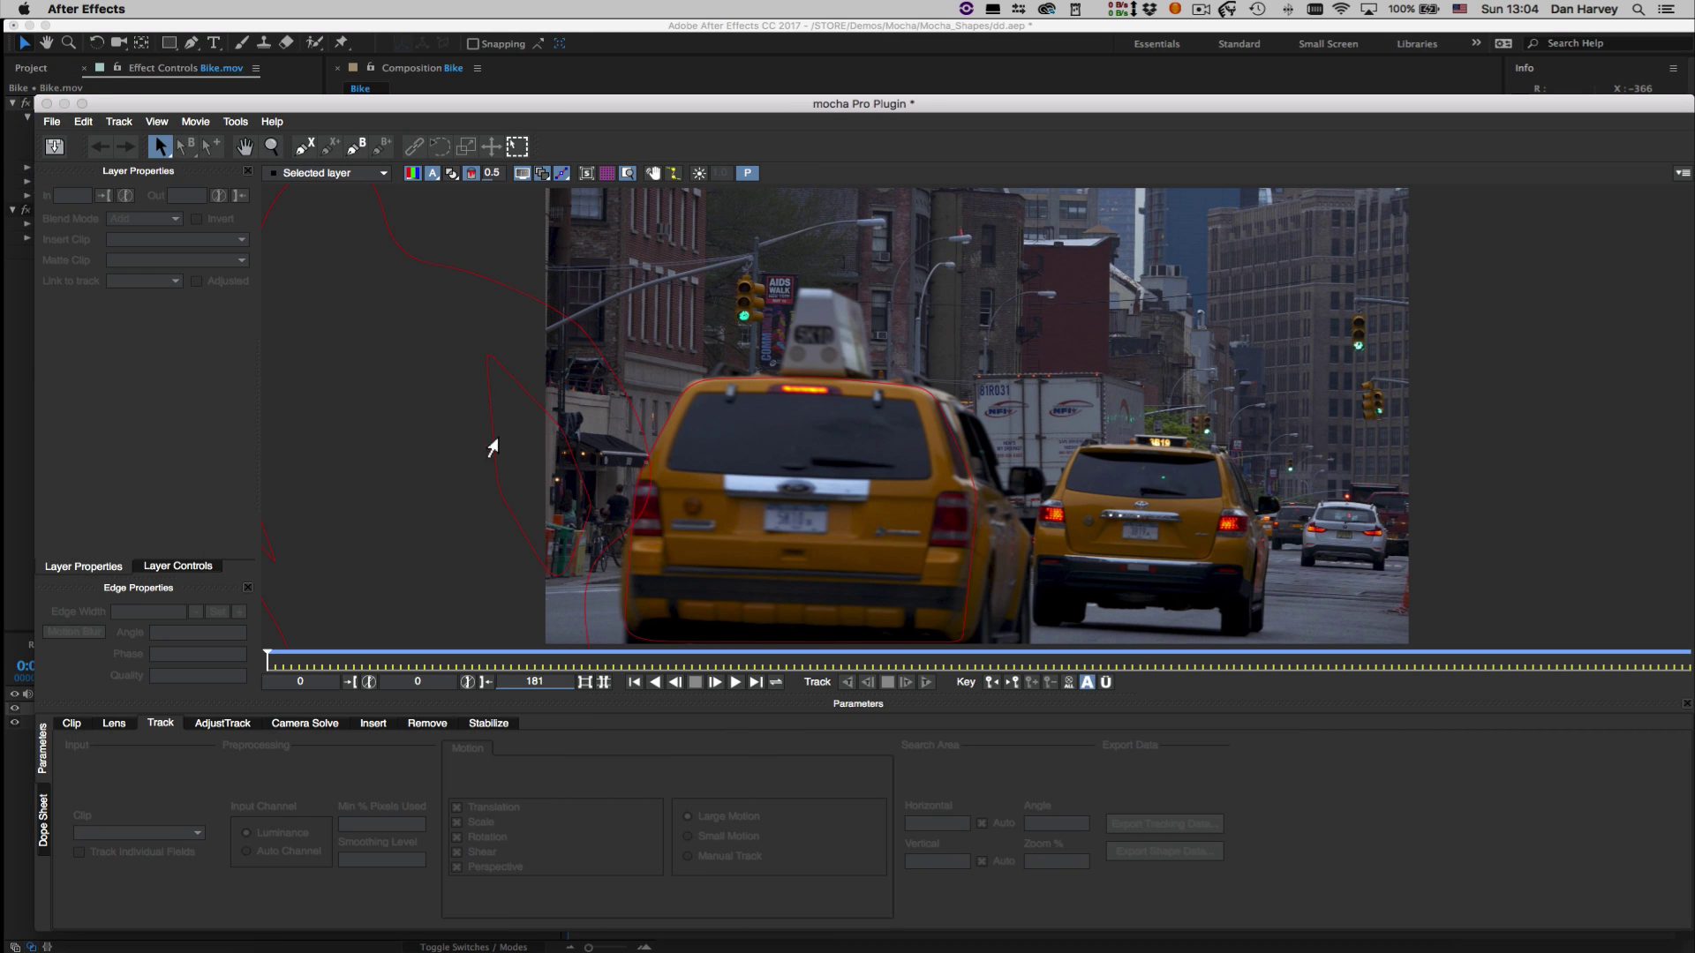
left_click(470, 174)
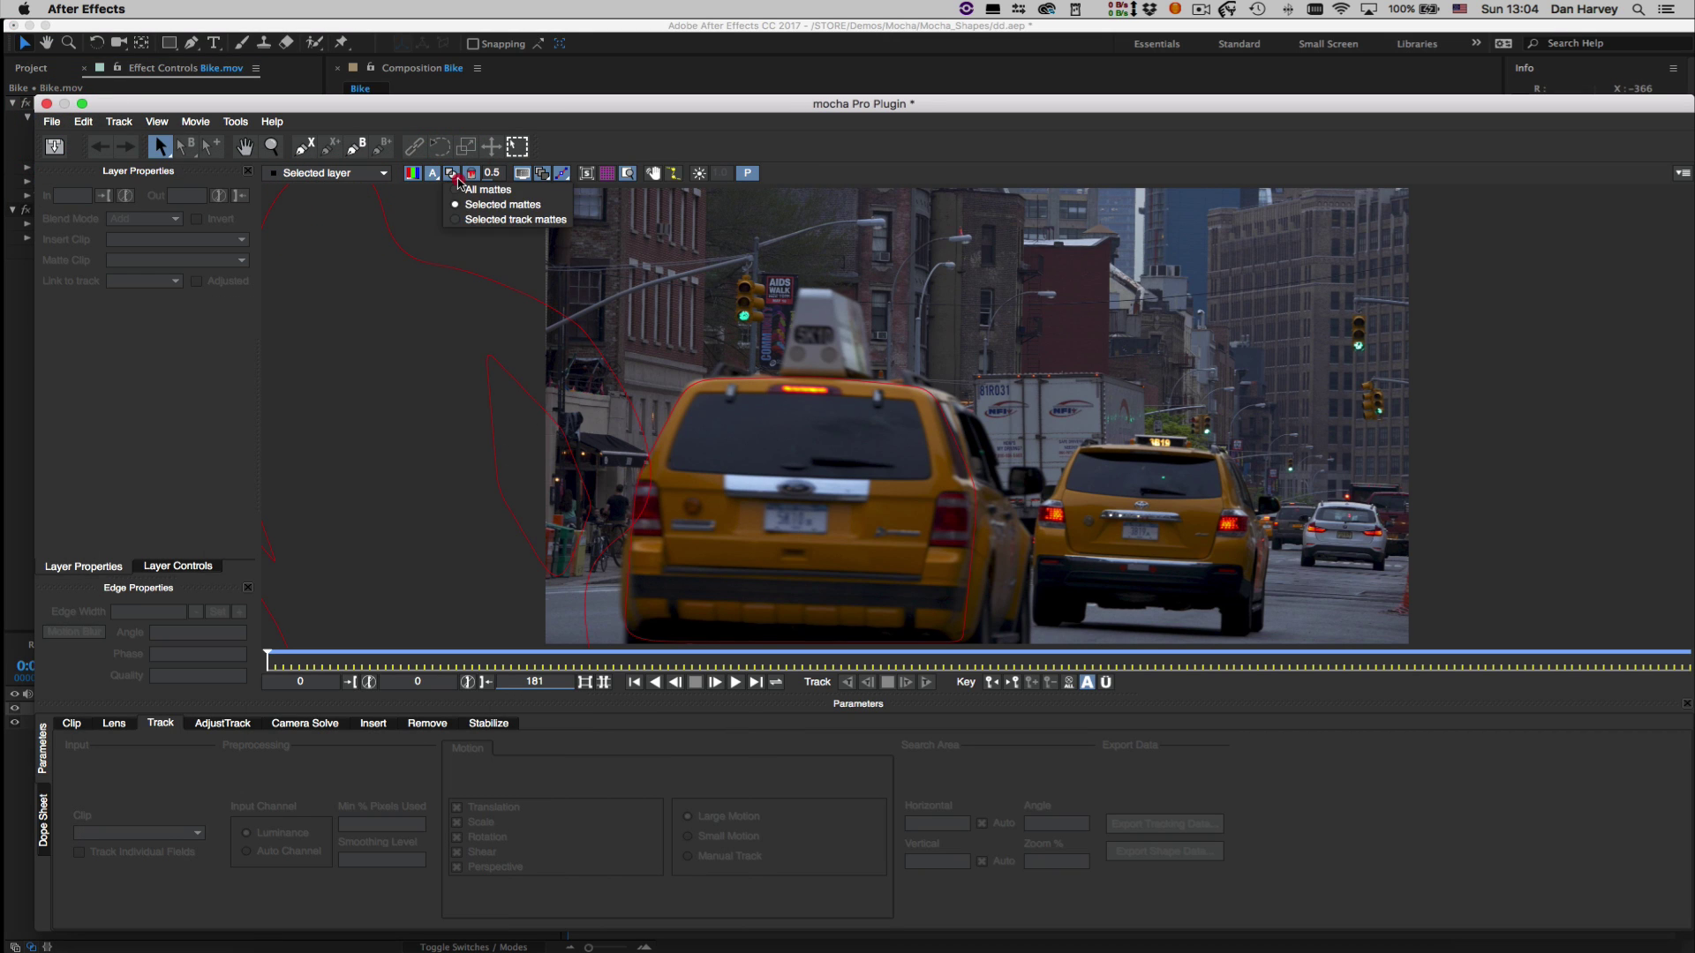
left_click(494, 220)
left_click_drag(267, 658, 603, 656)
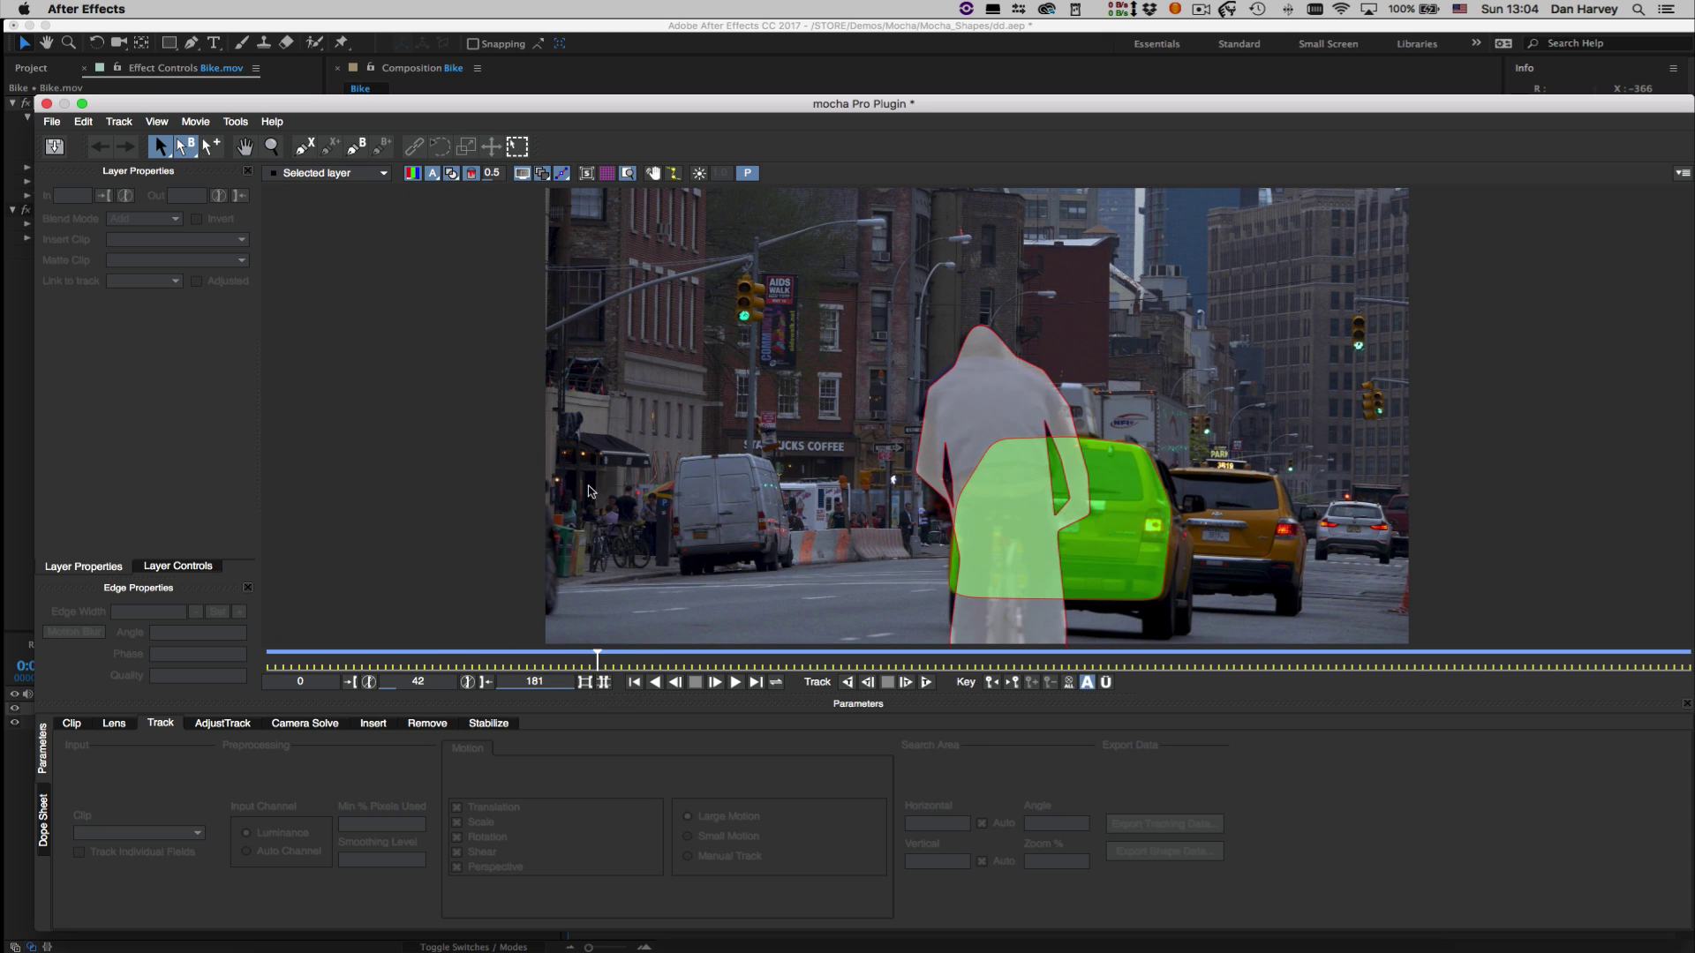
Set the Cyclist layer's blend mode to Subtract and save the mocha project
left_click(177, 566)
left_click(180, 215)
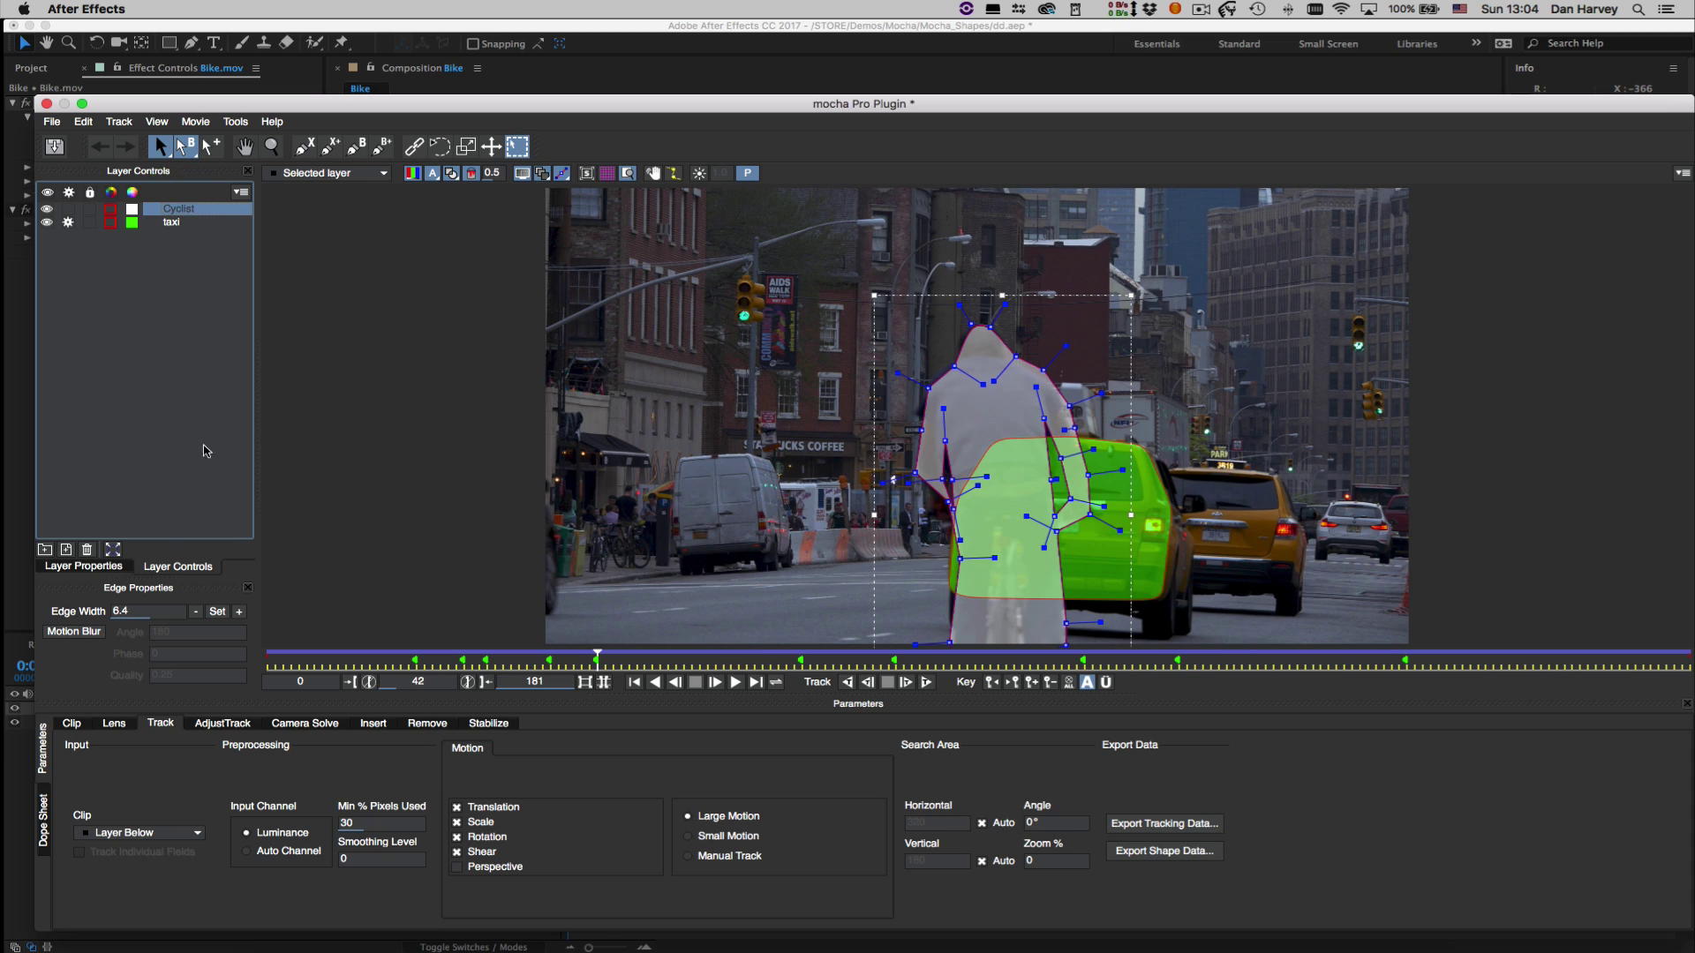
left_click(76, 572)
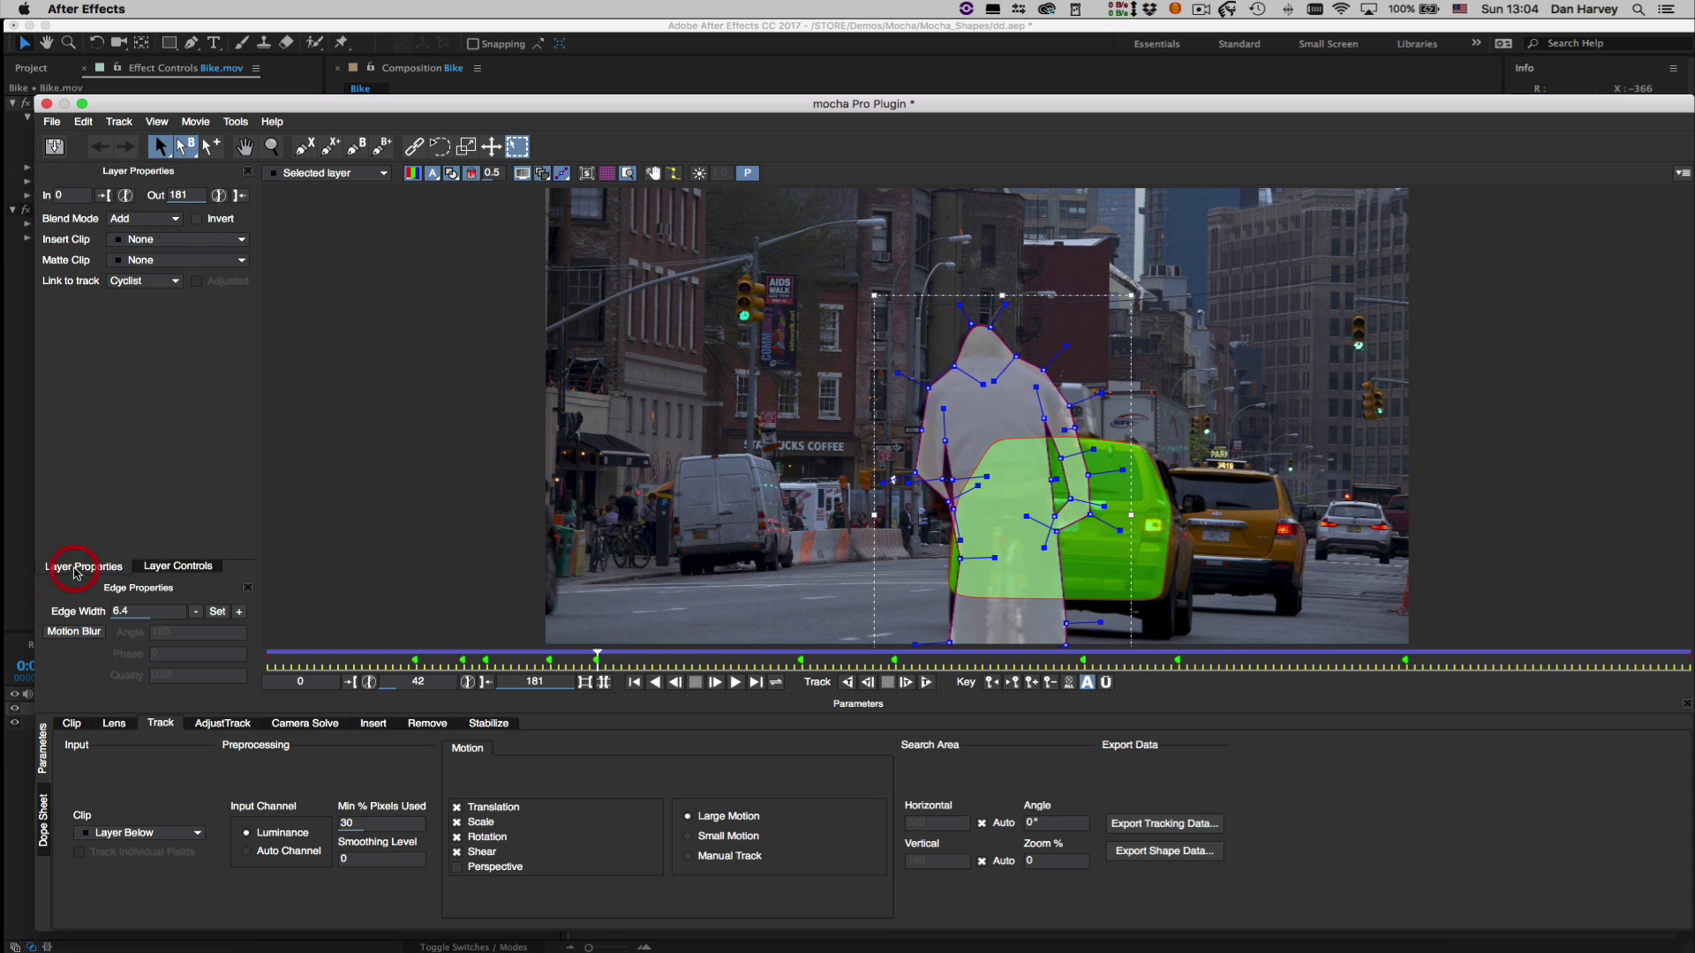
left_click(152, 219)
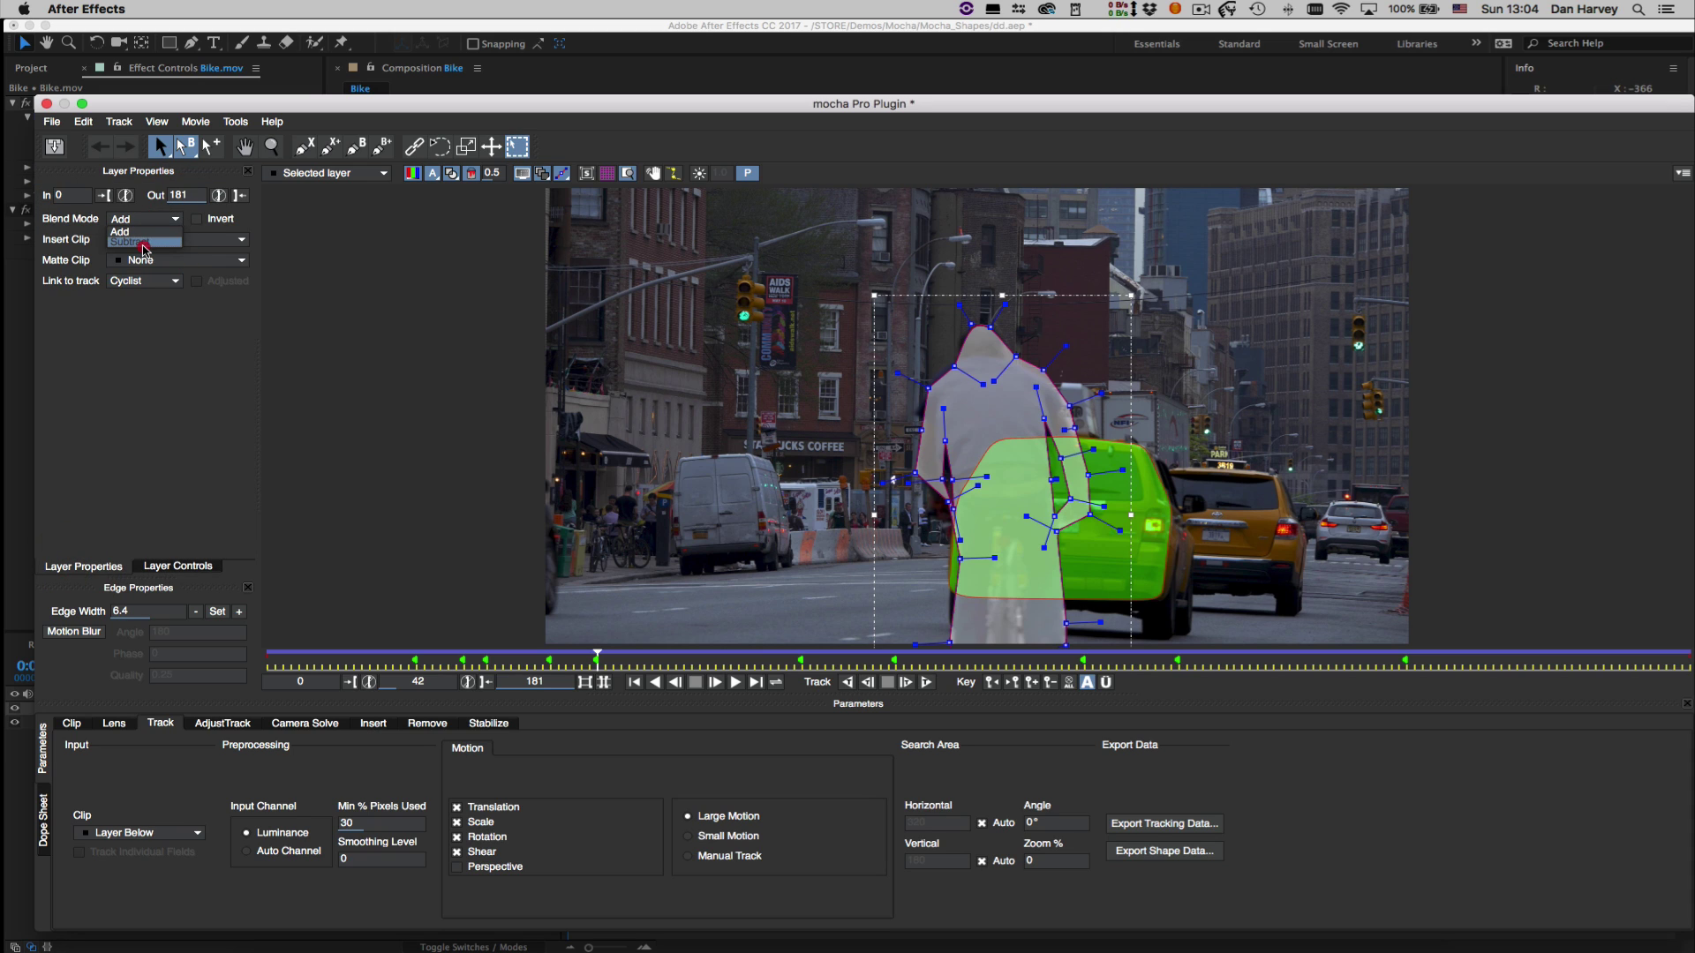
left_click(146, 243)
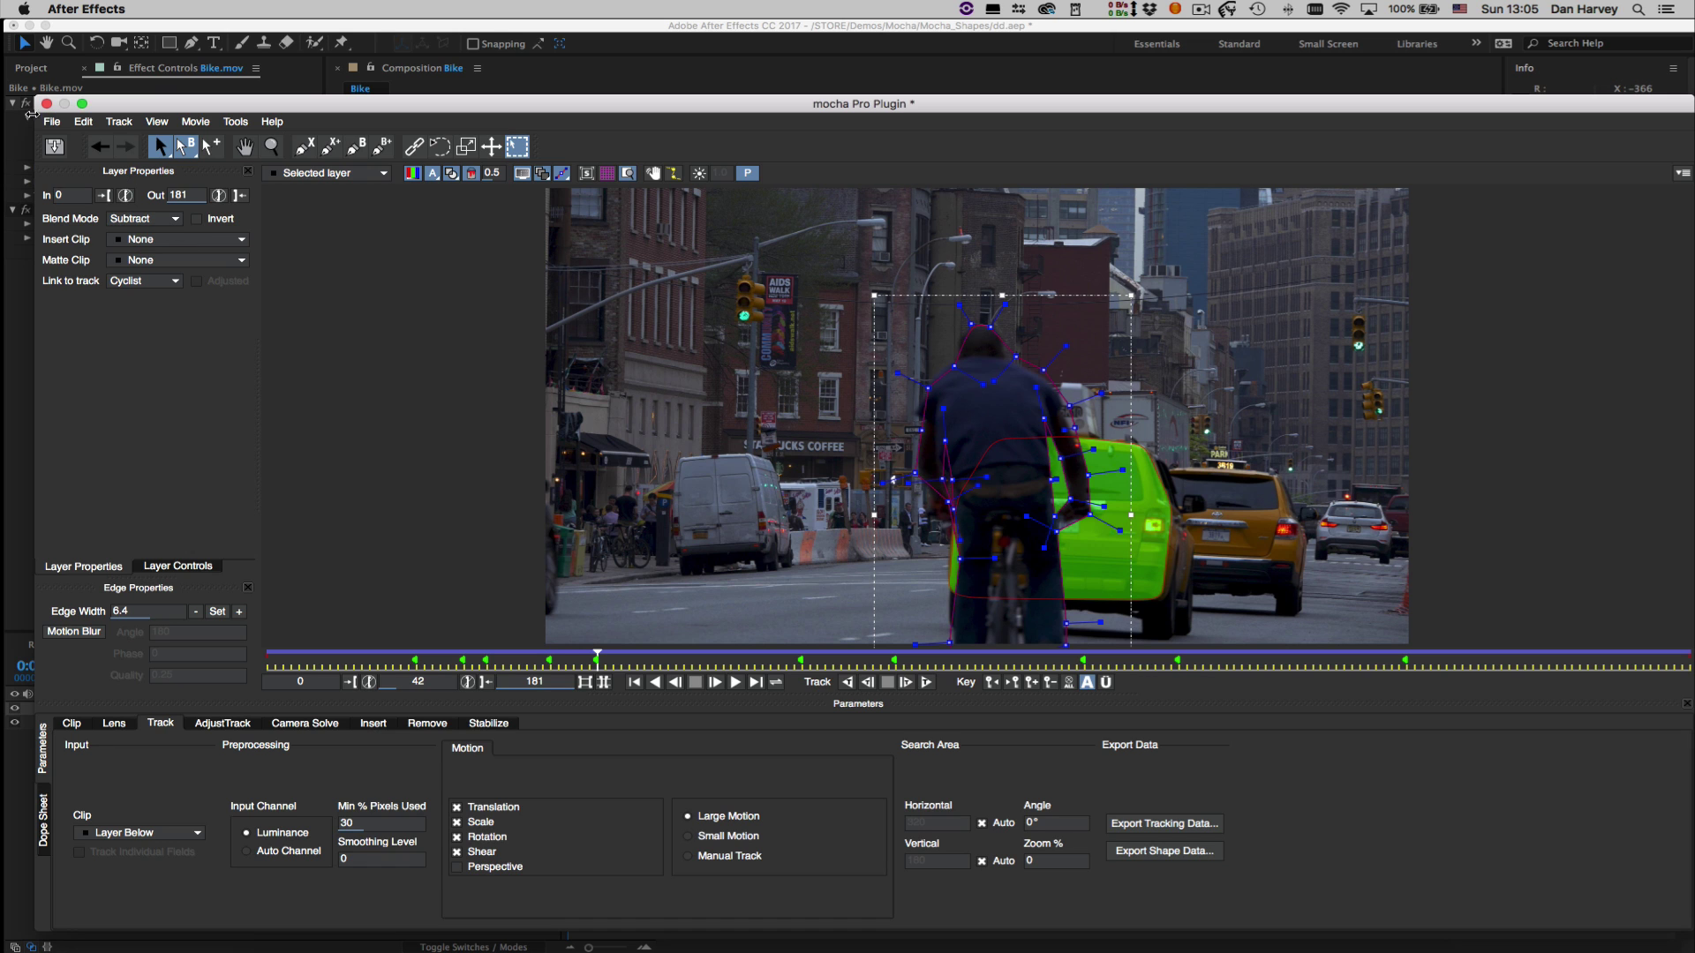
left_click(53, 148)
Return to After Effects and preview the mocha matte around three seconds in
left_click(46, 103)
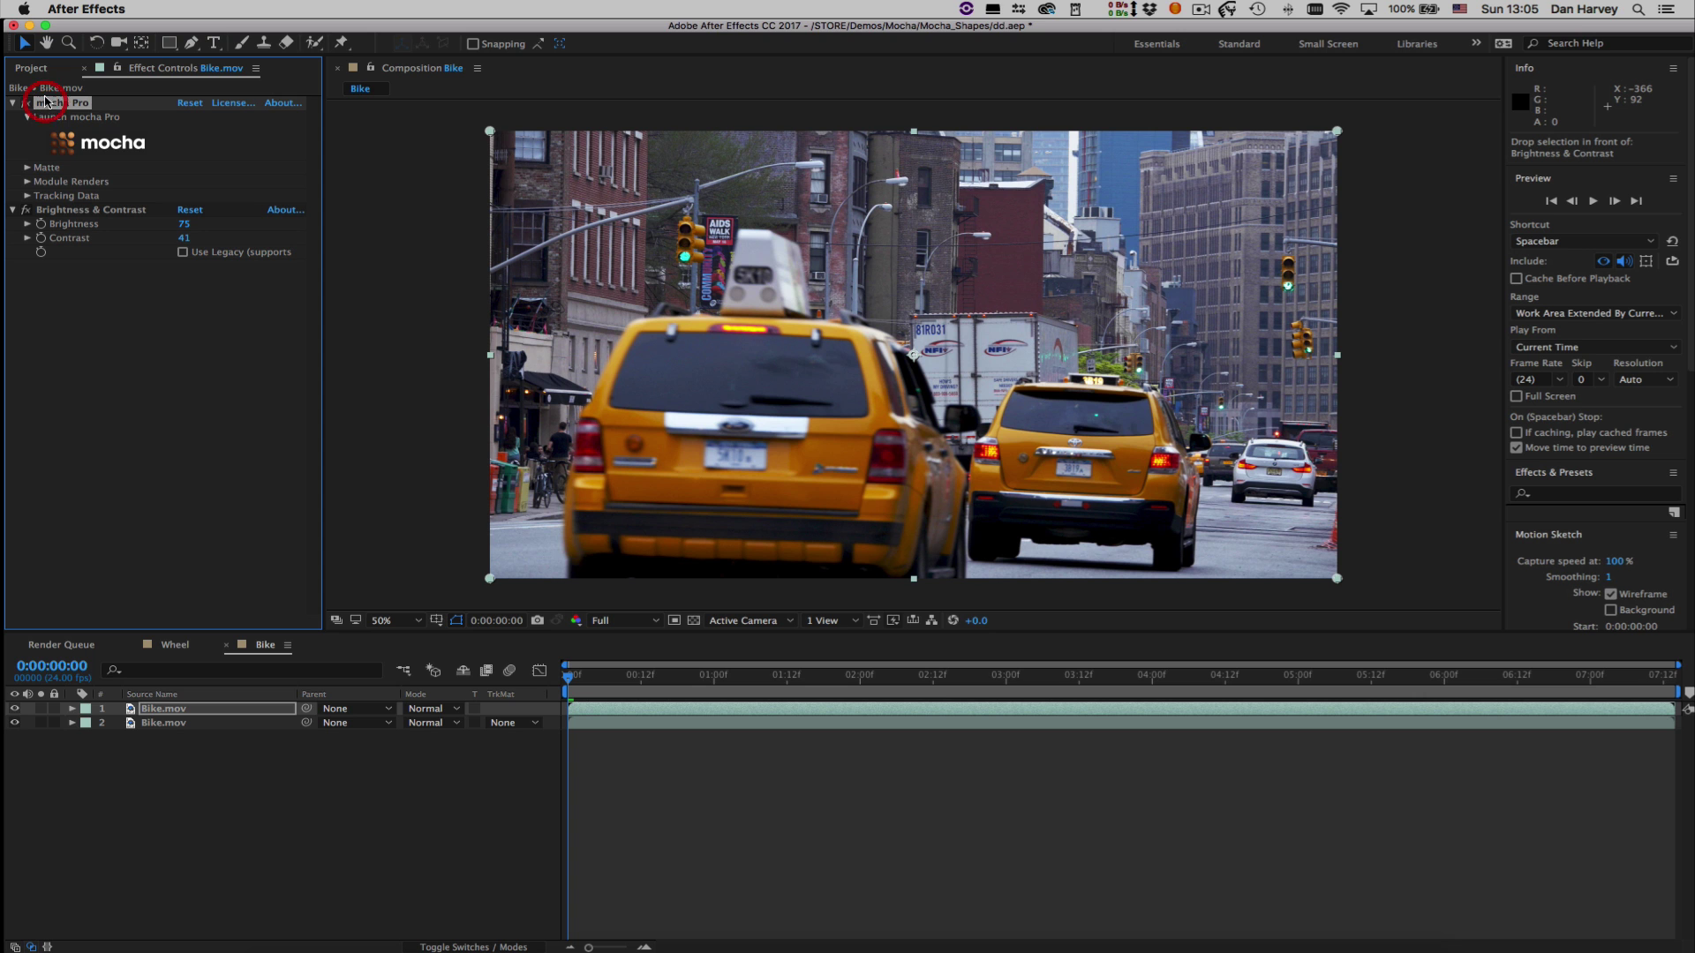
left_click(28, 168)
left_click(183, 181)
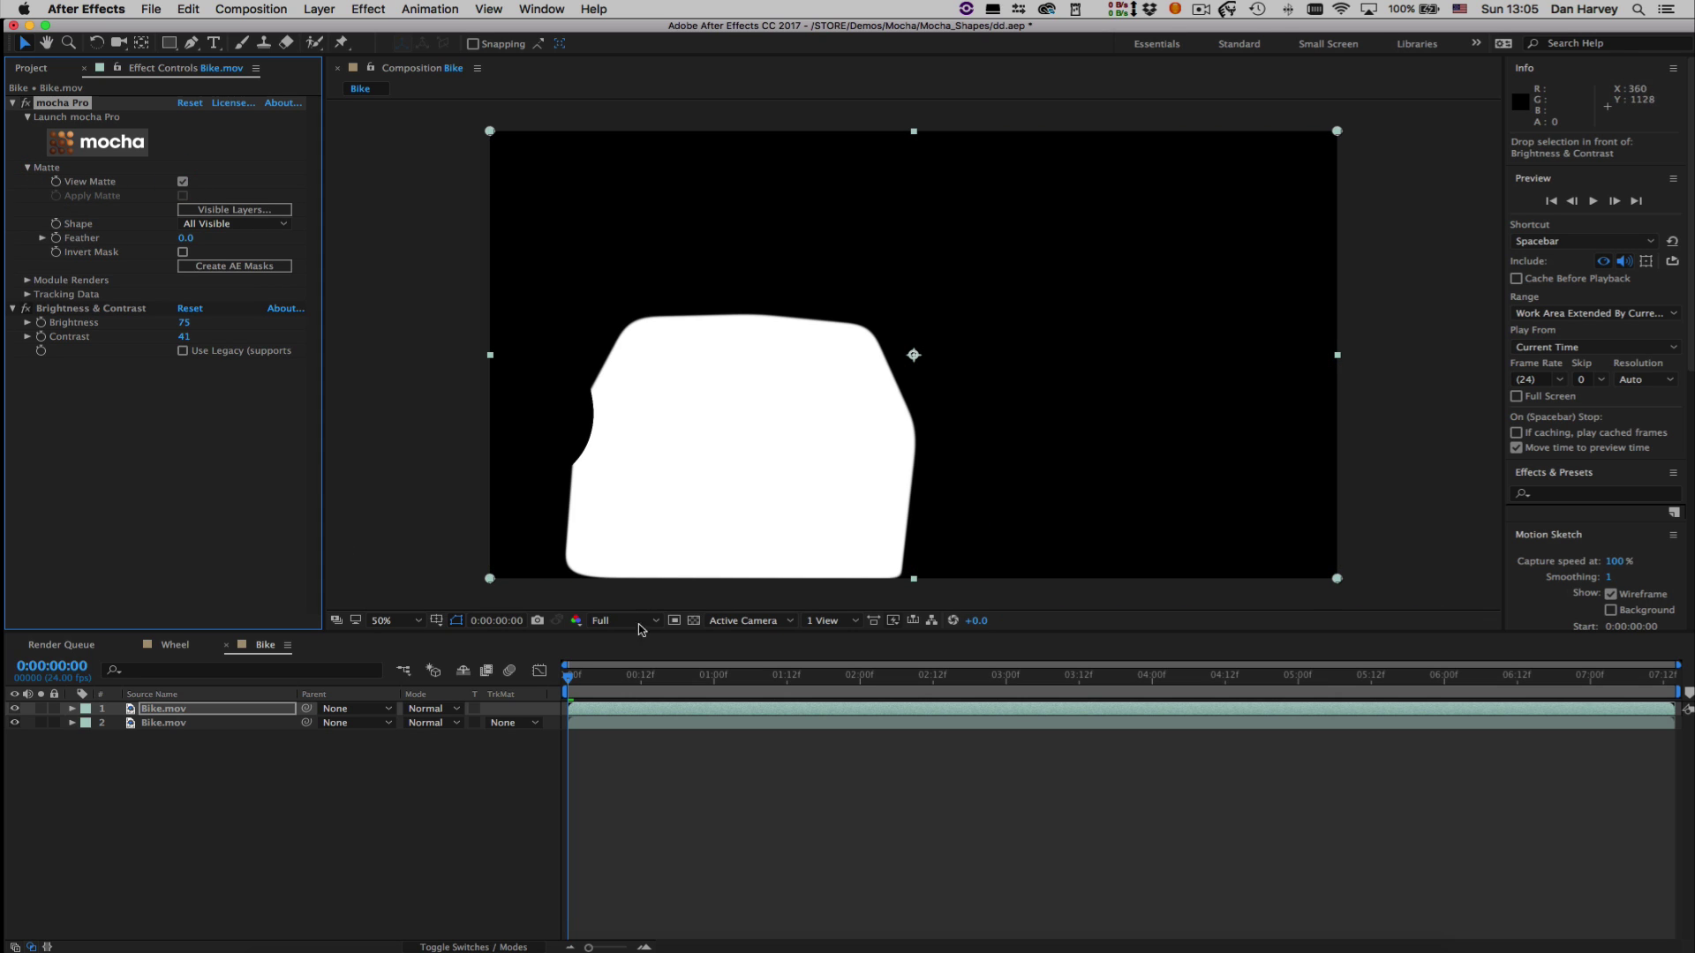
left_click_drag(570, 681, 1079, 678)
left_click(182, 181)
Apply the mocha matte with feather 18, then toggle the top layer to compare
left_click(182, 196)
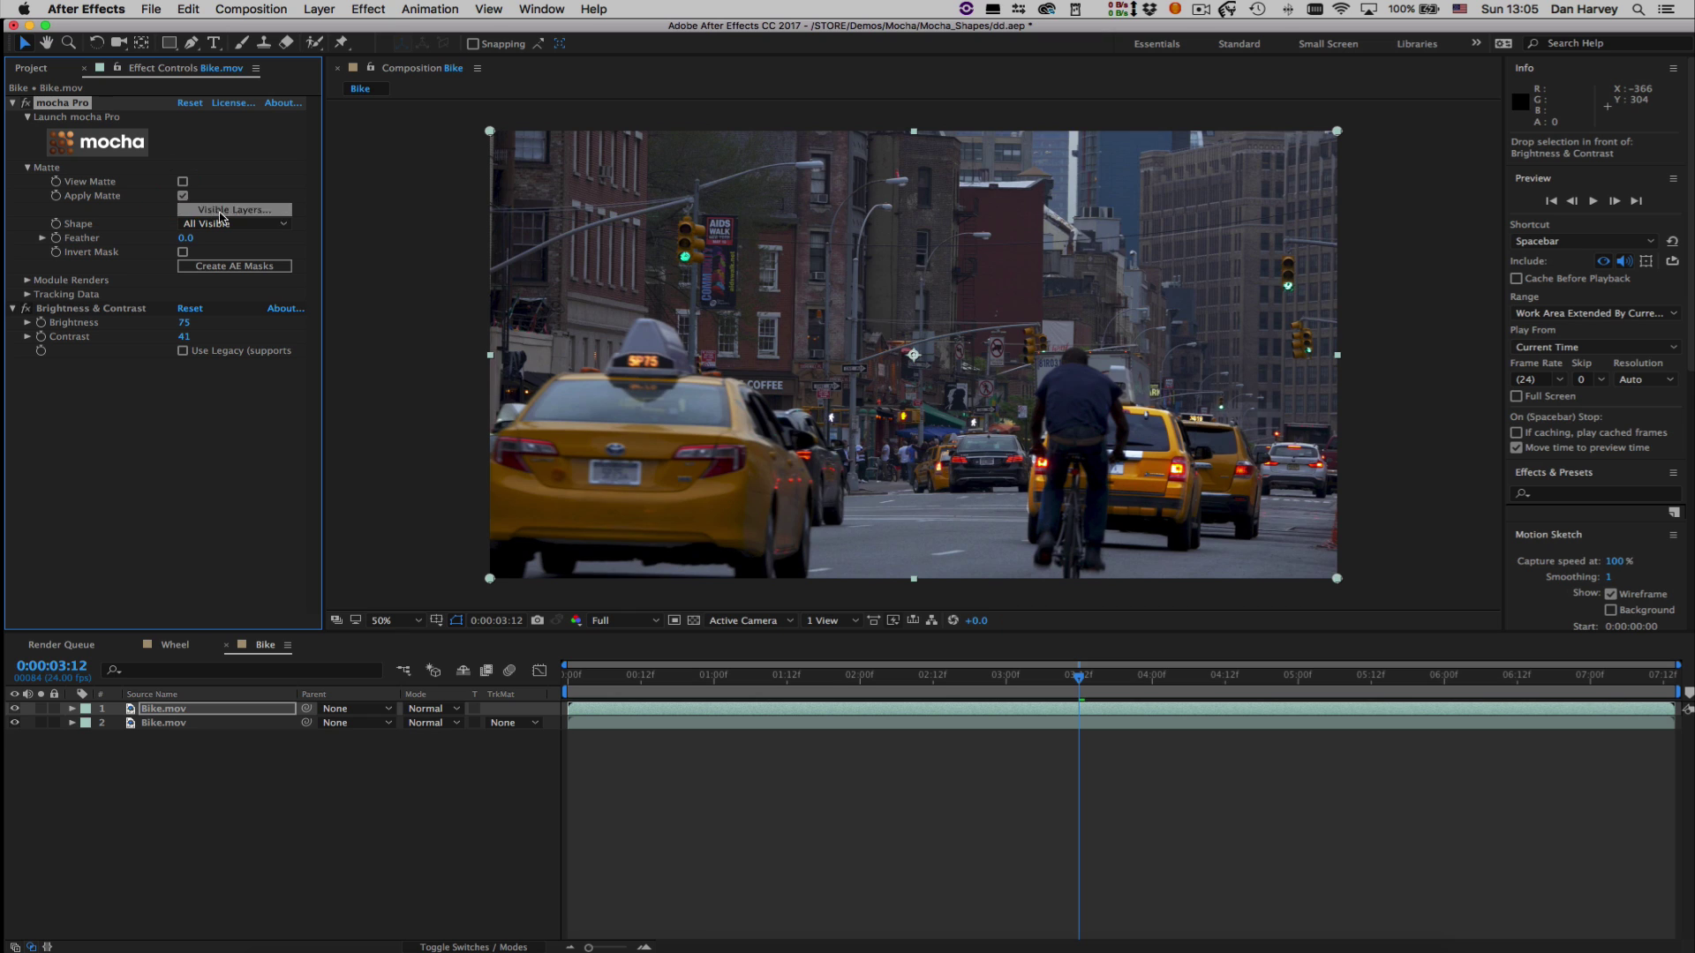
left_click_drag(185, 238, 204, 238)
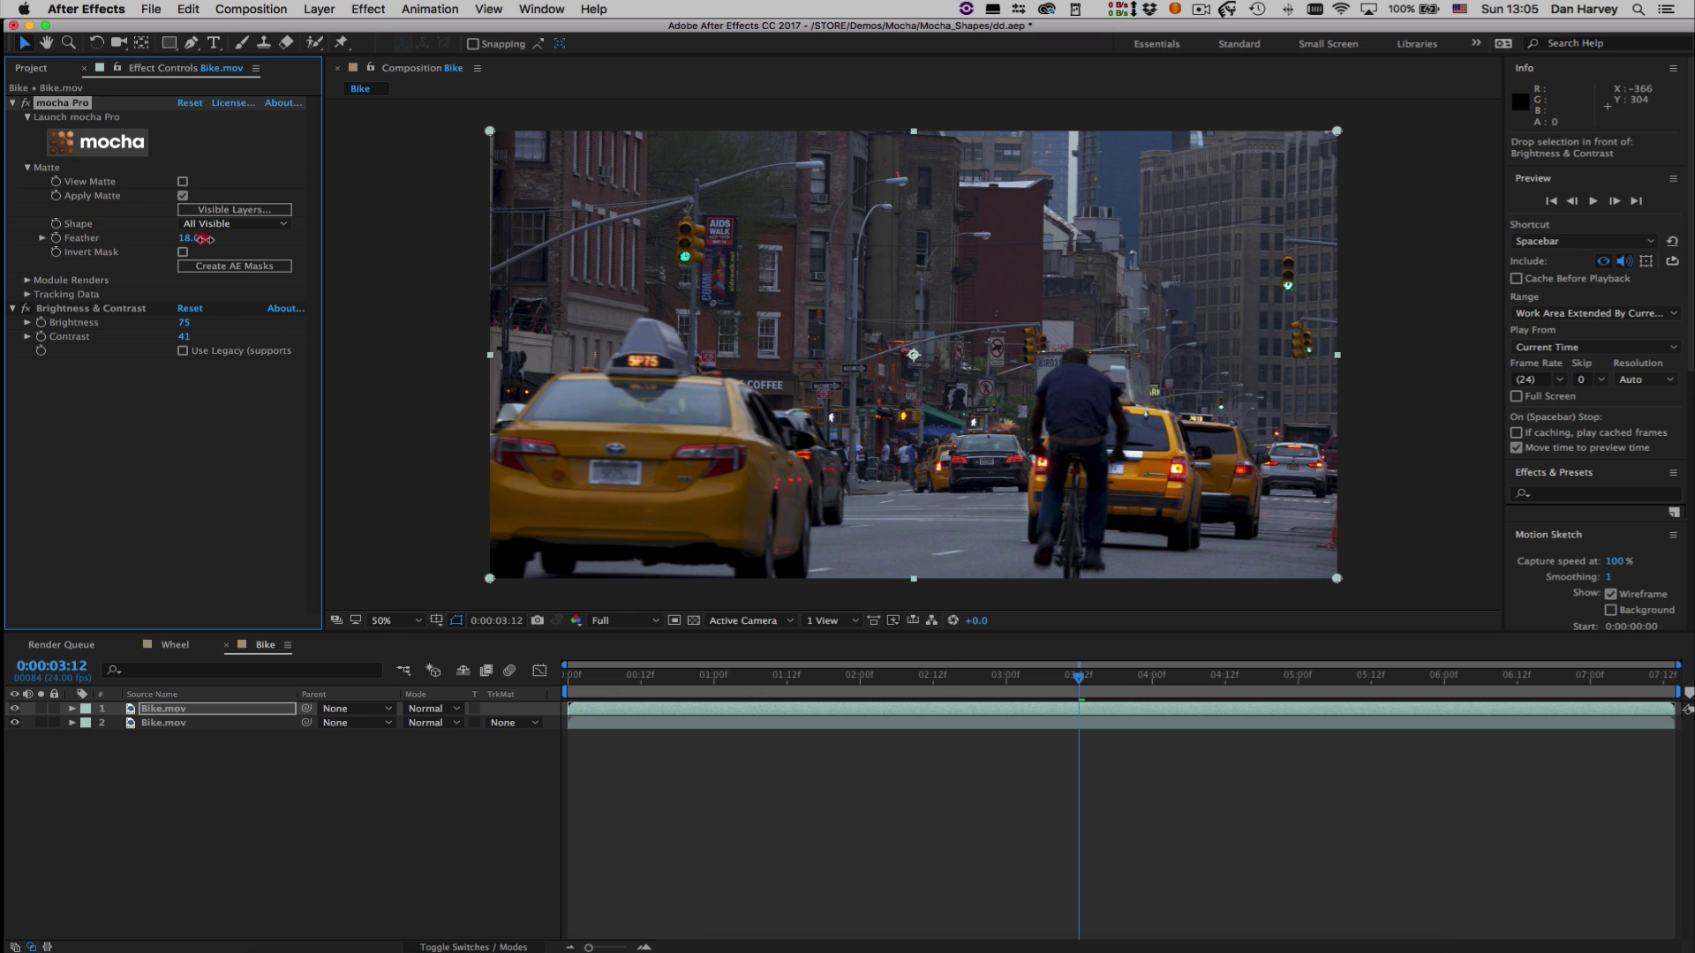
left_click_drag(1079, 678, 885, 684)
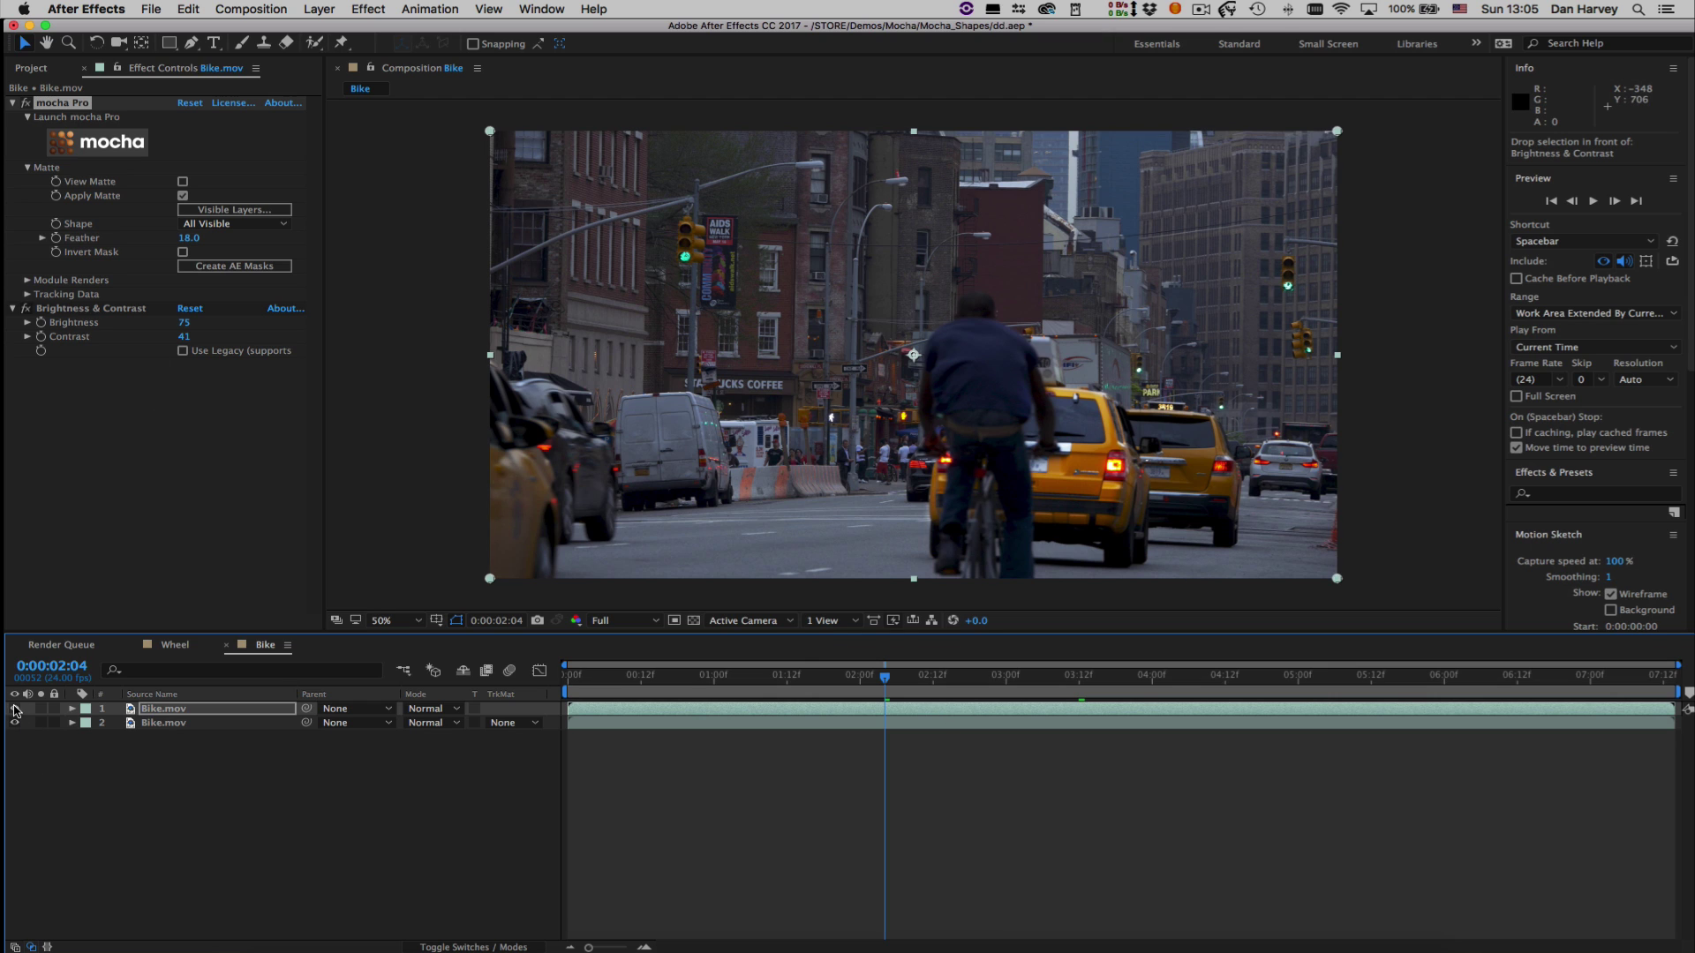
left_click(15, 709)
left_click(16, 709)
Open the Wheel composition and launch mocha on its top layer
left_click(39, 70)
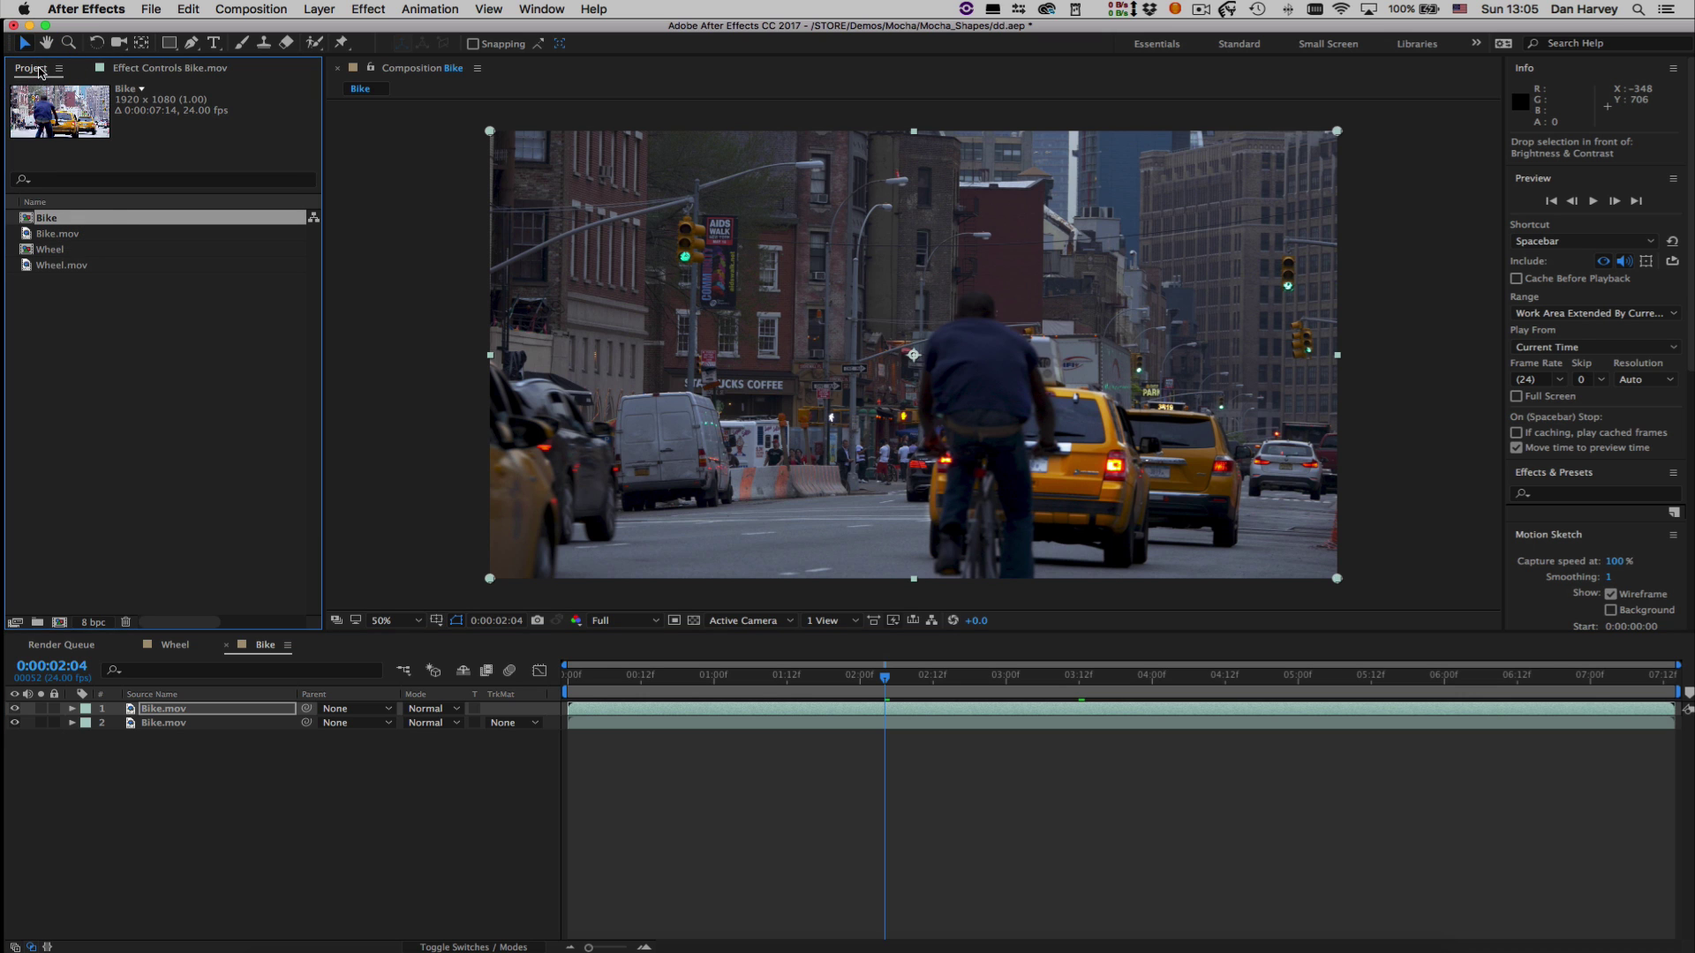
double_click(50, 249)
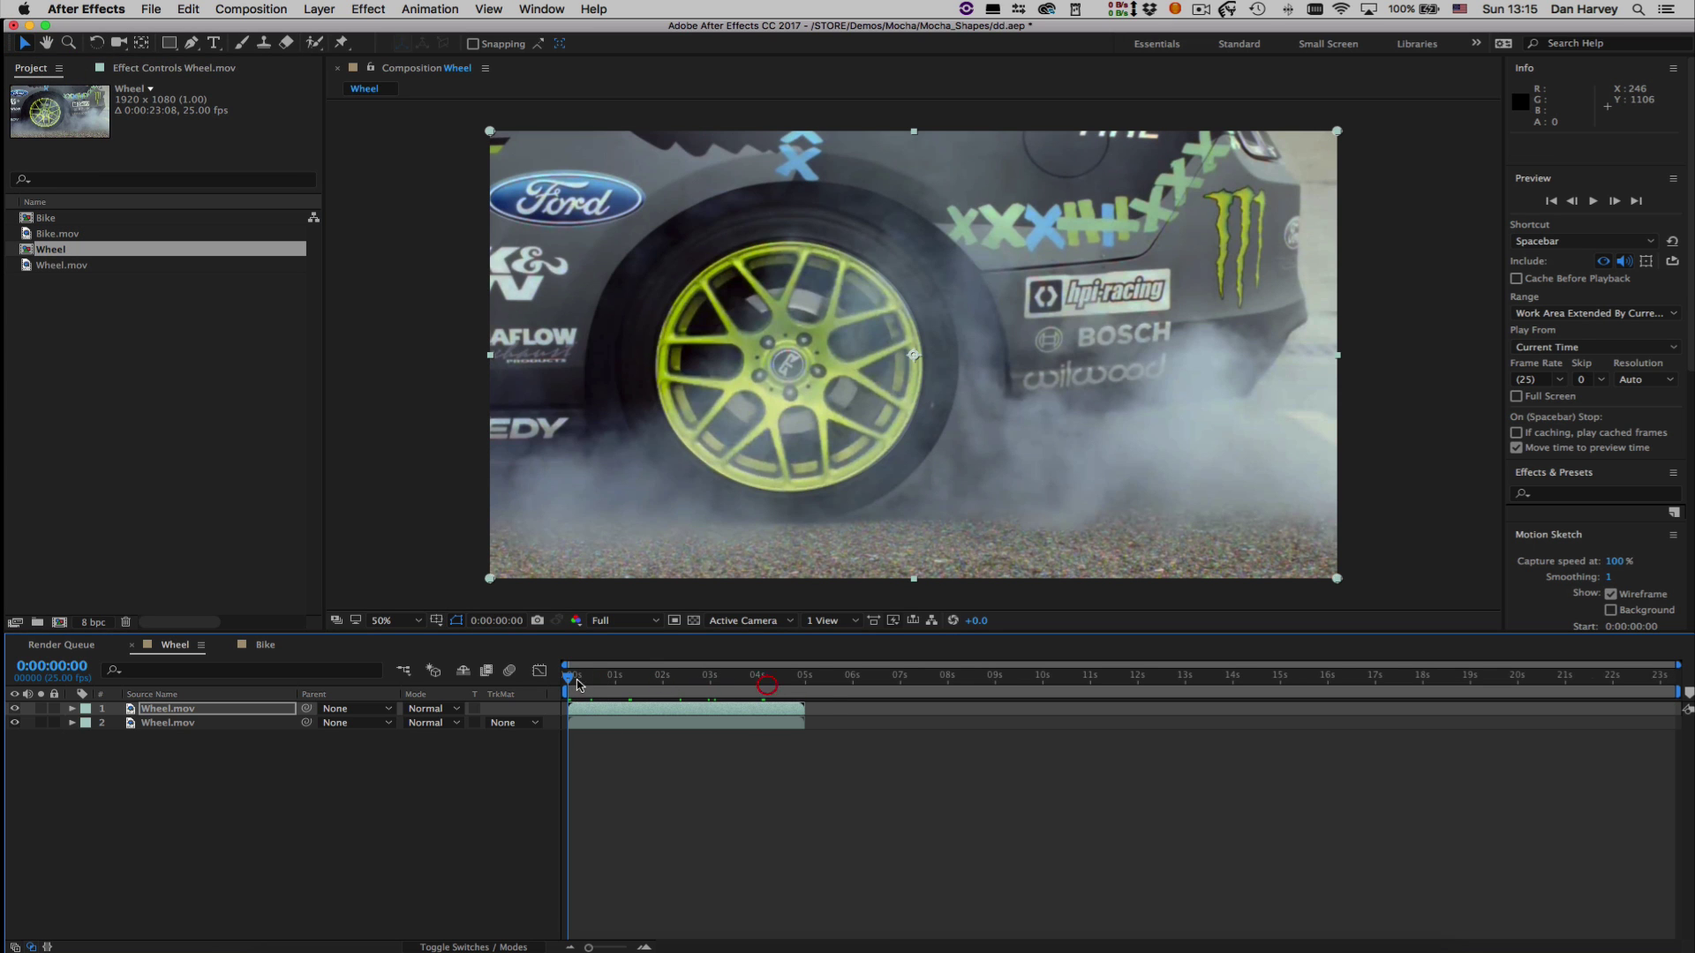
left_click(15, 709)
left_click(144, 69)
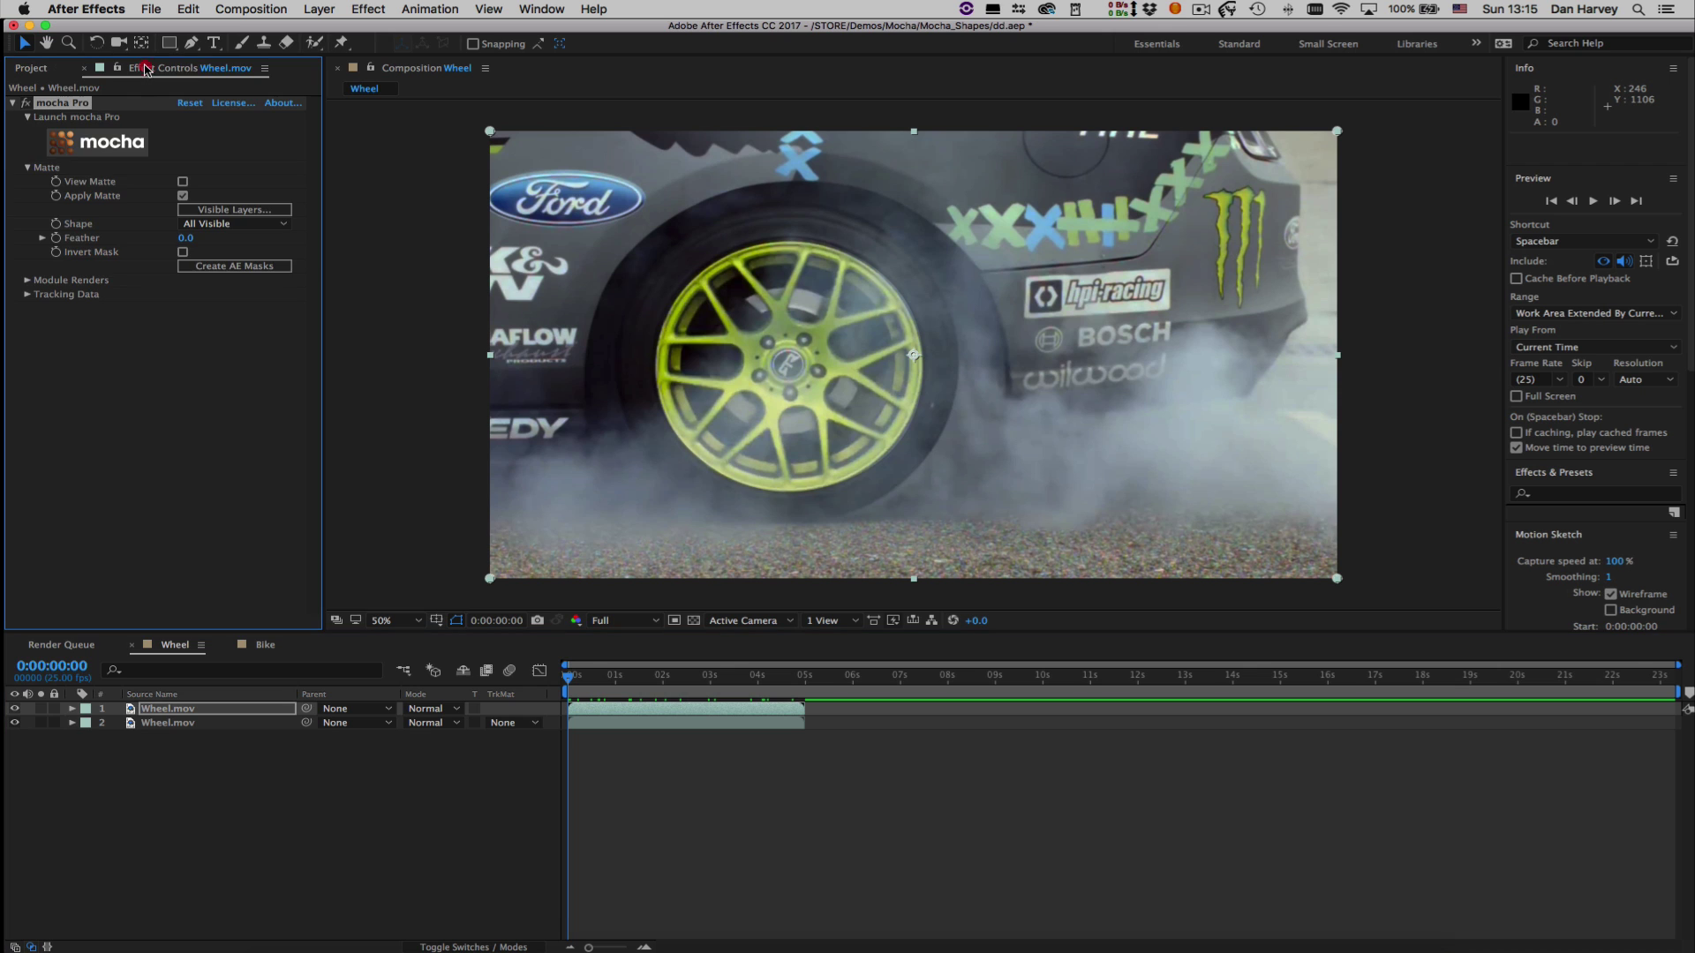
left_click(106, 146)
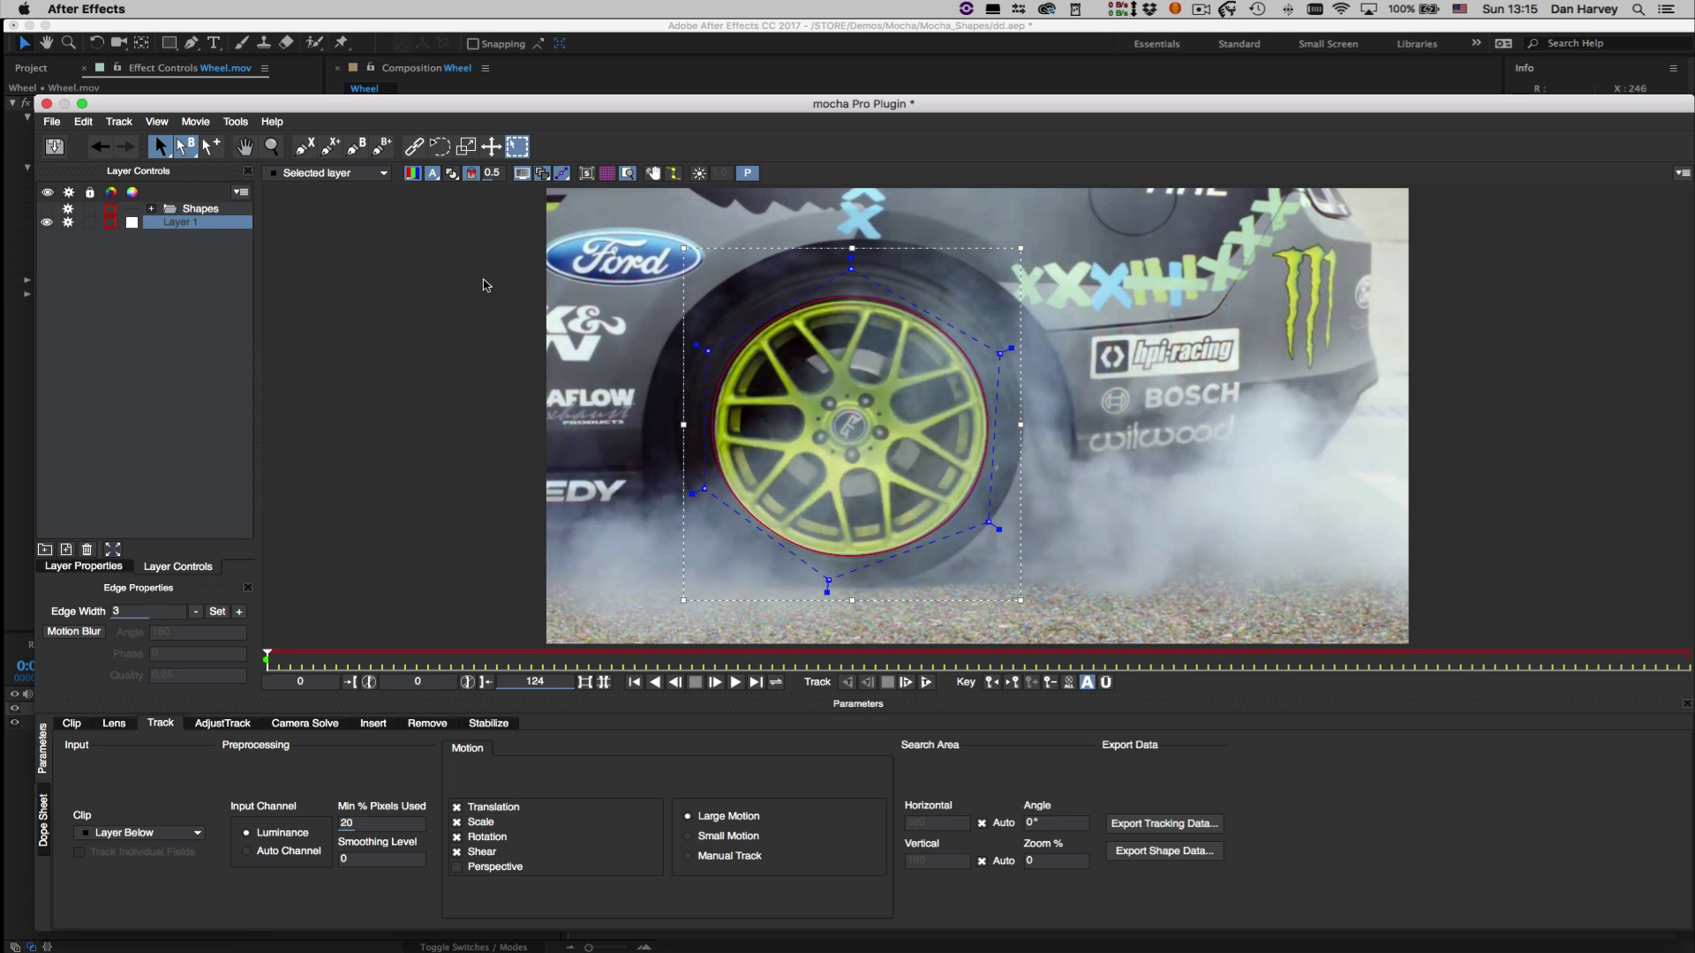
Rename the wheel layer to 'Circle' inside the Shapes group
double_click(153, 217)
type("Circle")
key("Return")
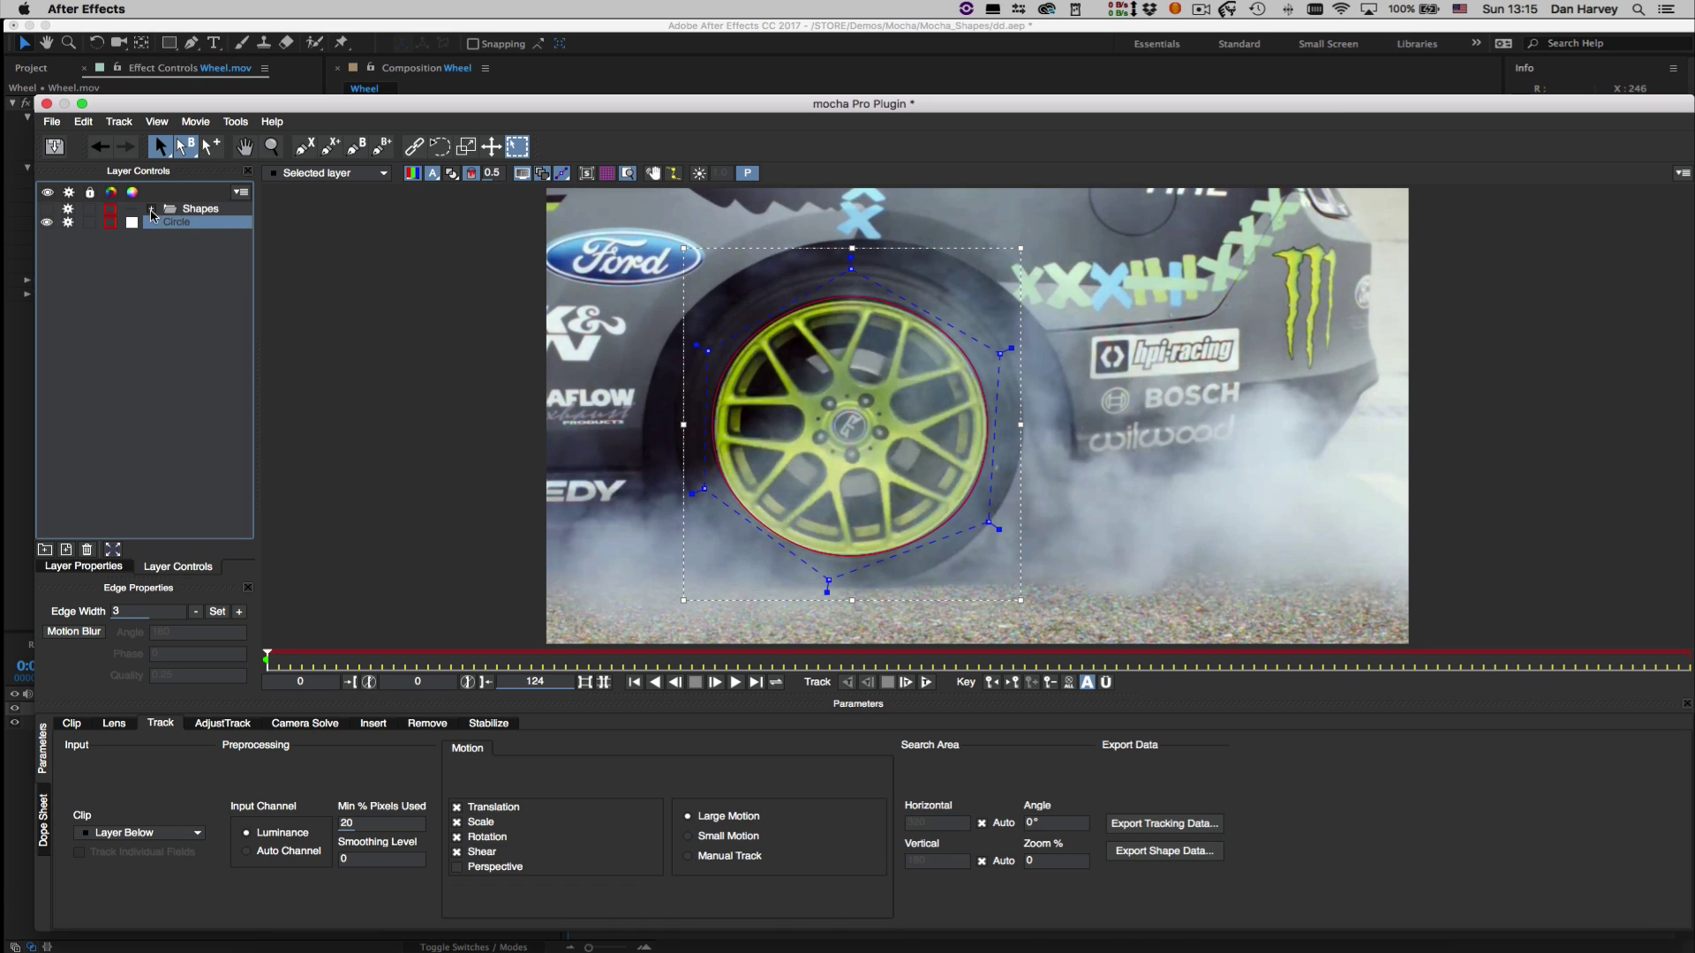
left_click(152, 210)
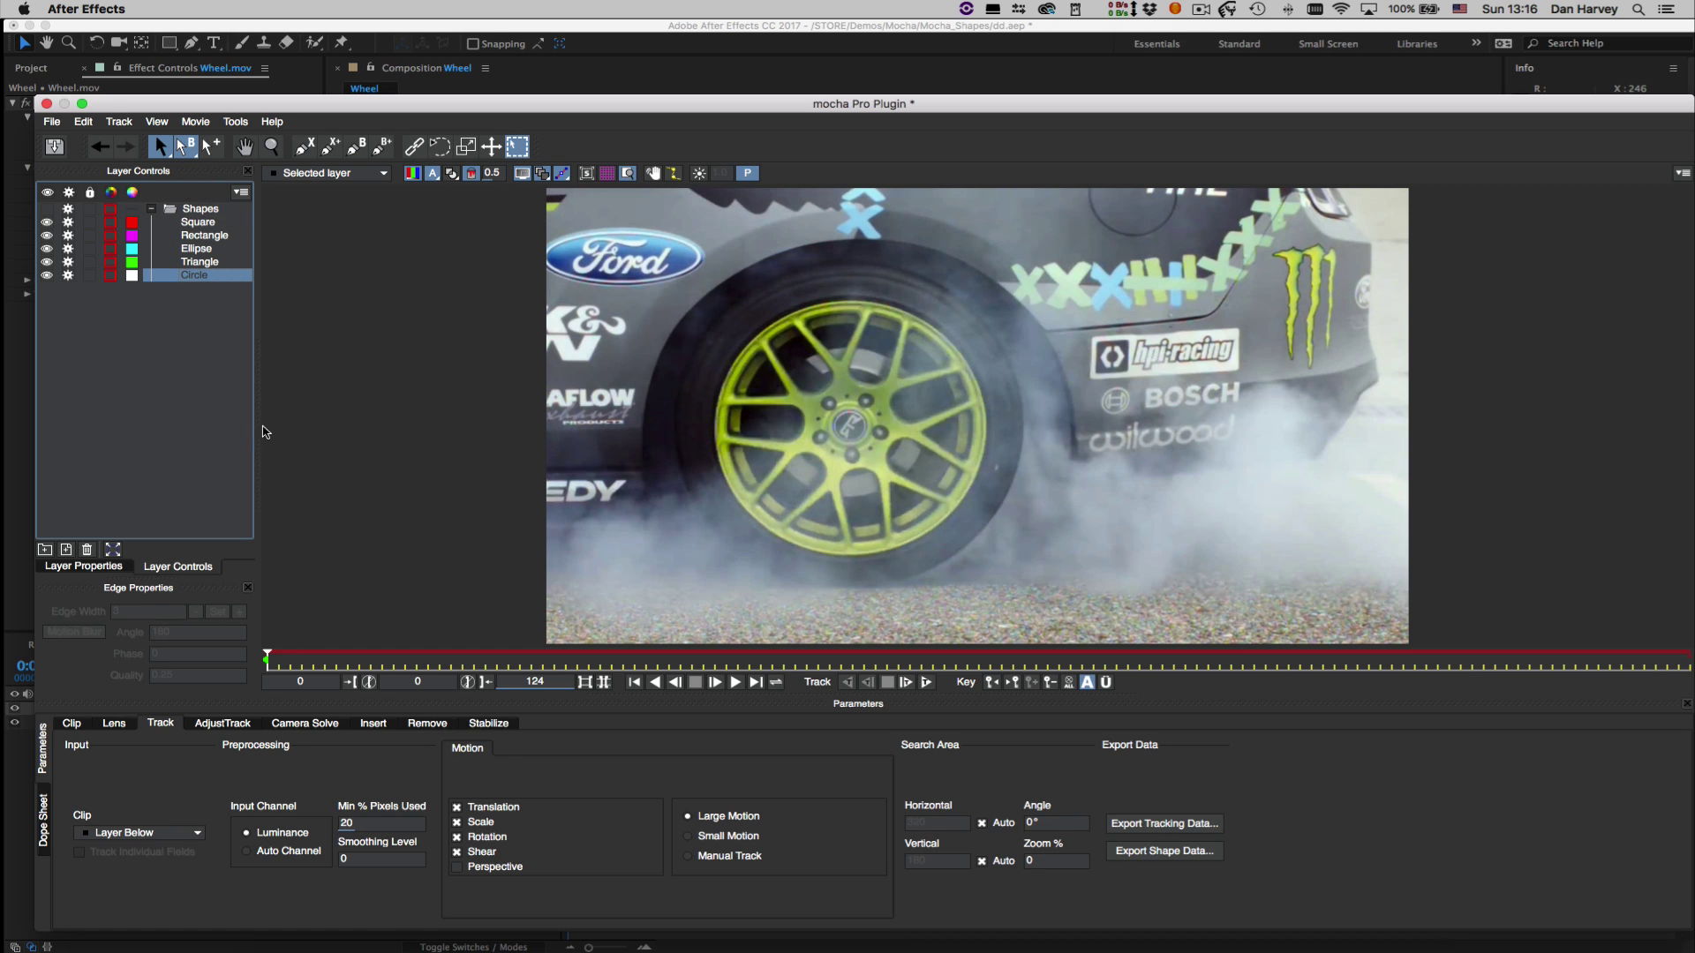
Save the mocha project as a new file named 'Shapes'
left_click(52, 121)
left_click(75, 152)
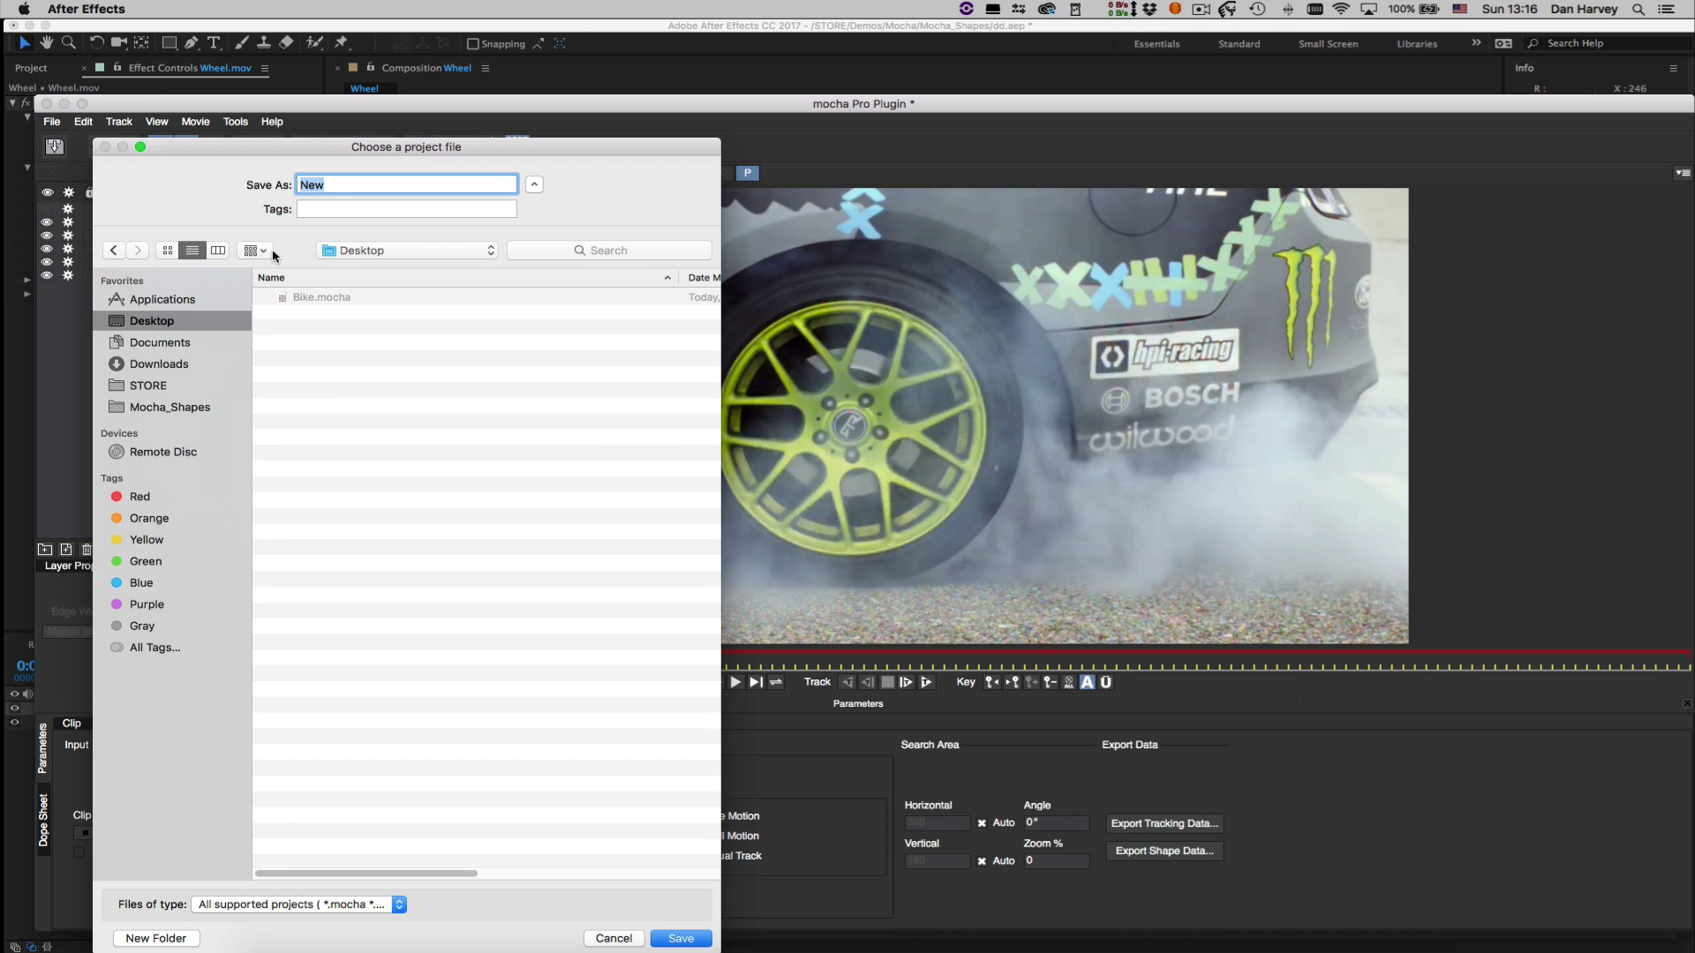
type("Shapes")
left_click(680, 938)
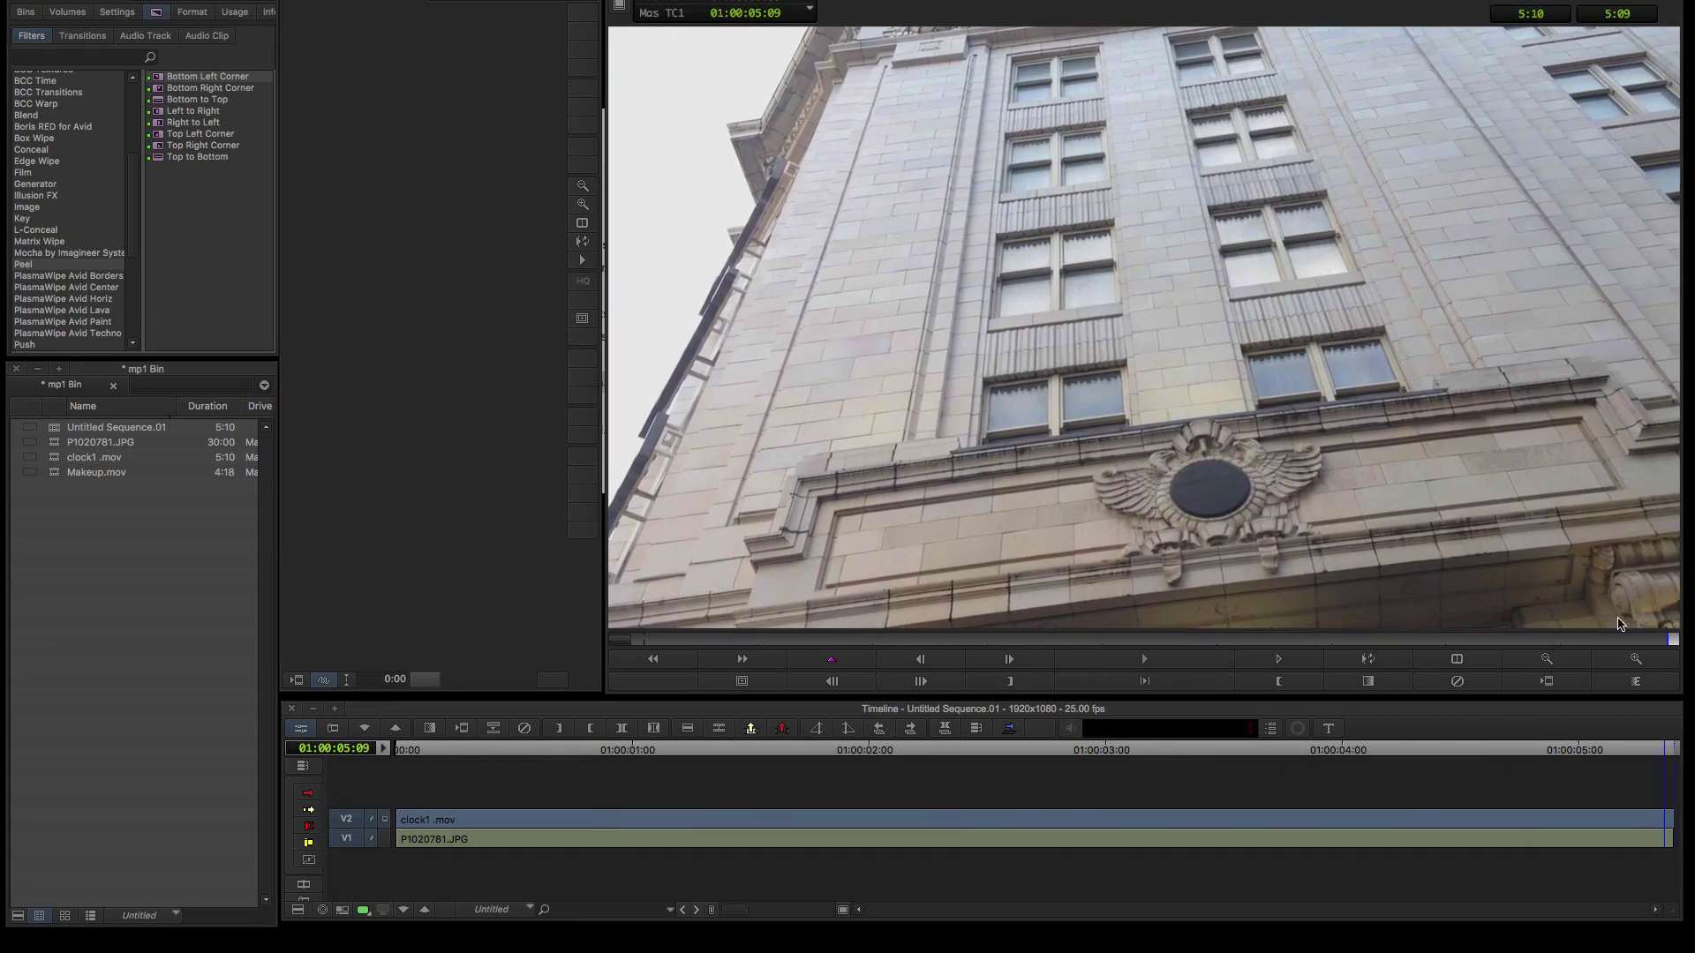
Check the V2 clock track, then apply mocha Pro from the Mocha category onto clock1.mov
left_click_drag(1364, 640, 862, 600)
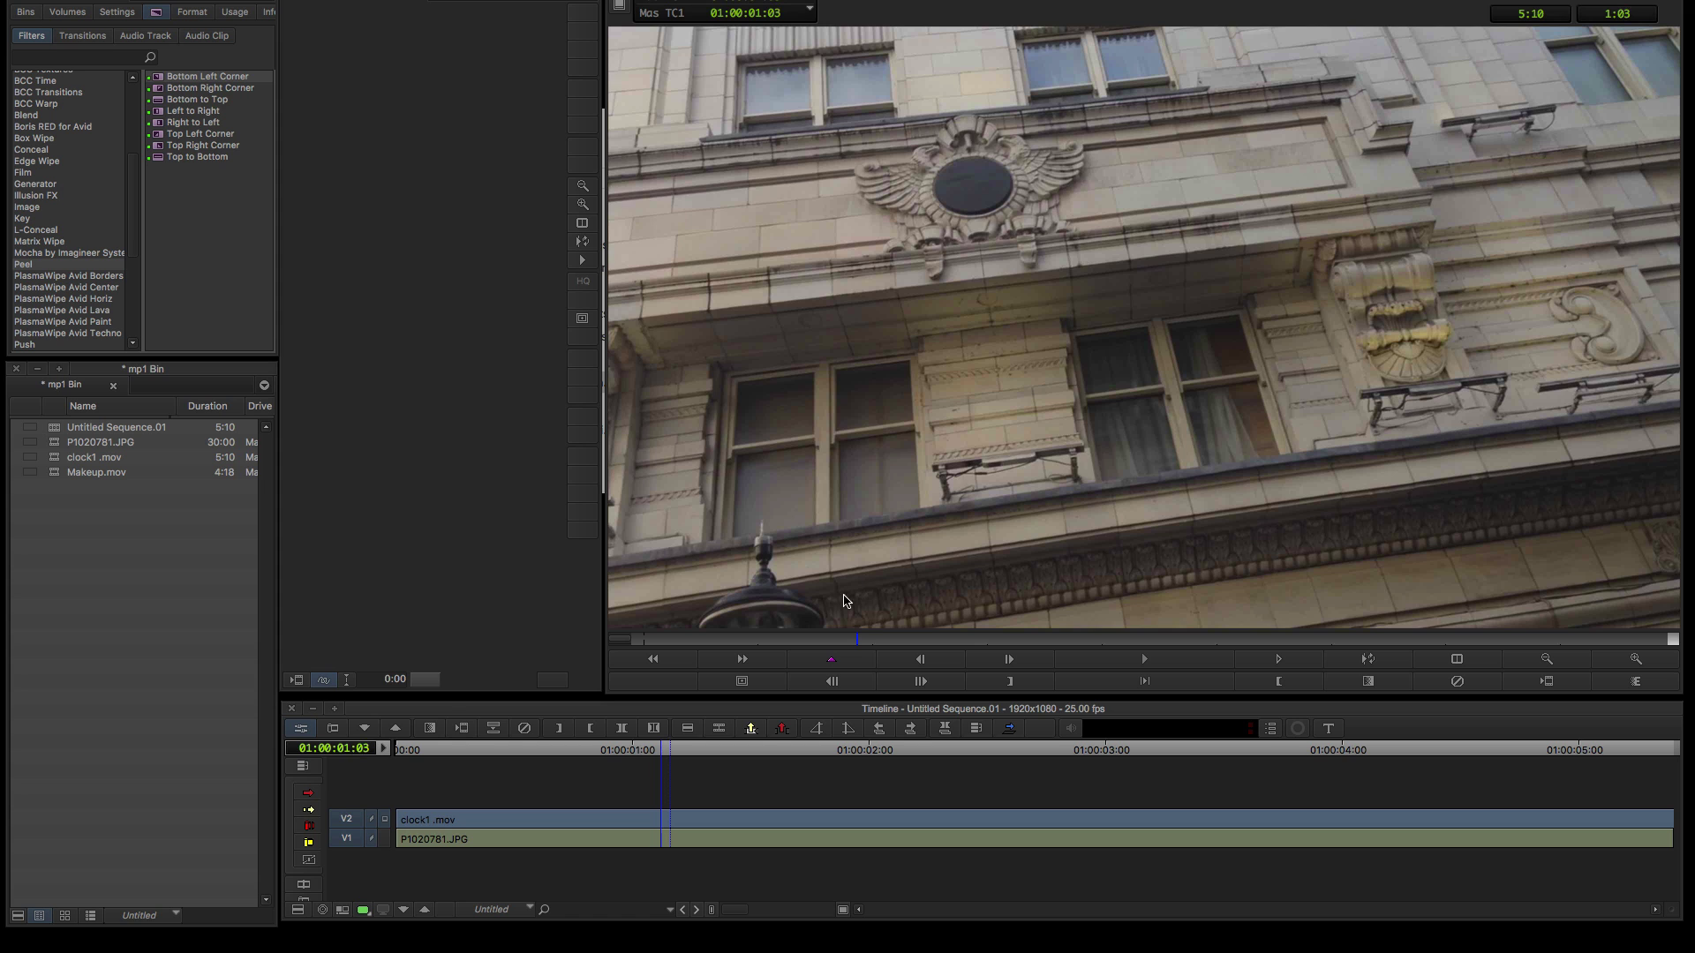
left_click(388, 842)
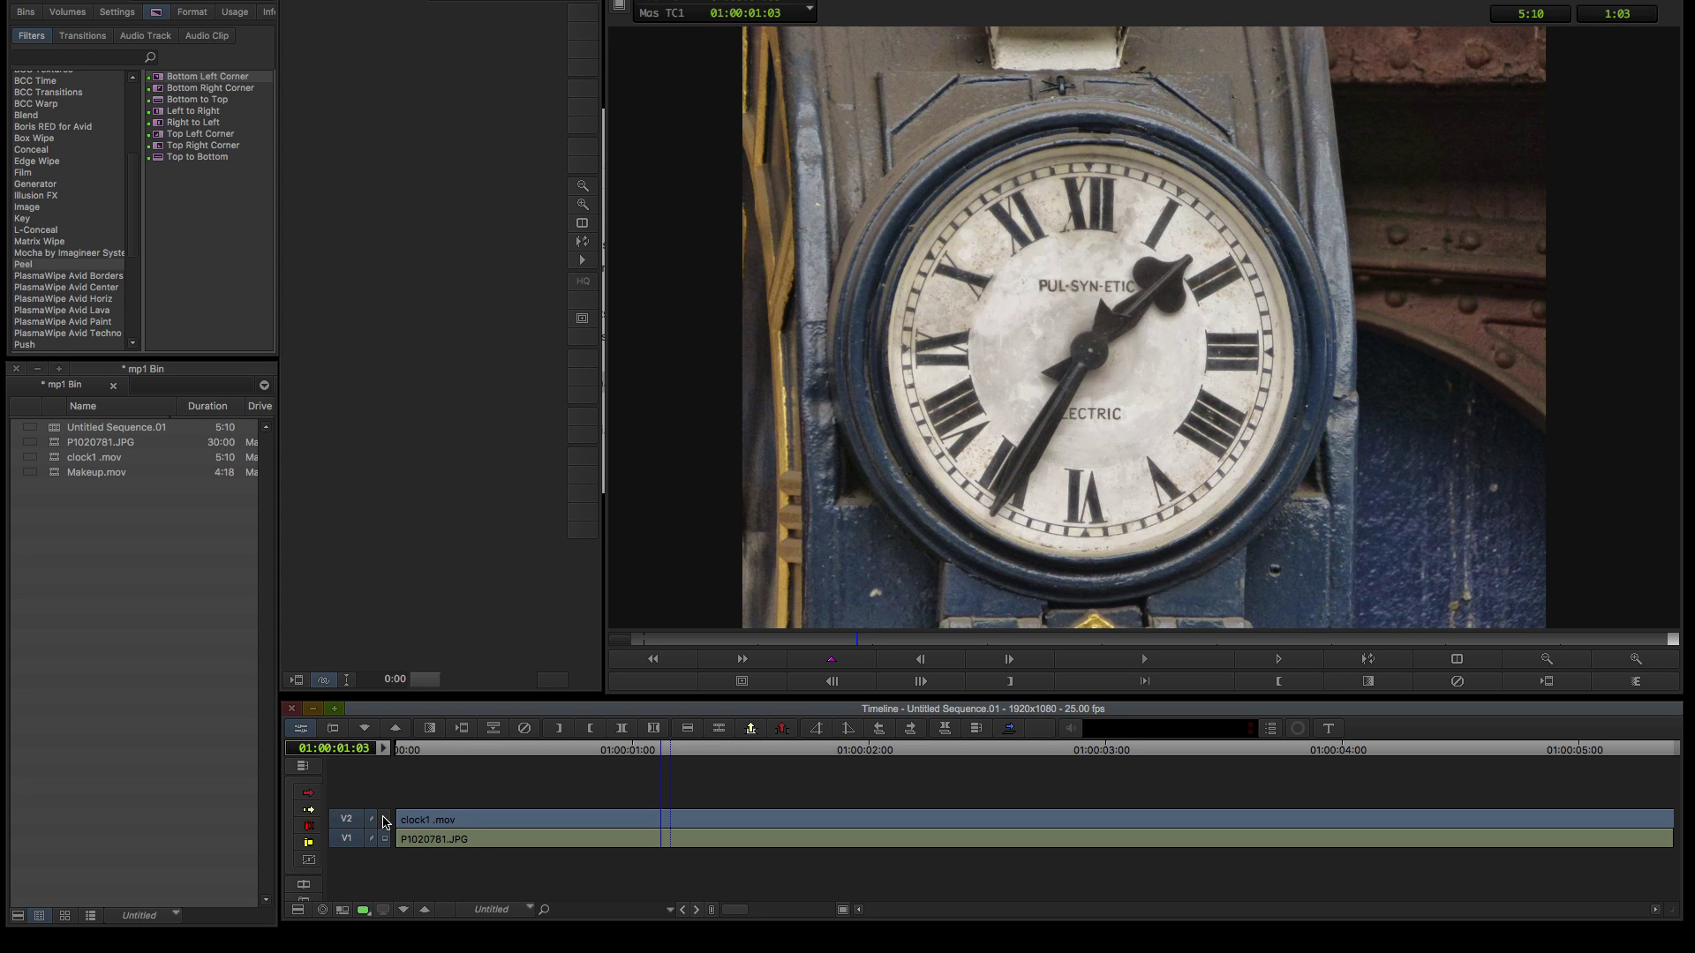
left_click(385, 820)
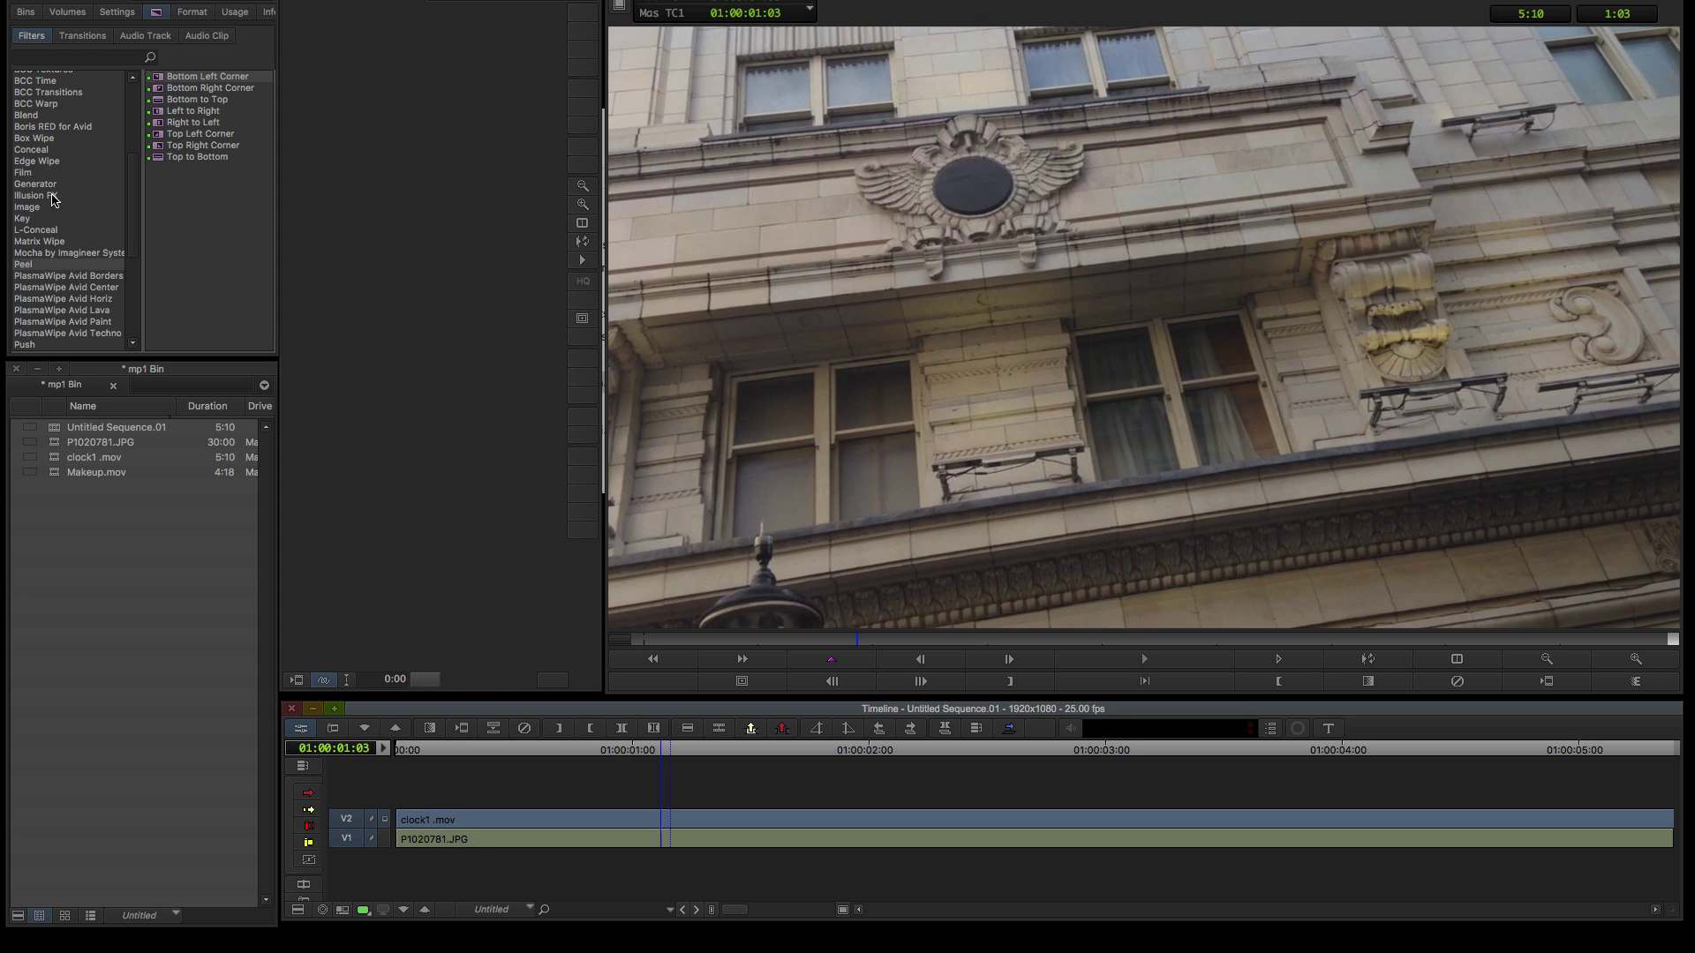
left_click(48, 253)
left_click_drag(203, 77, 834, 819)
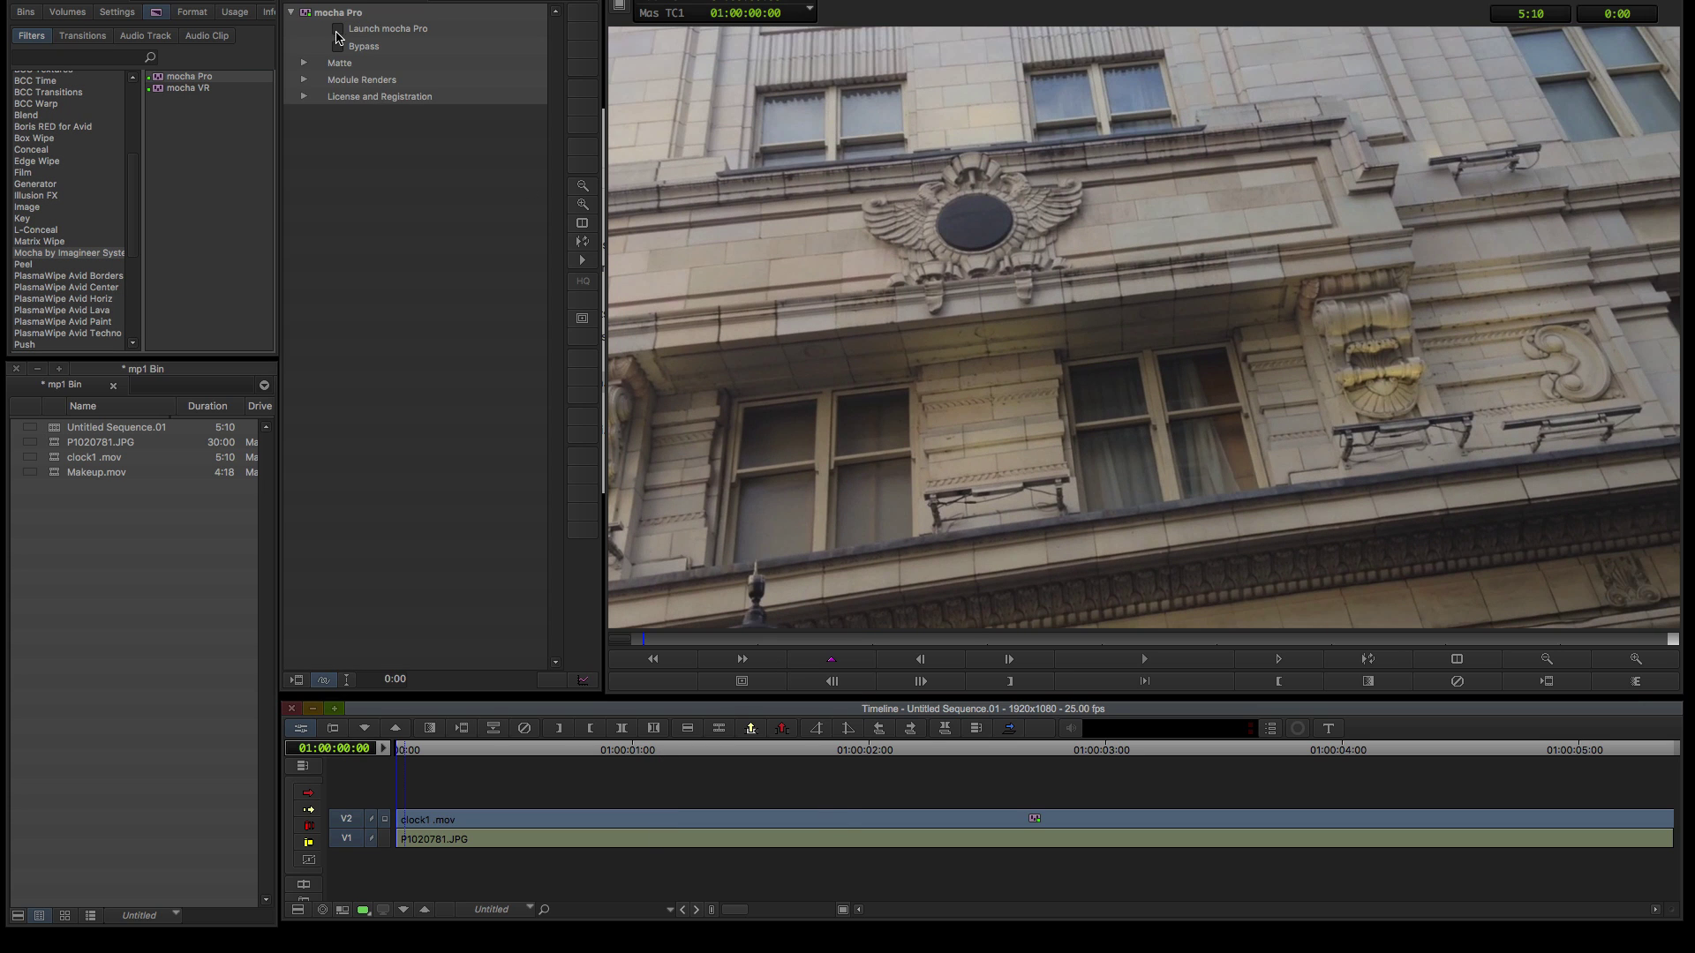
Load Shapes.mocha, move Circle out of the Shapes group, and delete the other preset layers
left_click(337, 29)
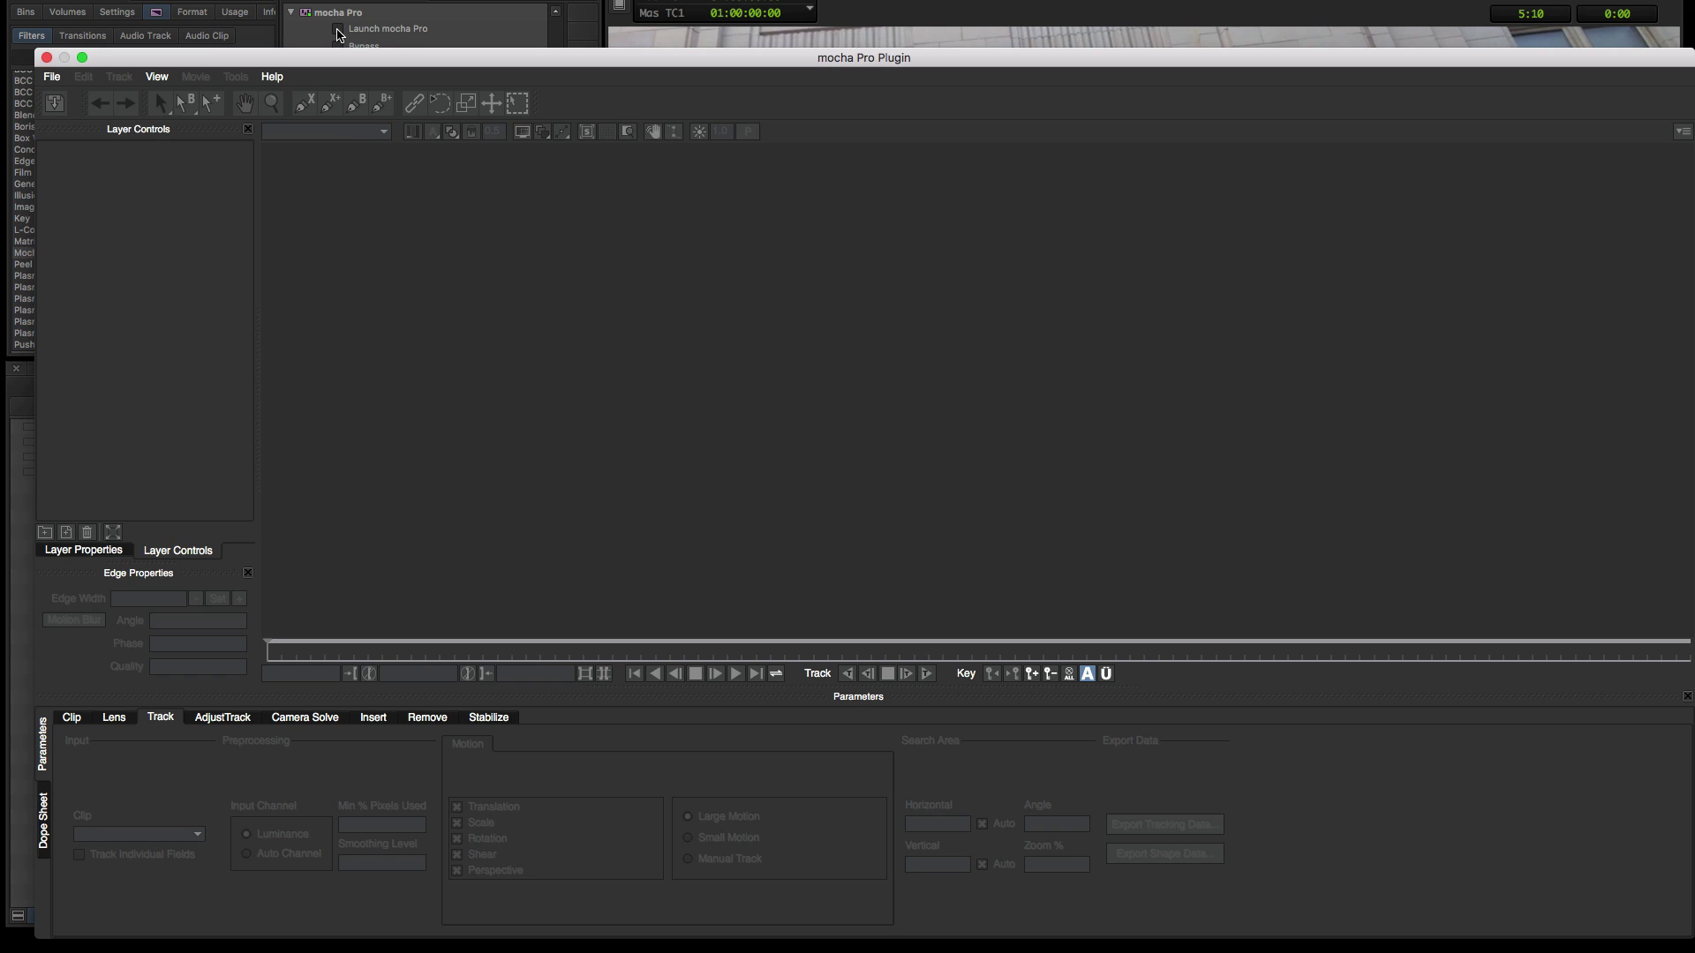
left_click(52, 76)
left_click(71, 104)
double_click(312, 57)
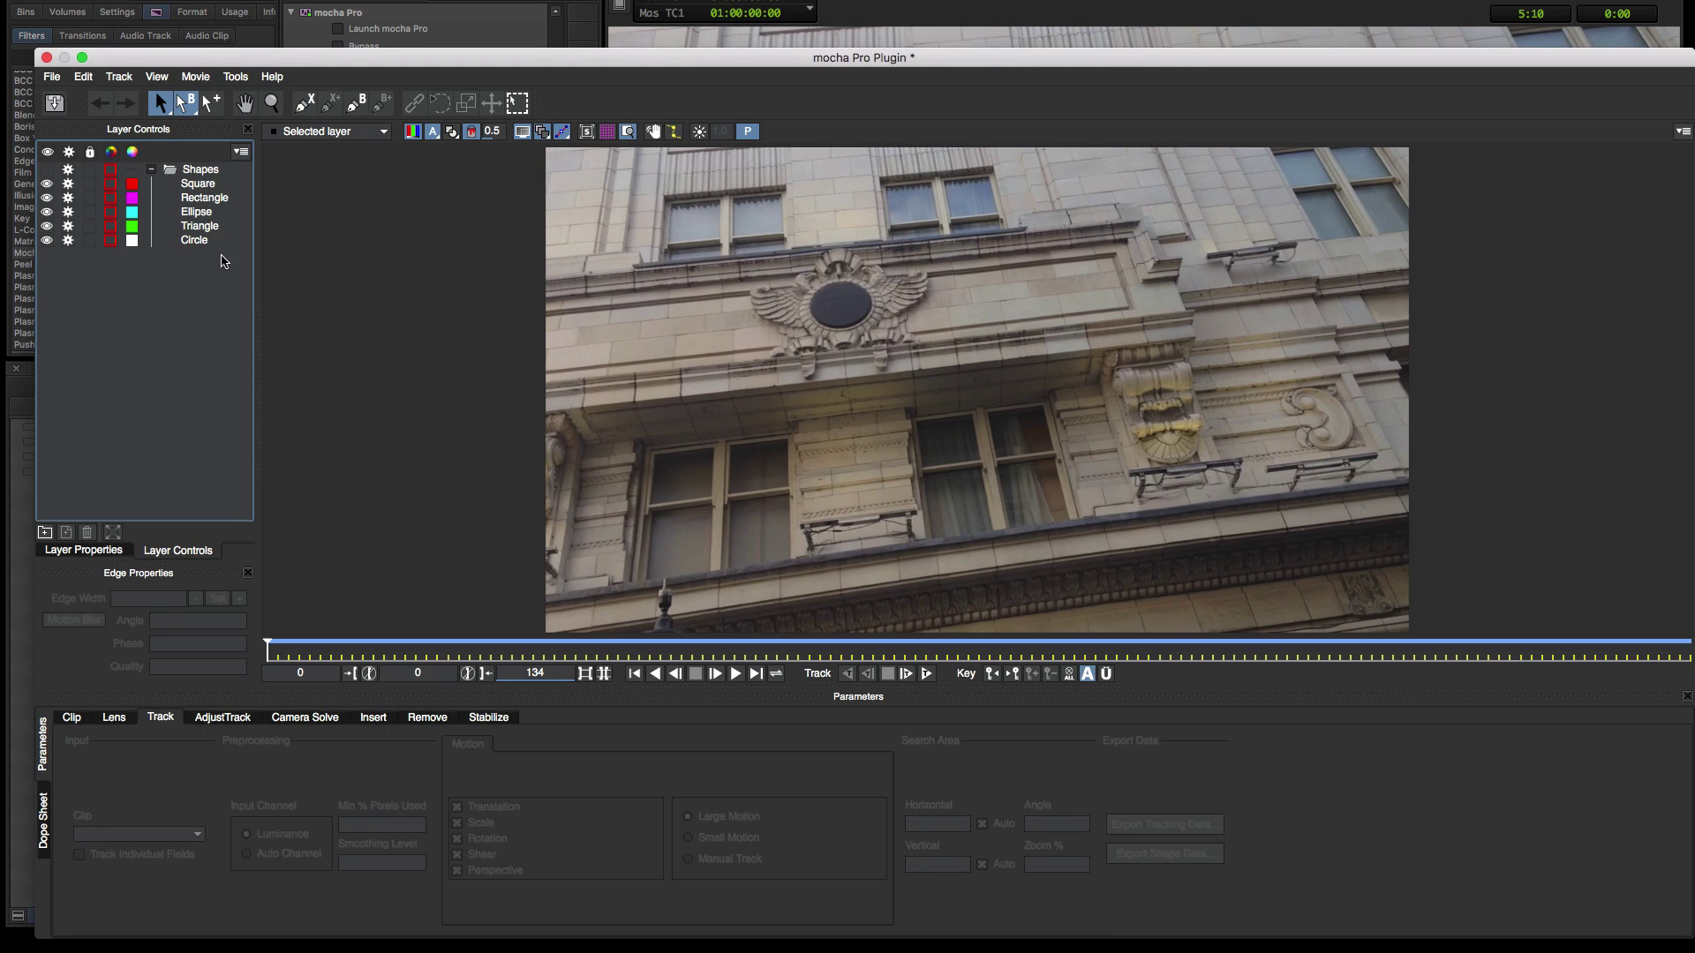
left_click_drag(194, 240, 201, 162)
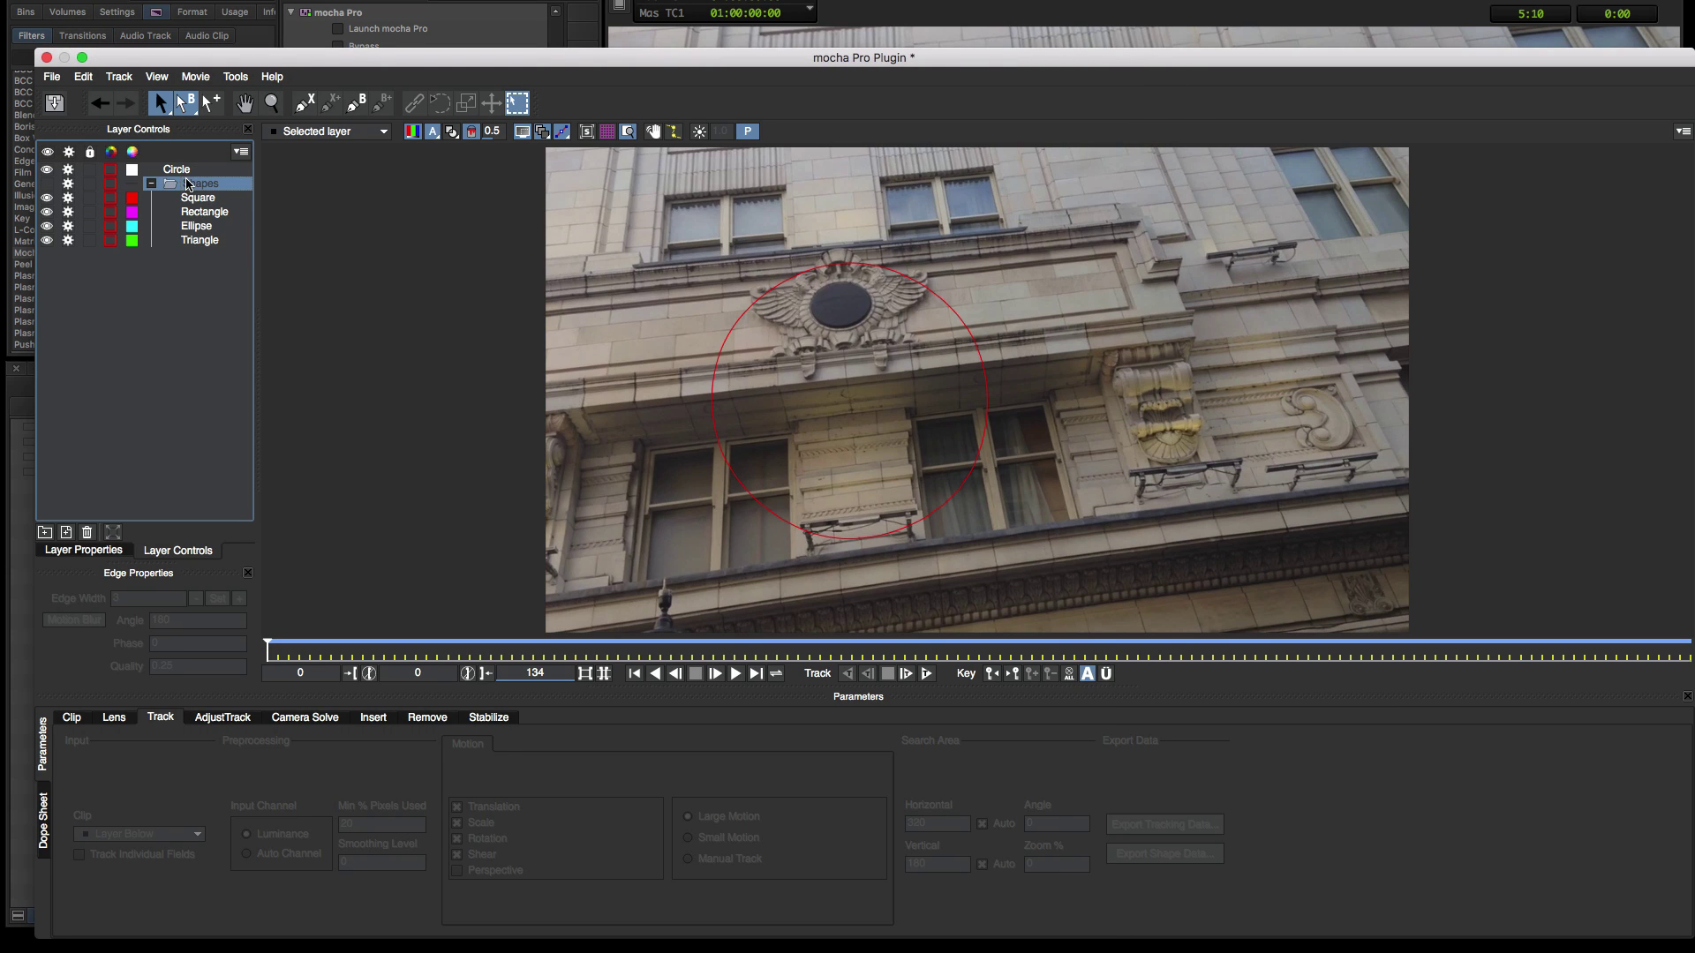
key("Delete")
Fit the circle and its four planar surface corners onto the building's emblem
left_click_drag(1021, 587, 910, 369)
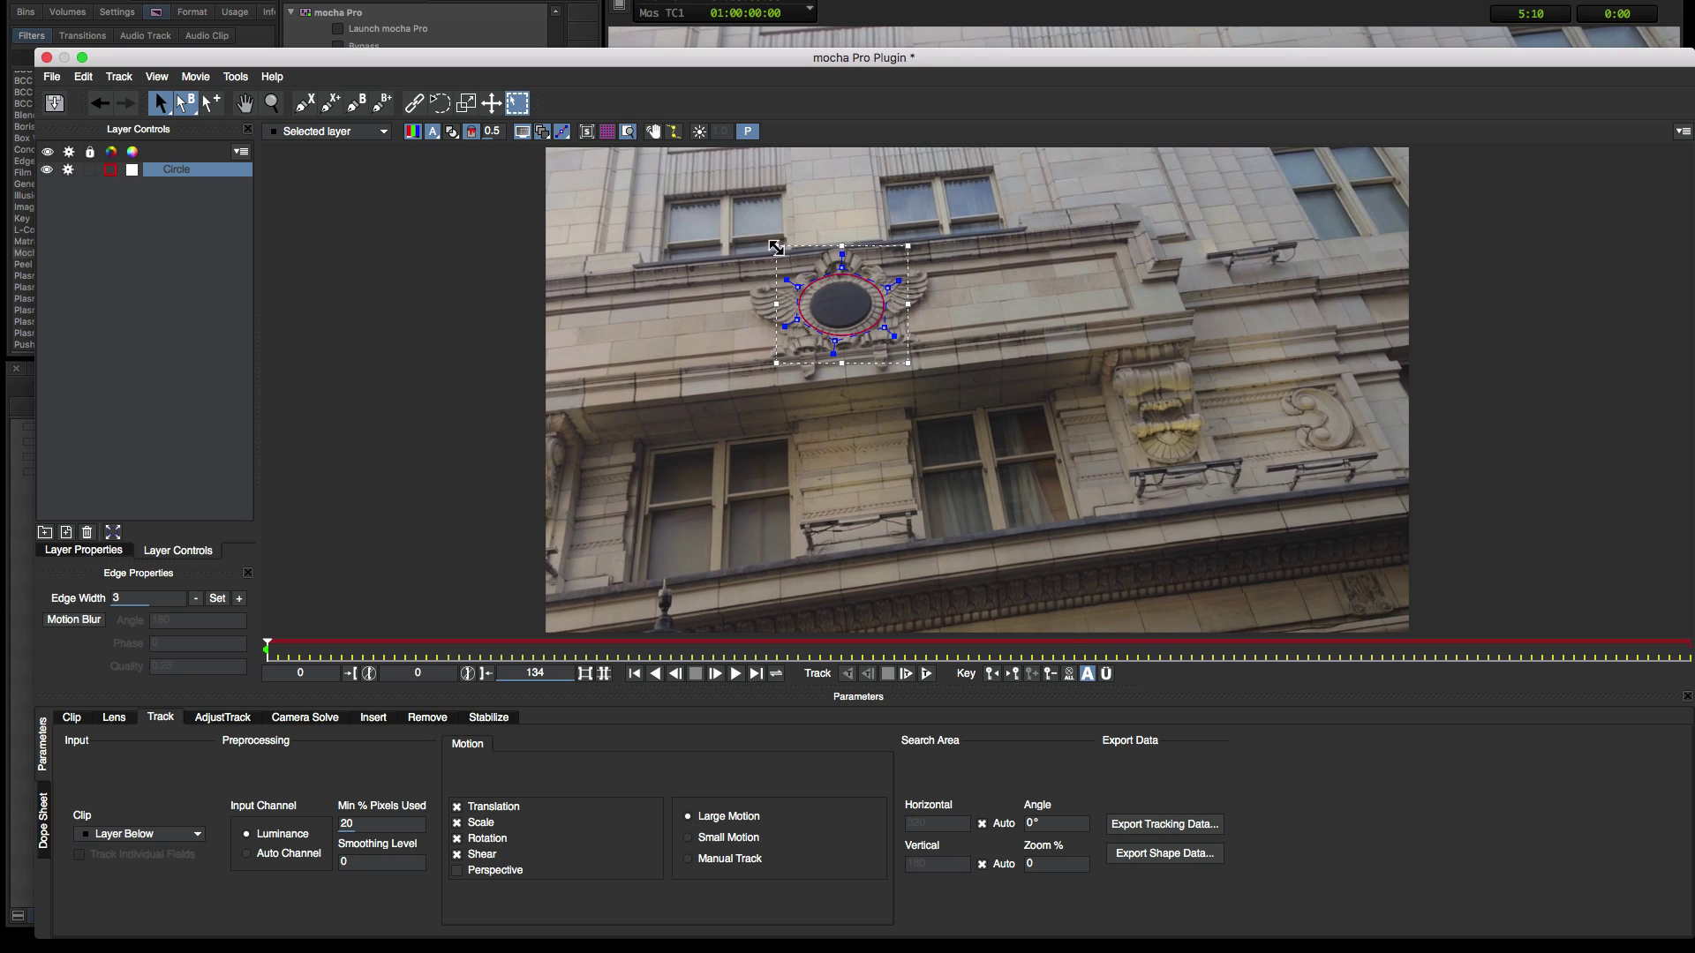
left_click_drag(777, 249, 790, 264)
left_click(589, 132)
left_click_drag(971, 262, 893, 272)
left_click_drag(724, 263, 779, 280)
left_click_drag(725, 528, 781, 351)
left_click_drag(967, 529, 904, 347)
Enable Perspective, set minimum pixels used to 41, and track the circle forward
left_click(457, 871)
left_click_drag(346, 823, 437, 822)
left_click(926, 674)
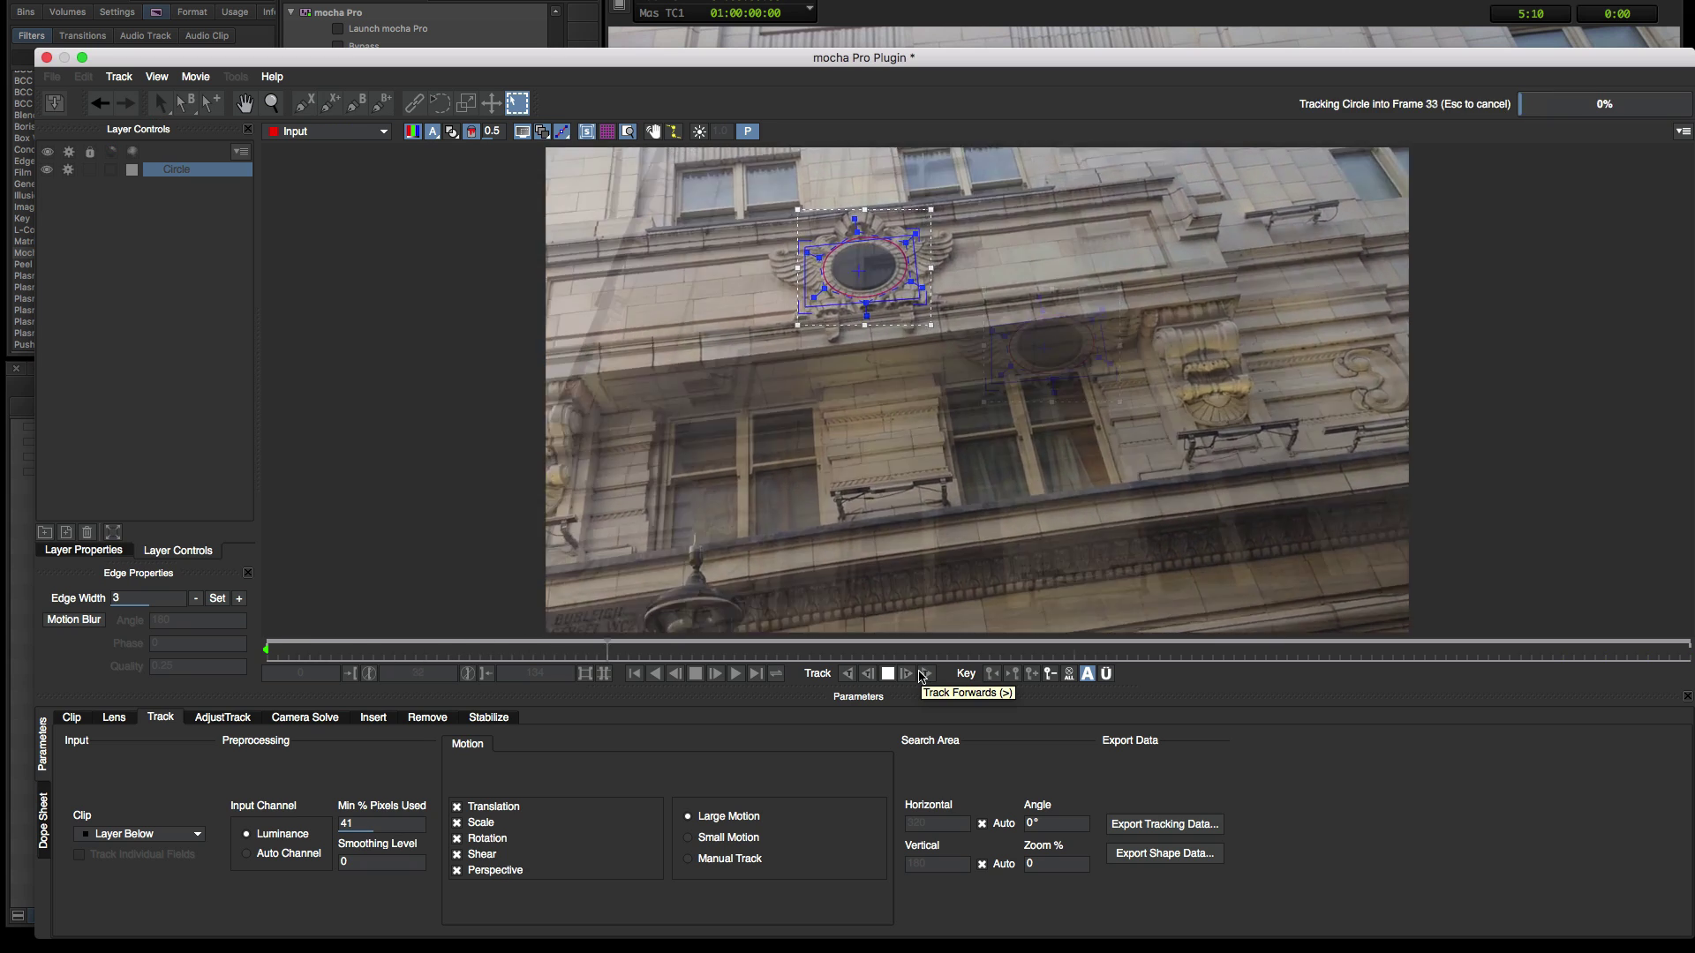
Tighten the circle's box around the emblem on the first frame
left_click(635, 673)
left_click_drag(777, 249, 785, 248)
left_click_drag(842, 364, 845, 358)
left_click_drag(907, 248, 896, 254)
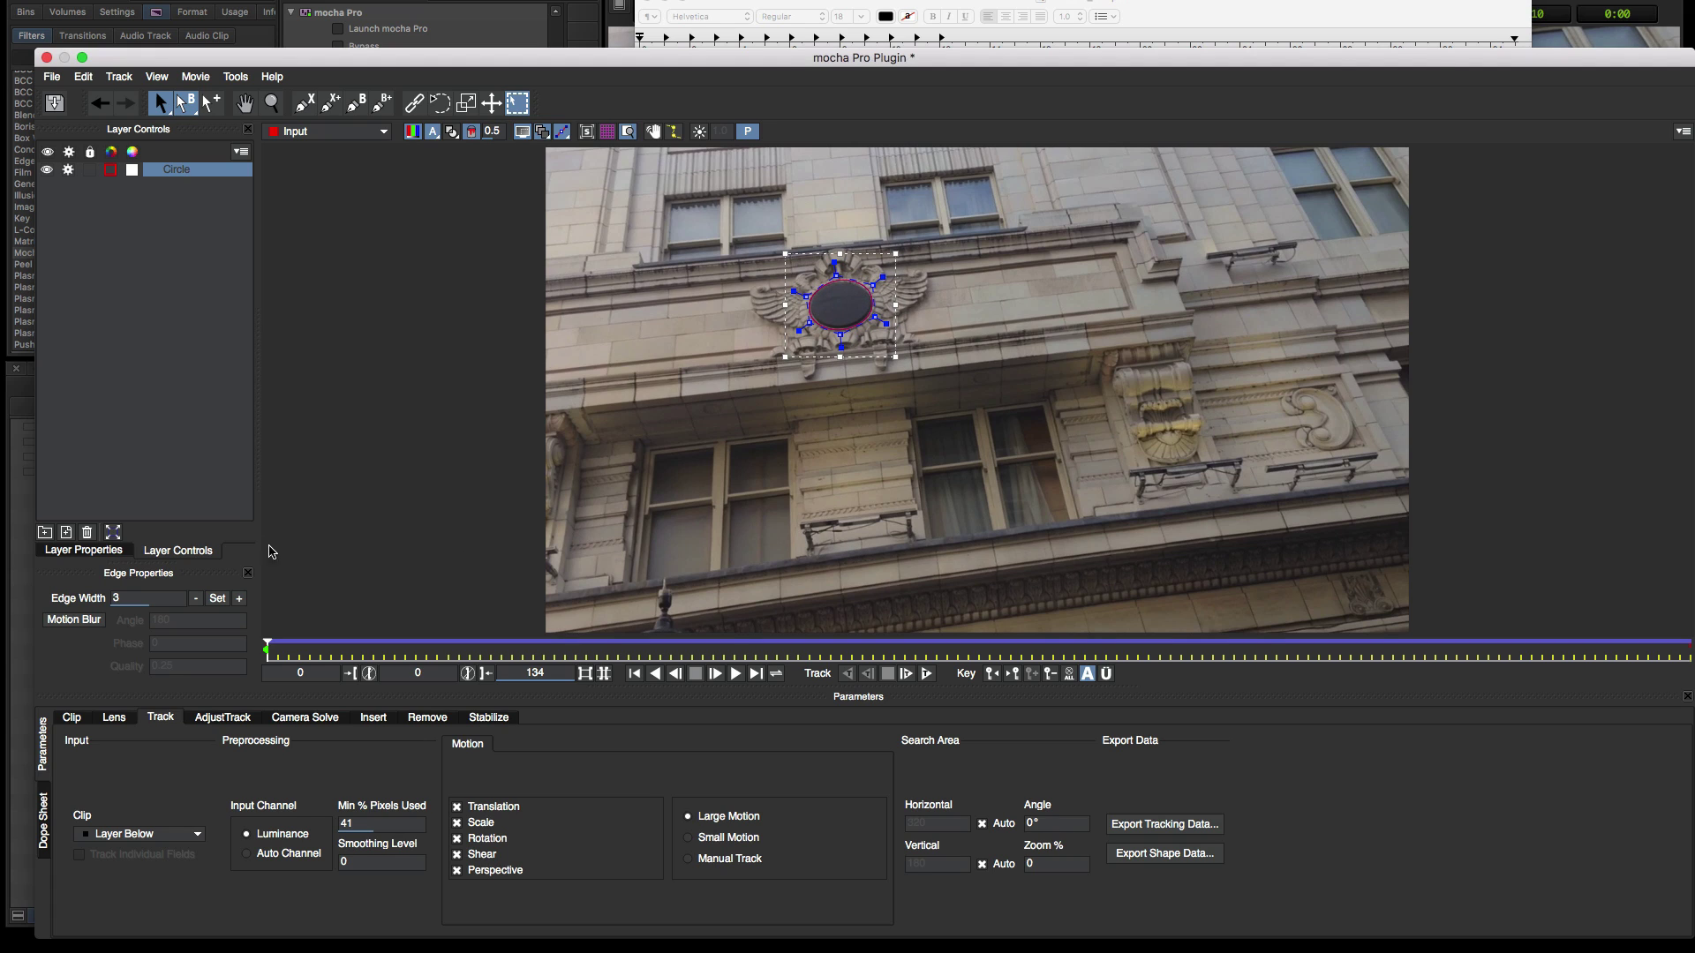
Insert the clock footage into the tracked shape, masked by all foreground layers
left_click(88, 550)
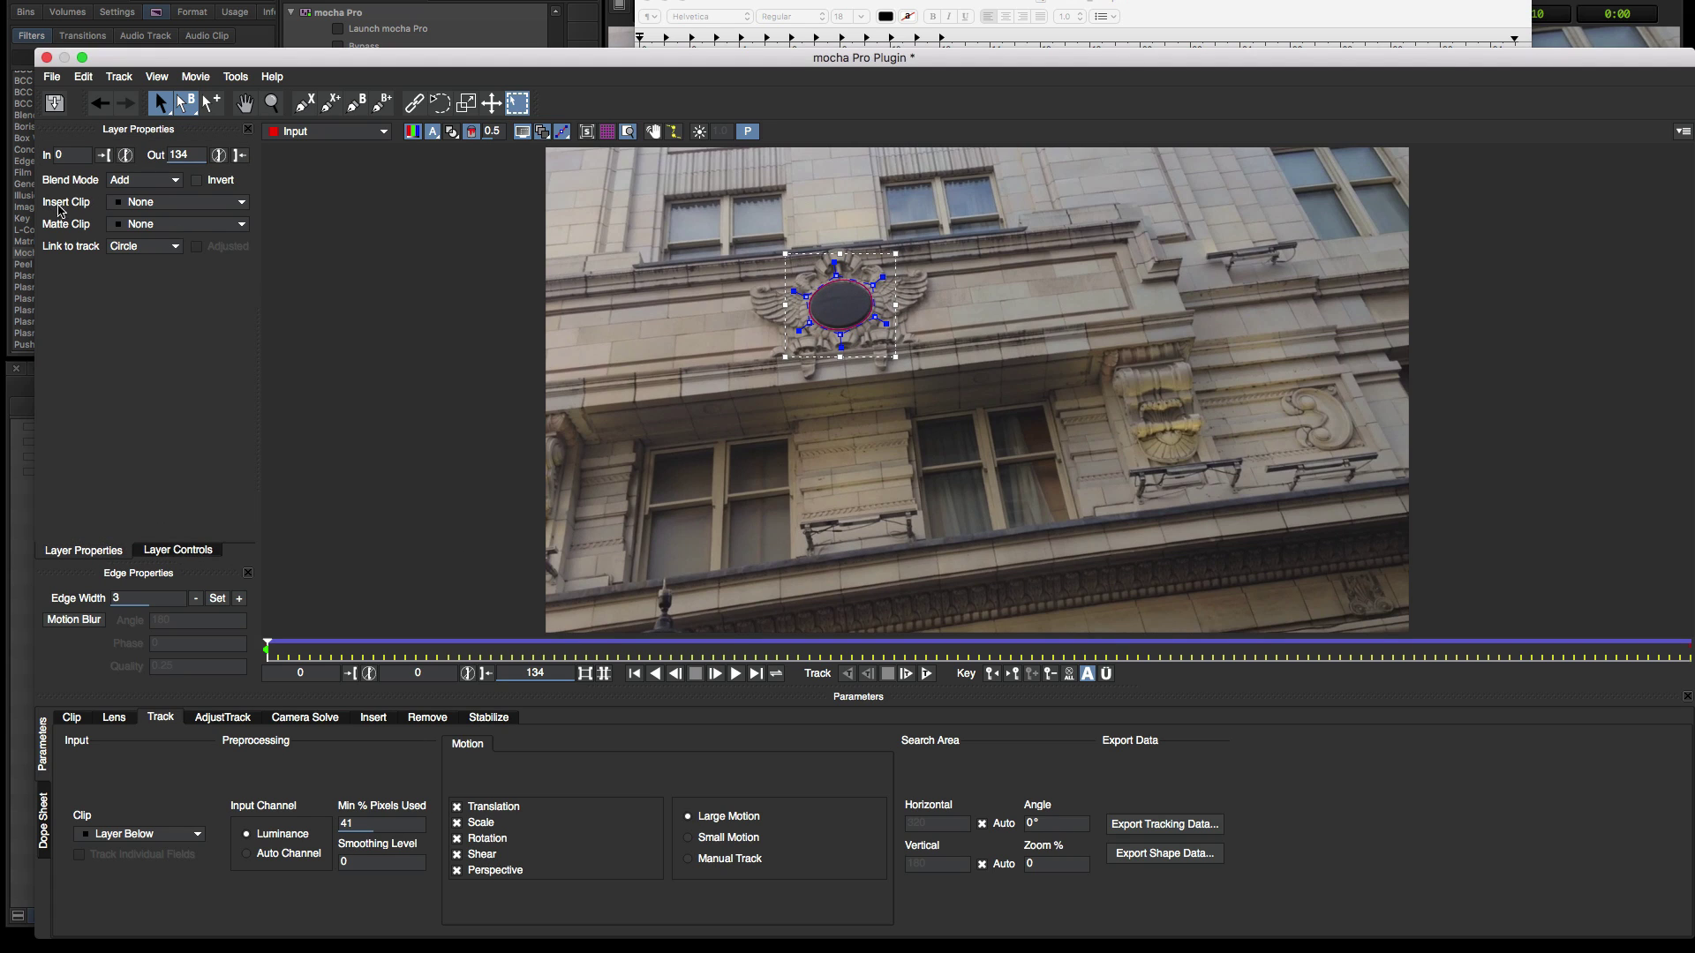
left_click(158, 205)
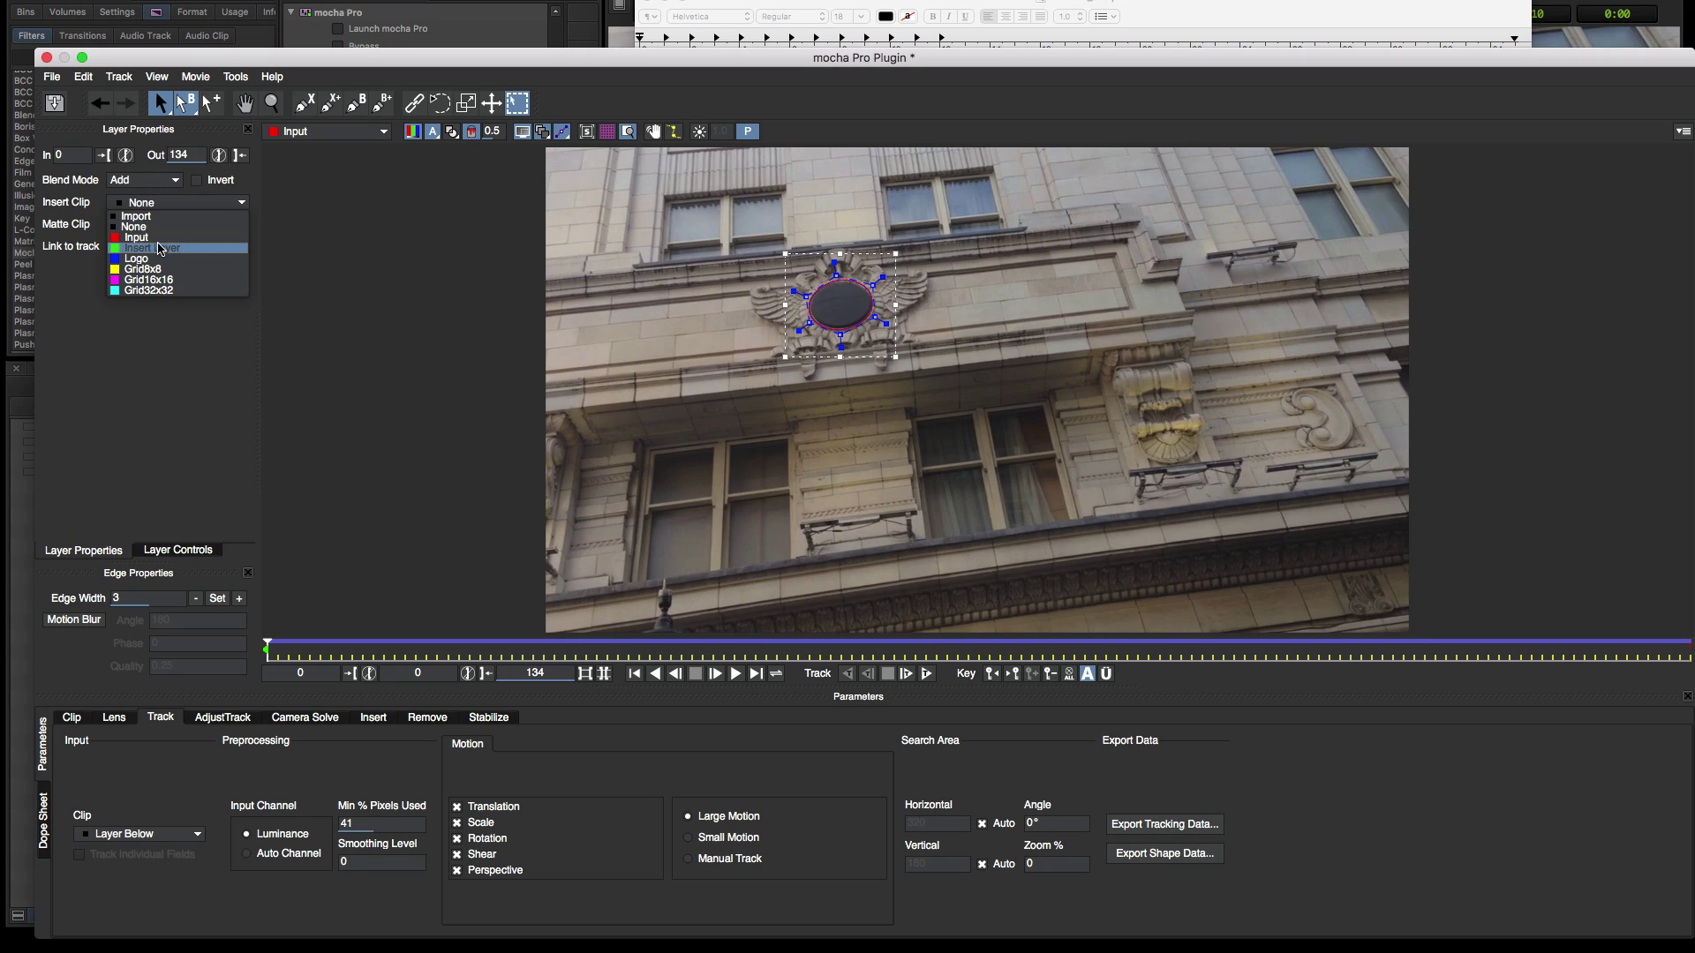
left_click(157, 248)
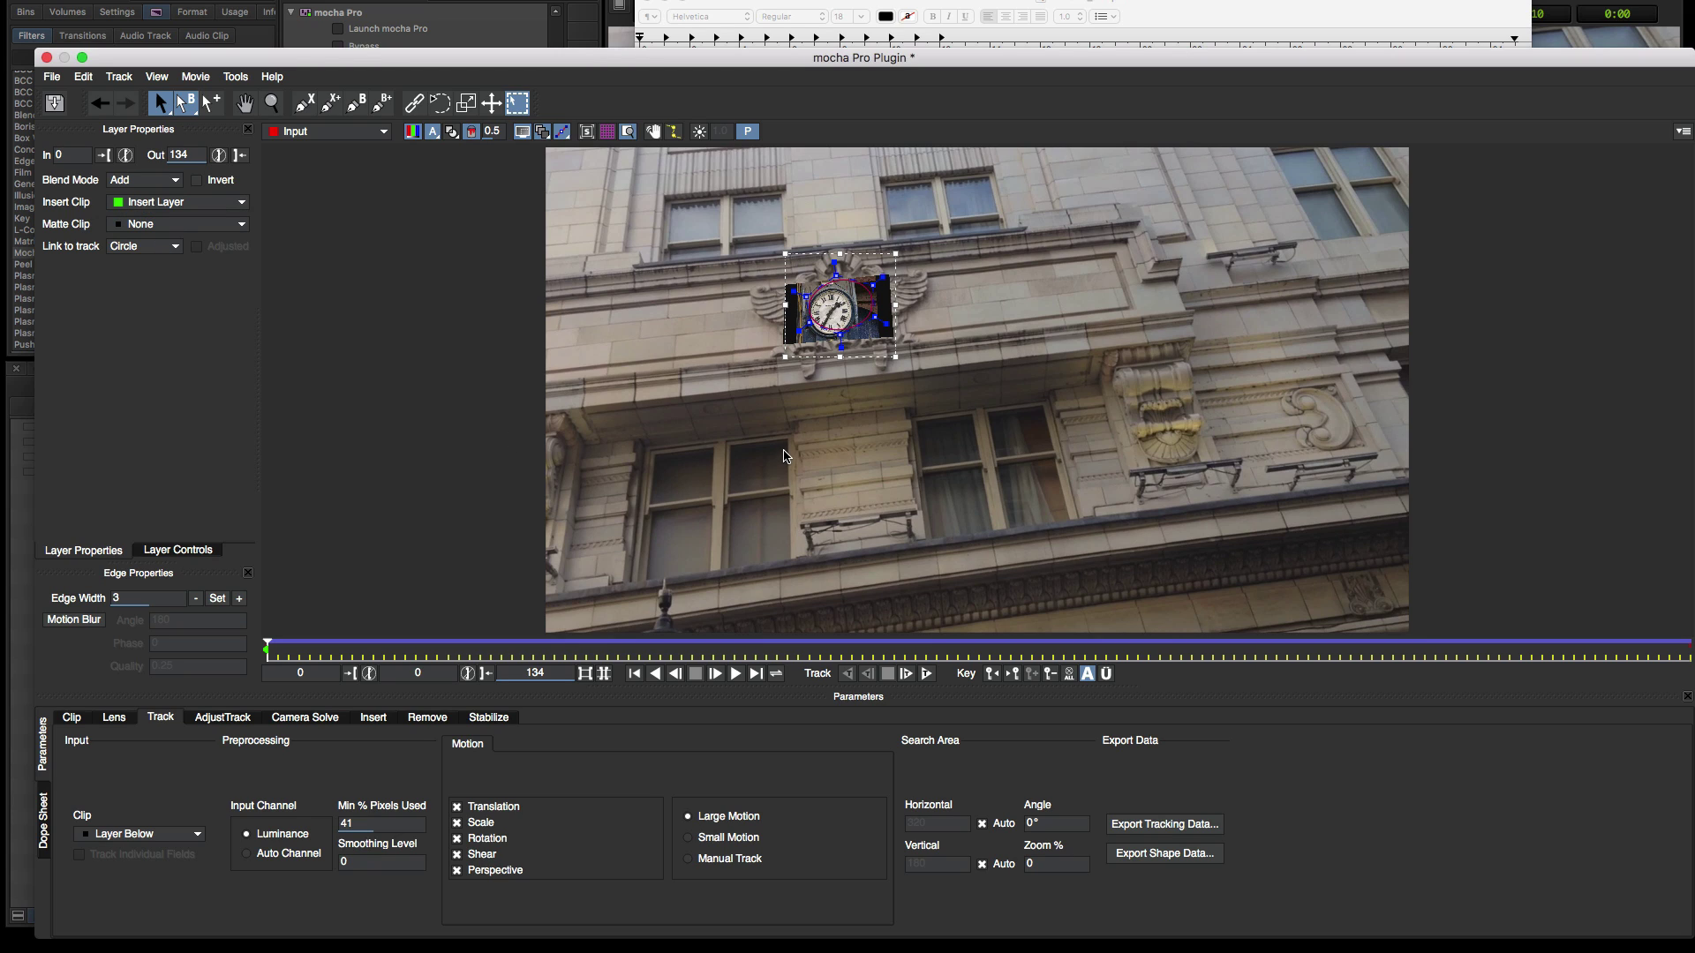
left_click(373, 717)
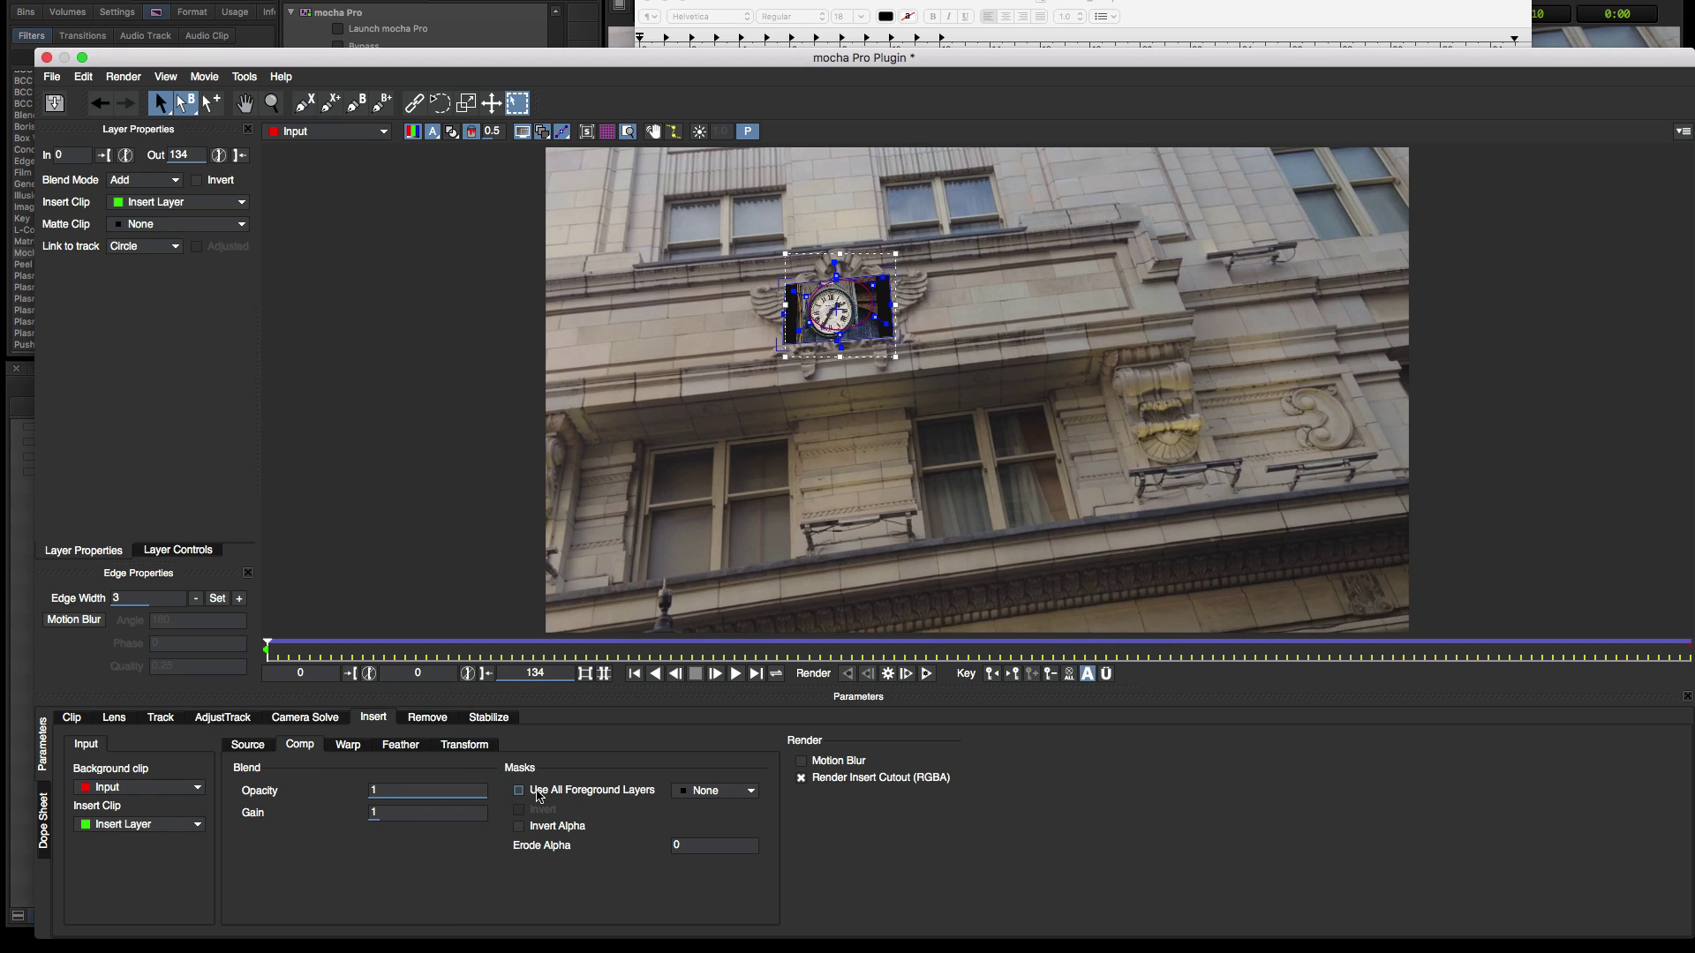
left_click(535, 791)
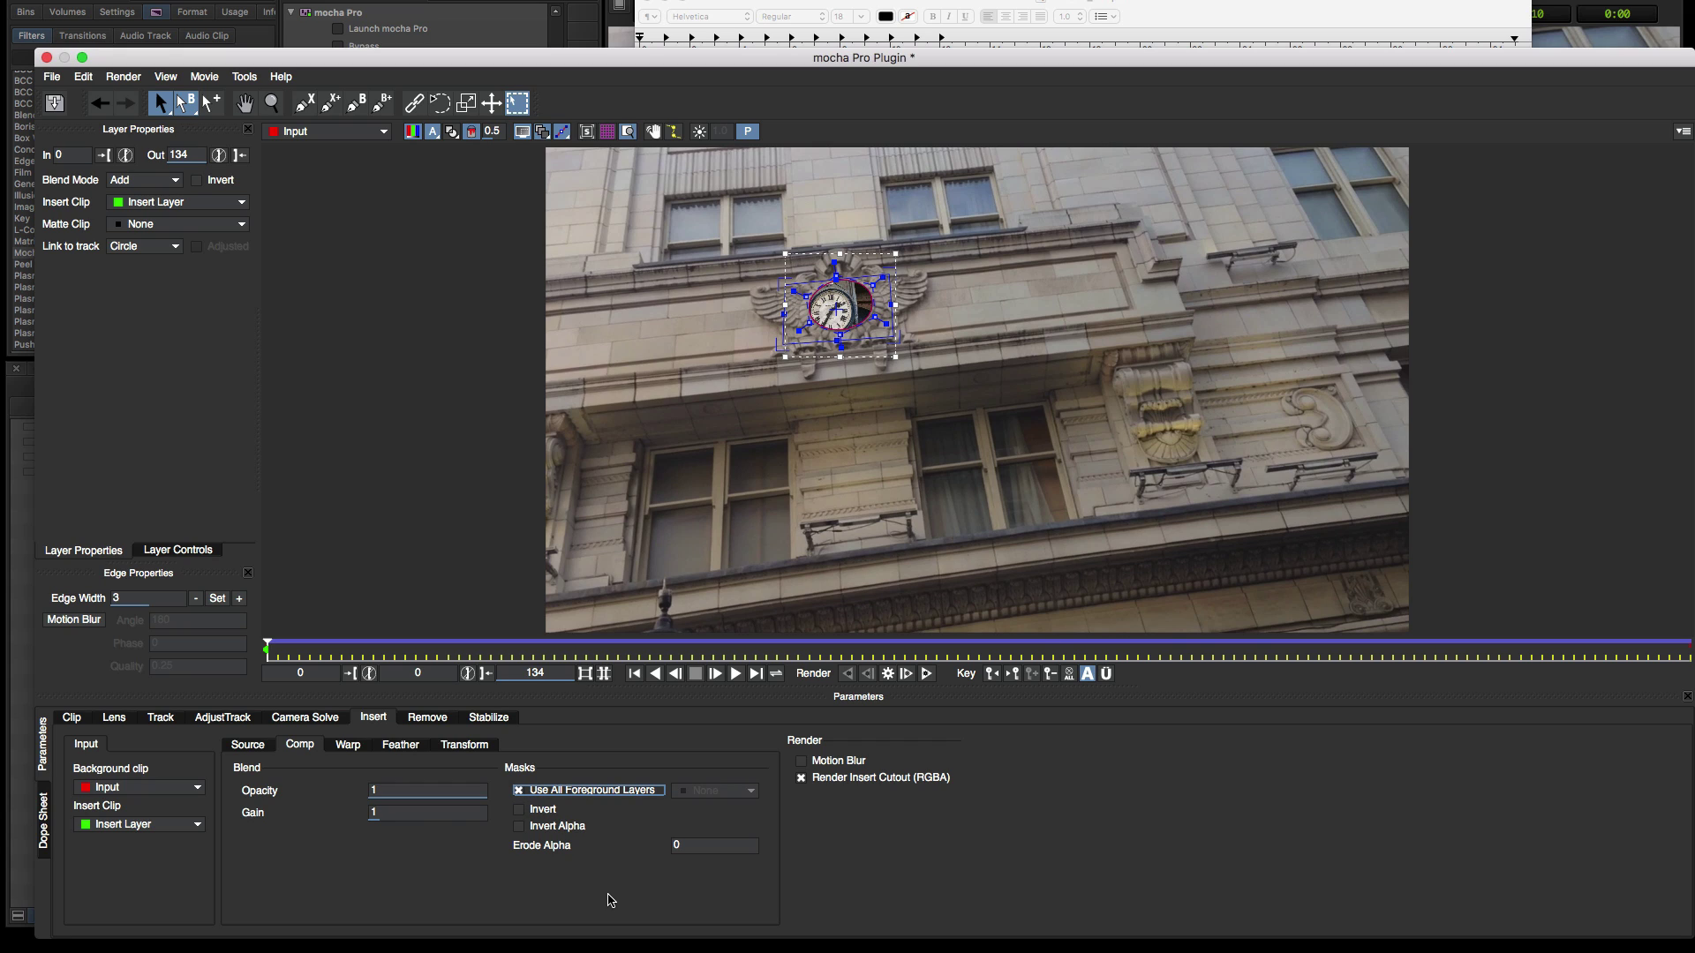
Scale the clock insert to 1.39, refine its planar surface corners, and review the shot
left_click(488, 751)
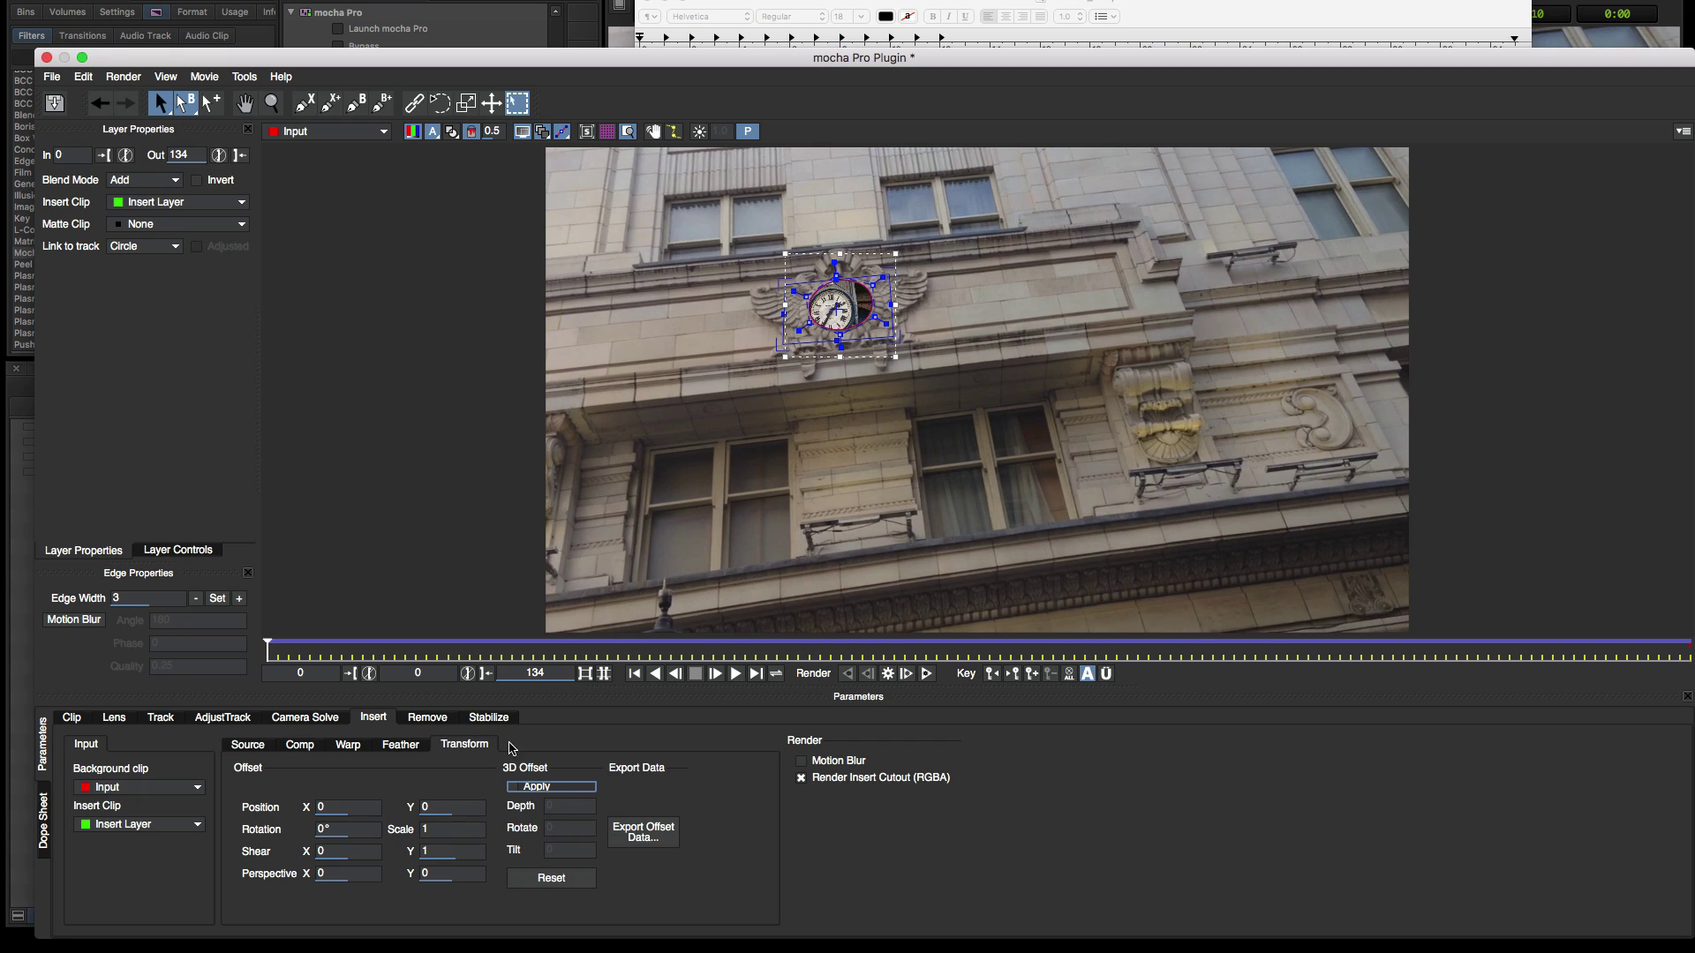
left_click_drag(459, 838, 494, 835)
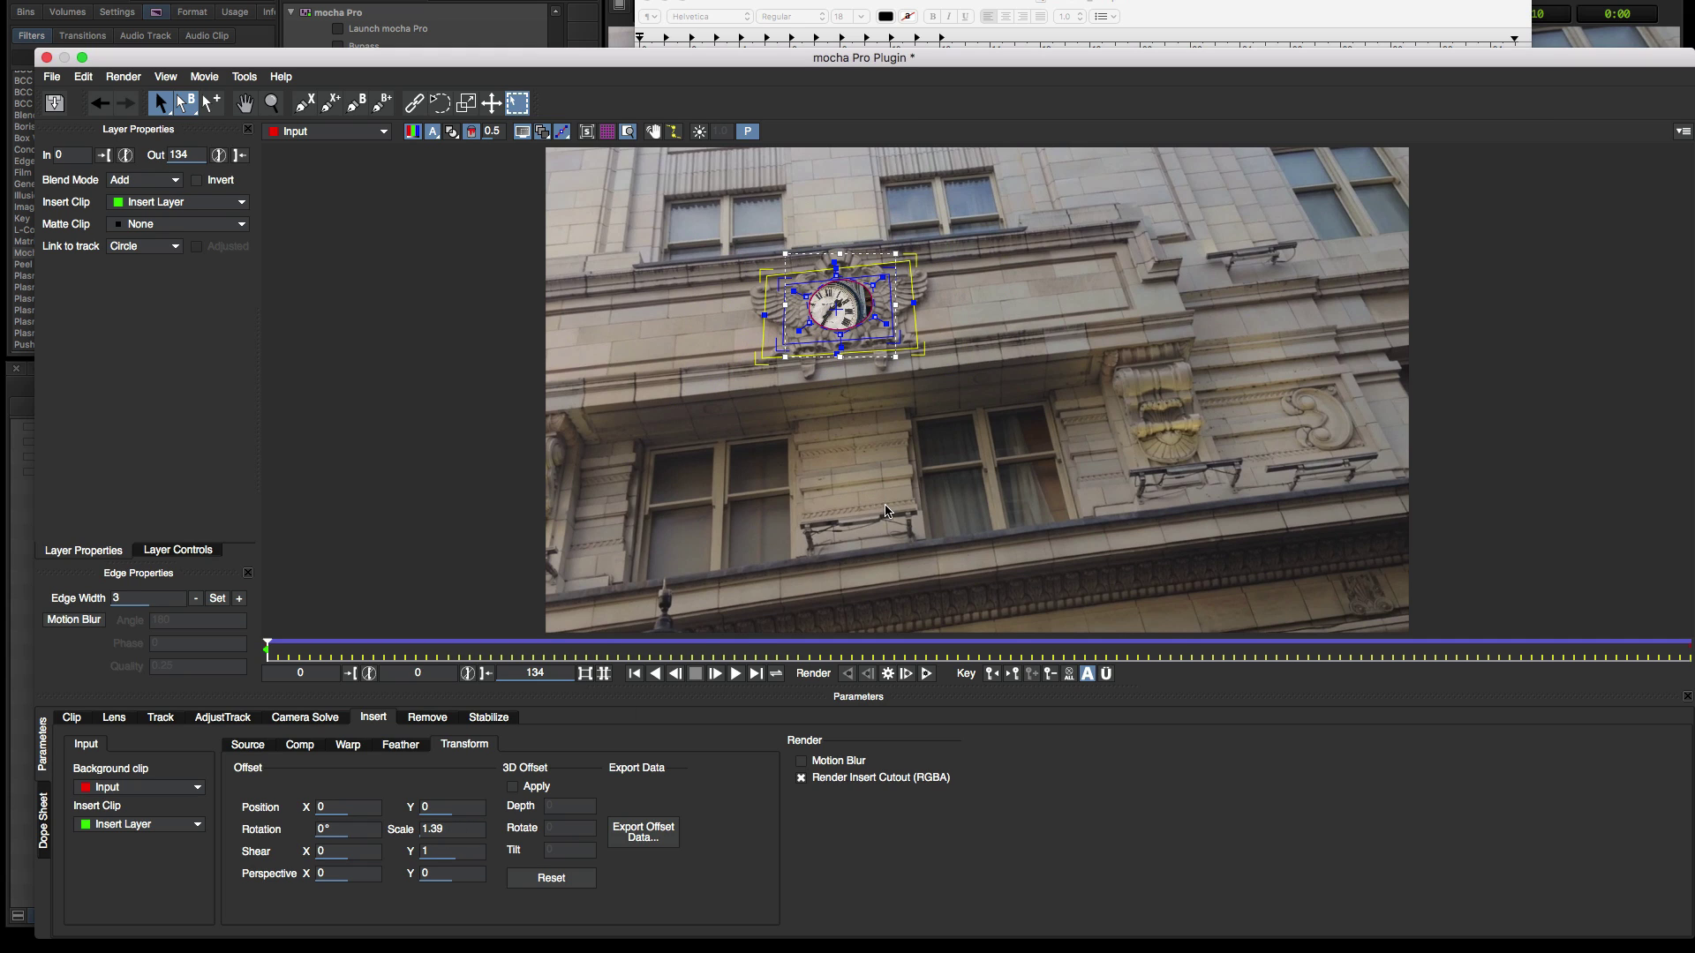
left_click(143, 719)
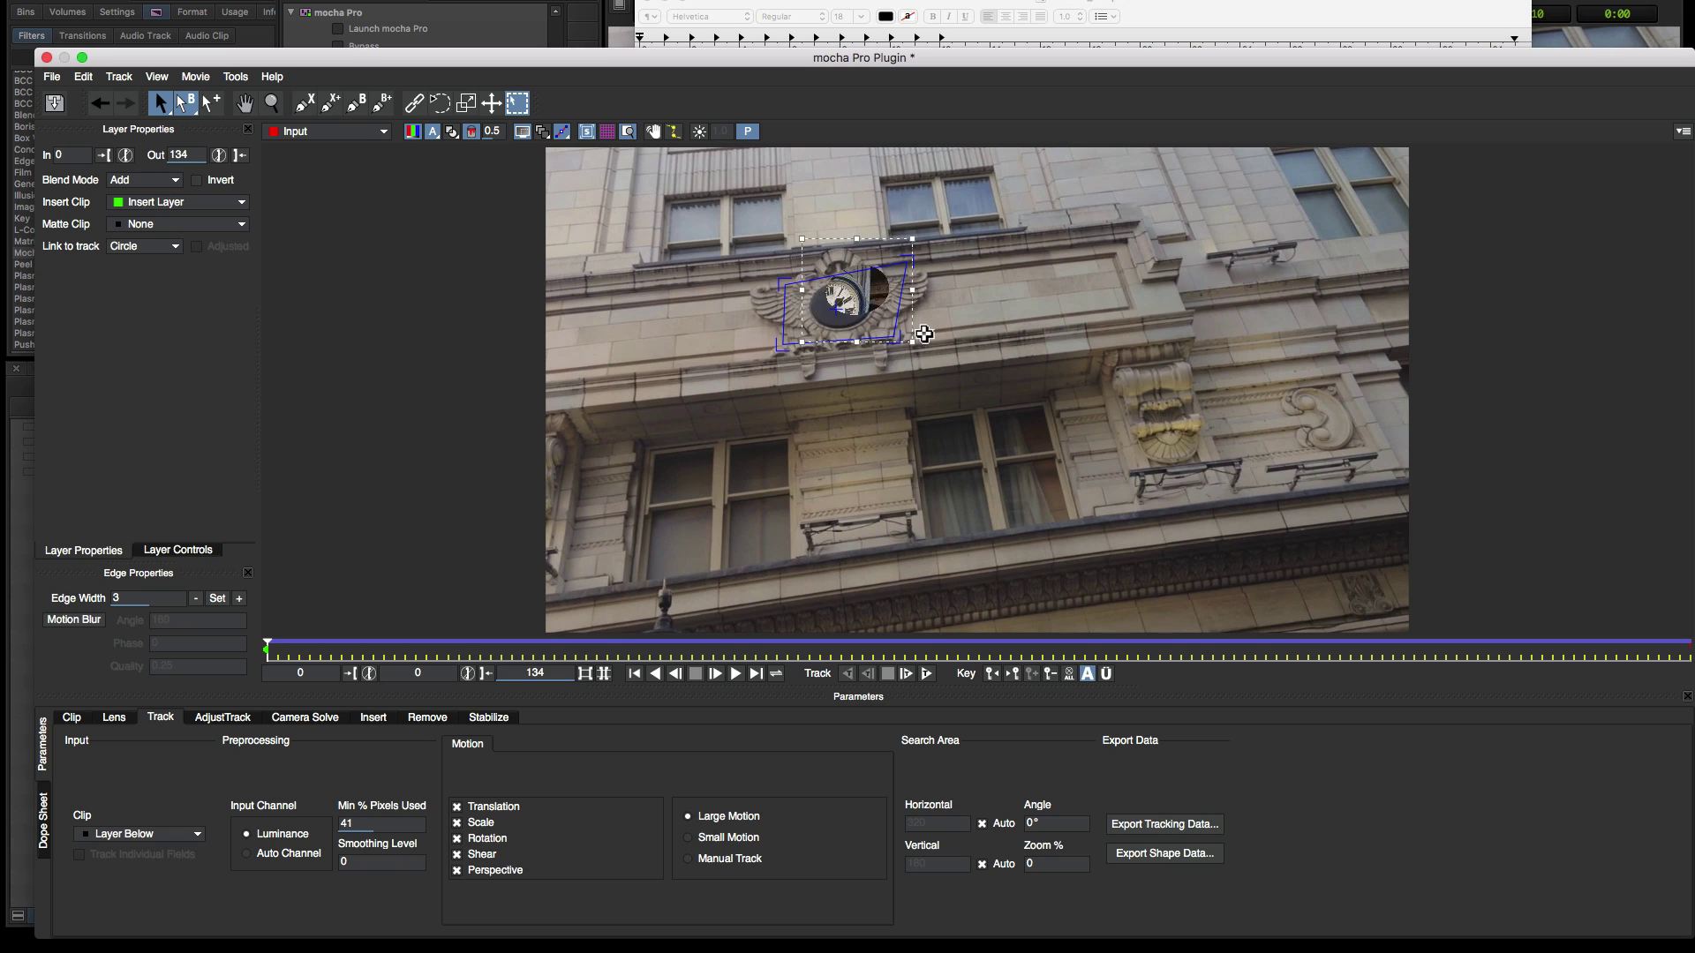
left_click_drag(902, 345, 923, 324)
left_click_drag(792, 314, 786, 309)
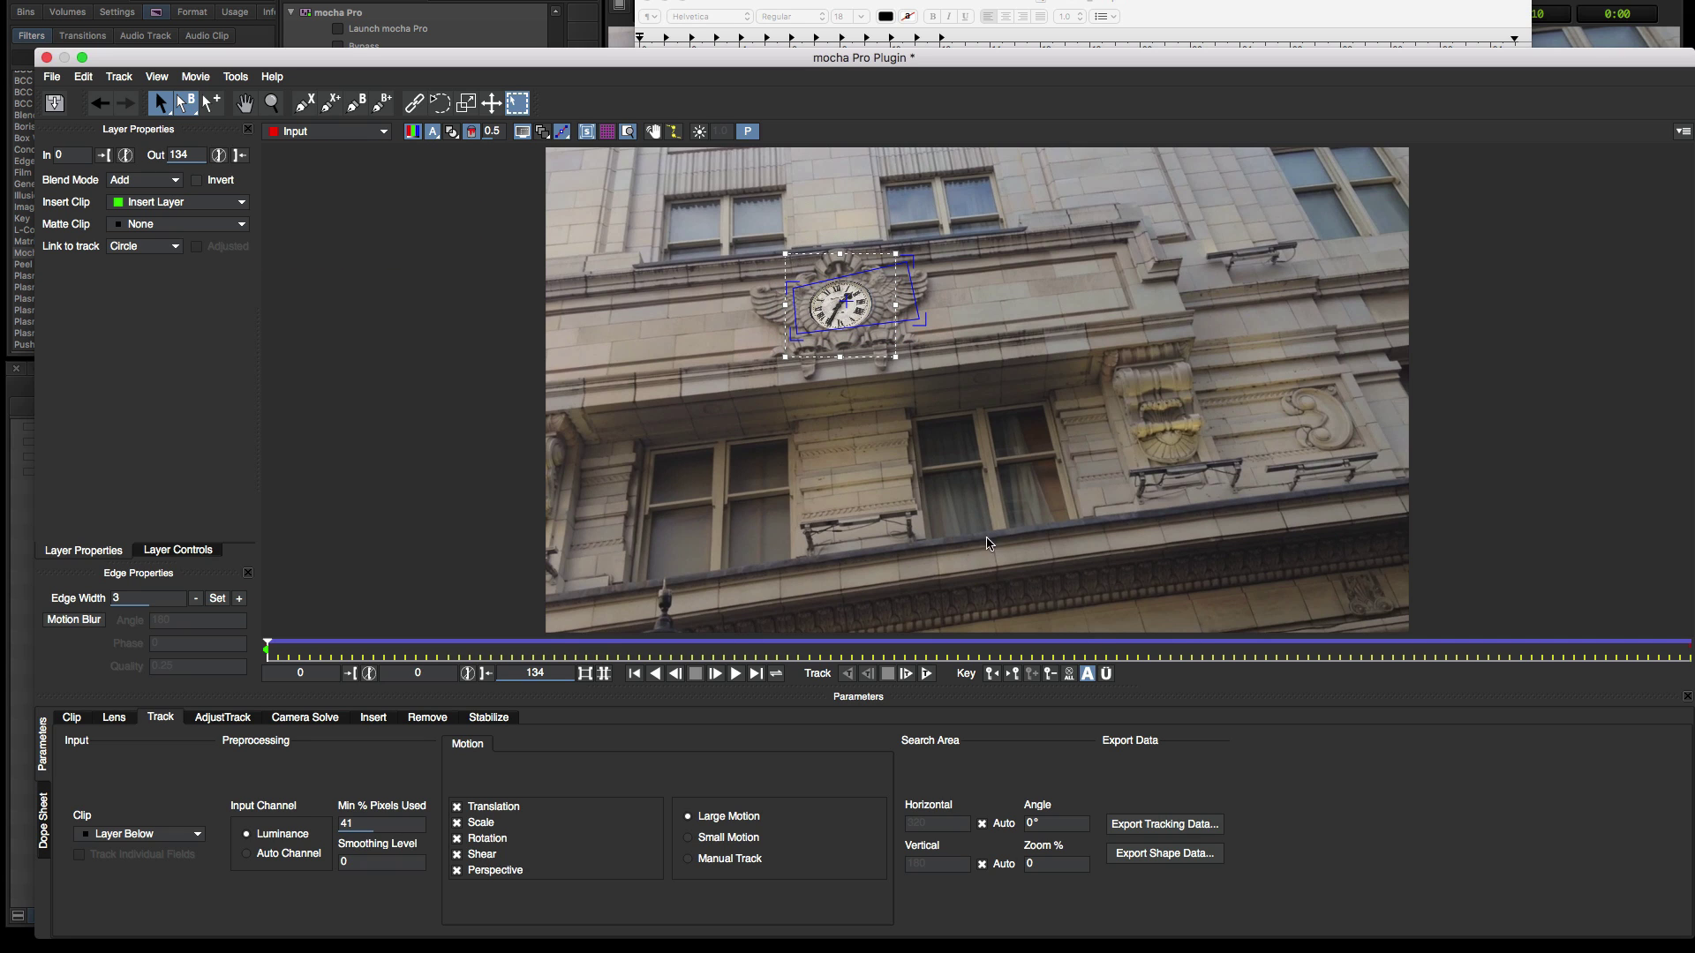
left_click_drag(269, 655, 268, 655)
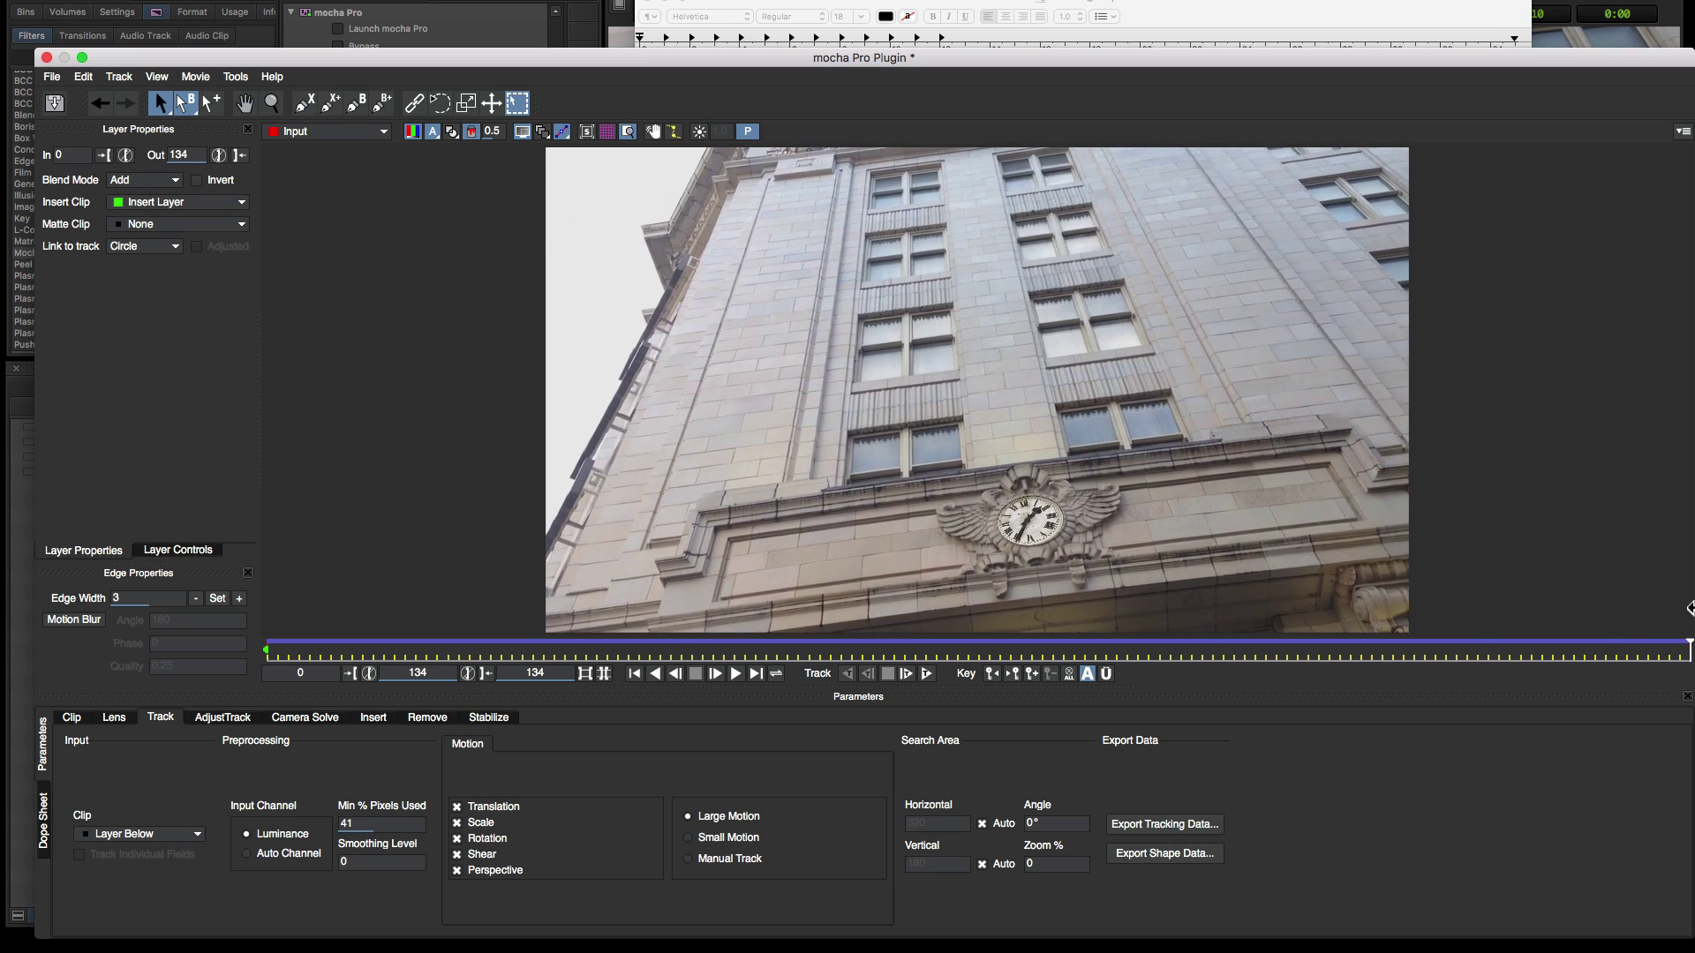
Return to Media Composer and check View Matte and Apply Matte by toggling each
key("super+q")
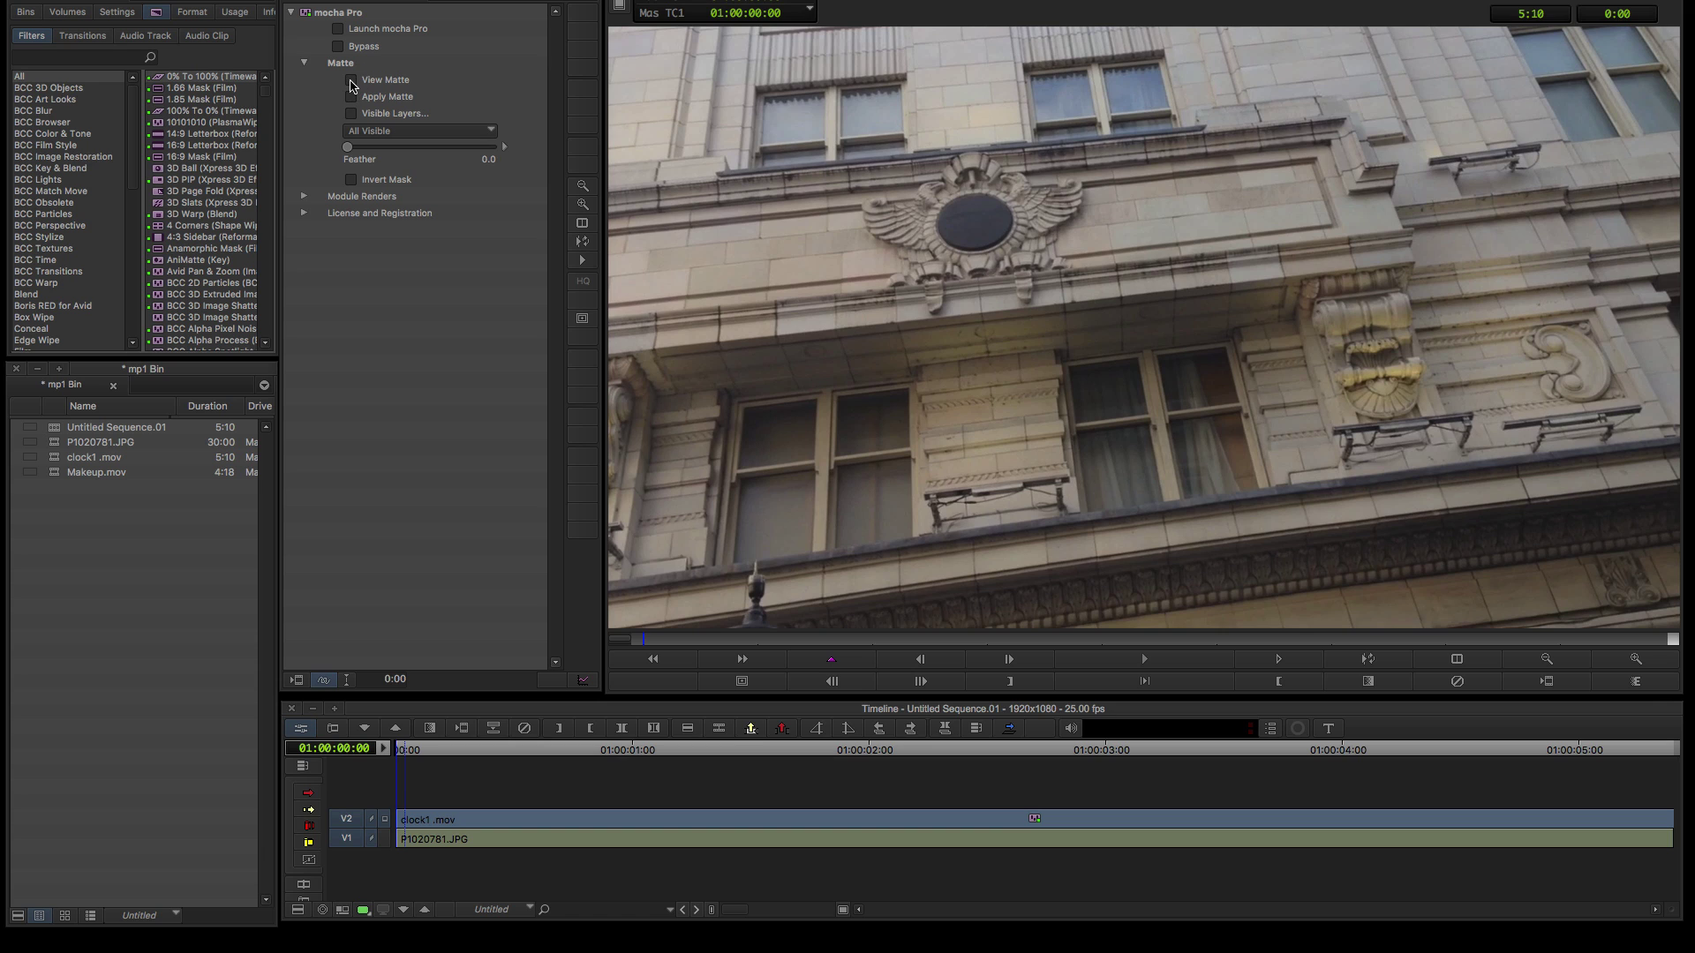
left_click(351, 81)
left_click(351, 81)
left_click(353, 97)
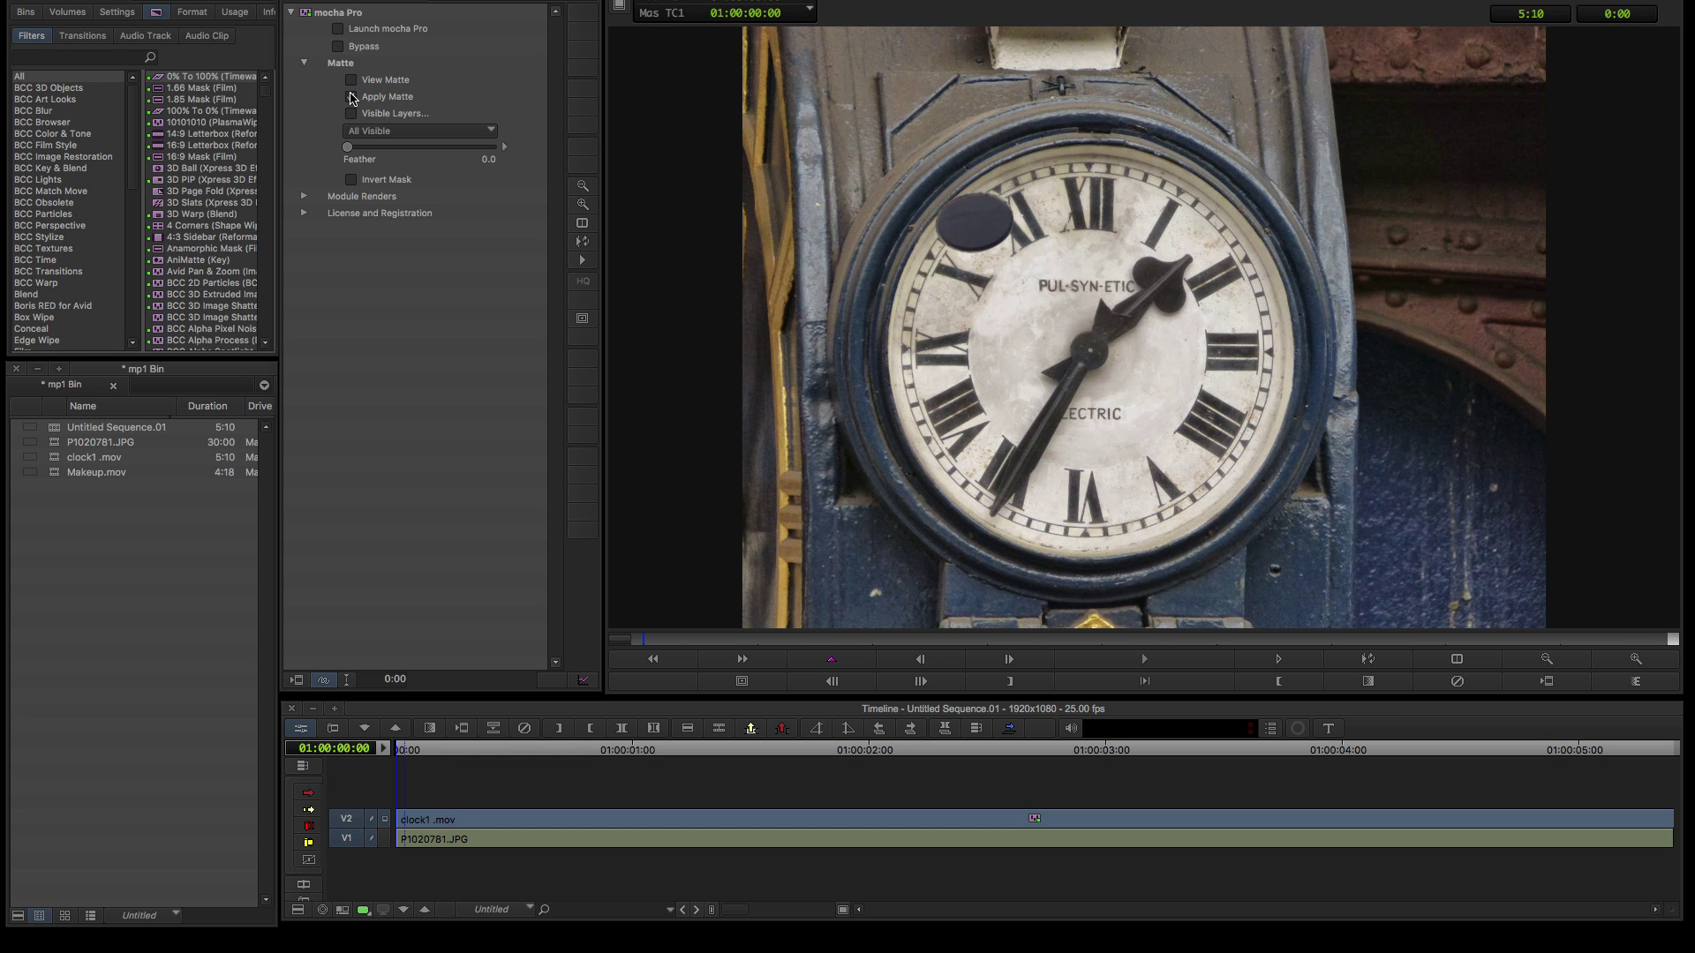
left_click(352, 97)
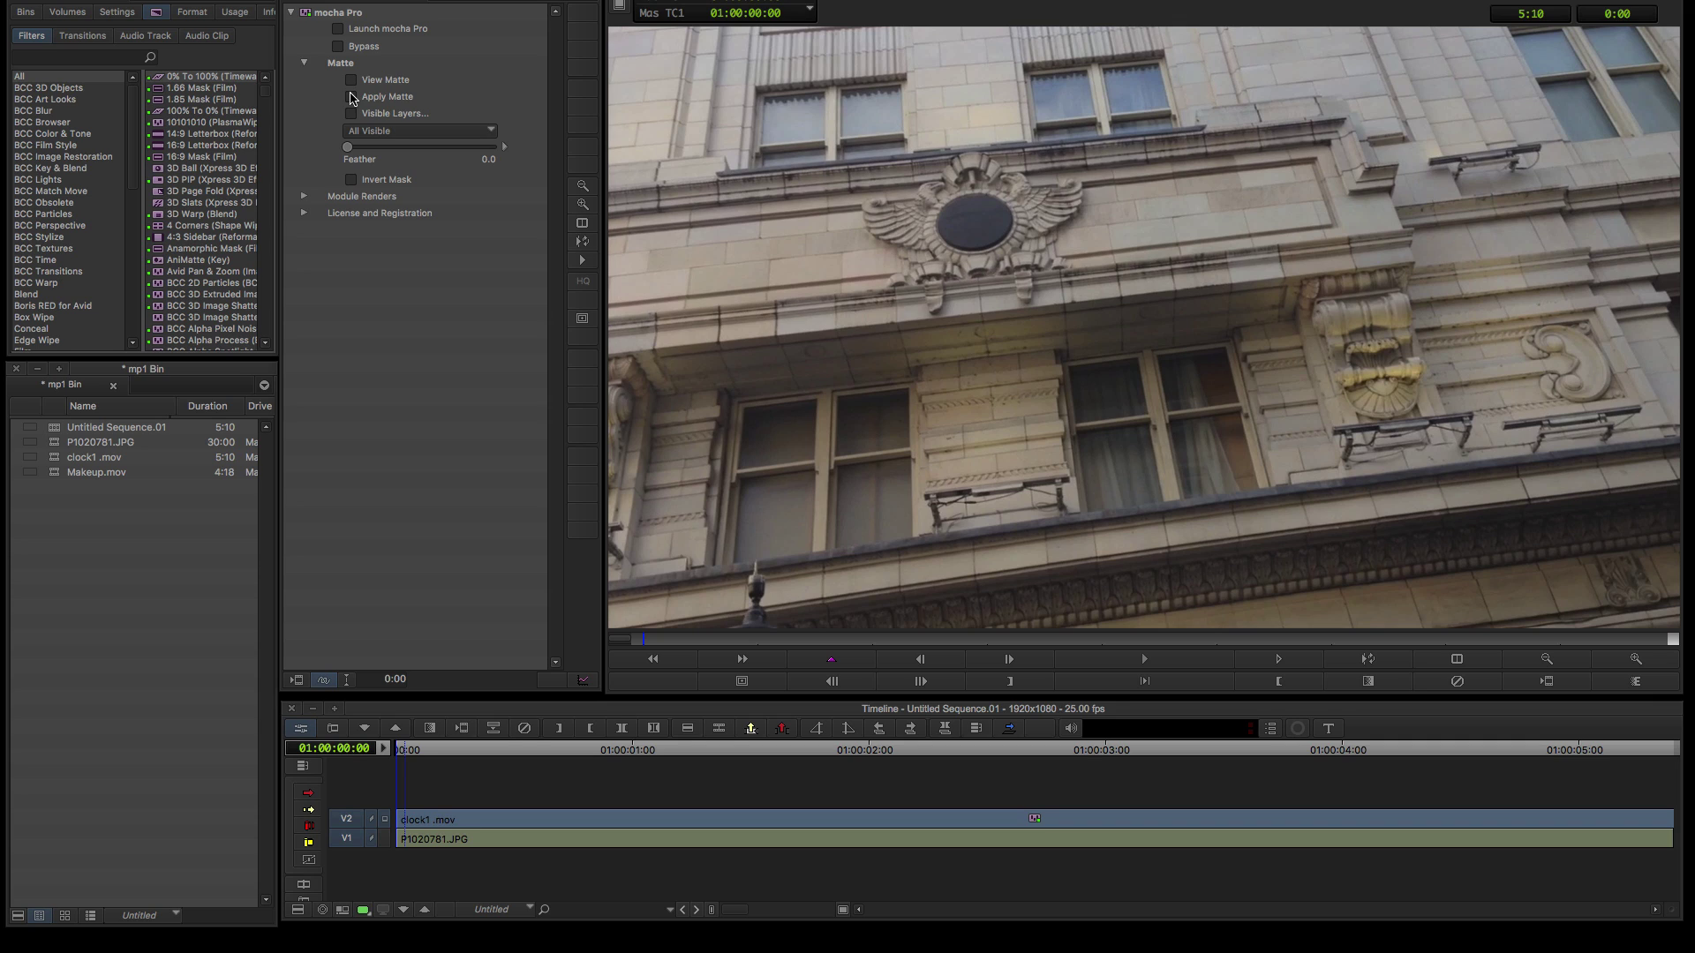
left_click(305, 63)
Enable Render under Module Renders and scrub through the composited clock shot
left_click(304, 80)
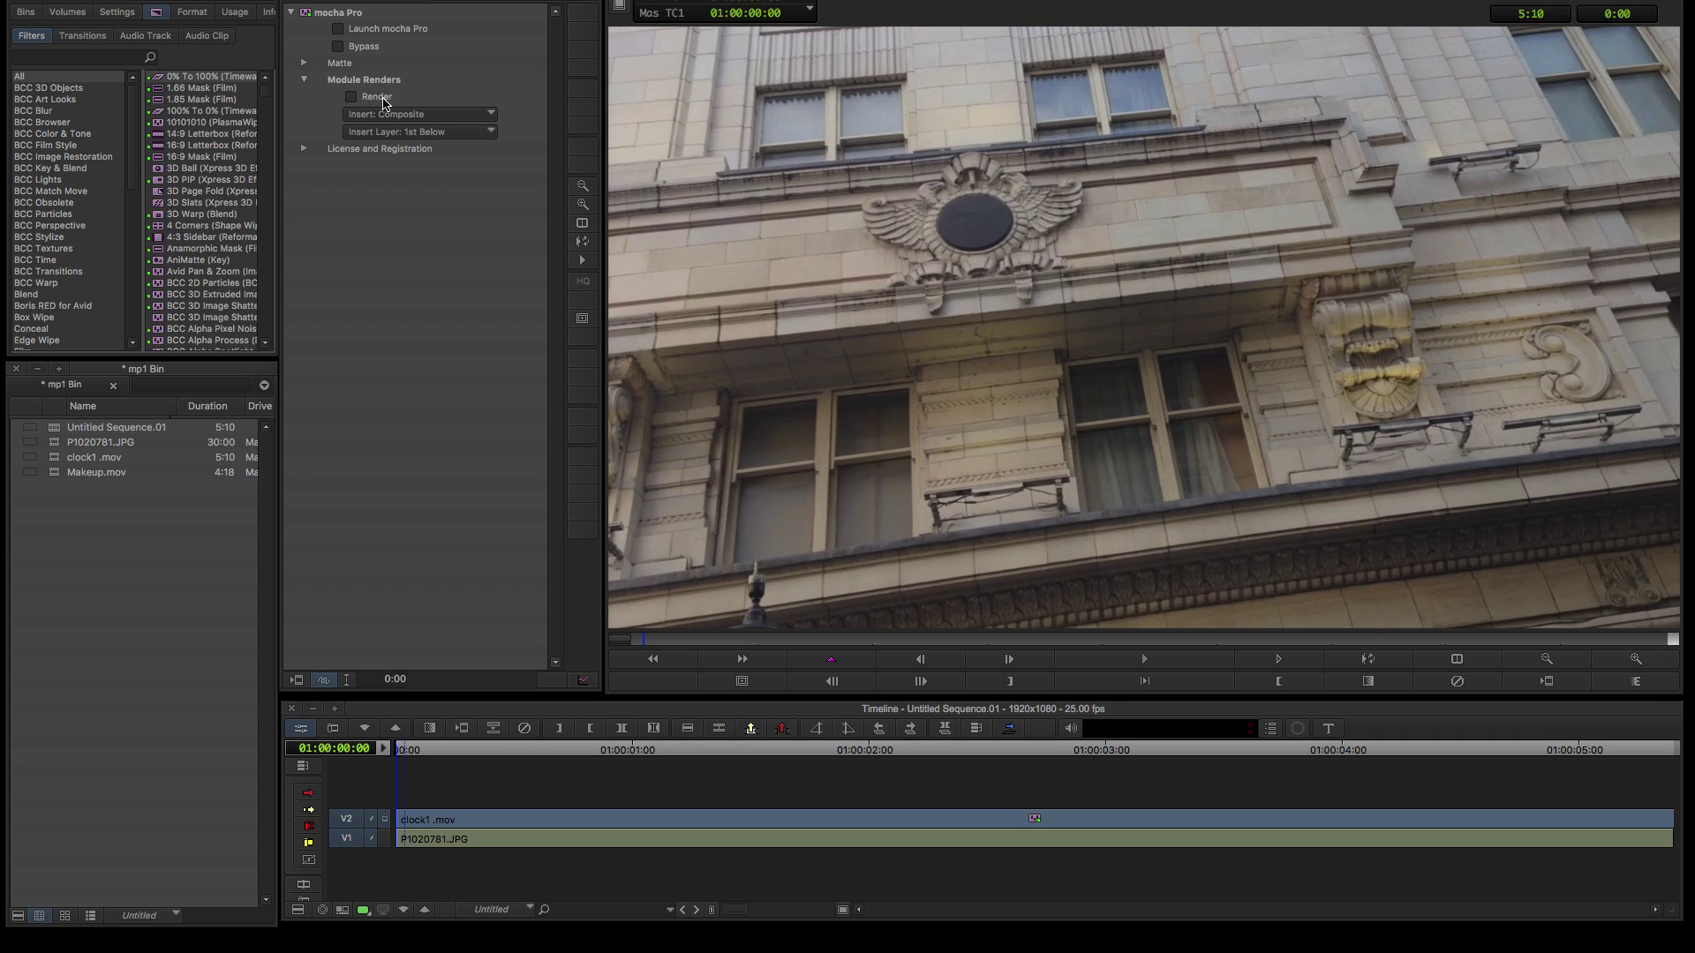
left_click(397, 116)
left_click(398, 143)
left_click(352, 97)
left_click_drag(644, 639, 1393, 693)
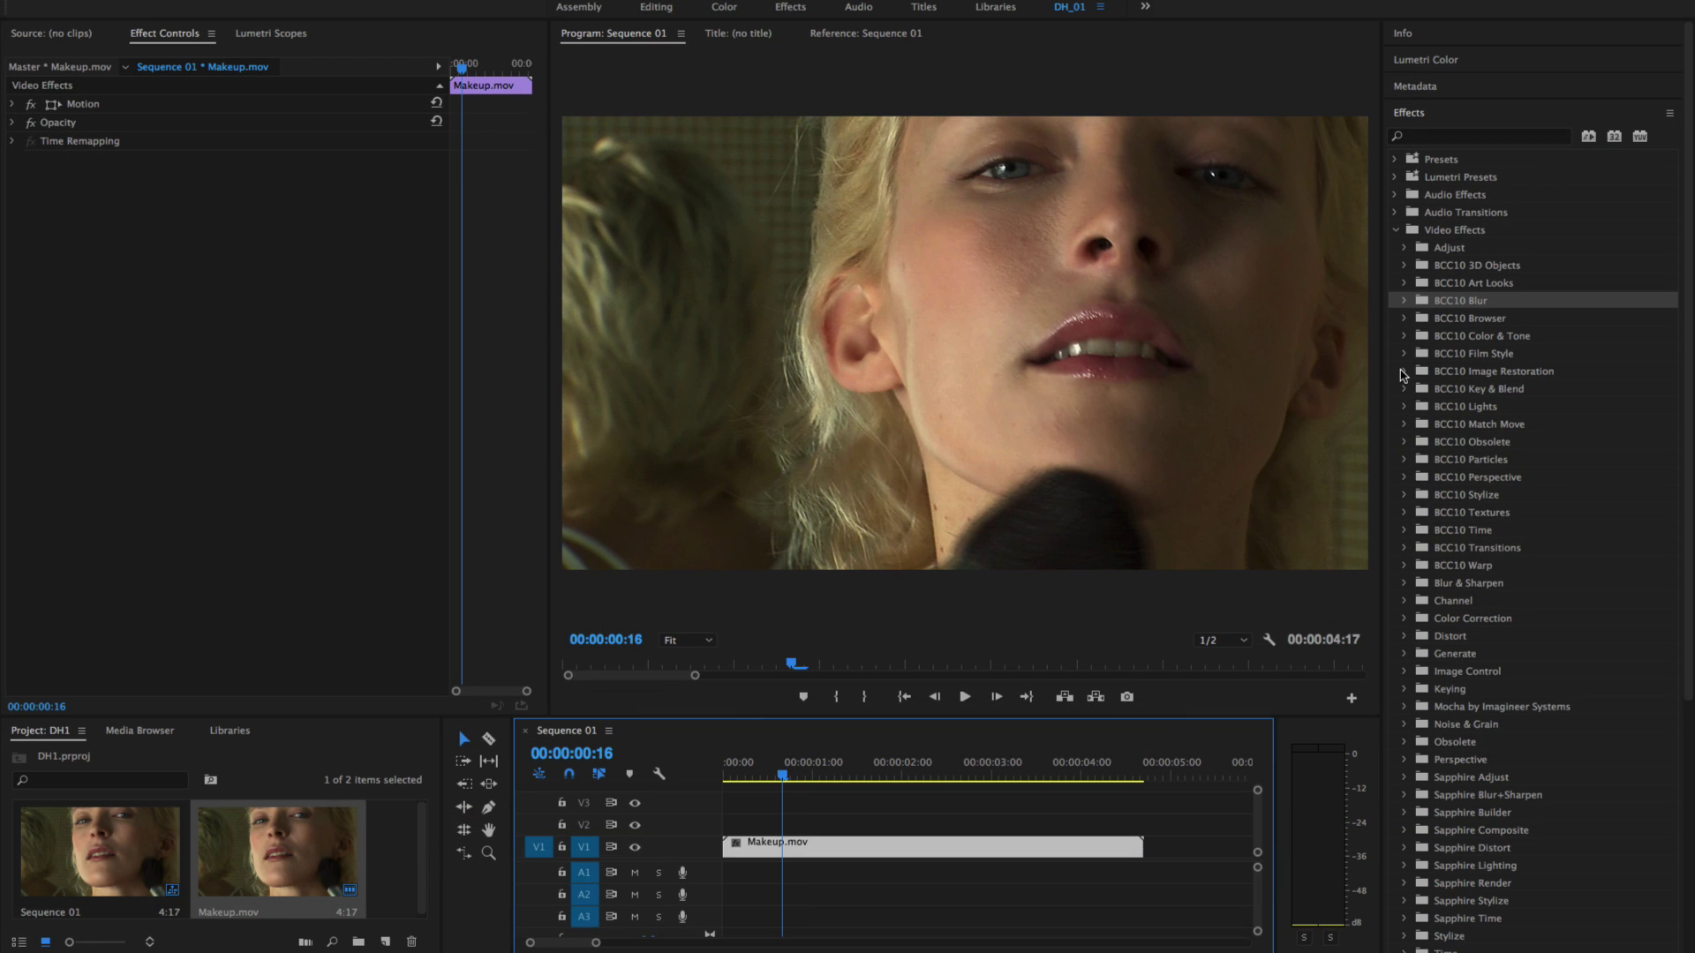
Apply BCC Beauty Studio to Makeup.mov and compare the clip with it off and on
left_click(1403, 372)
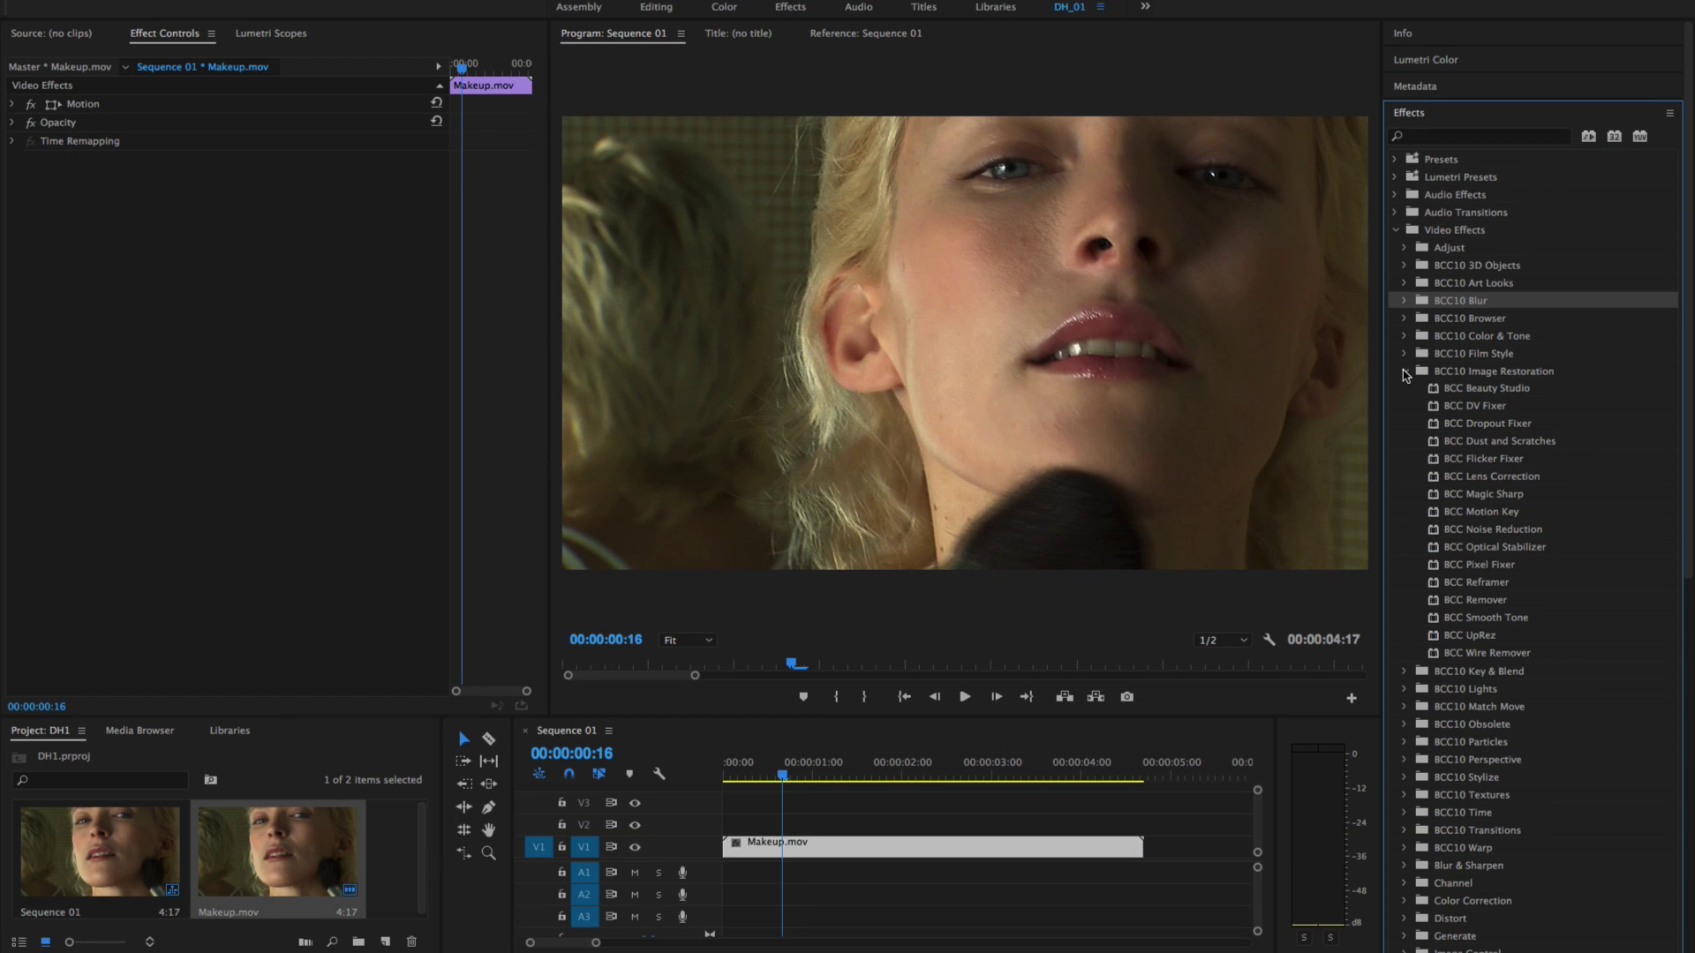
left_click_drag(1492, 389, 993, 846)
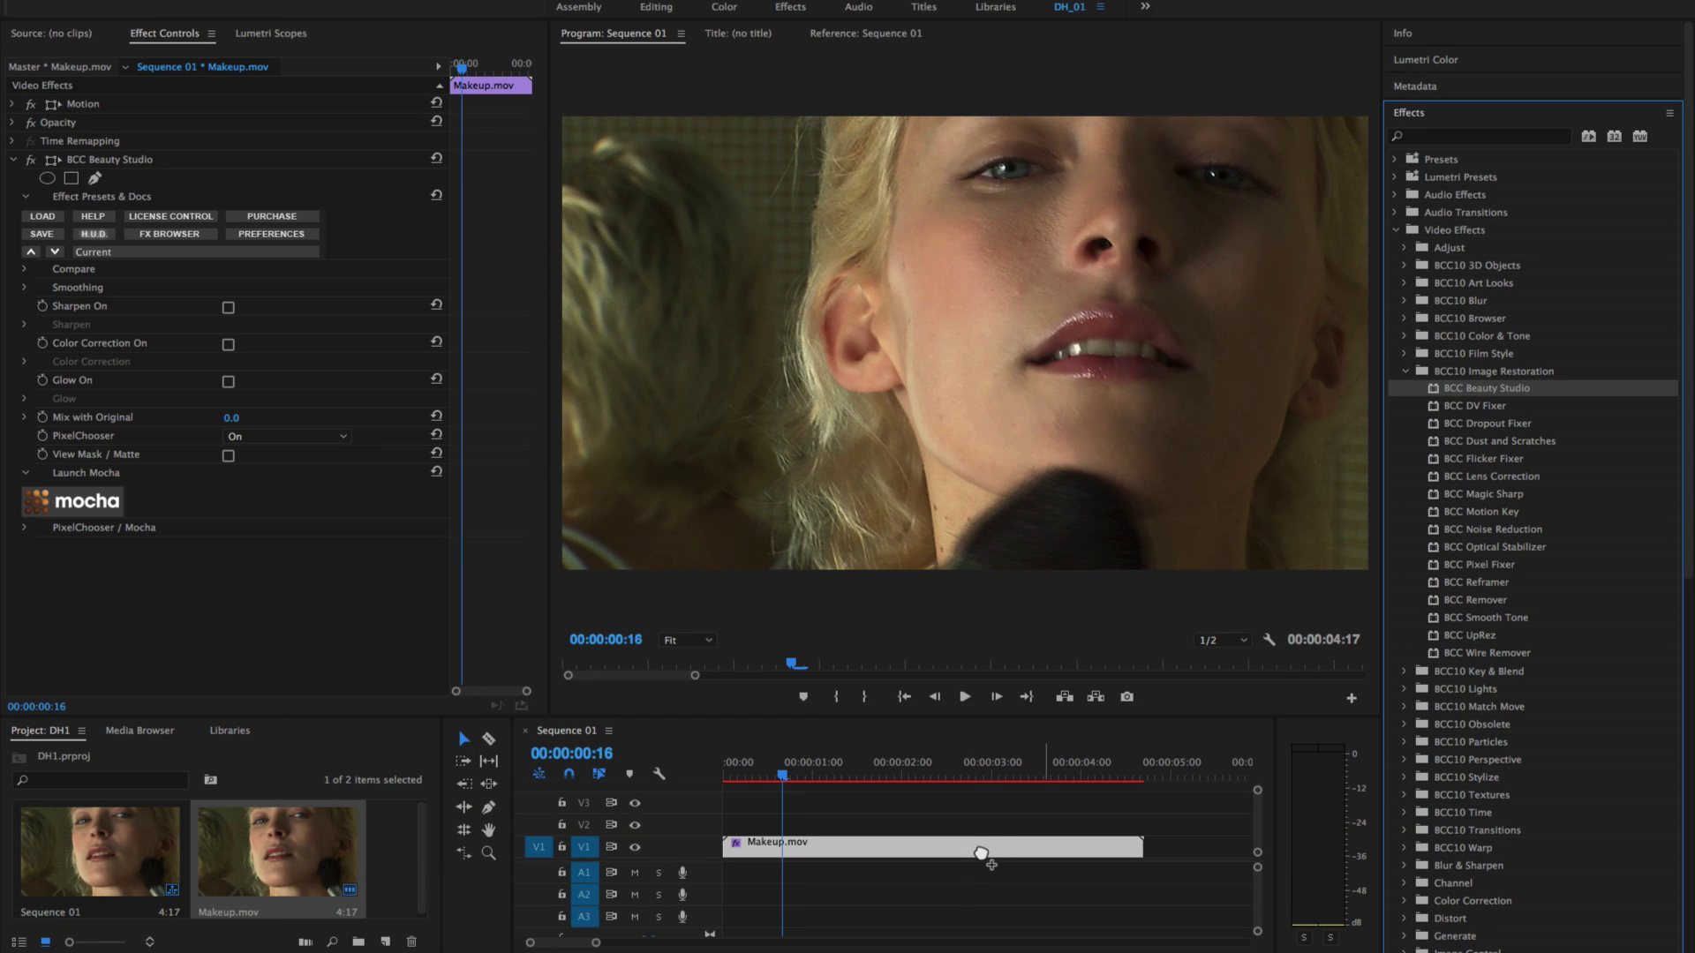
left_click(25, 288)
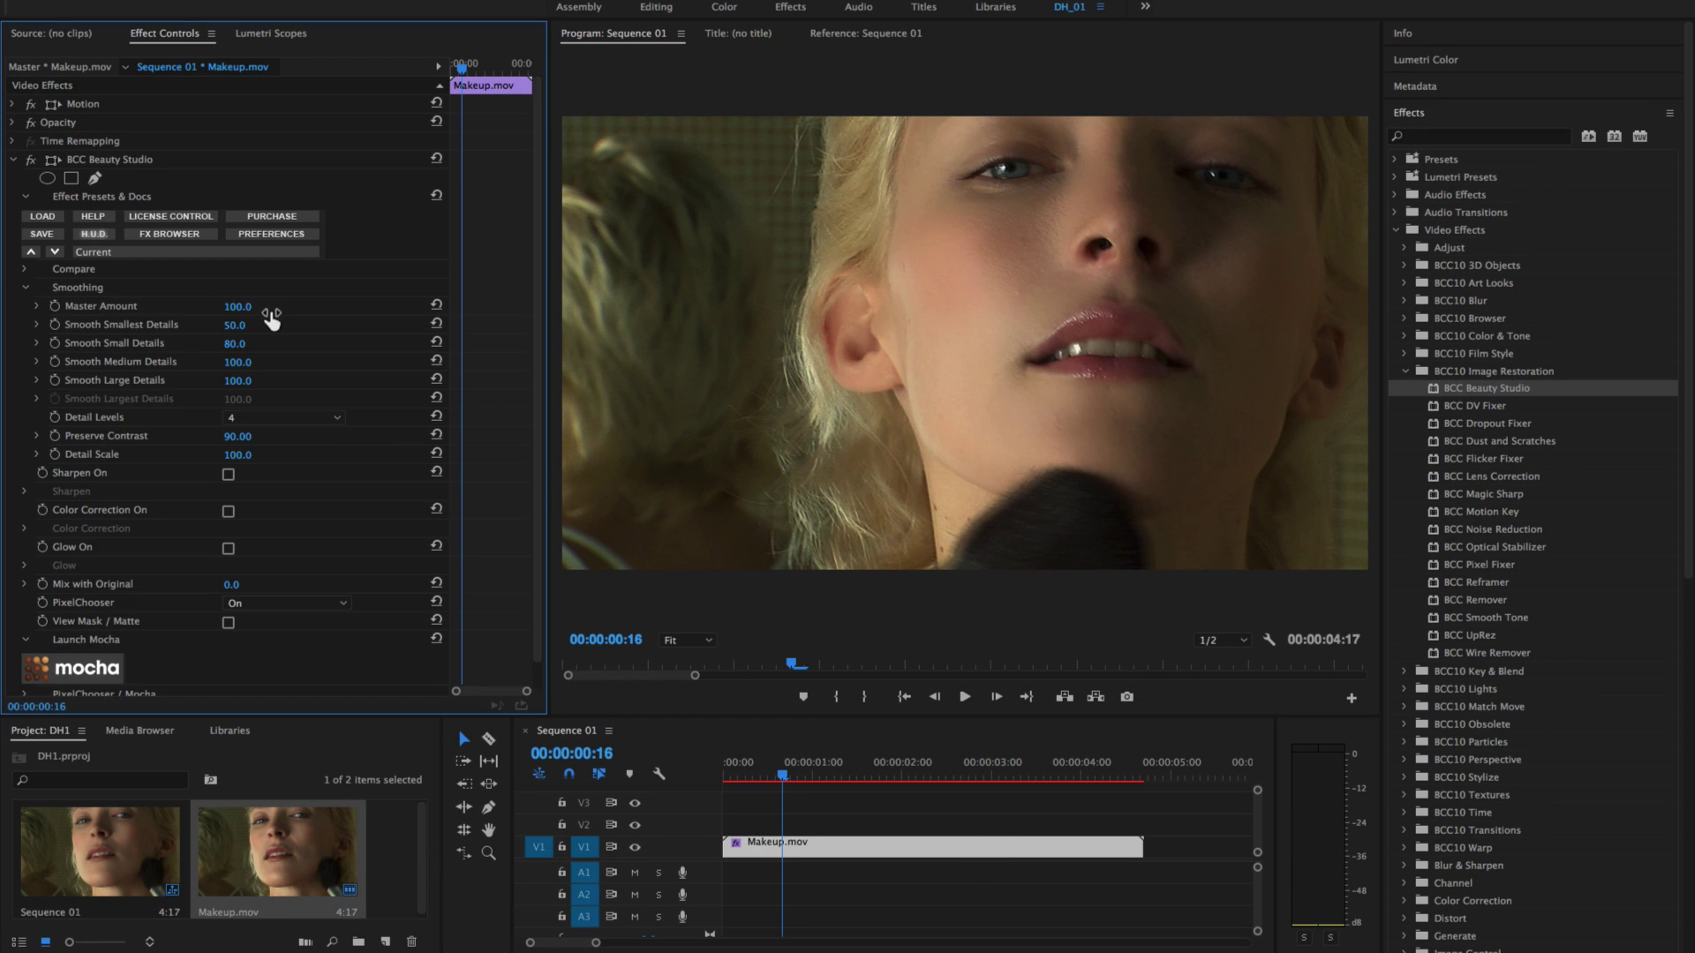
left_click(32, 161)
left_click(32, 162)
Expand PixelChooser / Mocha matte settings, enable View Mask / Matte, and open the effect in Mocha
scroll(371, 432, "down", 1)
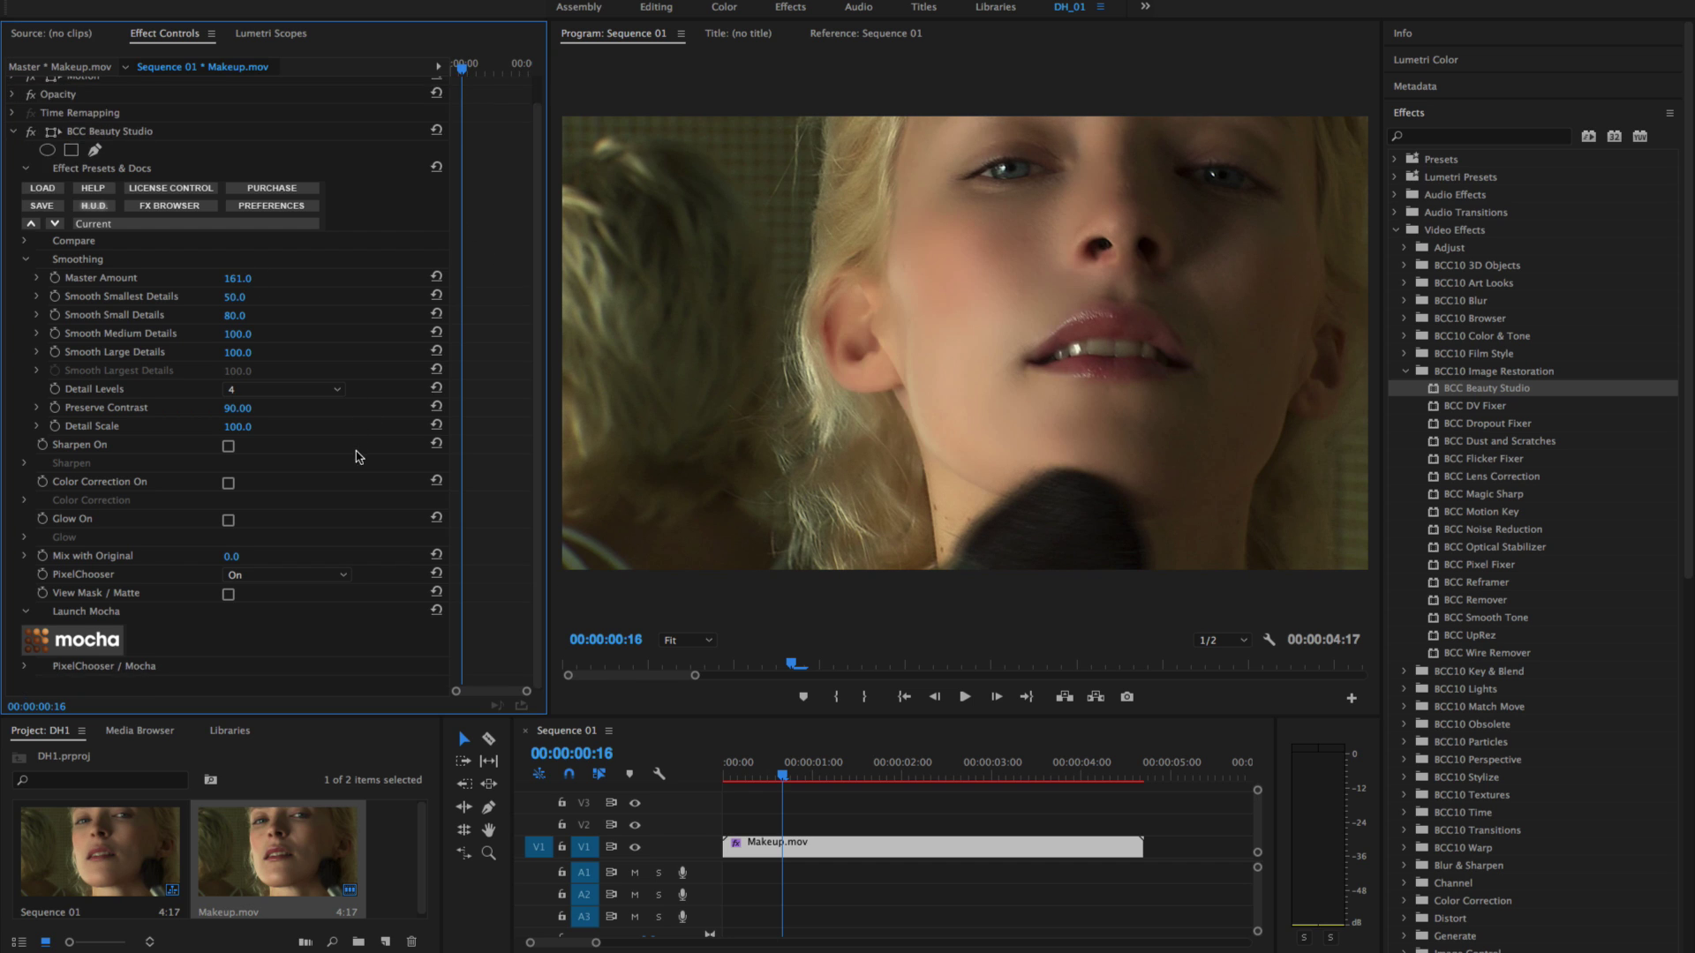
left_click(24, 666)
scroll(351, 535, "down", 3)
left_click(35, 671)
scroll(299, 438, "down", 8)
scroll(299, 438, "down", 6)
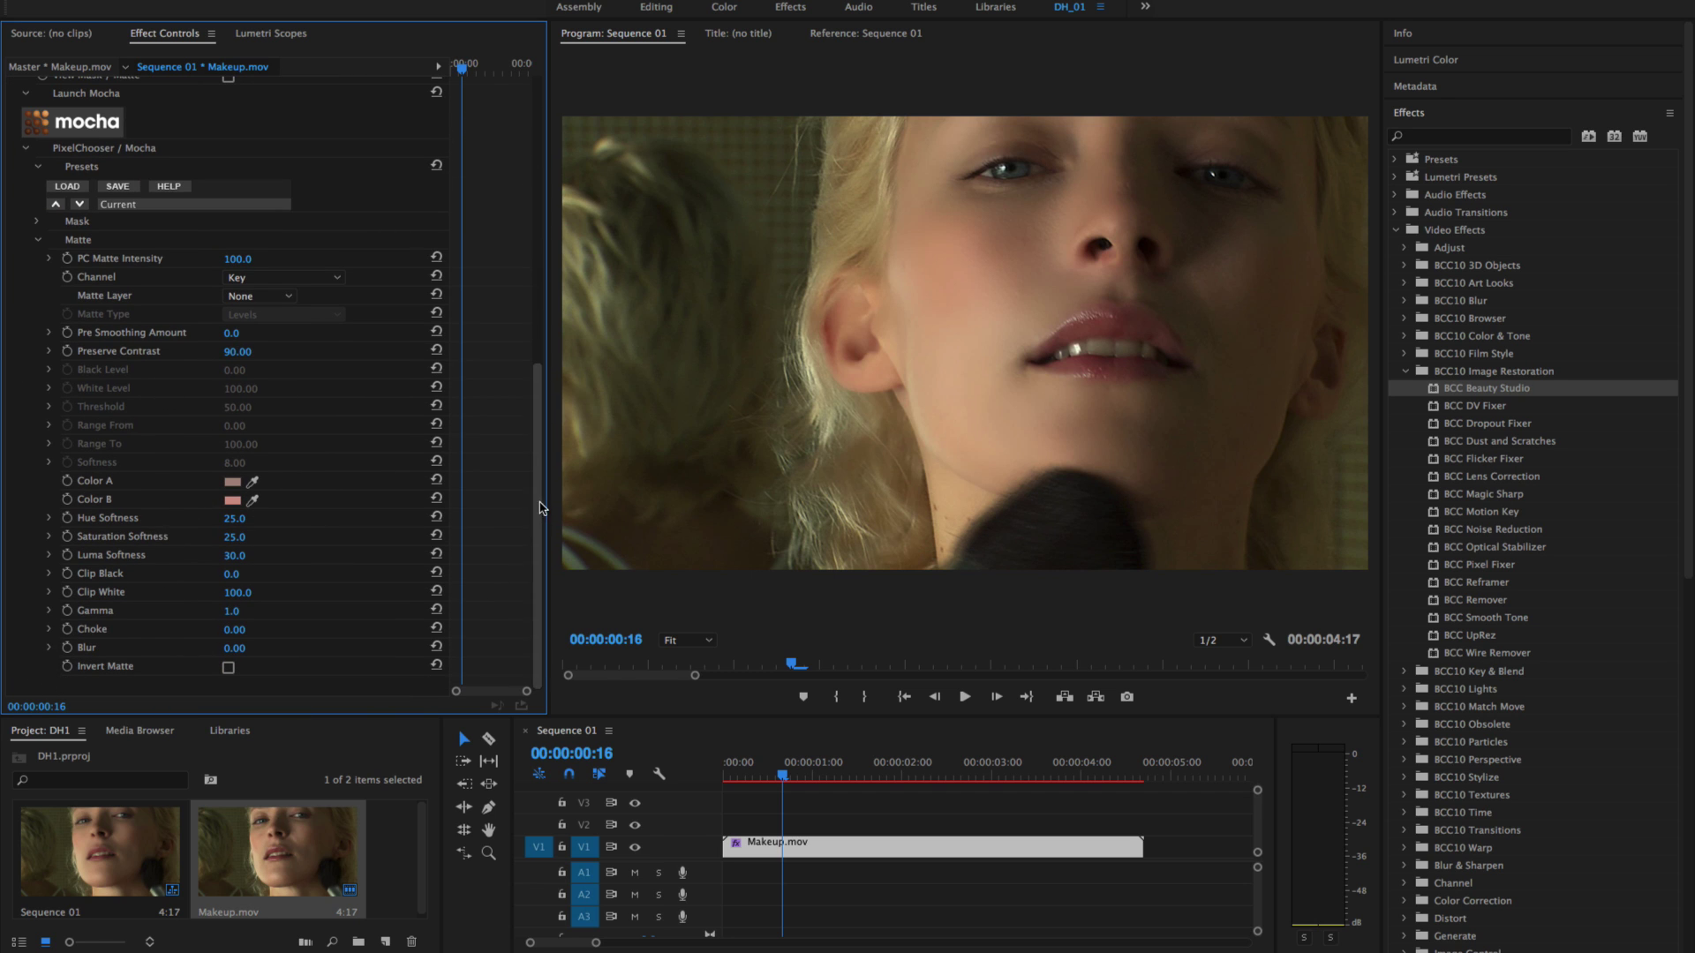
scroll(194, 415, "up", 2)
scroll(220, 437, "up", 10)
left_click(228, 448)
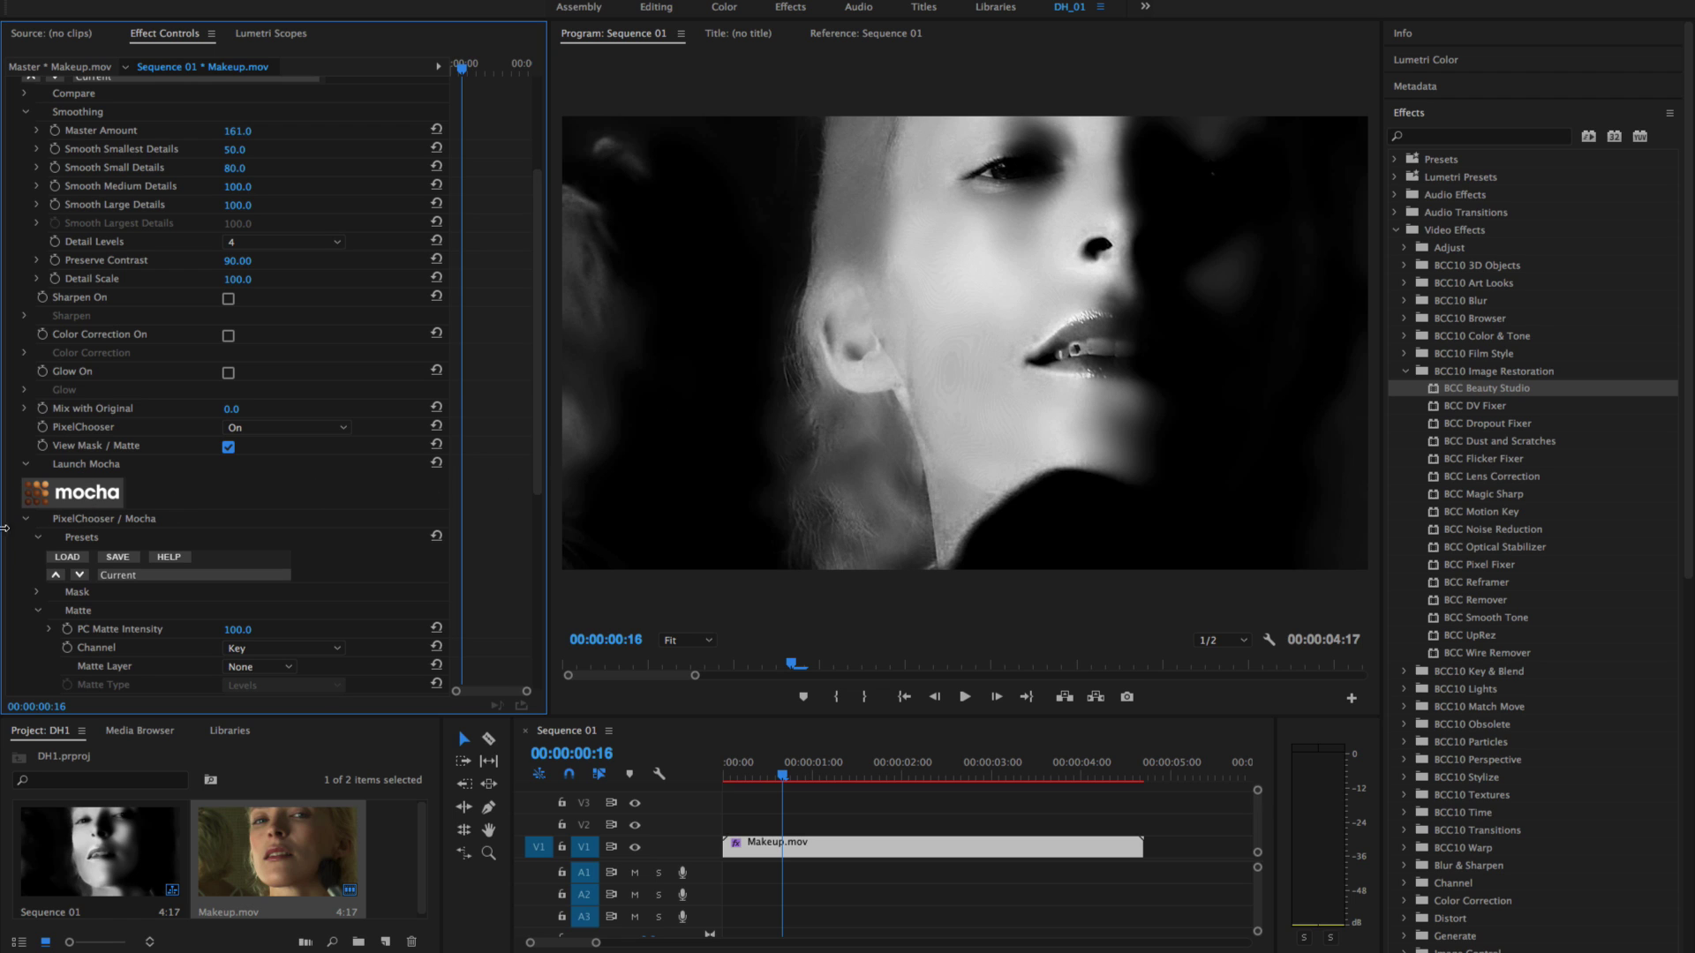
left_click(88, 491)
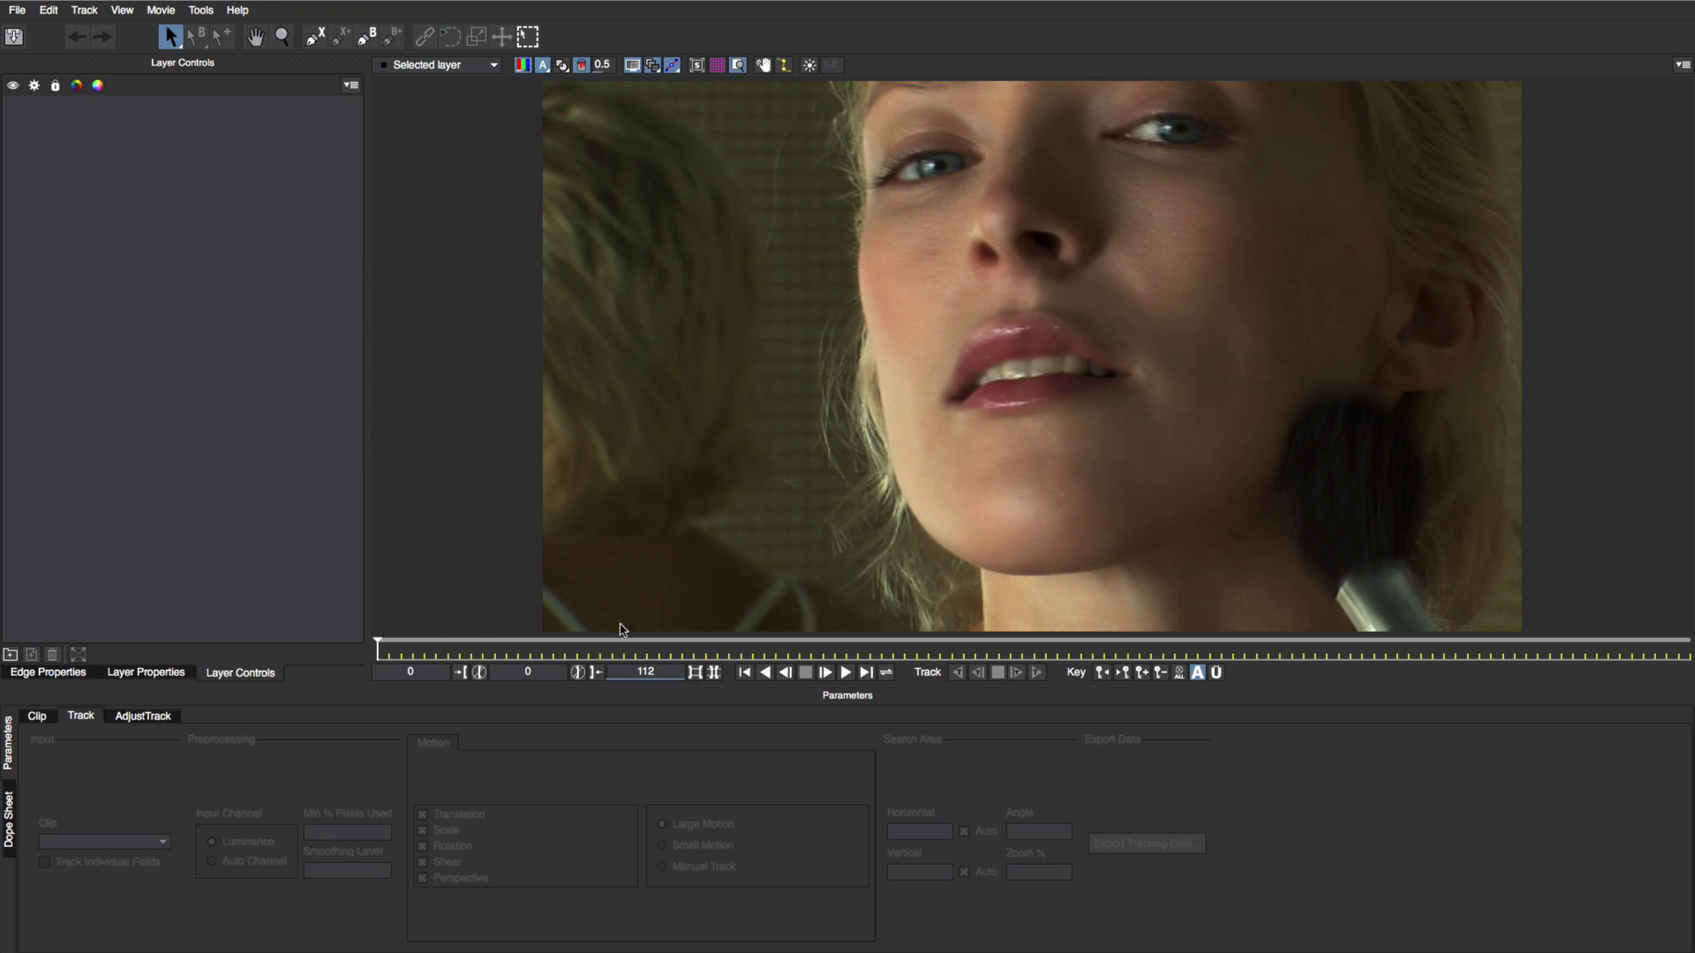
Load the Mocha_Presets3_Face preset project
left_click(17, 10)
left_click(53, 23)
left_click(381, 210)
left_click(637, 385)
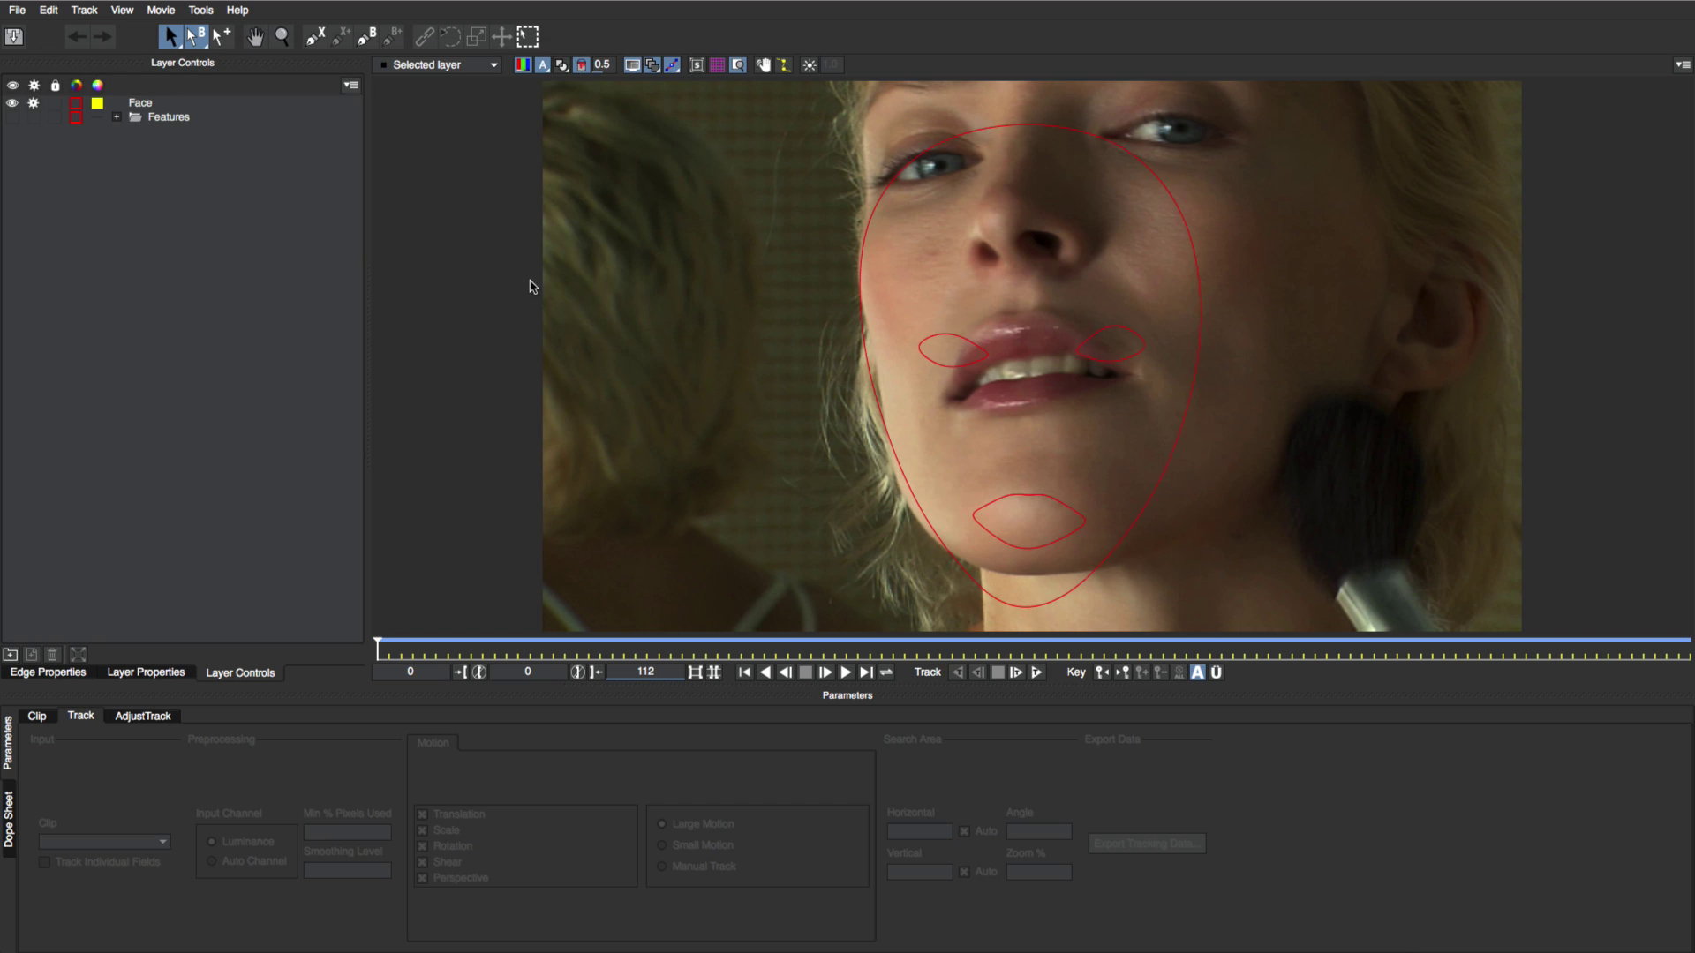
Remove the Features group, stretch the Face shapes over her face, and track forwards
left_click(115, 117)
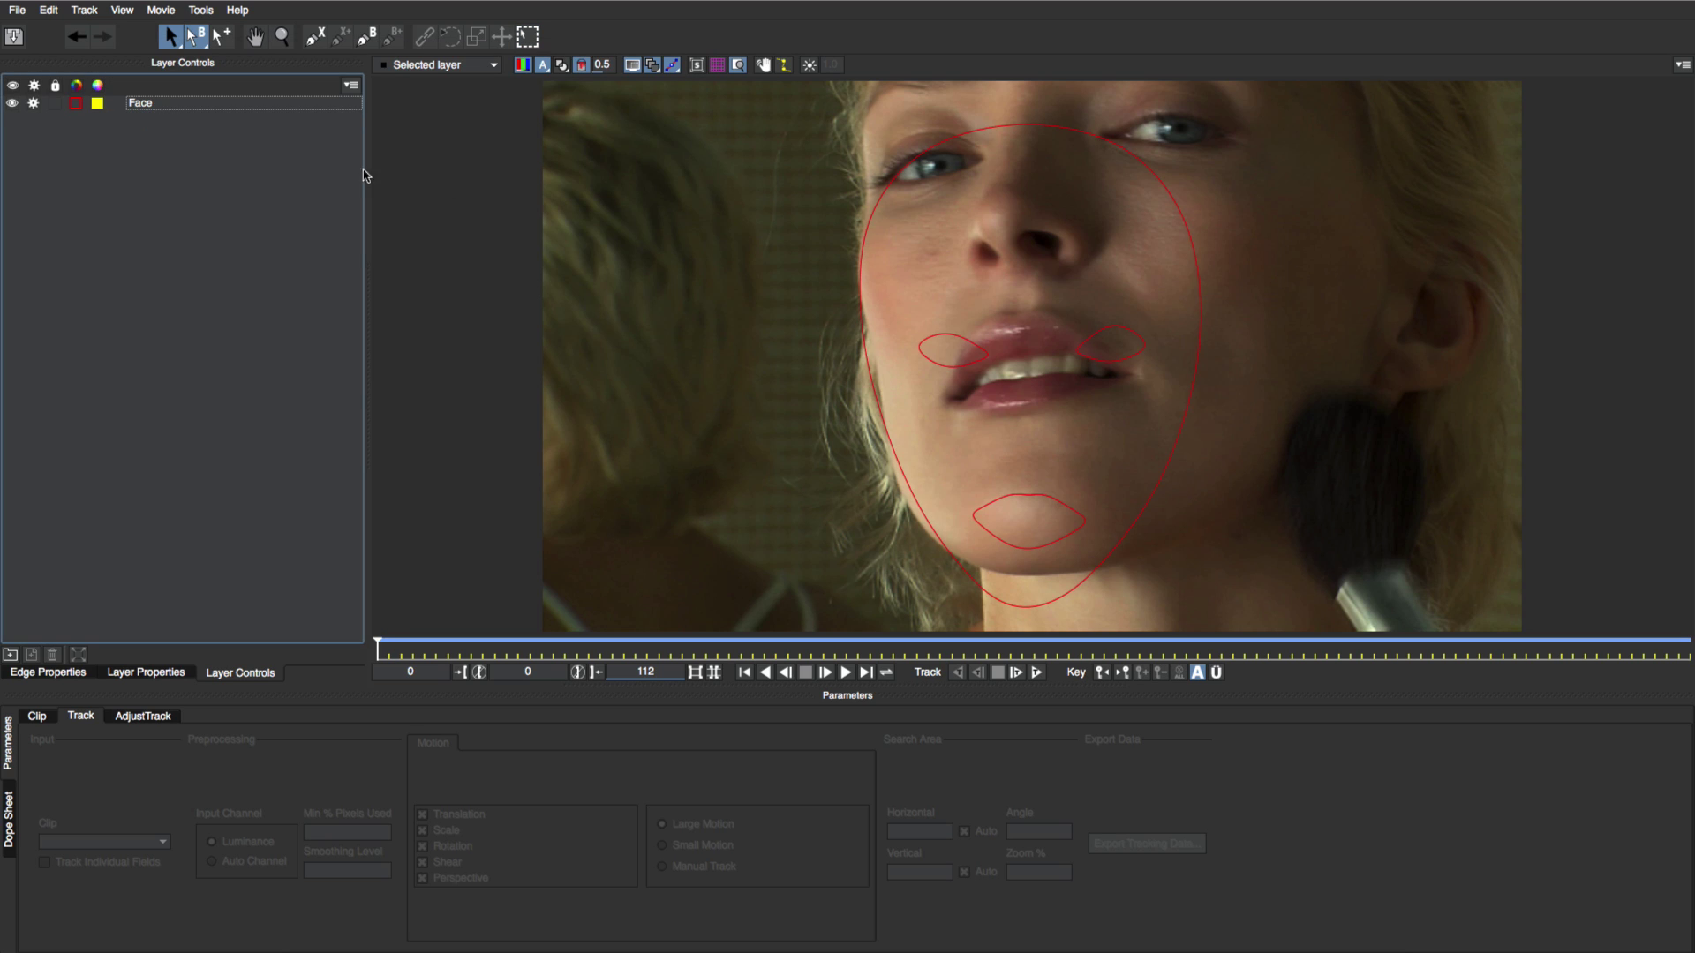
left_click(1090, 135)
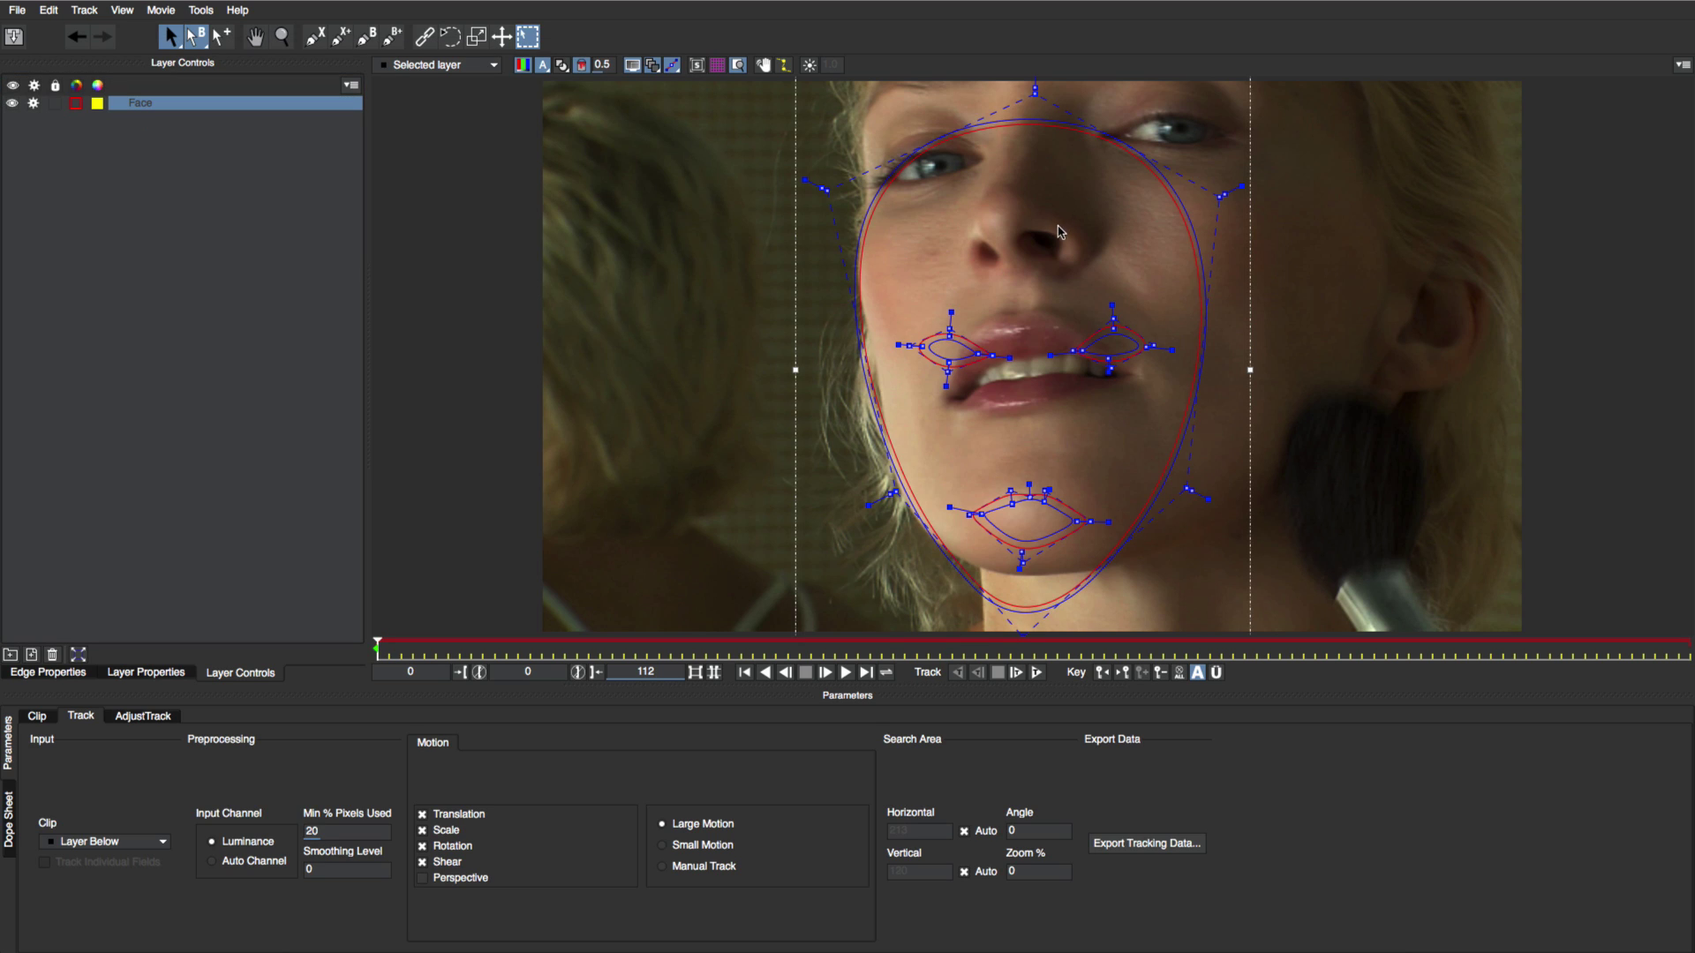
key("m")
left_click_drag(1063, 231, 1032, 449)
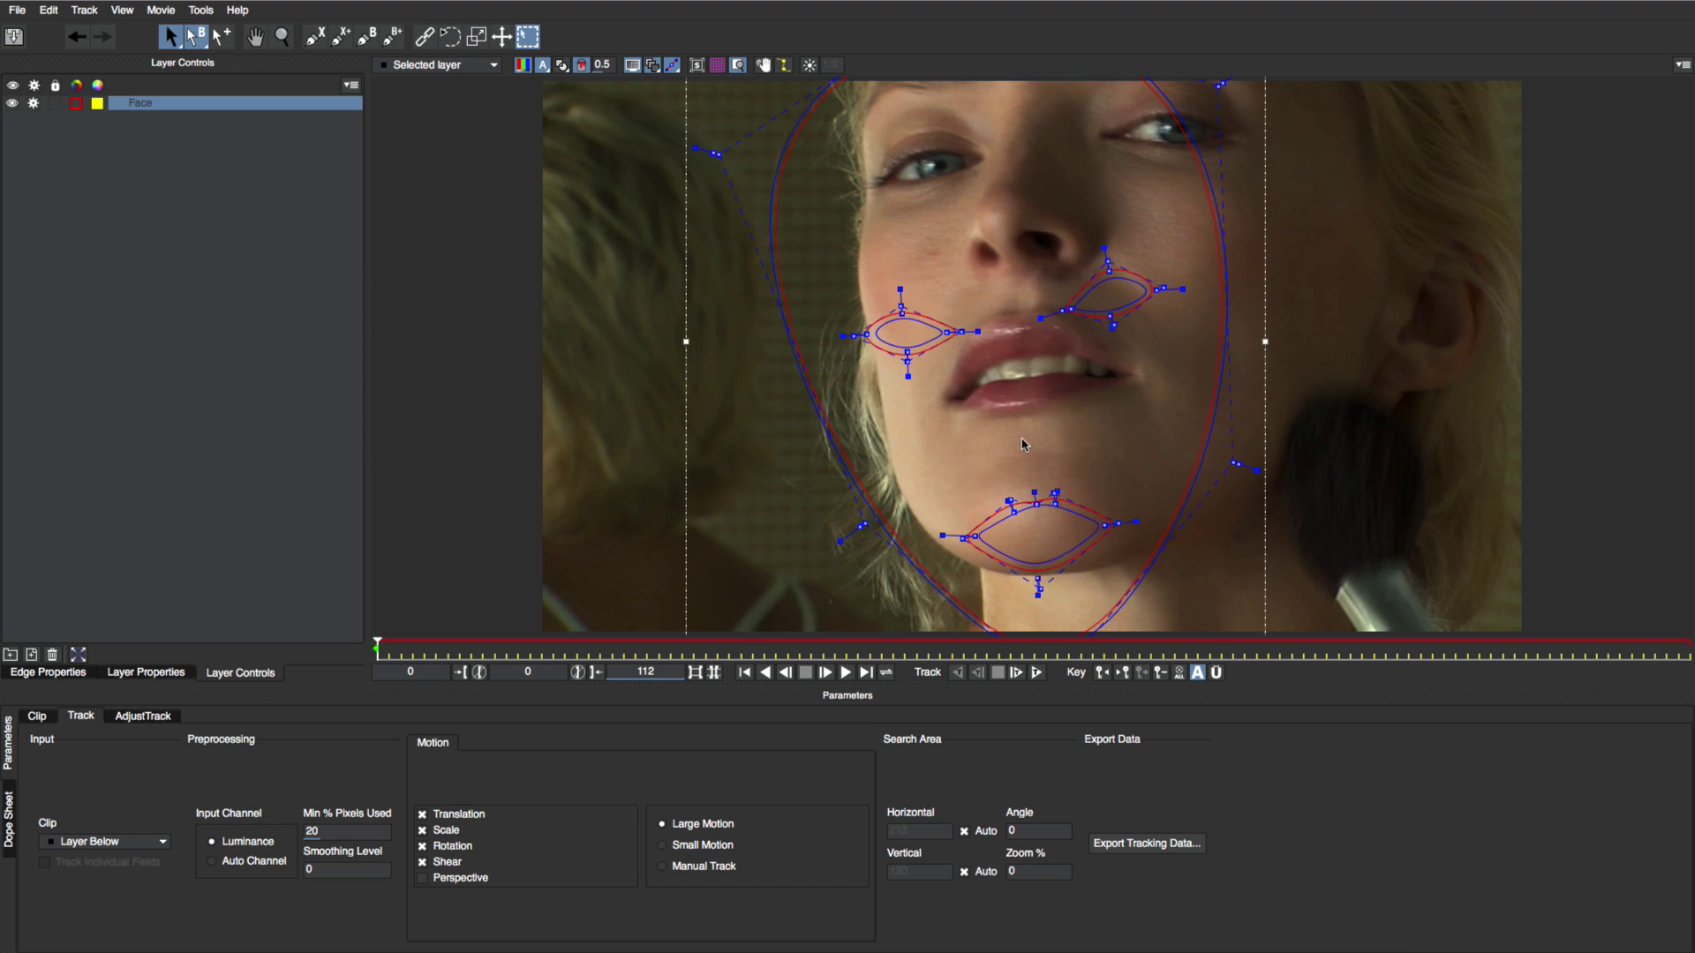
left_click(1037, 673)
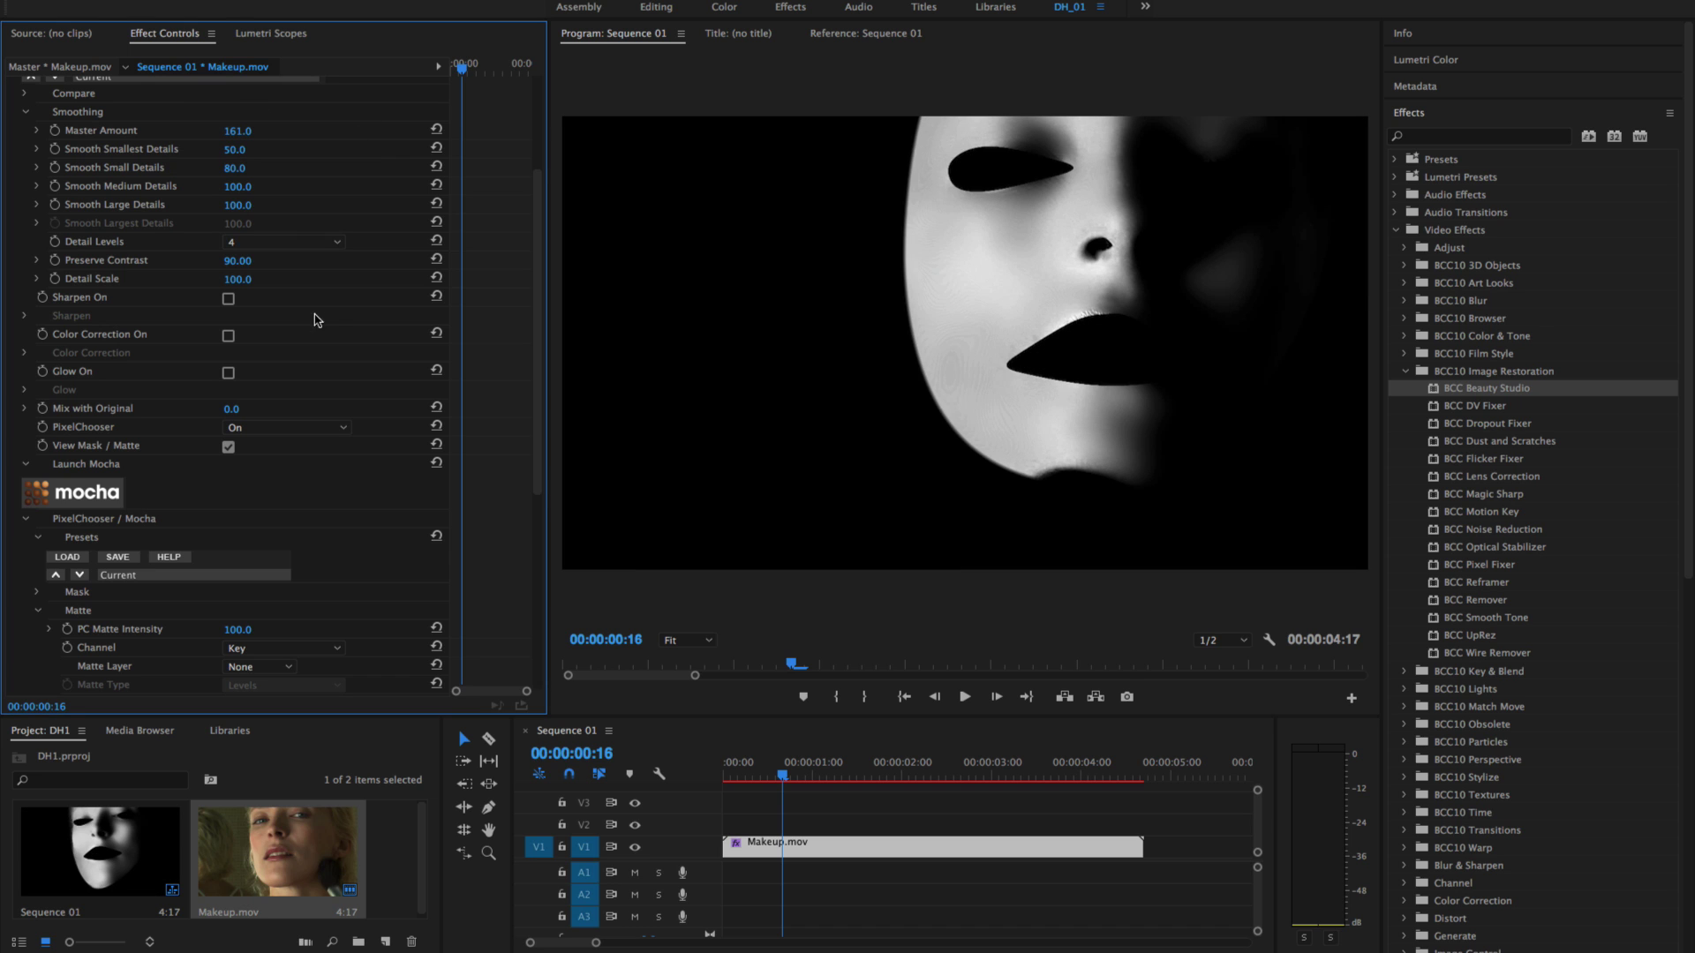
Turn off the matte view and set the Mocha mask feather to 76
left_click(228, 446)
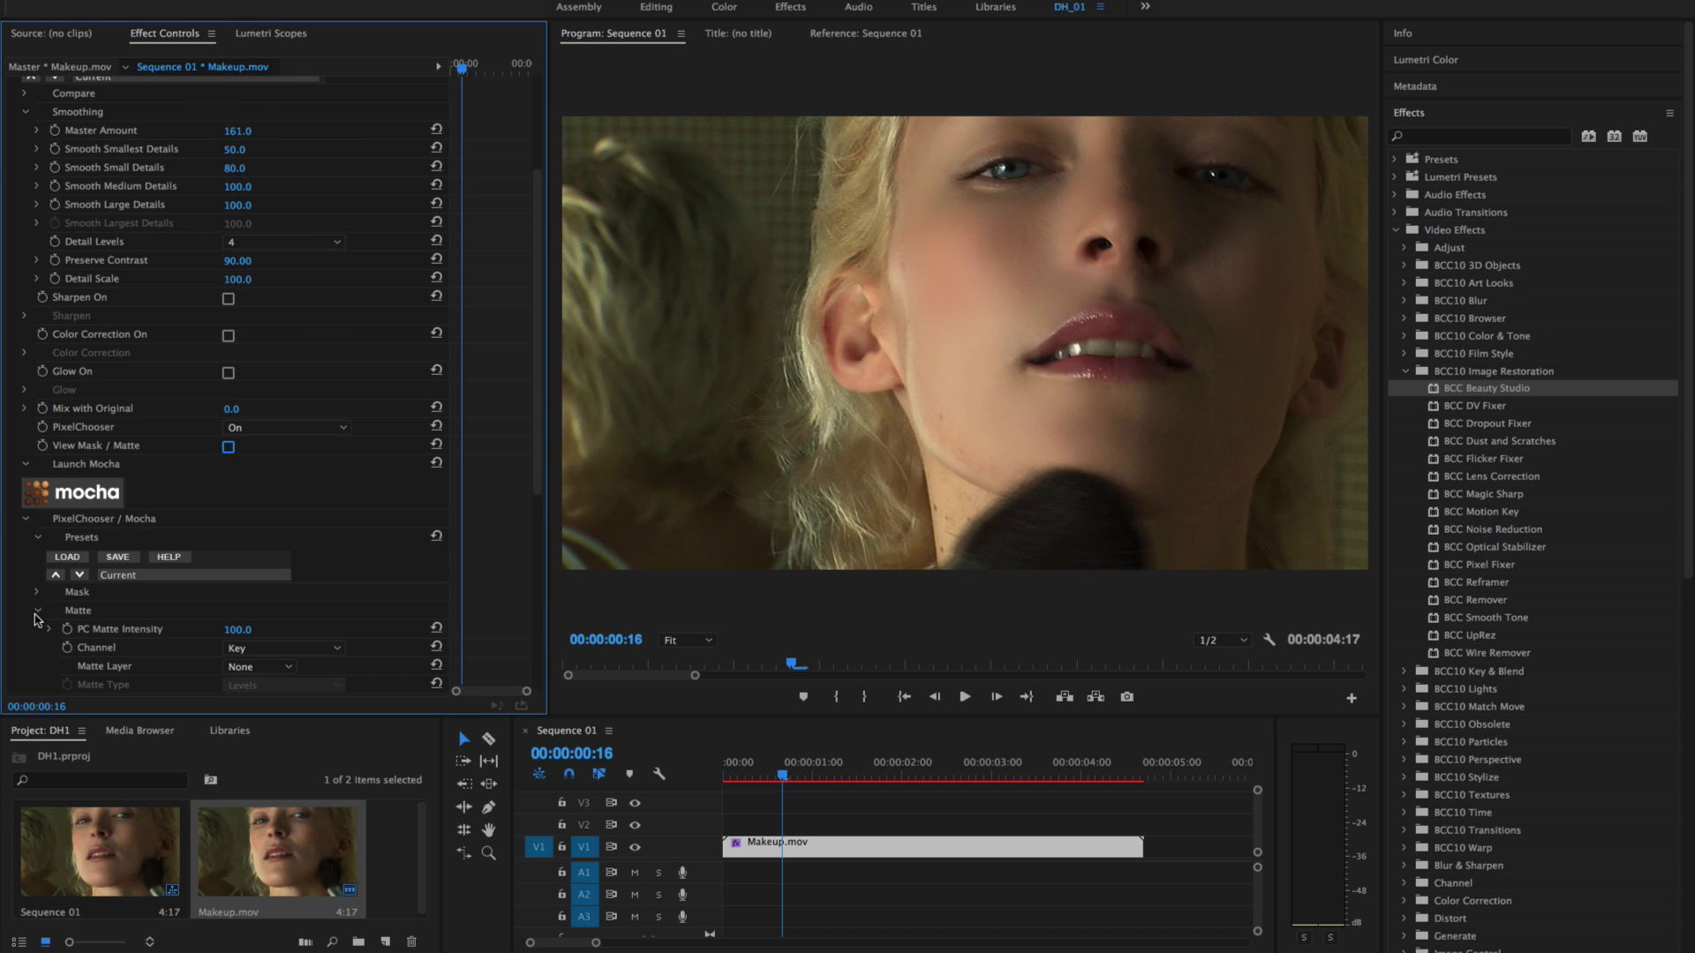
left_click(37, 591)
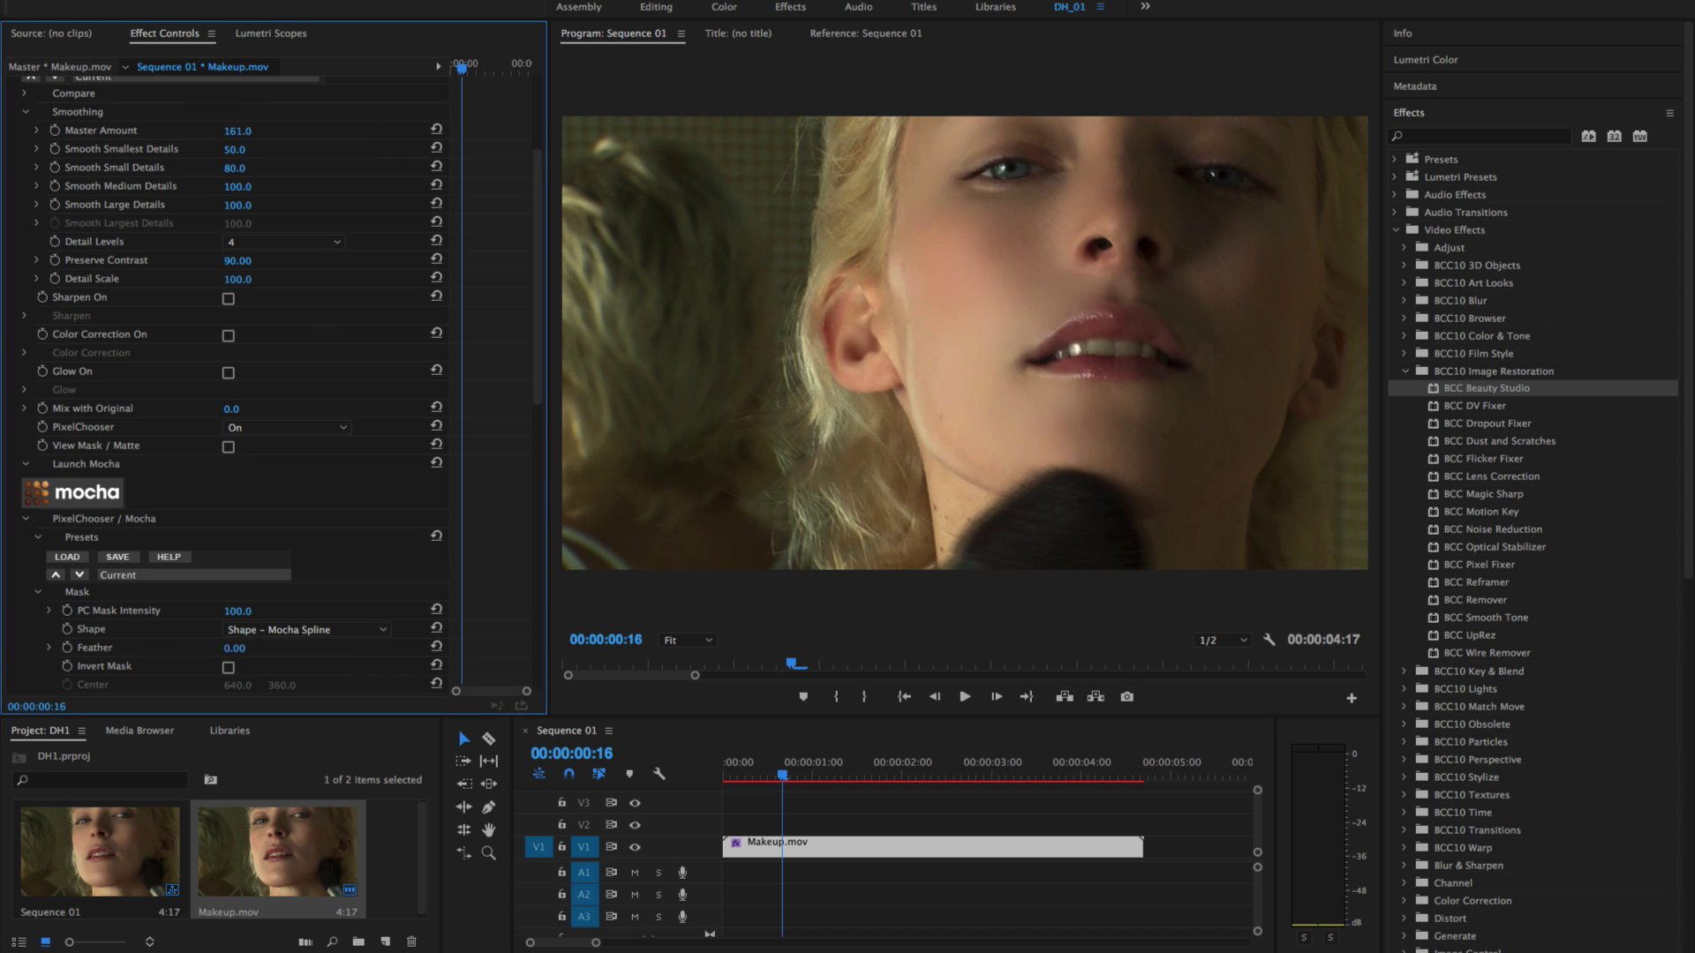
left_click_drag(238, 648, 251, 597)
Re-enable BCC Beauty Studio and play back the smoothed clip
left_click(228, 447)
scroll(552, 331, "up", 5)
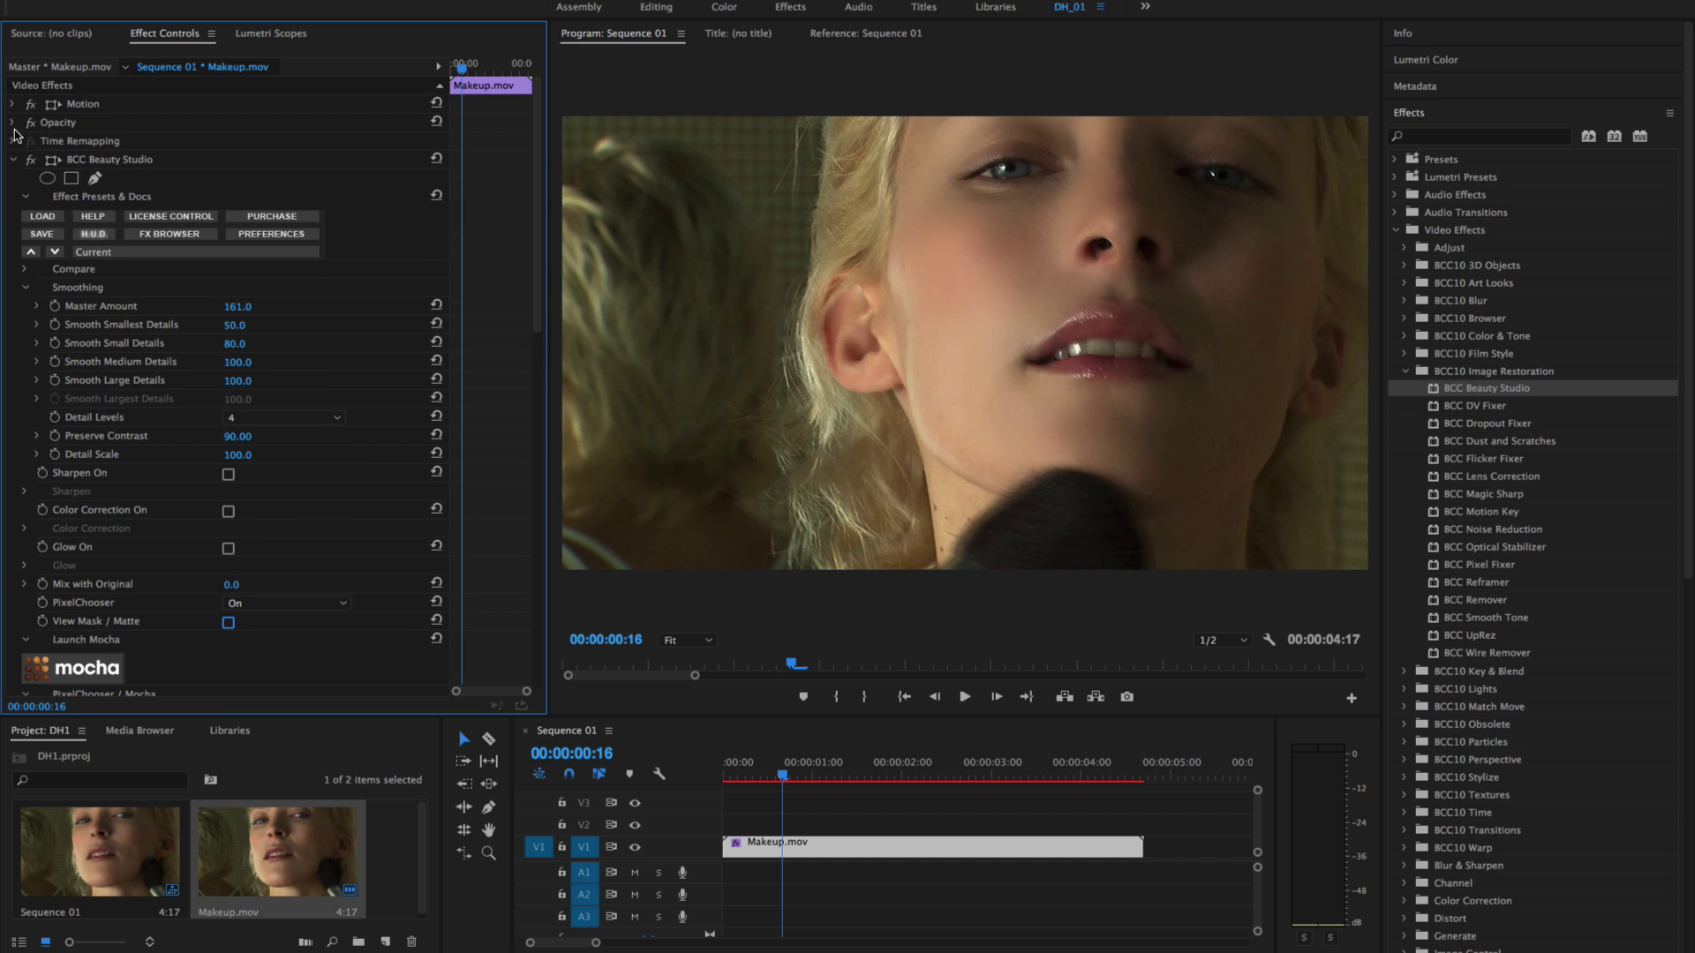
left_click(29, 161)
key("space")
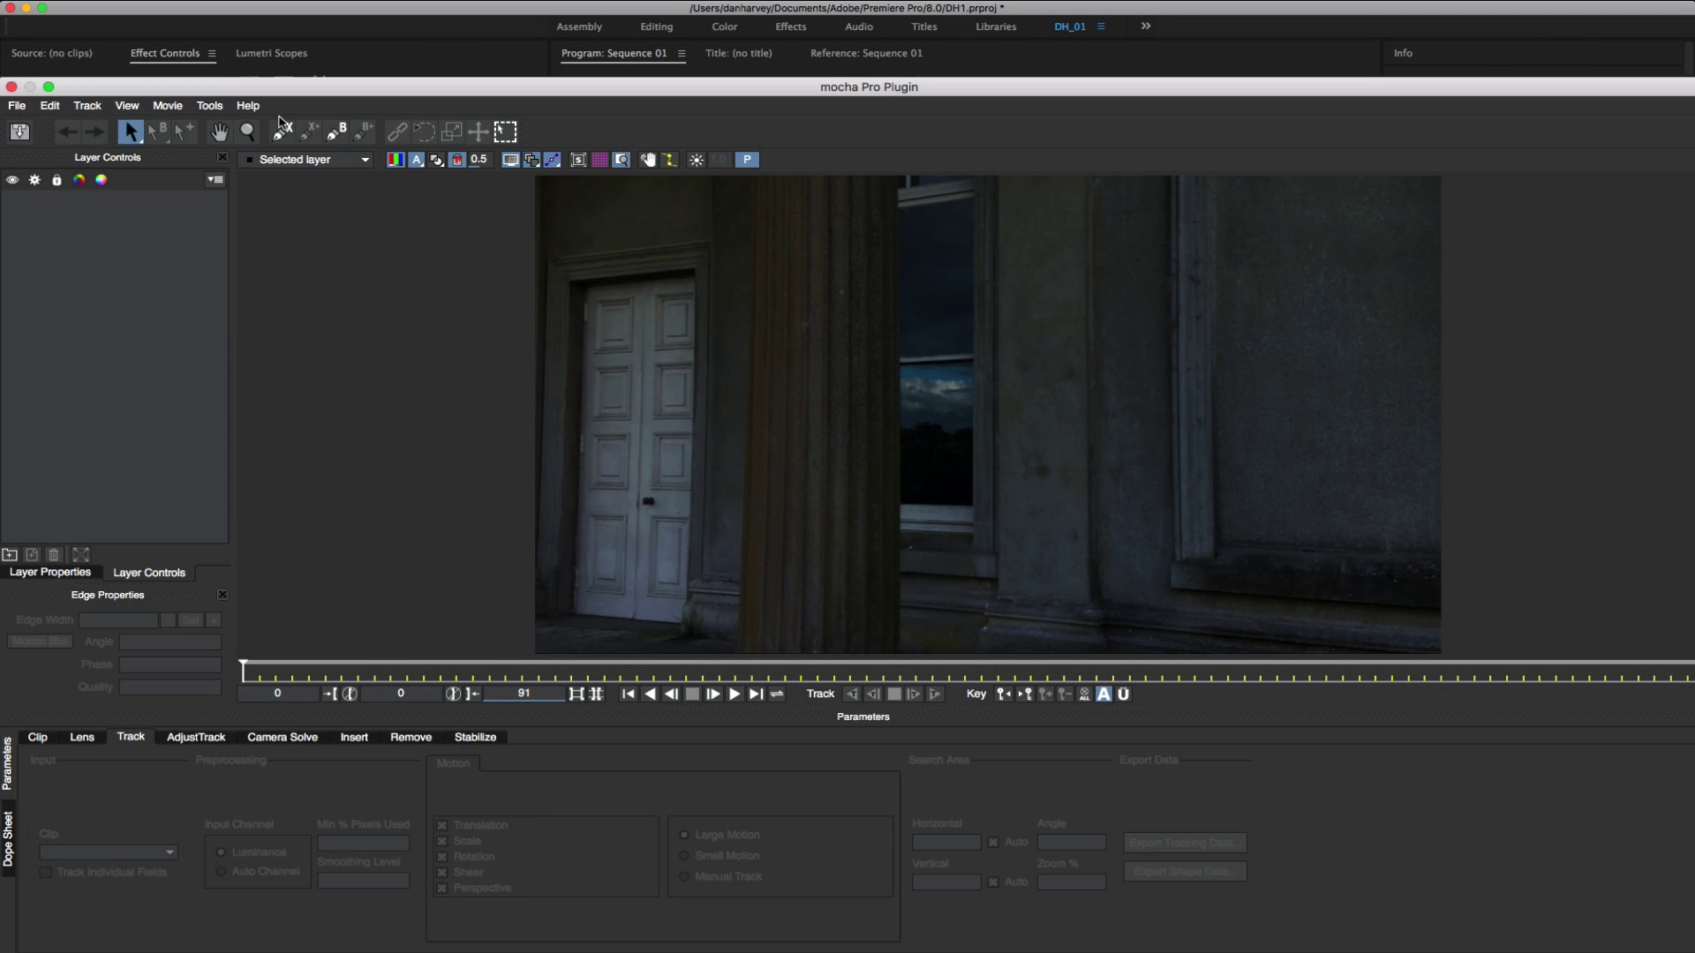
Open the Mocha_Presets_1 preset project via File > Open
left_click(17, 105)
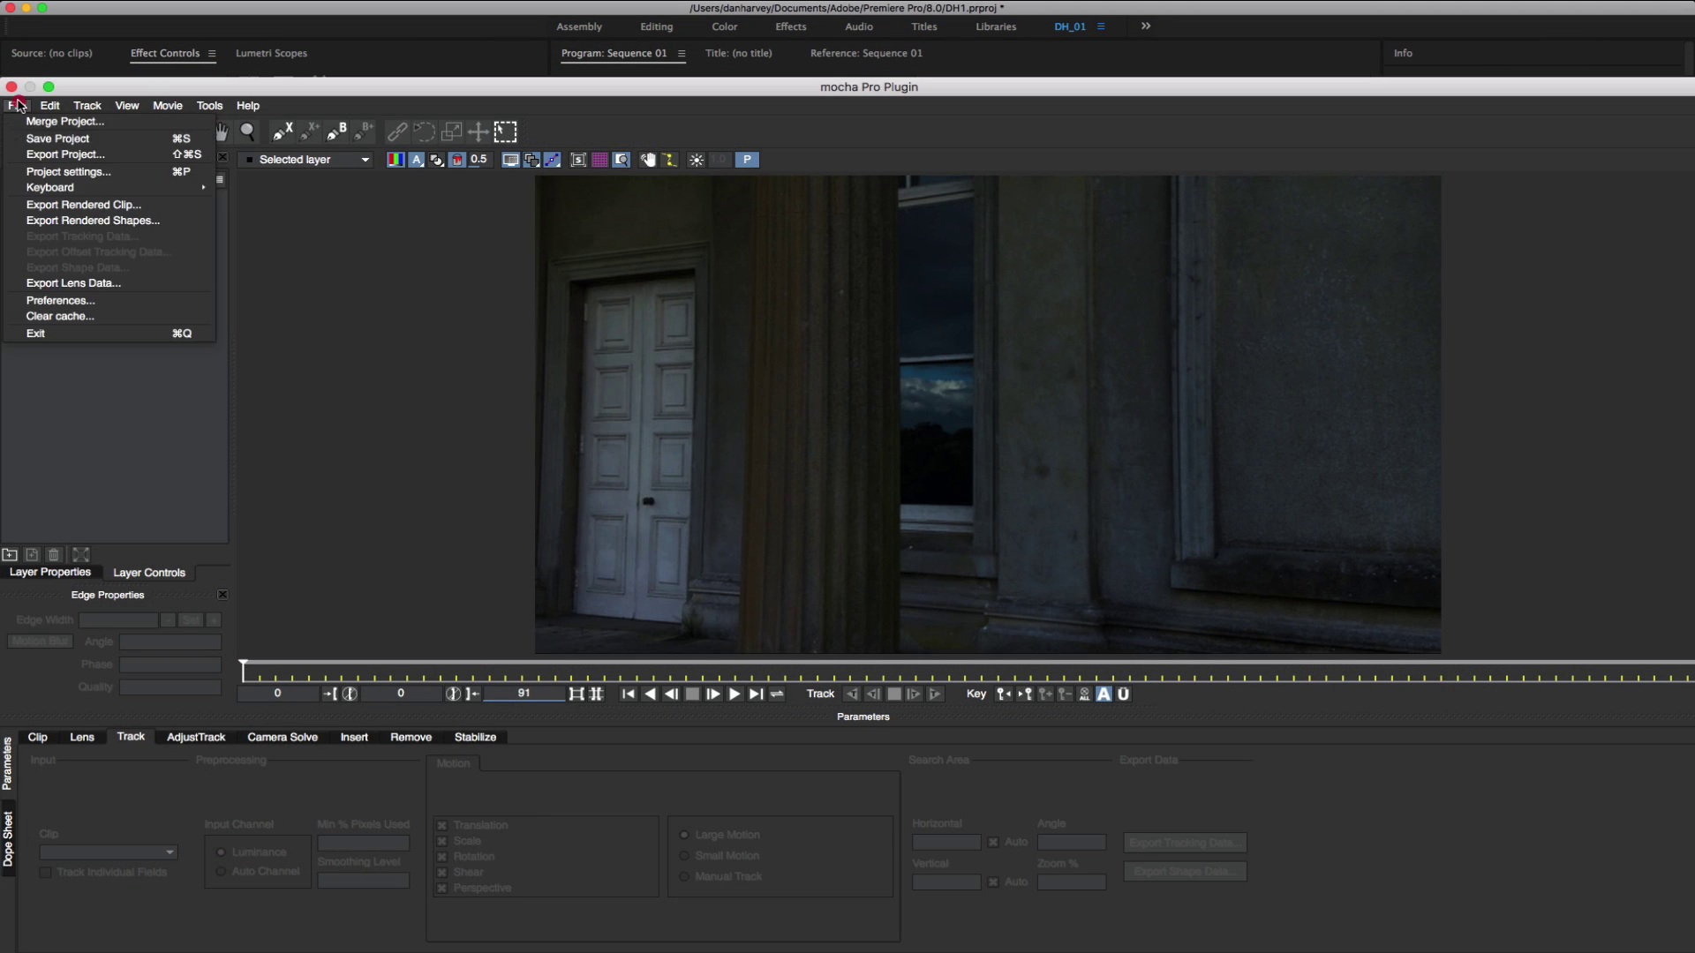
left_click(50, 127)
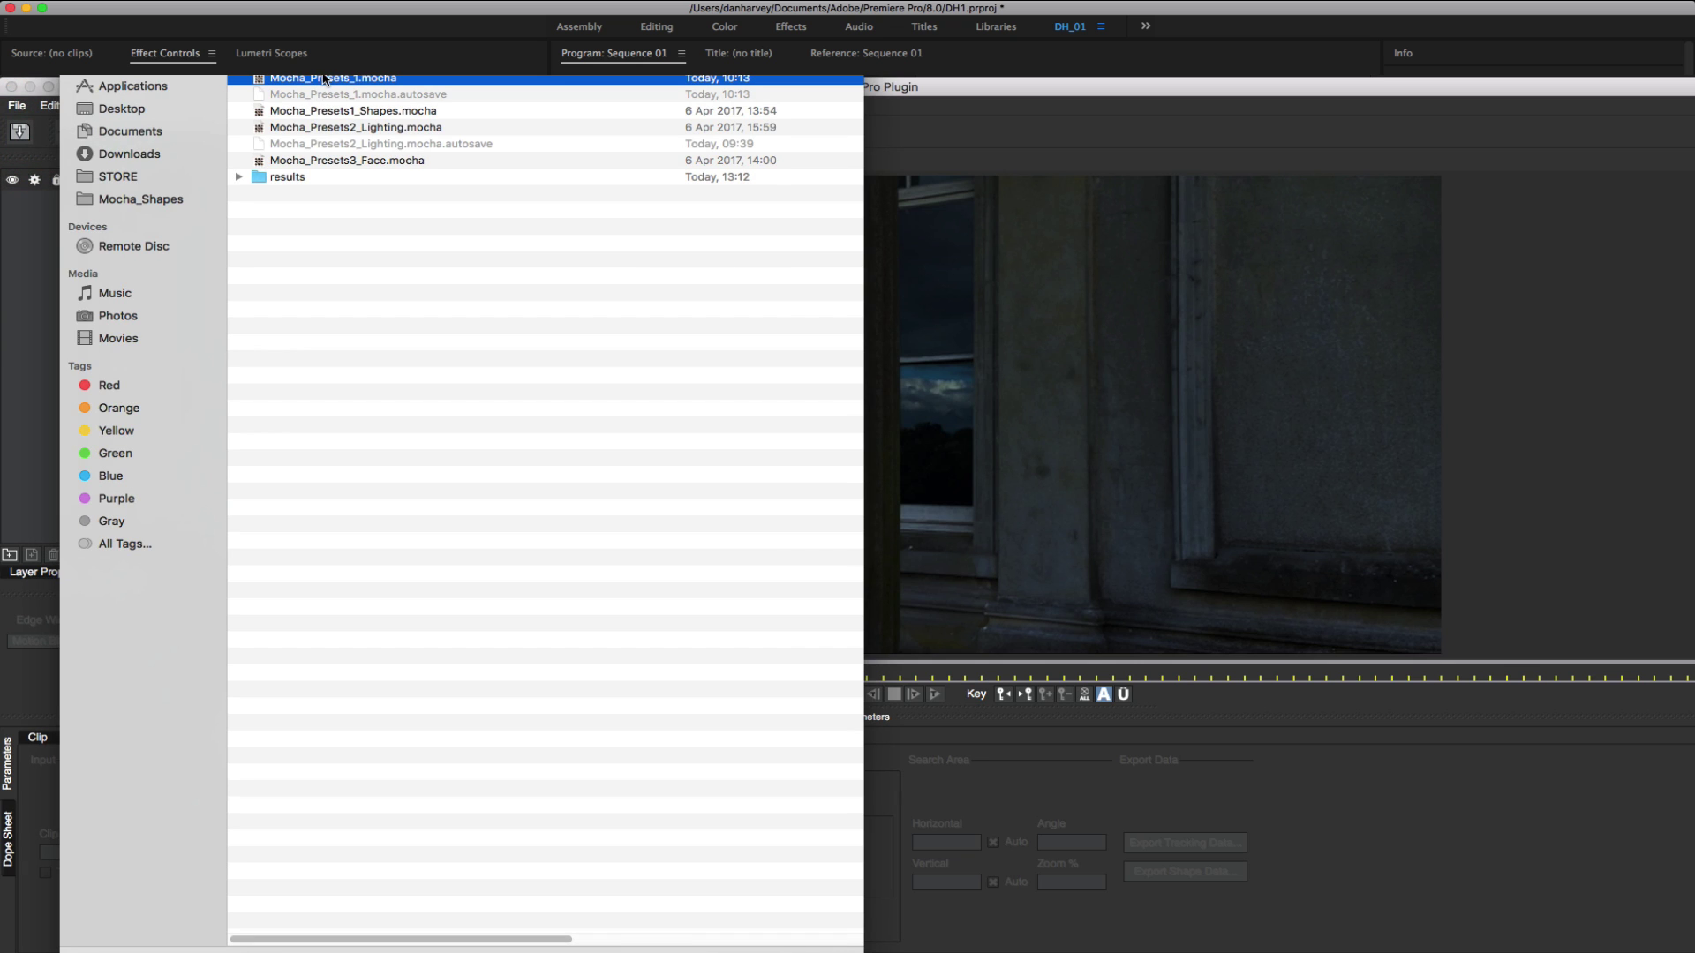
double_click(323, 80)
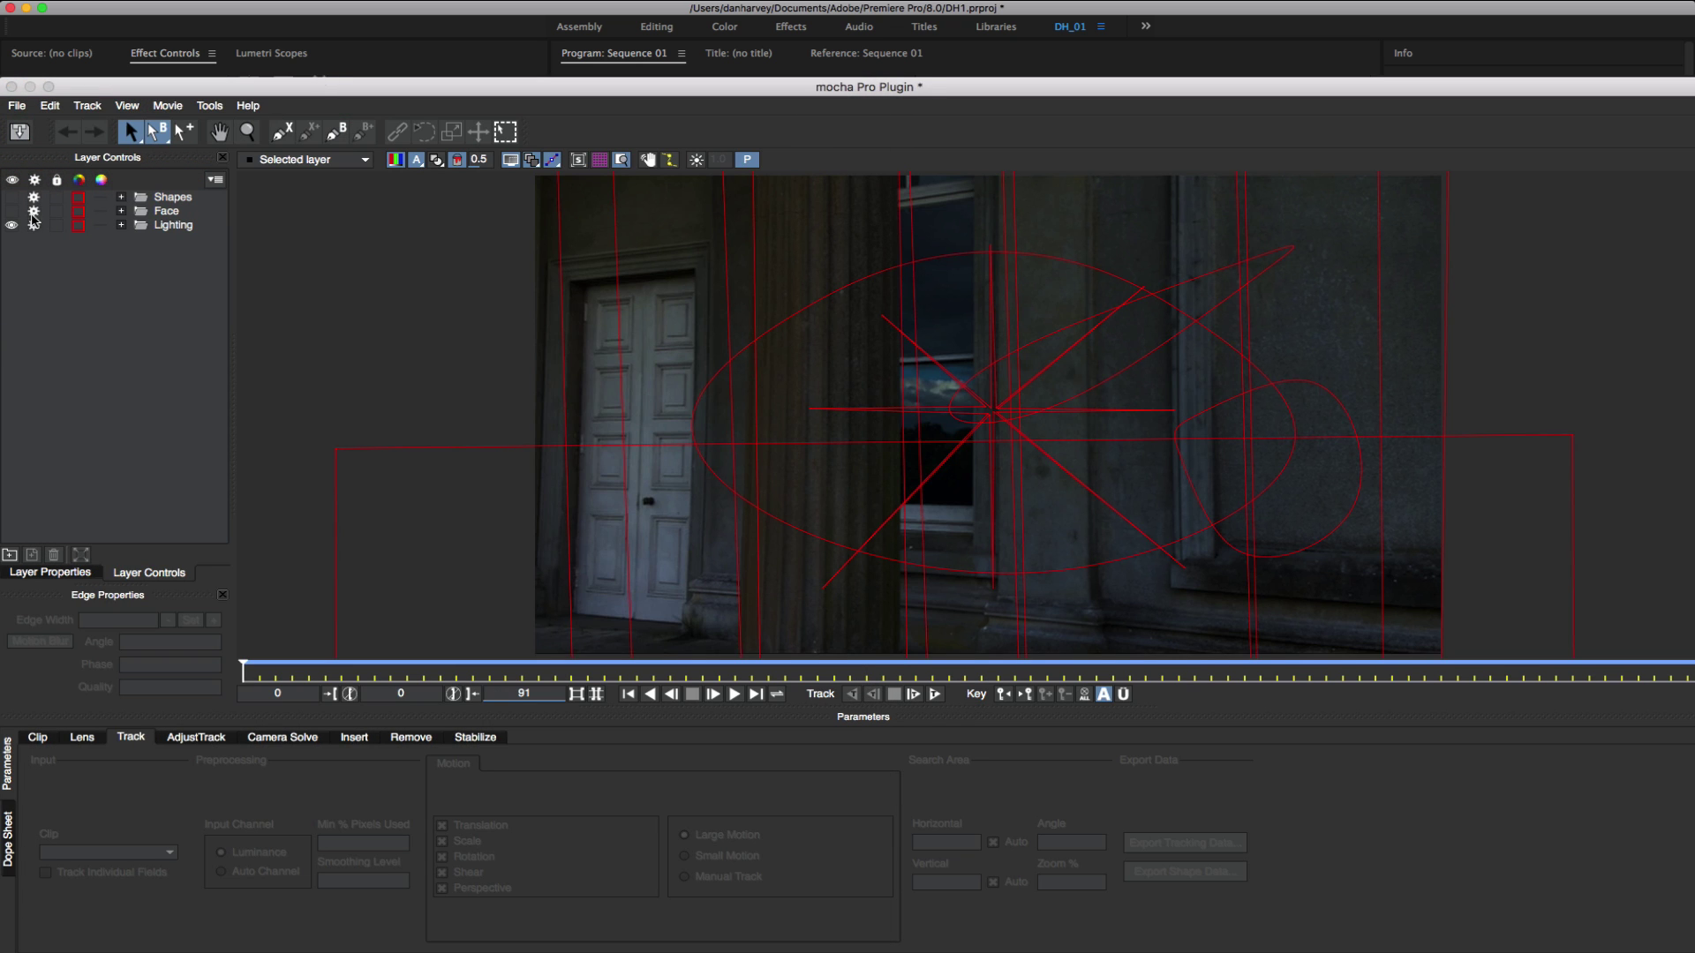
Hide Lighting, then review the Shapes presets: Square, Rectangle, Circle, Ellipse and Triangle
left_click(11, 225)
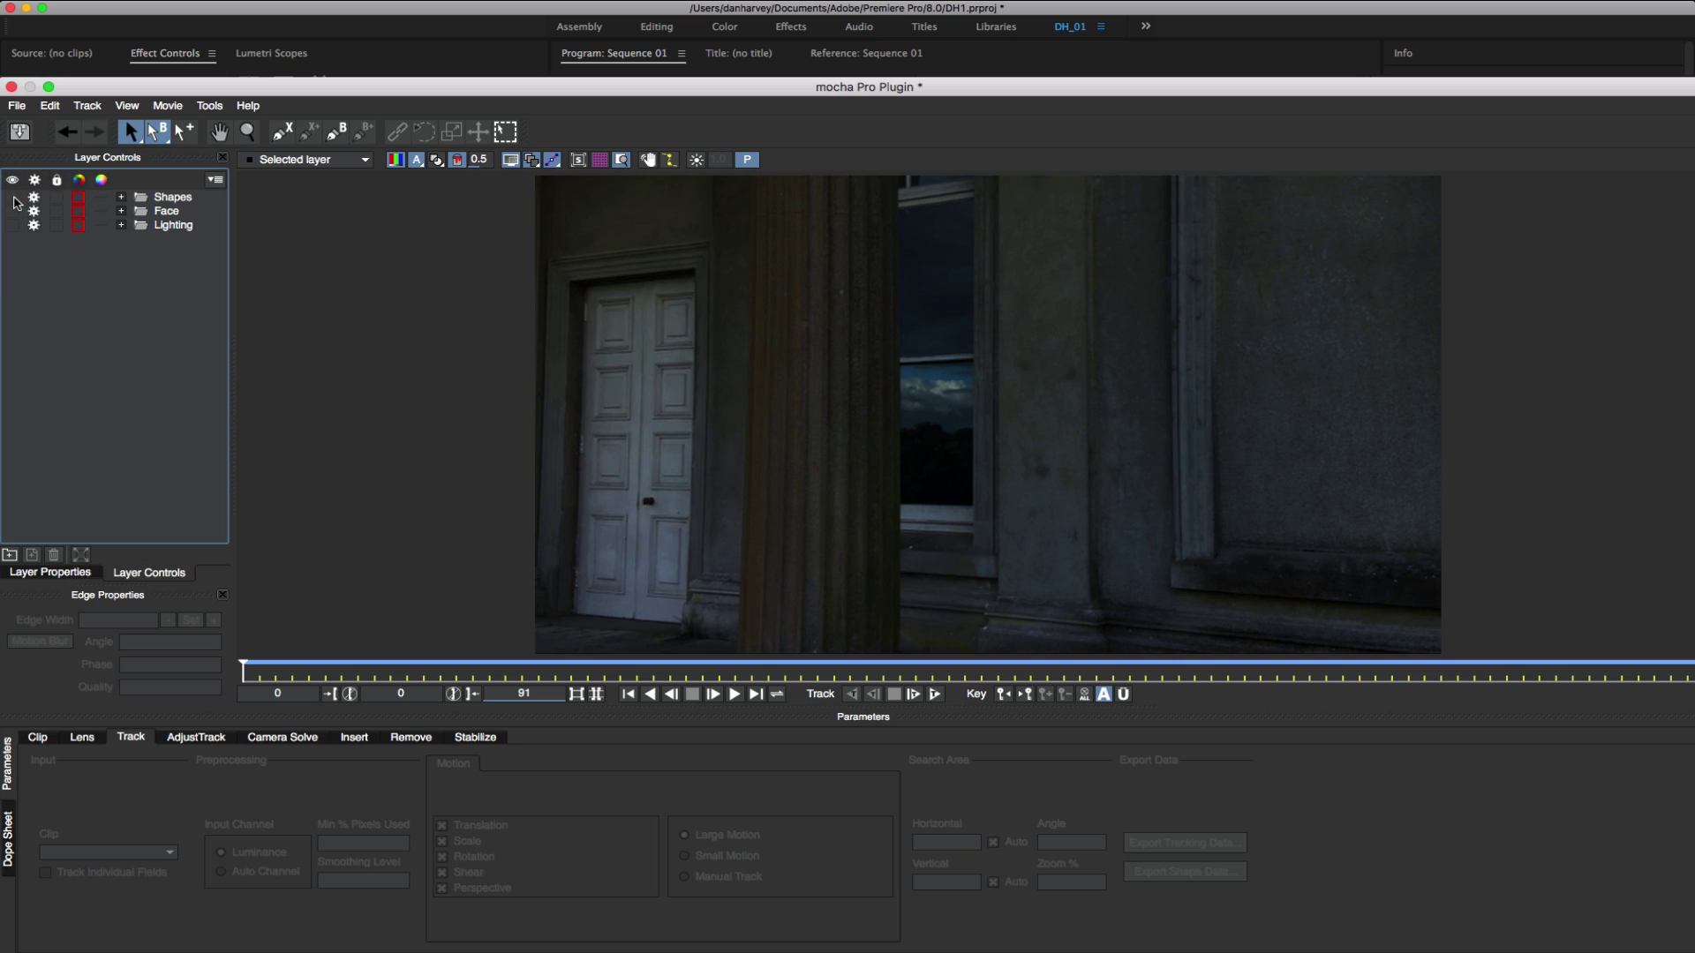
left_click(11, 197)
left_click(121, 197)
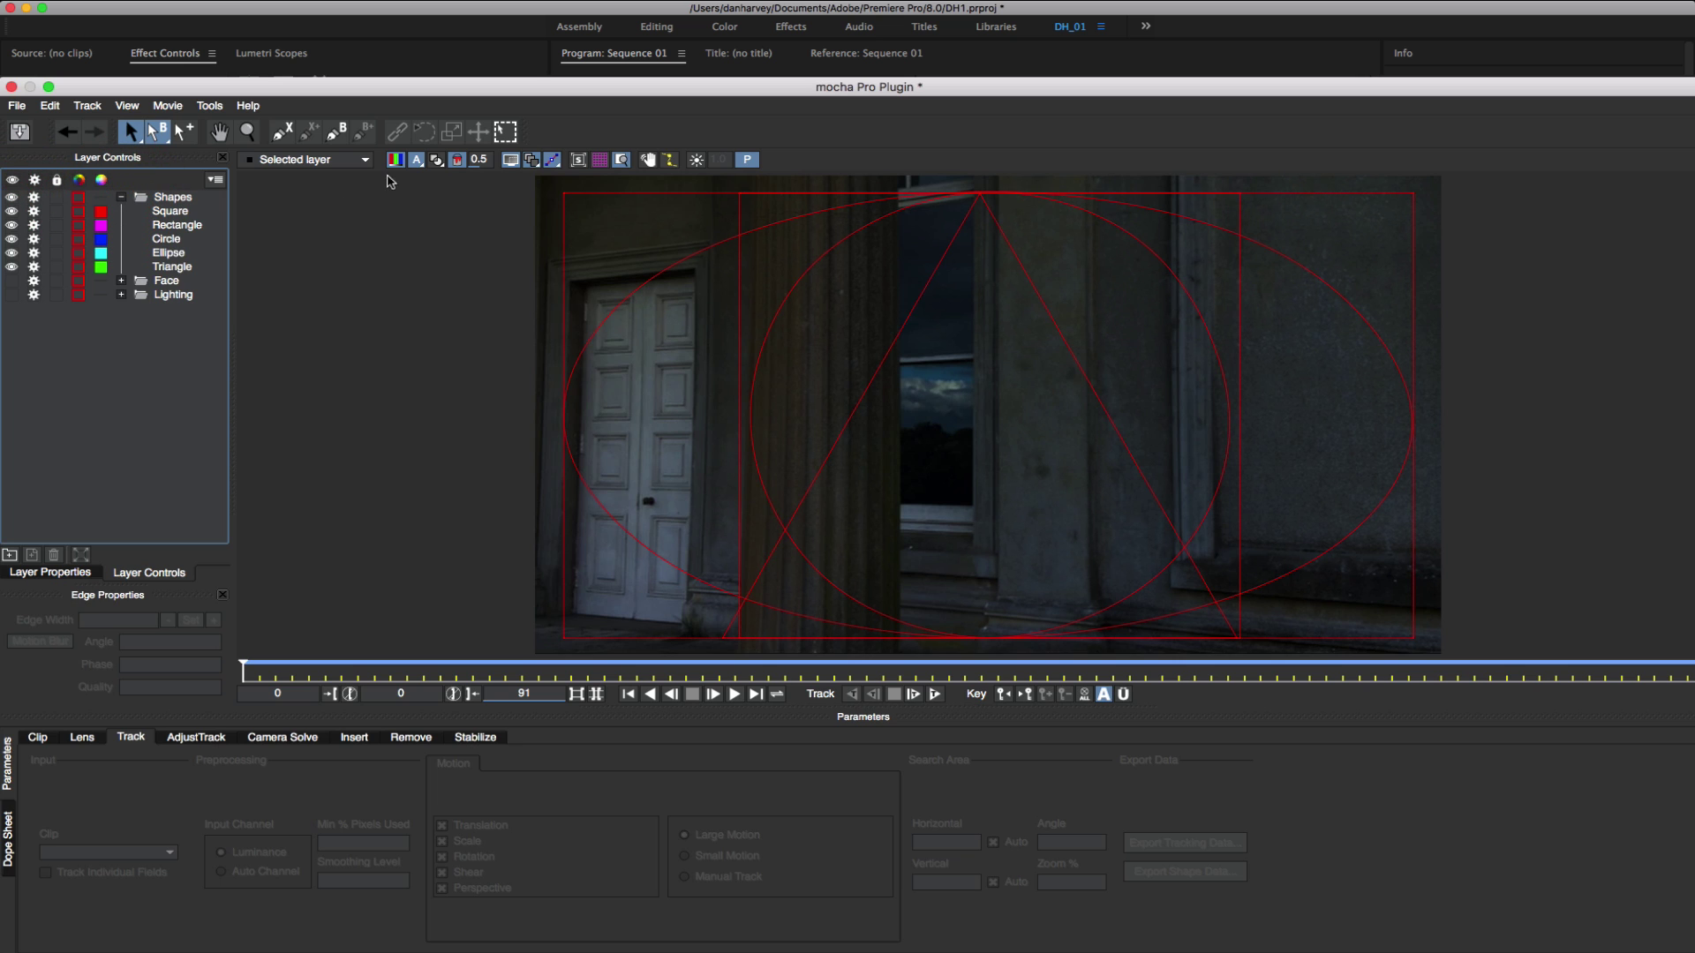
left_click(169, 211)
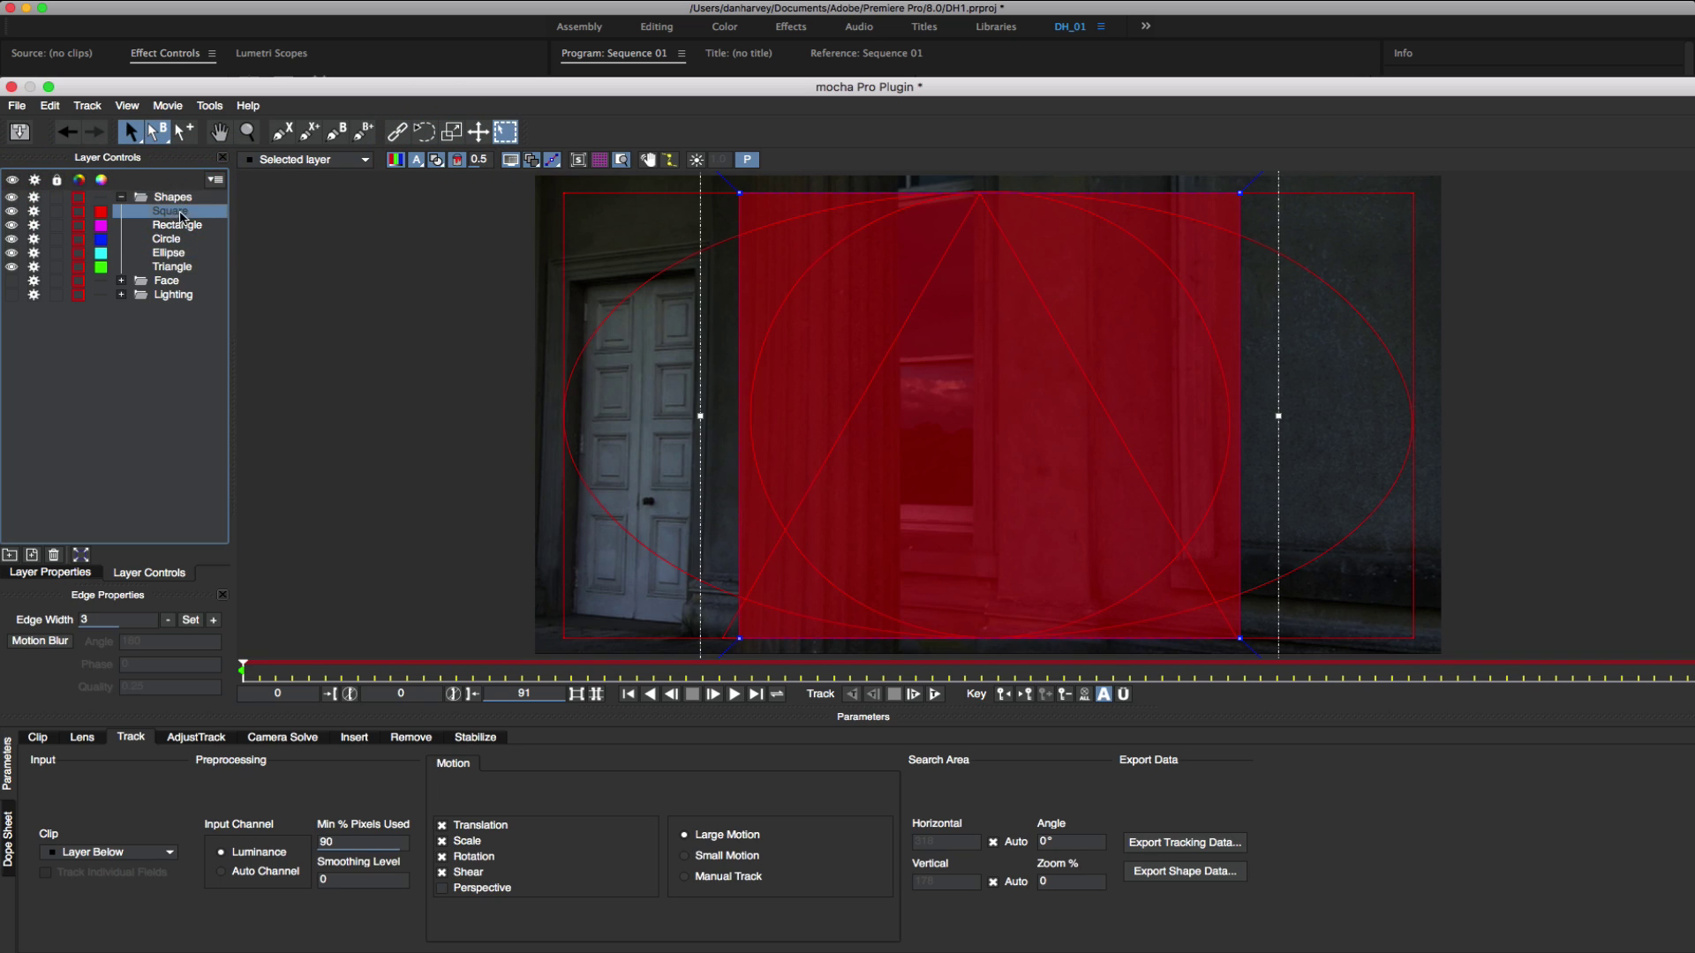
left_click(177, 225)
left_click(172, 253)
left_click(121, 197)
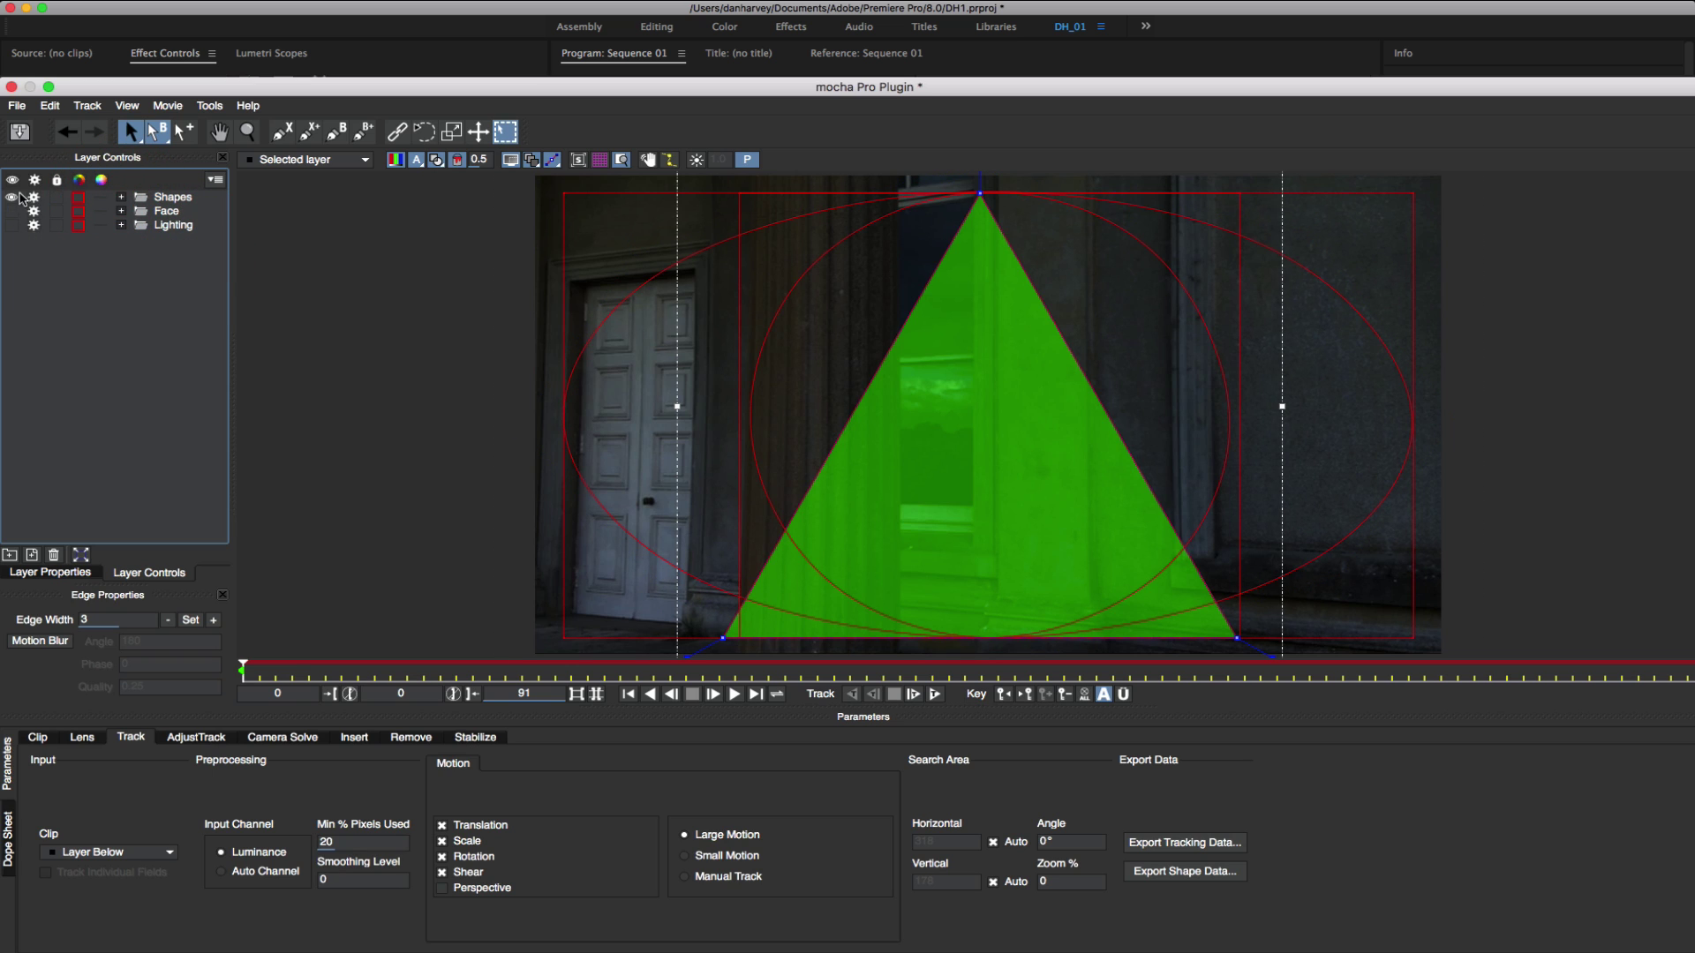
left_click(12, 198)
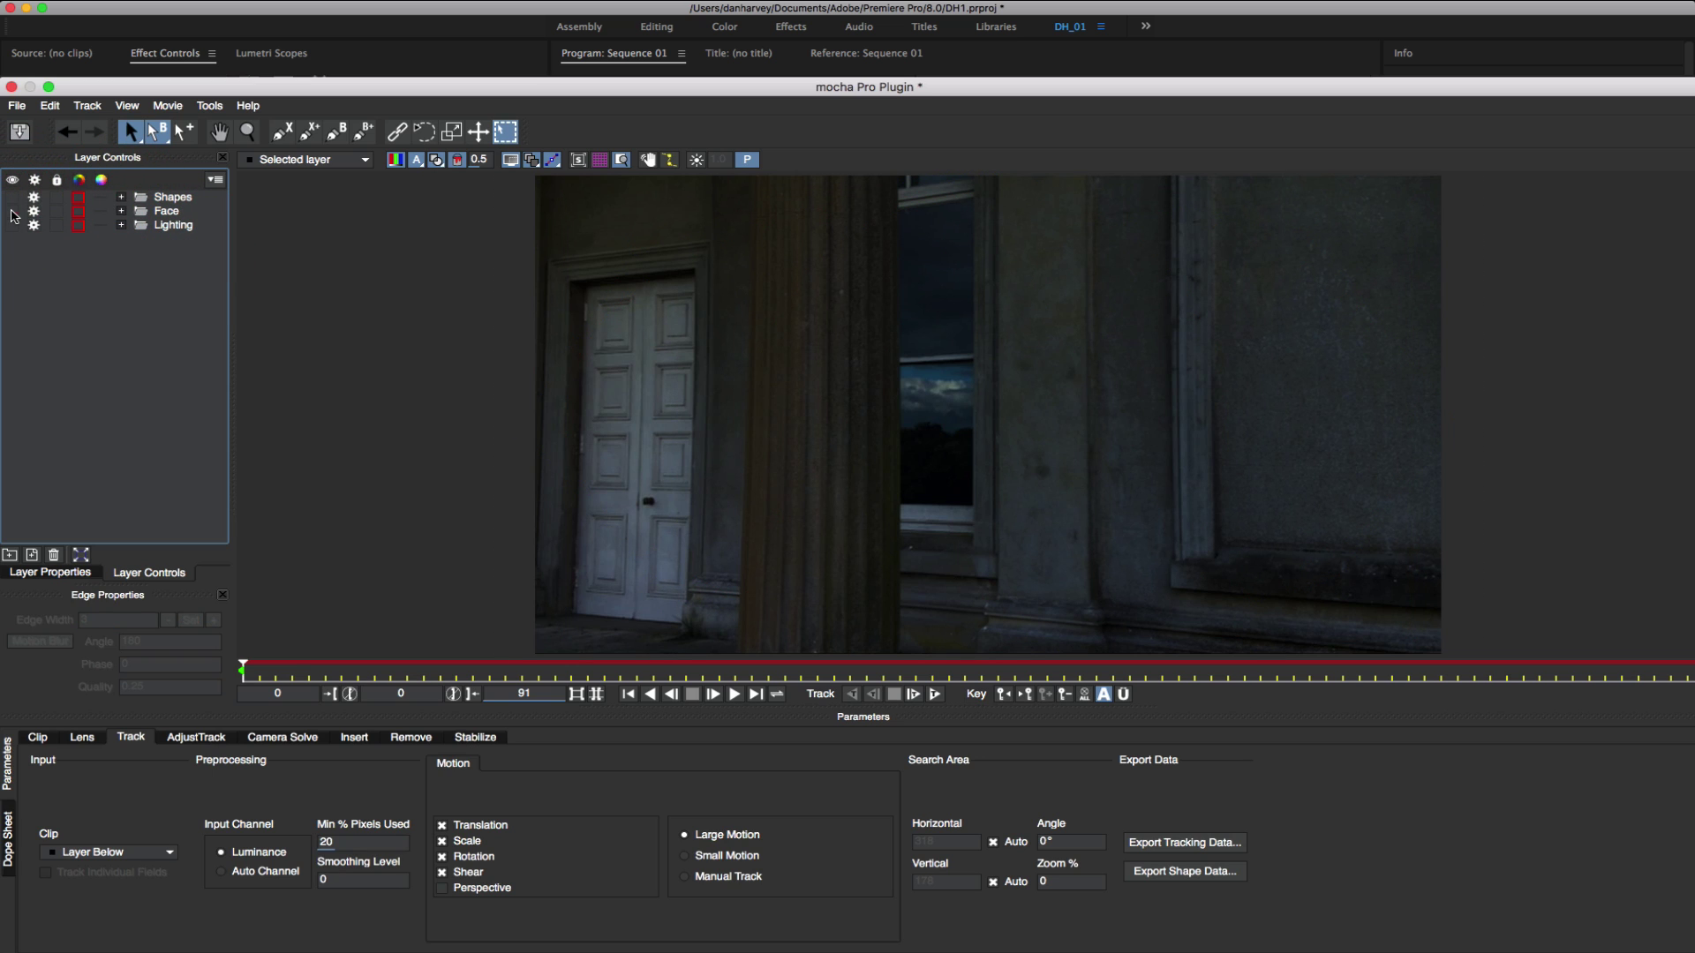
Review the Face presets: Face_All, head, eye and Lip_Lower shapes
left_click(11, 211)
left_click(121, 211)
left_click(172, 225)
left_click(177, 267)
left_click(181, 295)
left_click(121, 211)
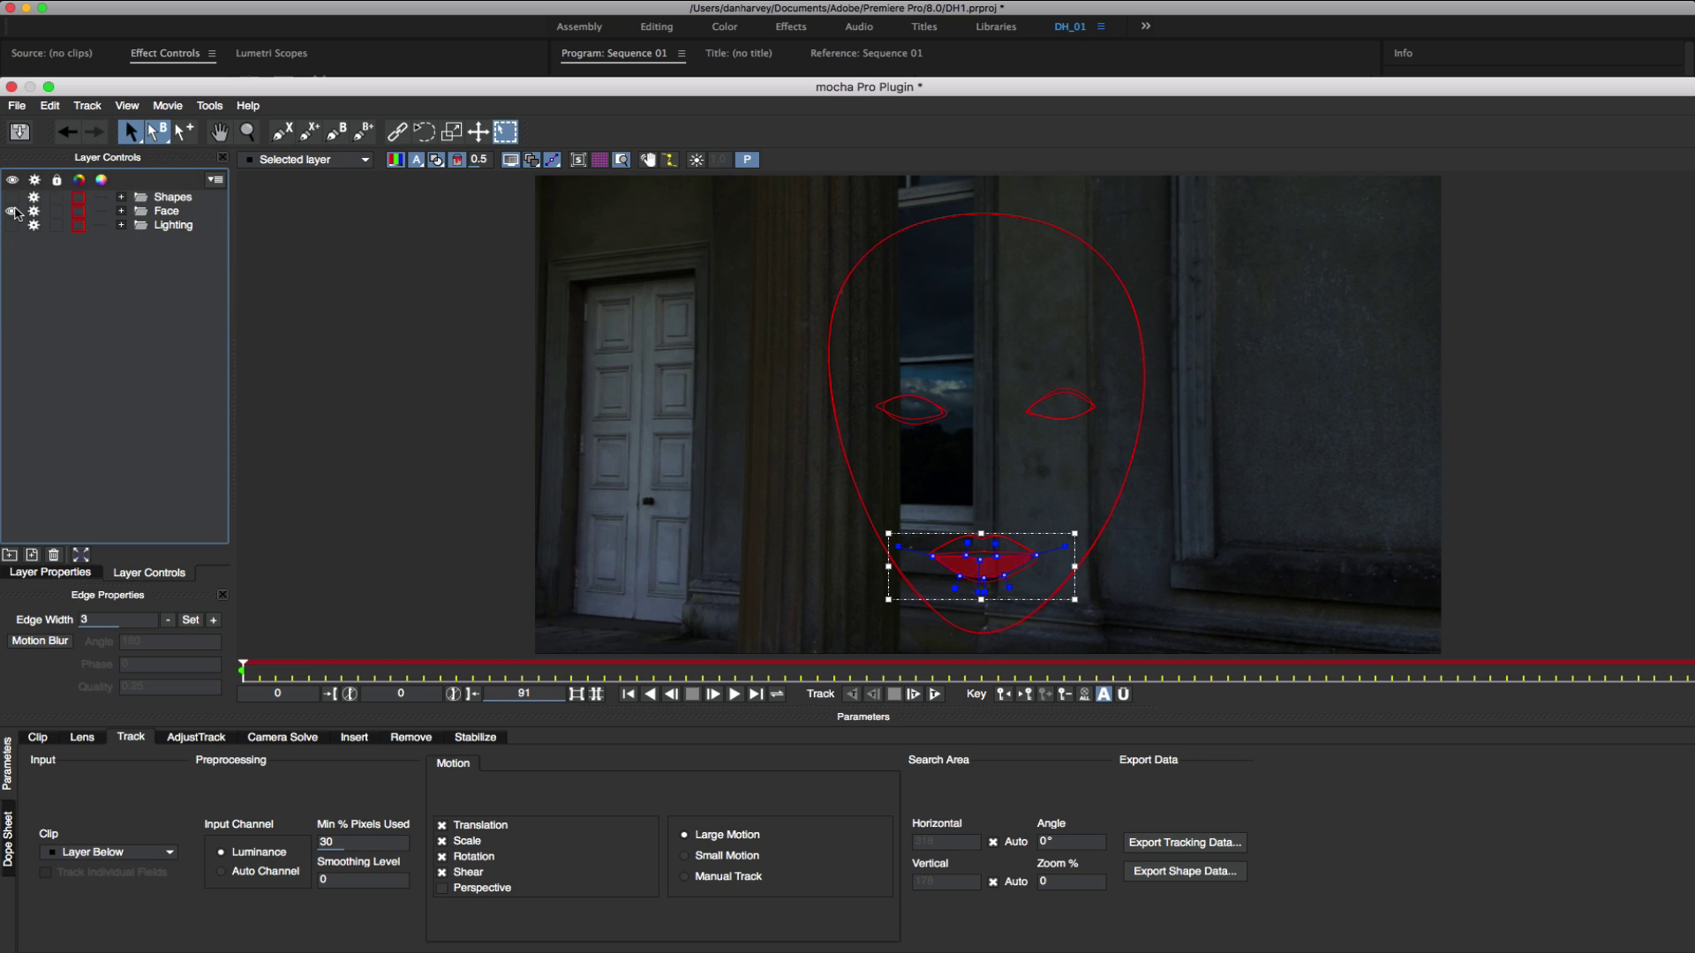
left_click(11, 211)
Show the Lighting presets and inspect Gradient, Vignette, Spot_Source and Spot_Target
left_click(121, 225)
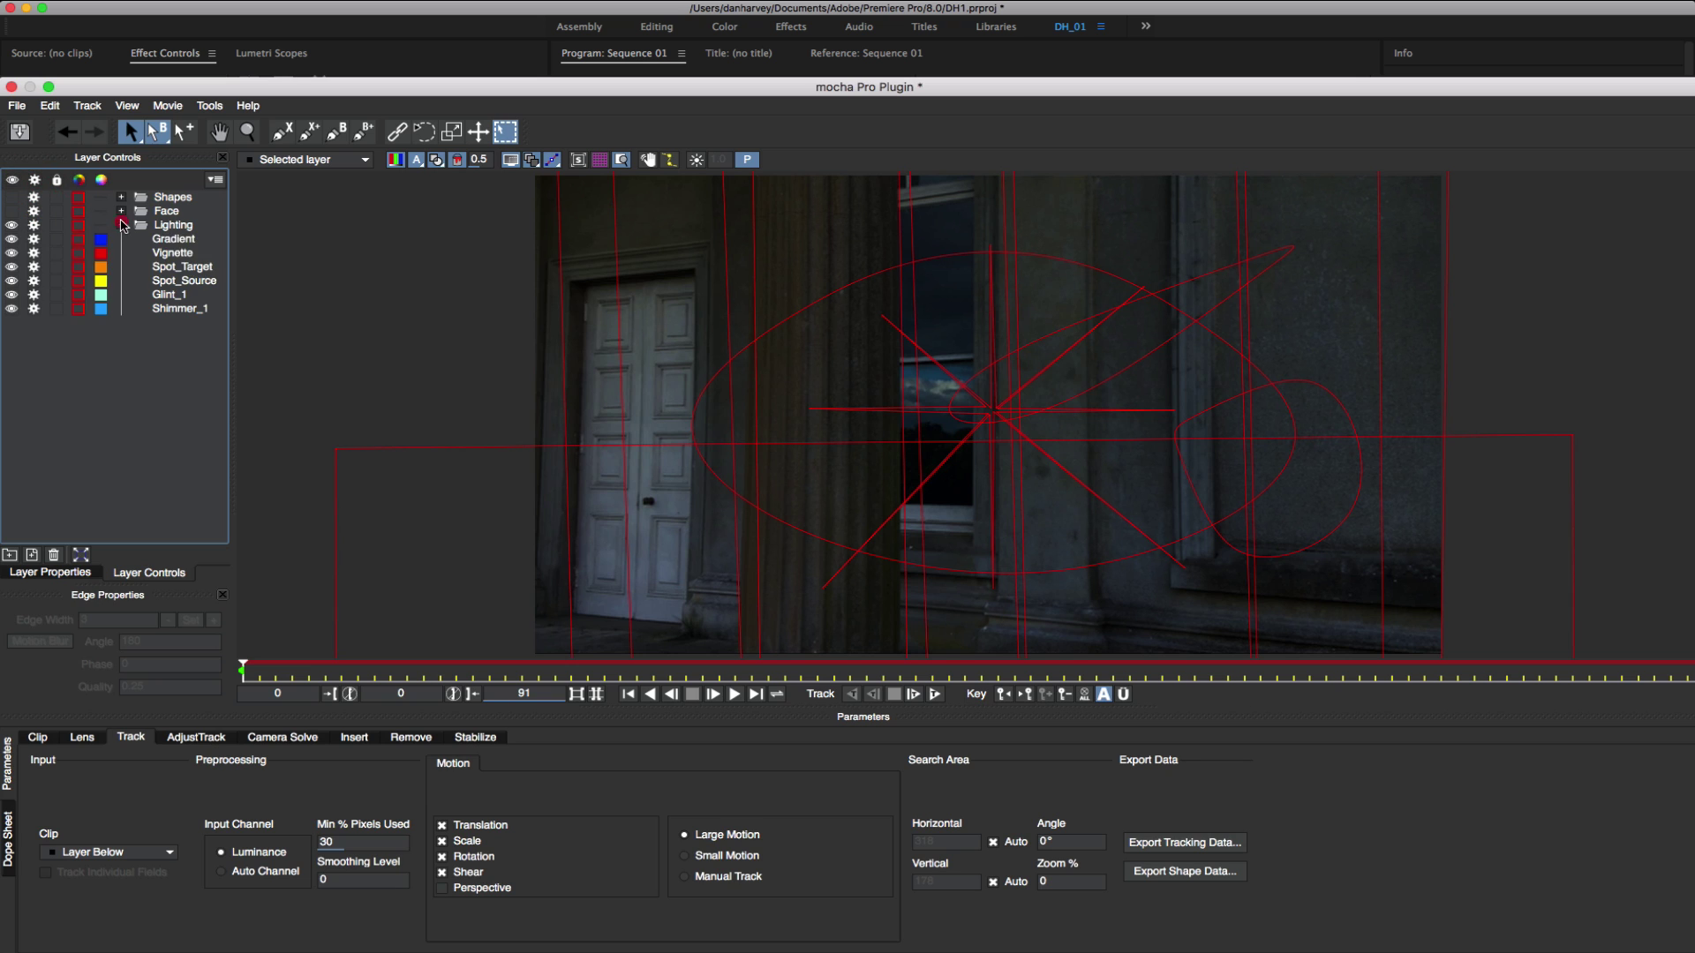
left_click(173, 239)
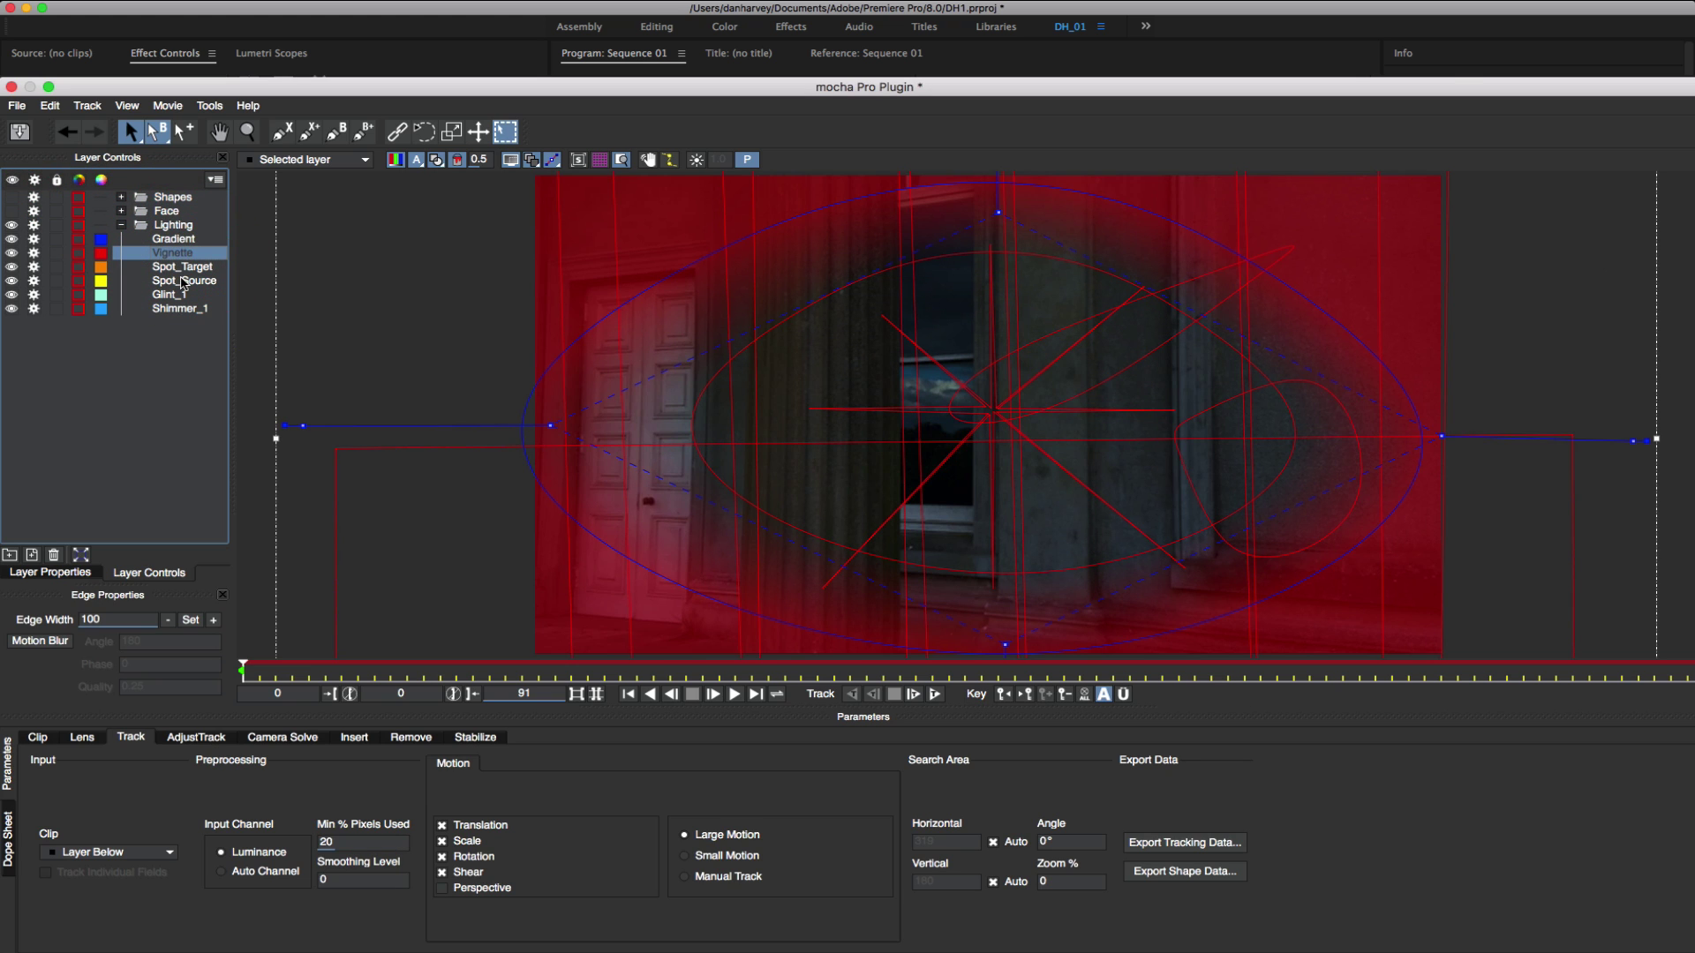
left_click(183, 281)
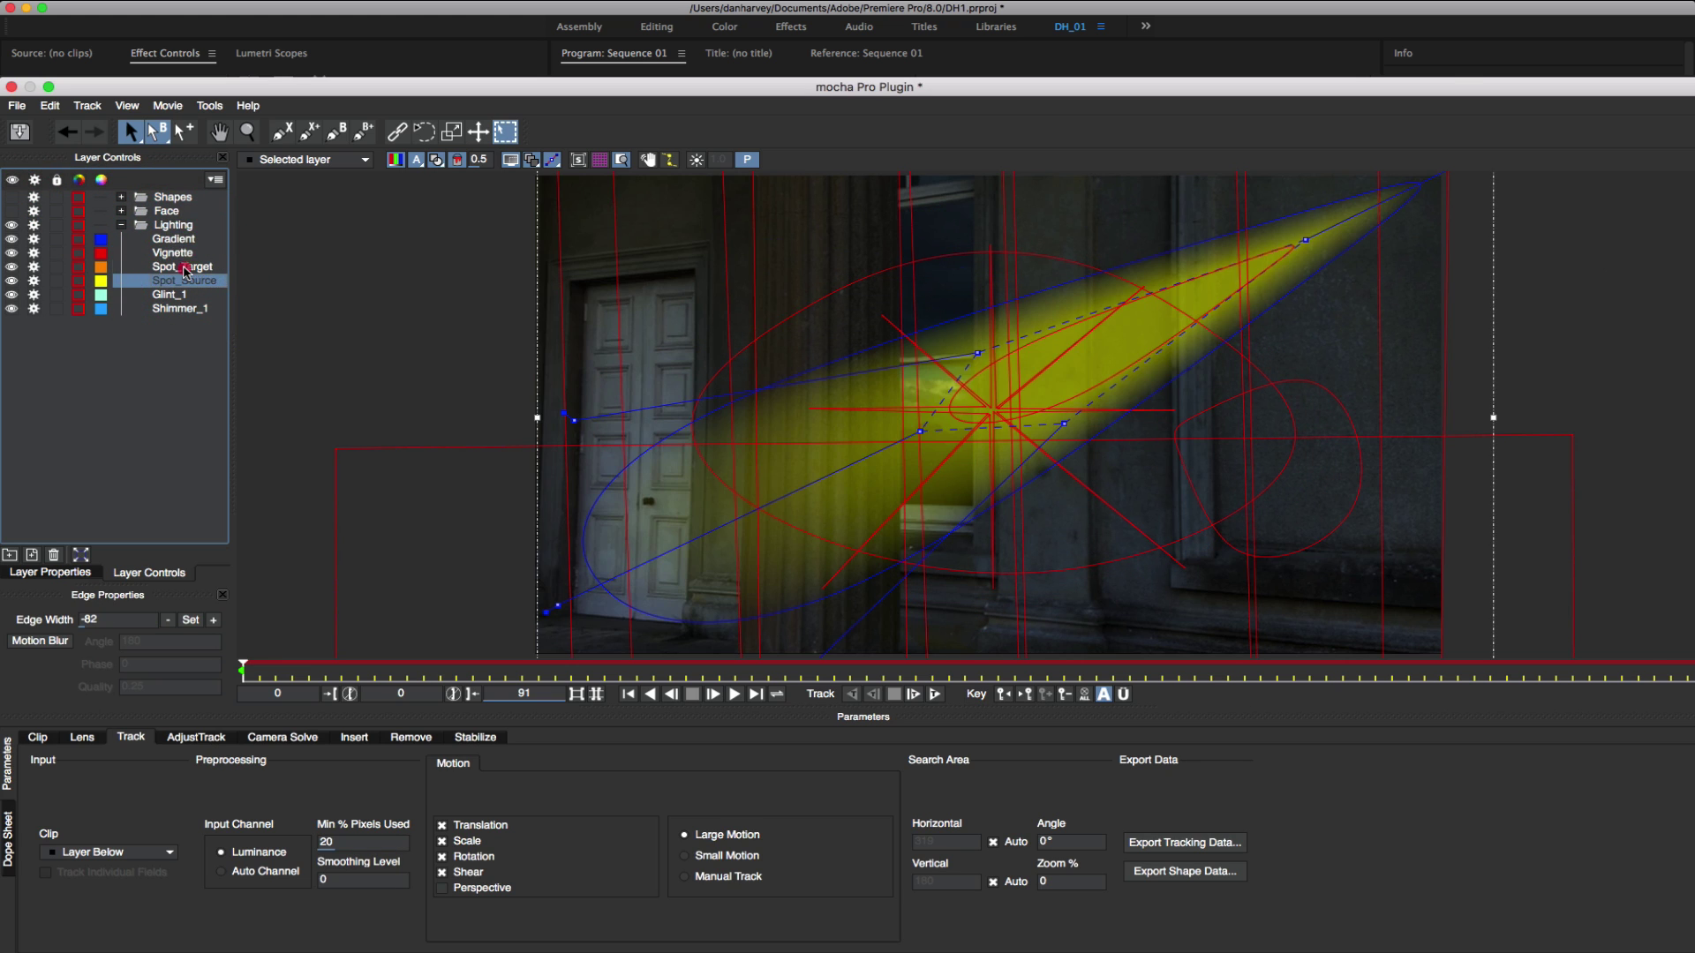
Rotate the orange spot shape around its left end
key("t")
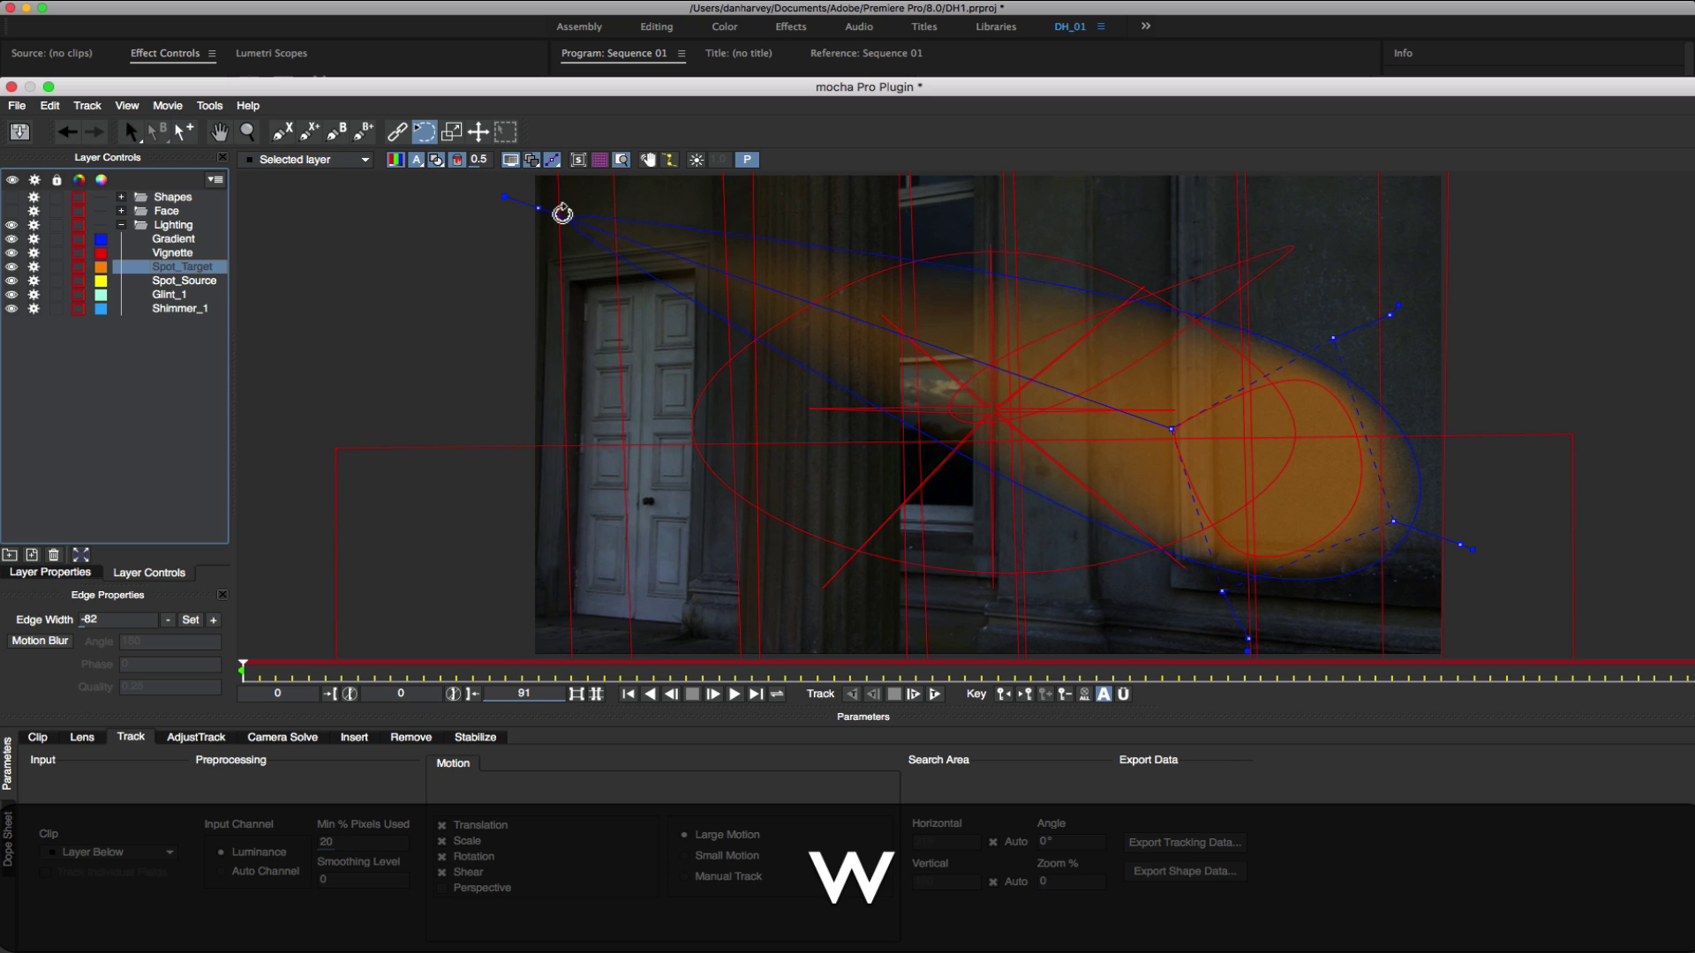
mouse_move(560, 212)
left_mouse_down()
mouse_move(846, 207)
mouse_move(802, 356)
mouse_move(818, 344)
left_mouse_up()
key("q")
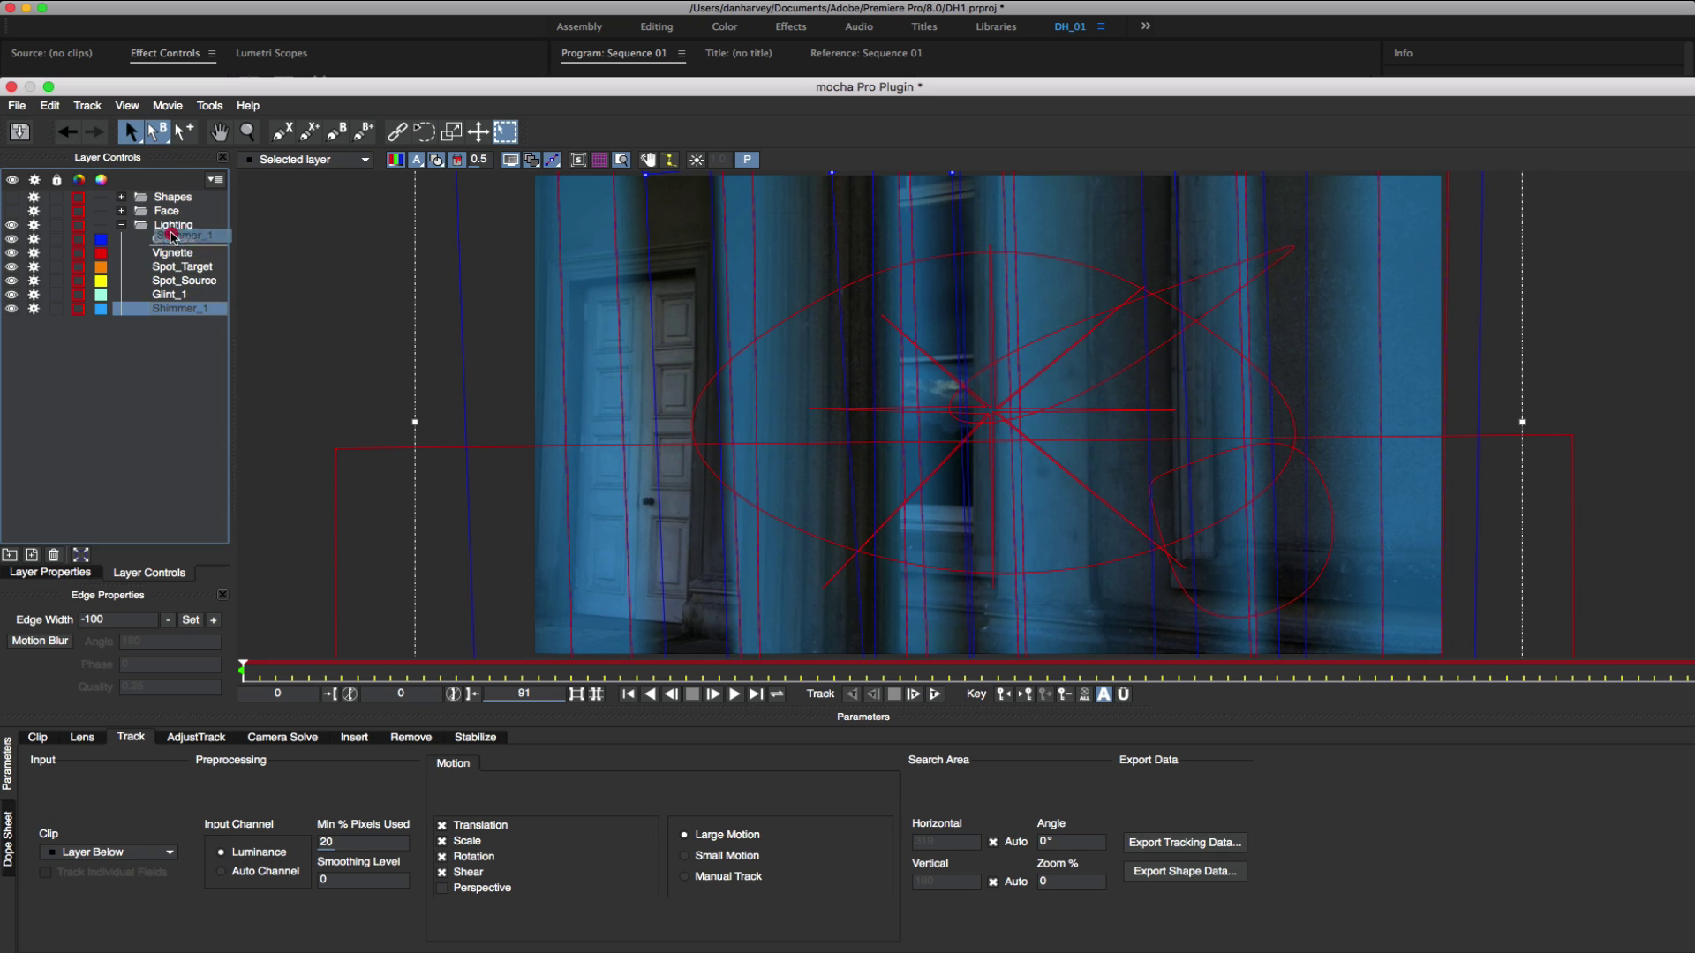
Move Shimmer_1 to the top and delete every other layer down to Glint_1
left_click_drag(169, 315, 168, 196)
left_click(171, 211)
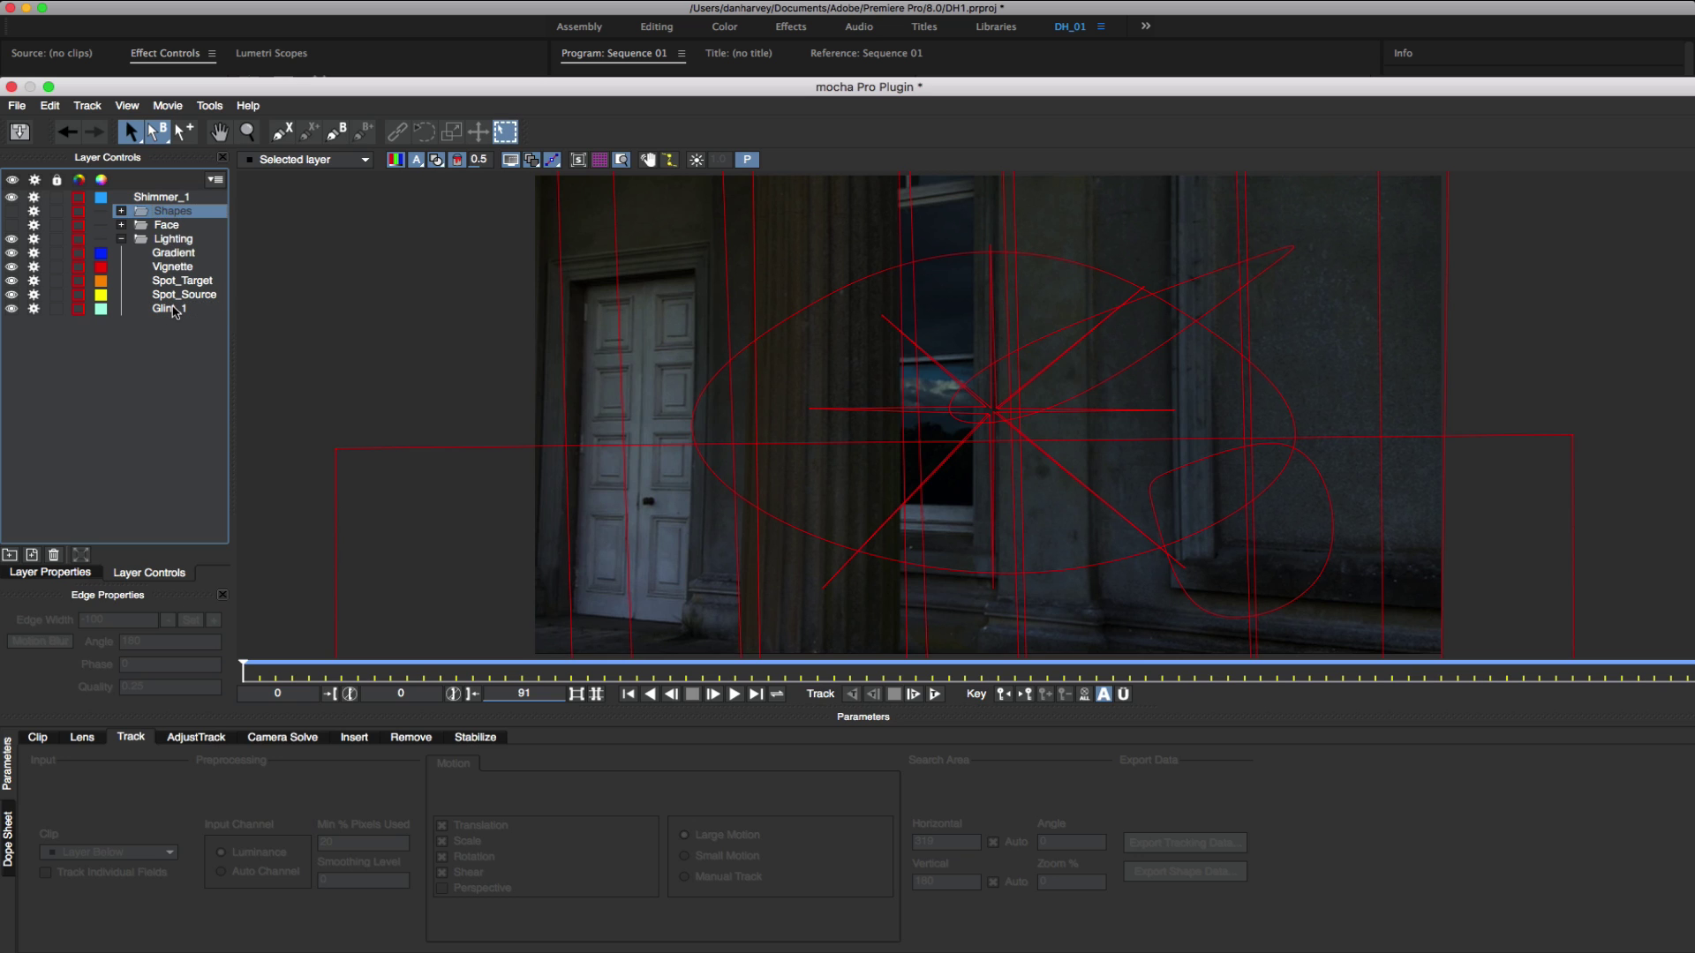
left_click(177, 309, "shift")
key("shift+BackSpace")
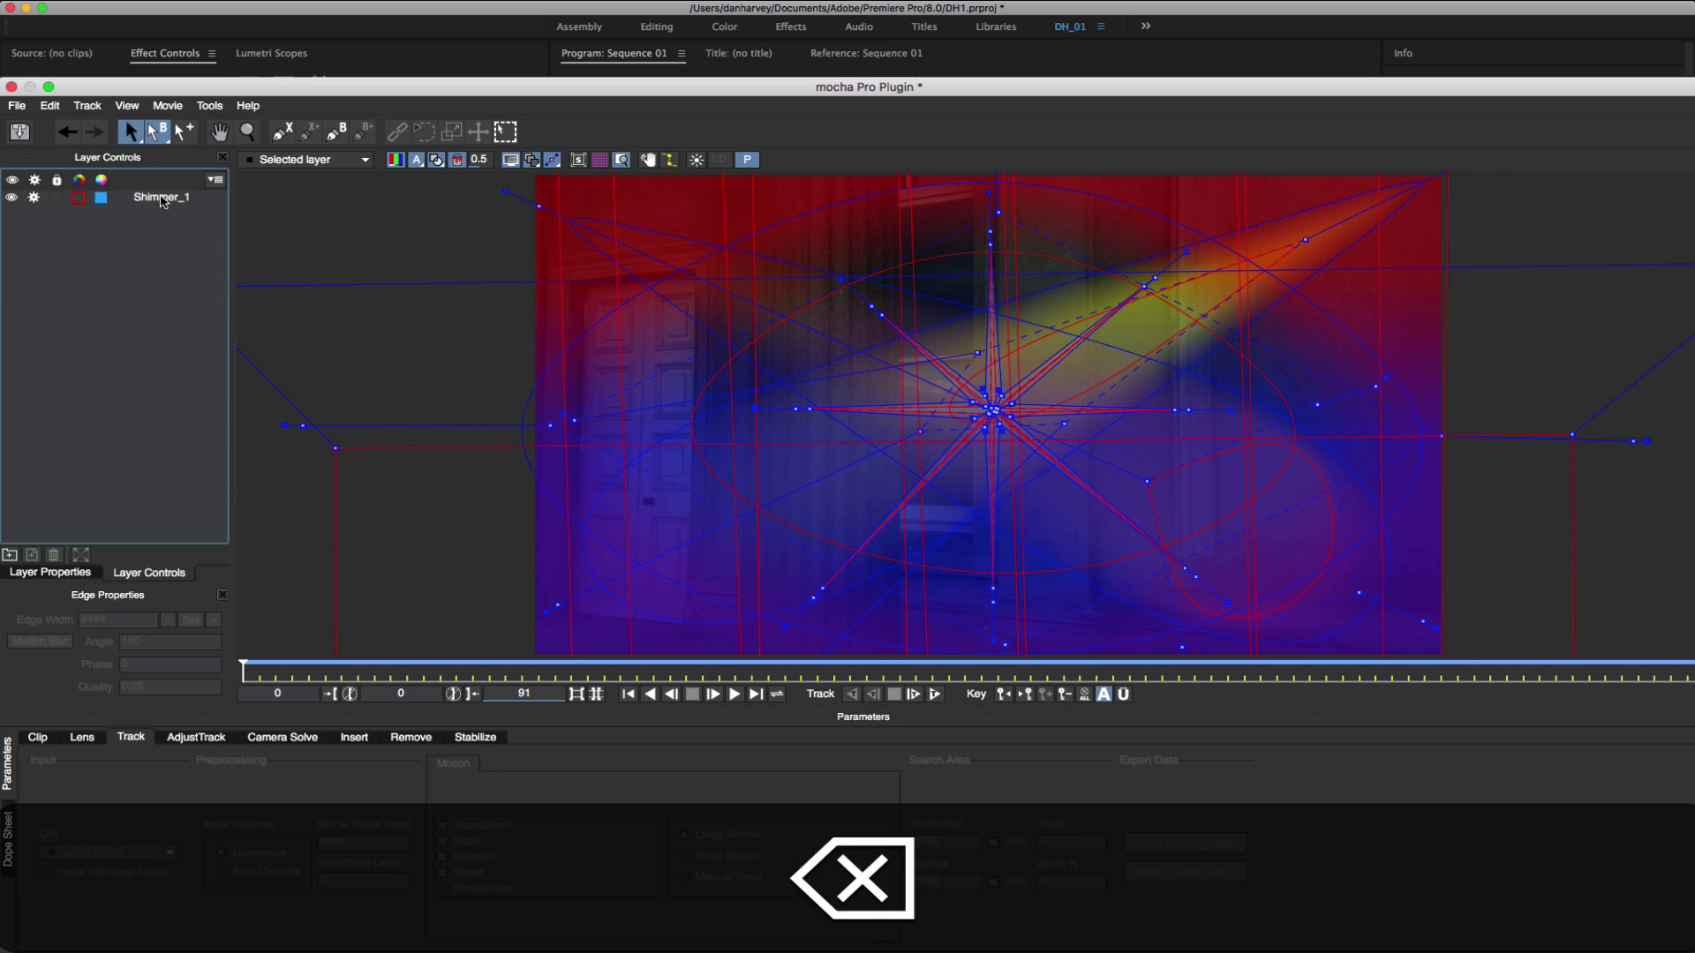
left_click(164, 197)
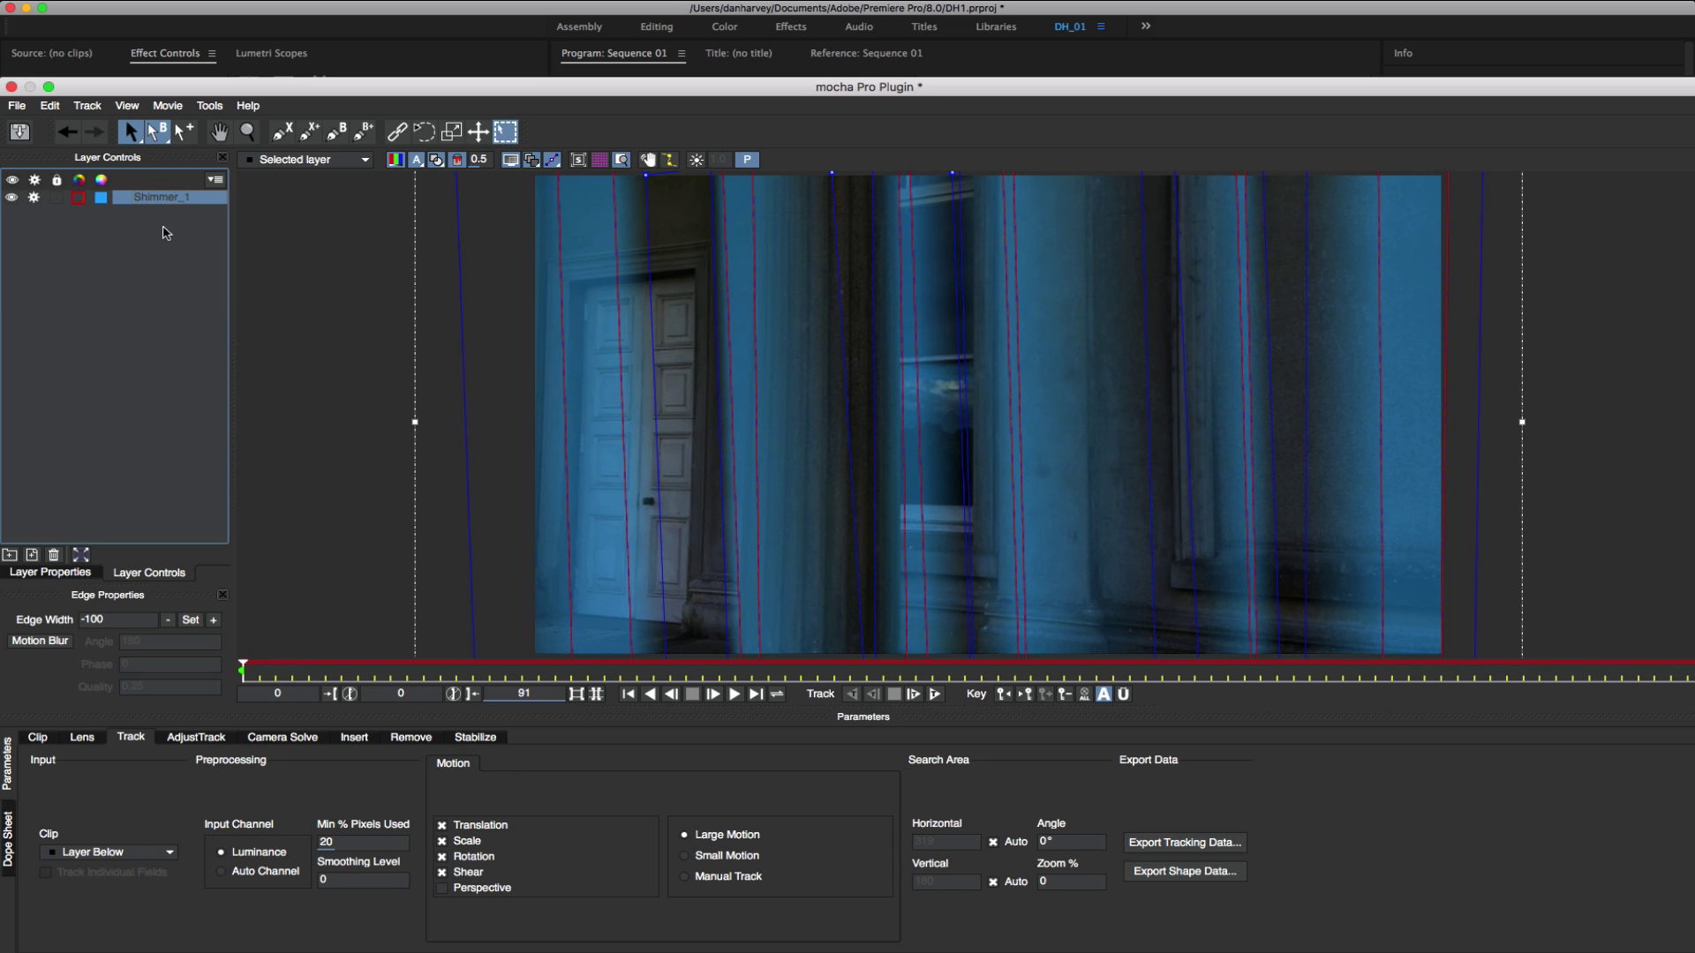
On the last frame, draw a closed spline around the upper window pane
left_click(283, 132)
key("t")
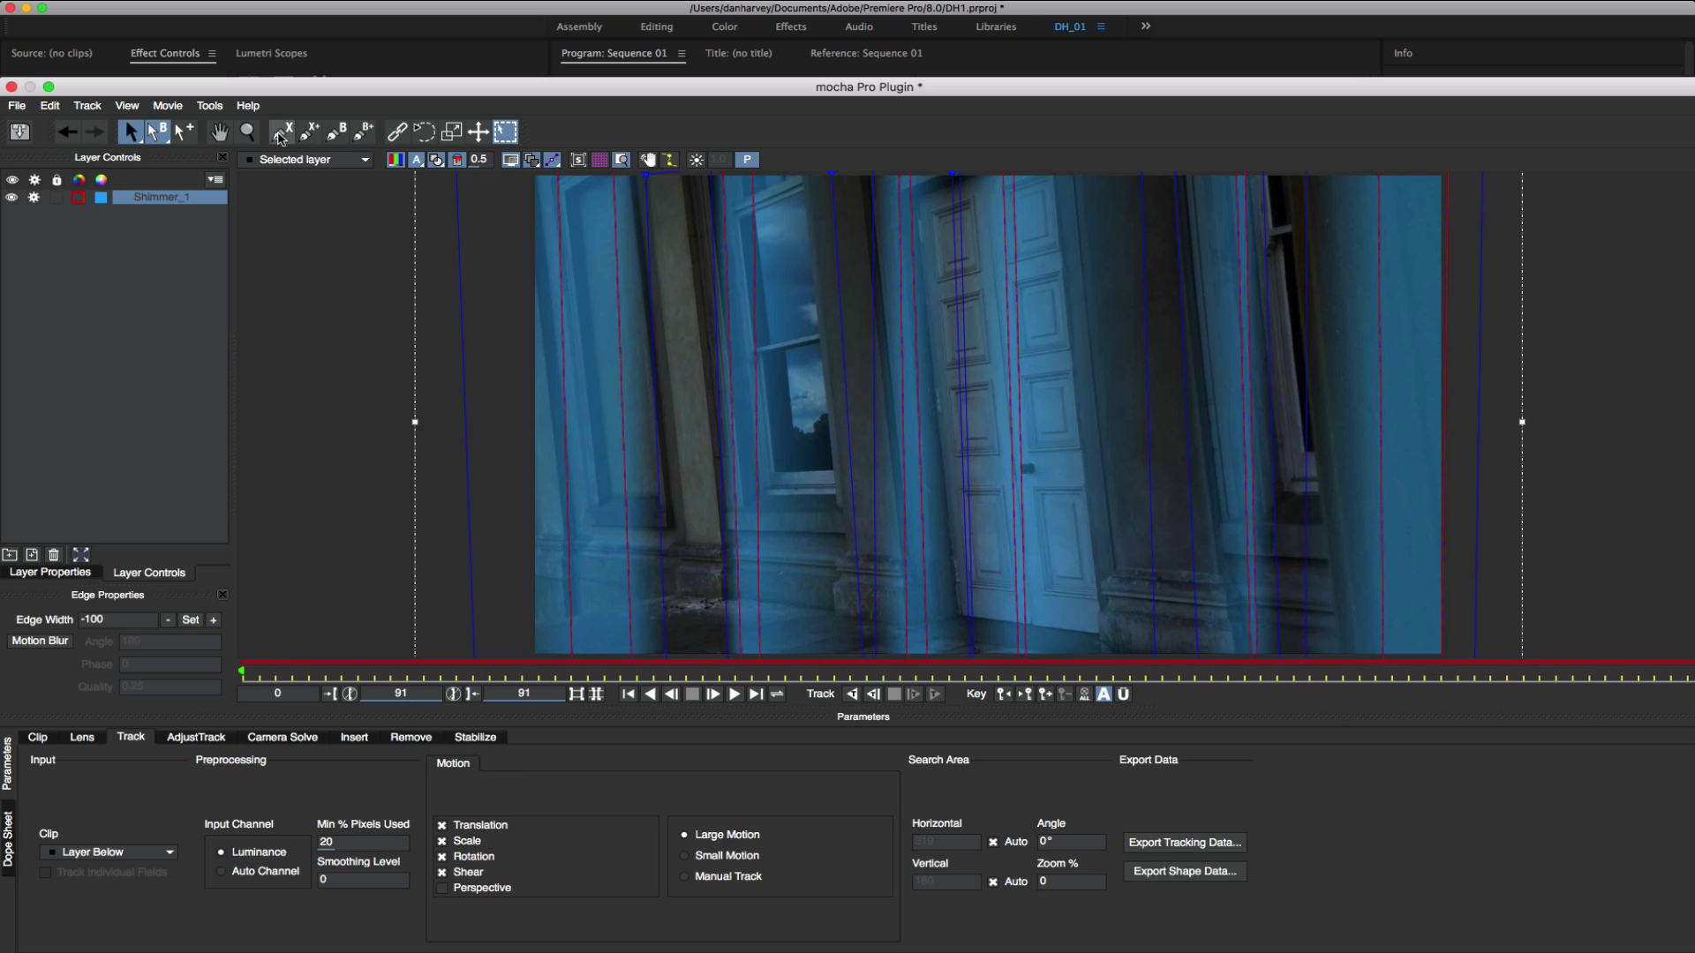
left_click(282, 132)
left_click(736, 188)
left_click(741, 220)
left_click(757, 352)
left_click(821, 332)
left_click(803, 188)
right_click(896, 230)
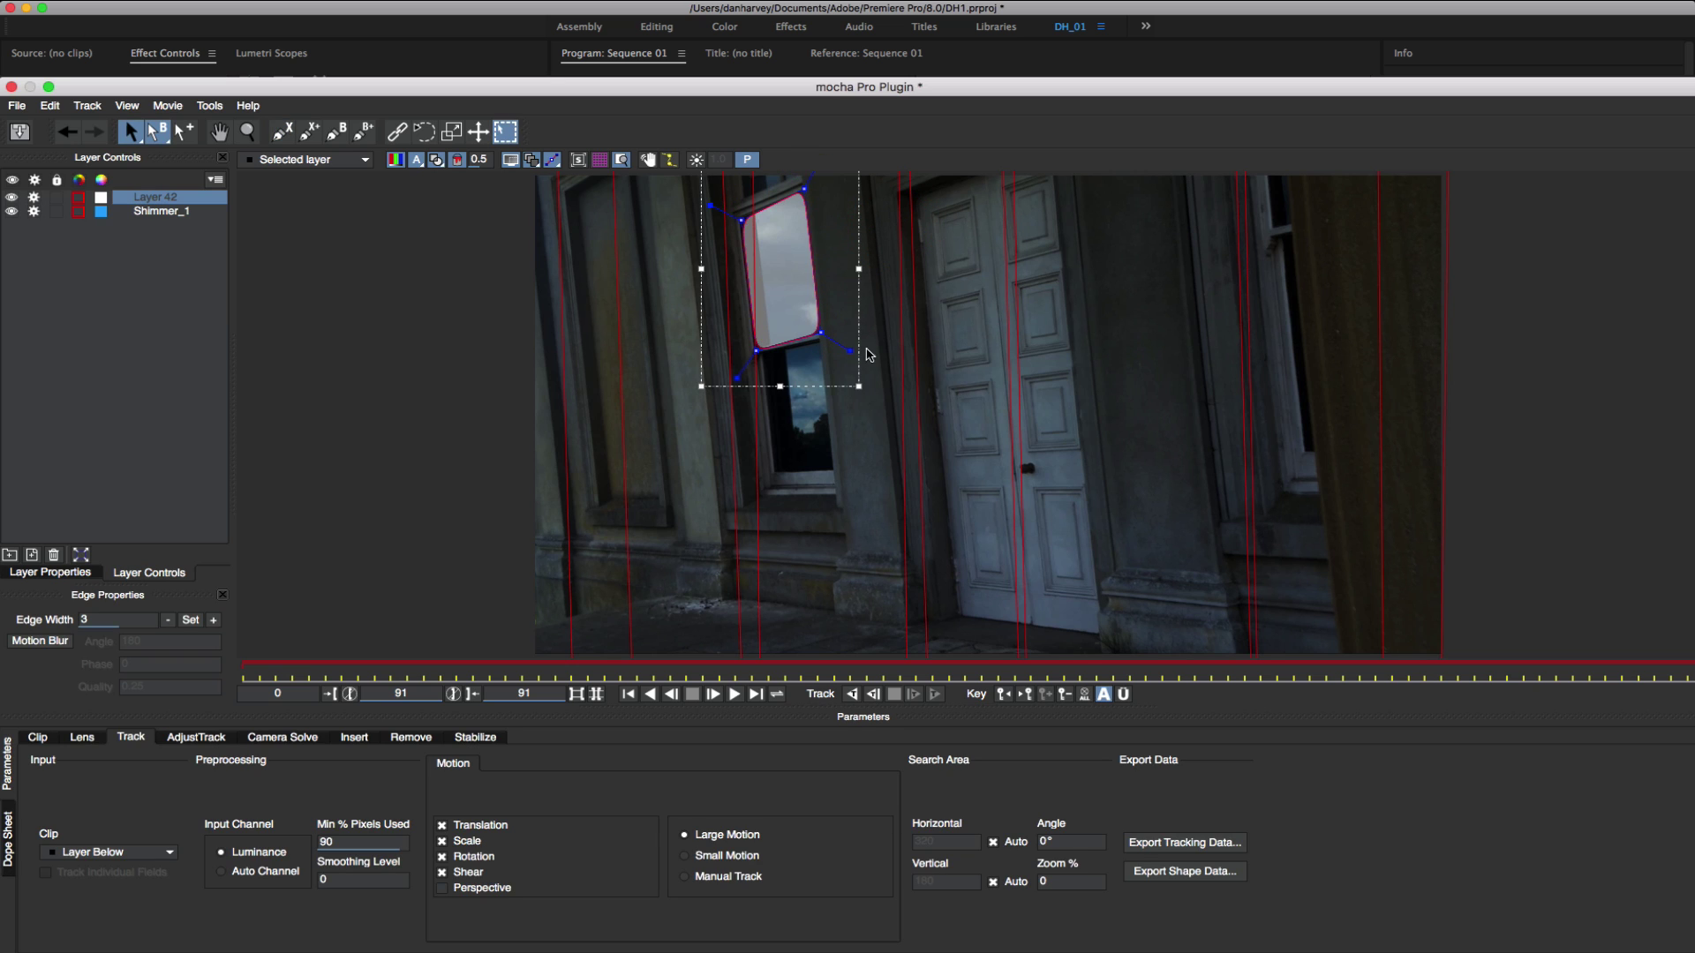
left_click_drag(850, 351, 857, 355)
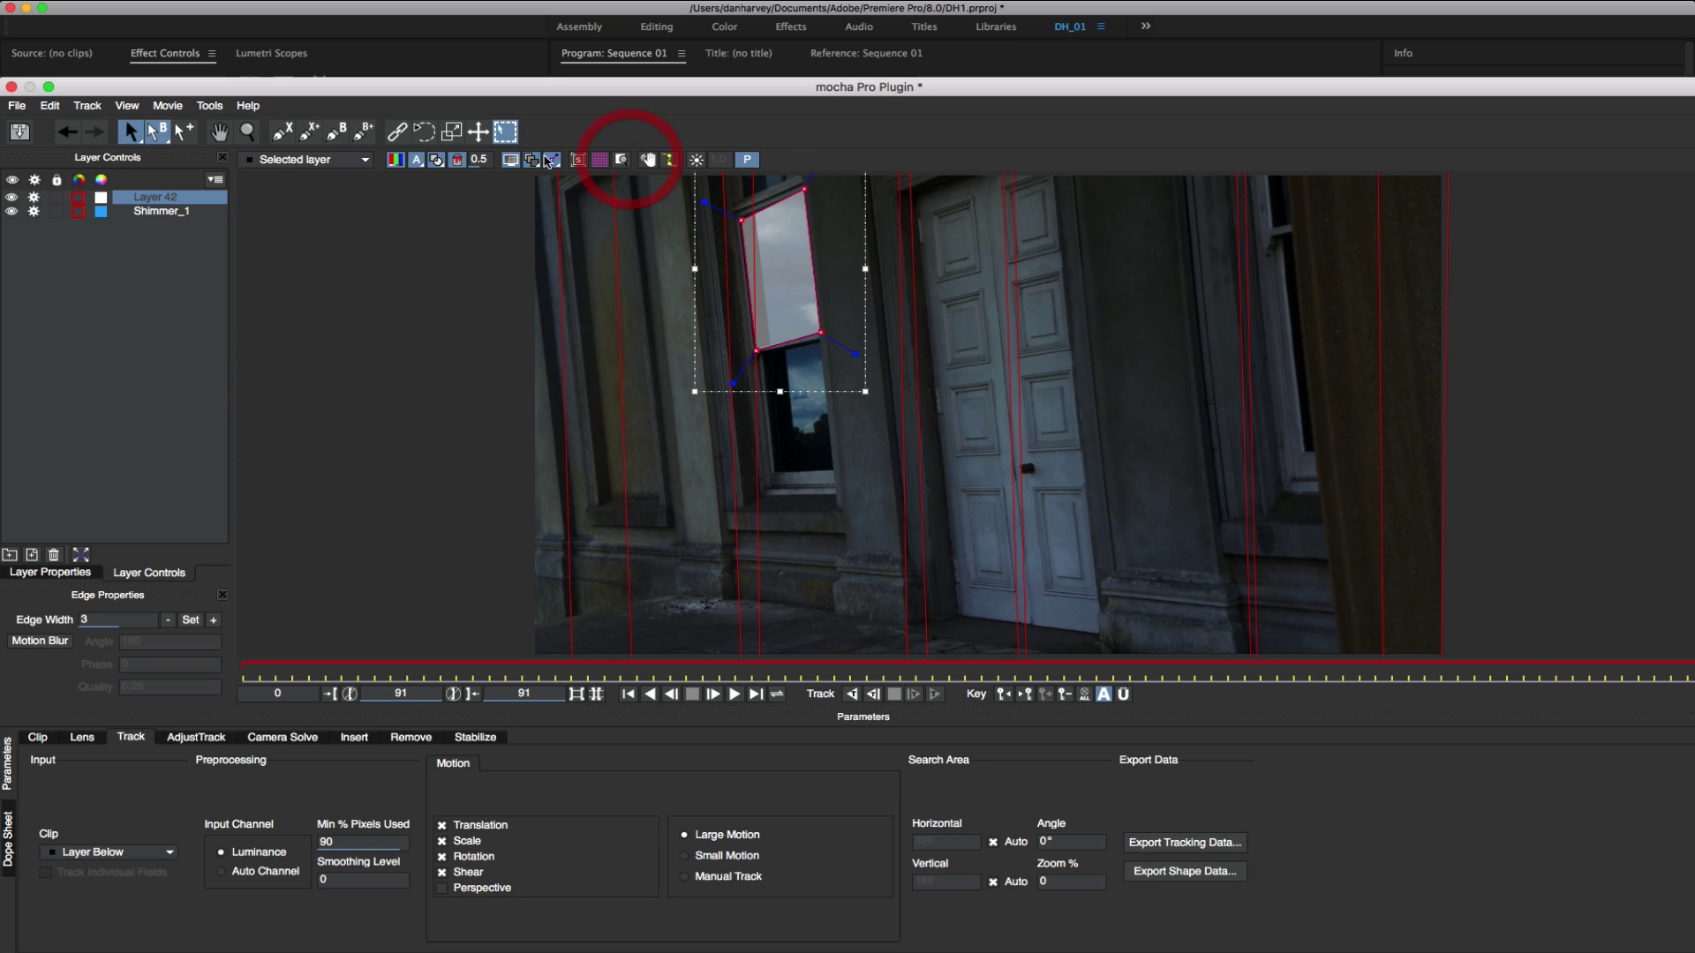
Add a second closed spline around the lower window pane on the same layer
left_click(309, 133)
key("t")
left_click(764, 357)
left_click(777, 472)
left_click(835, 469)
left_click(821, 349)
right_click(821, 354)
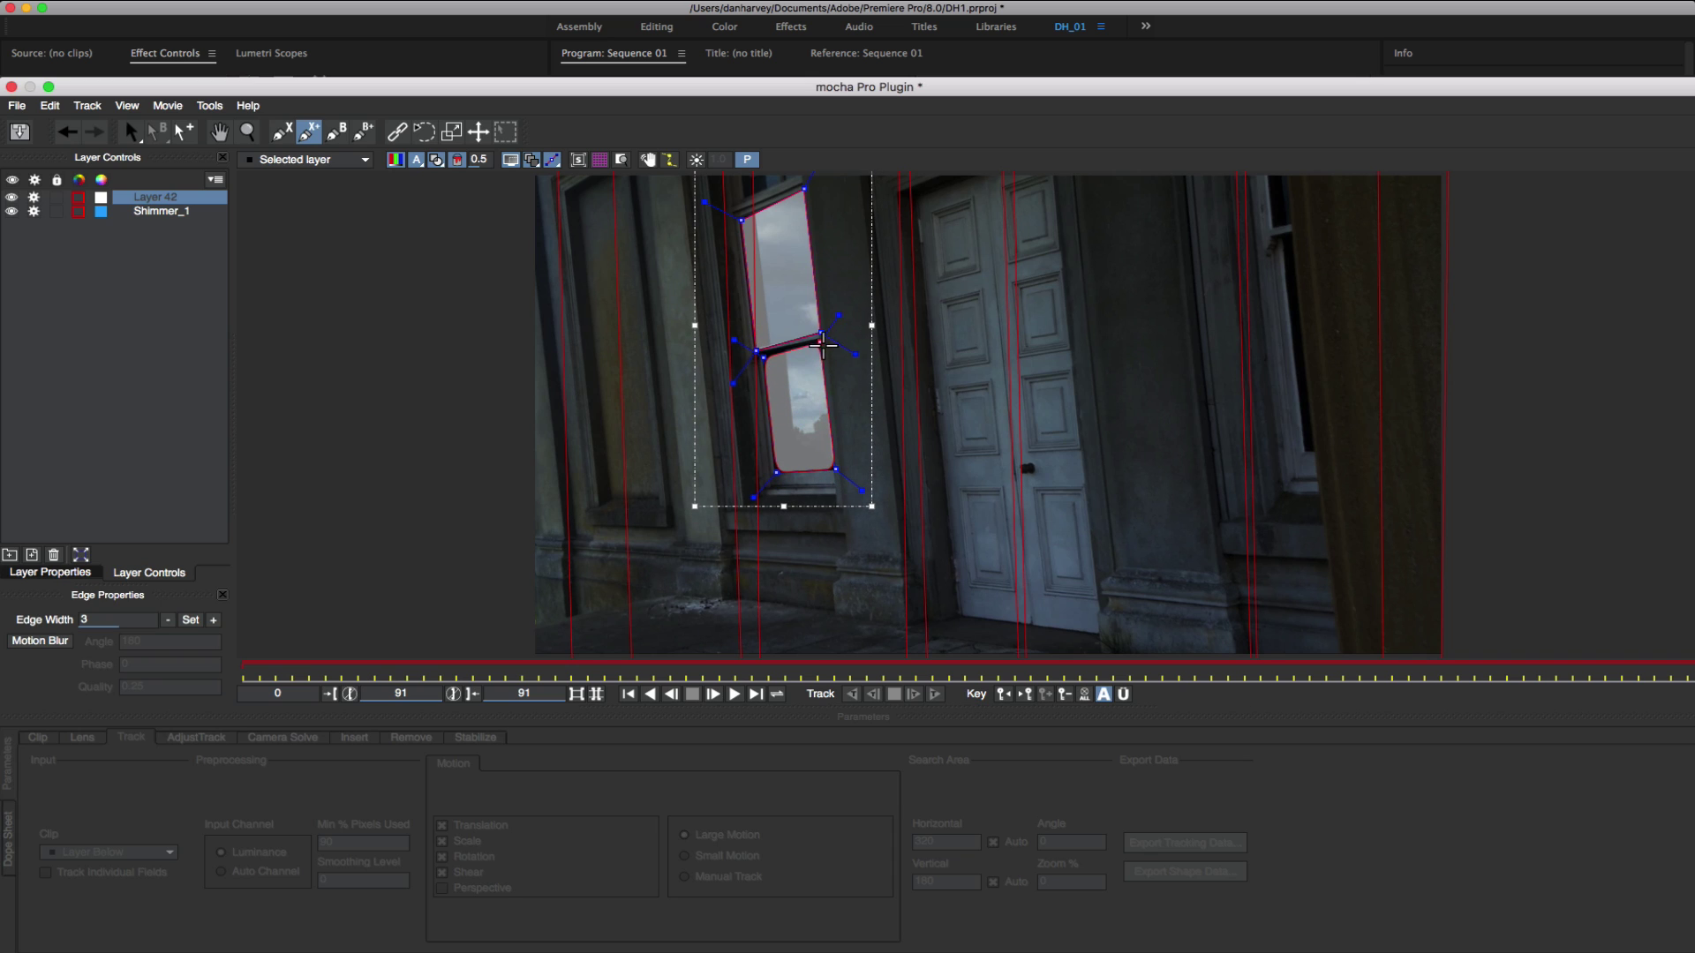
key("s")
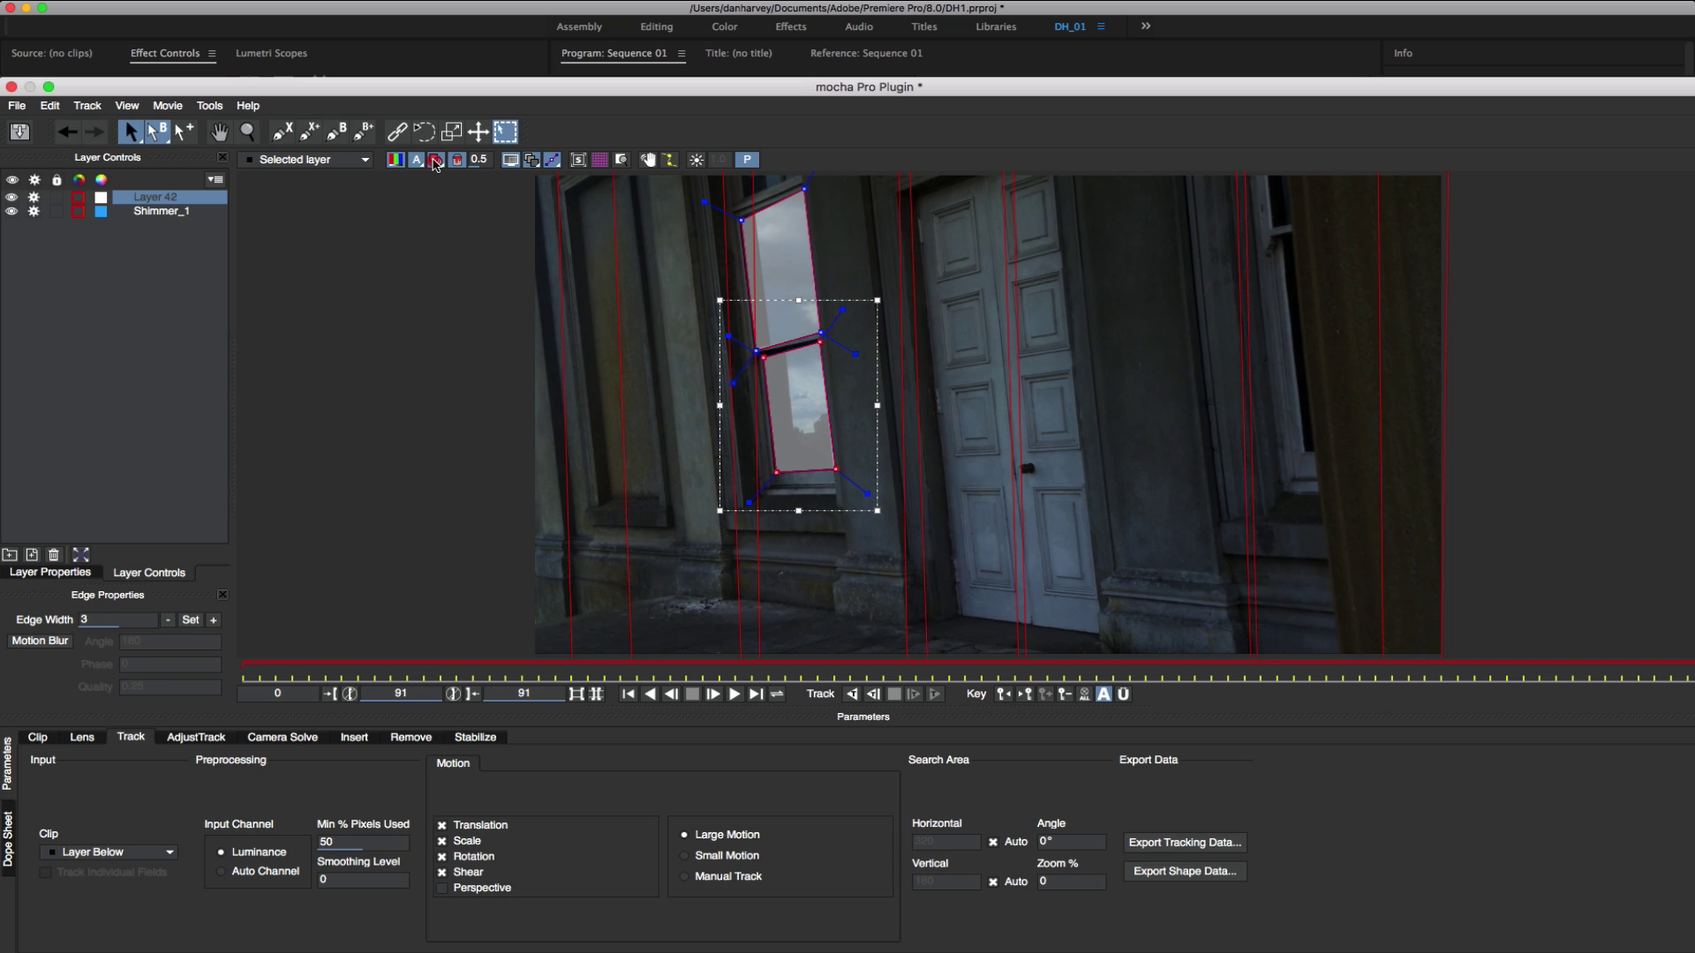
left_click(436, 161)
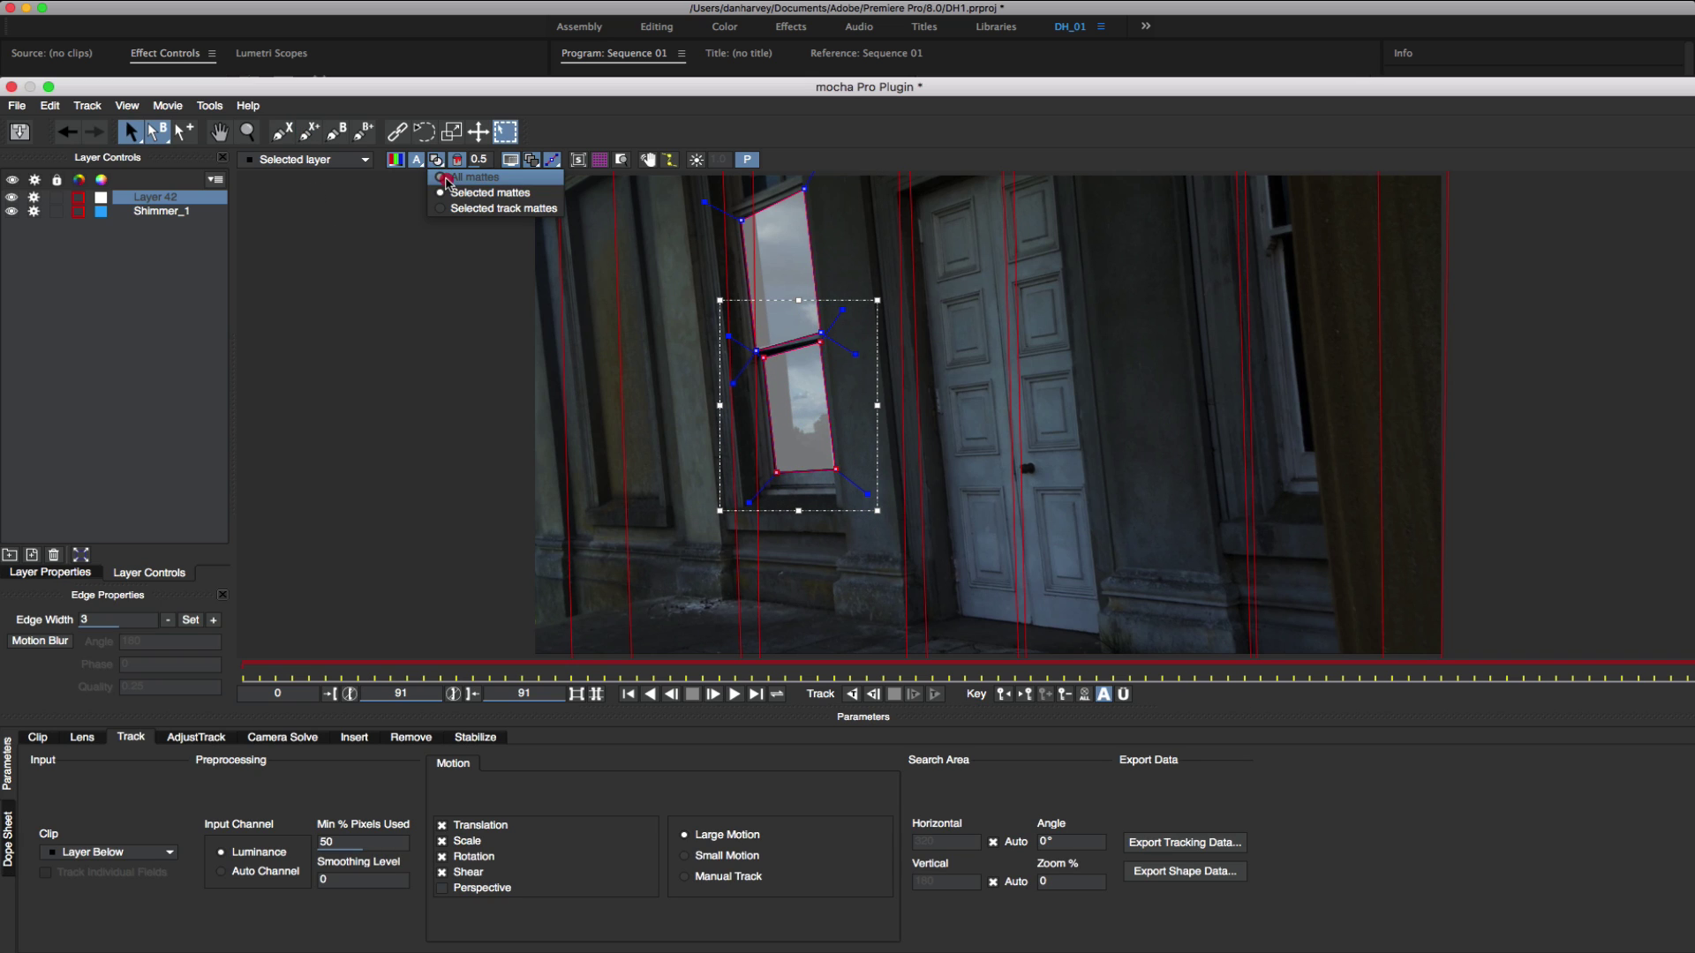
Show mattes and give the window-pane layer Subtract blend mode with Invert ticked
left_click(447, 179)
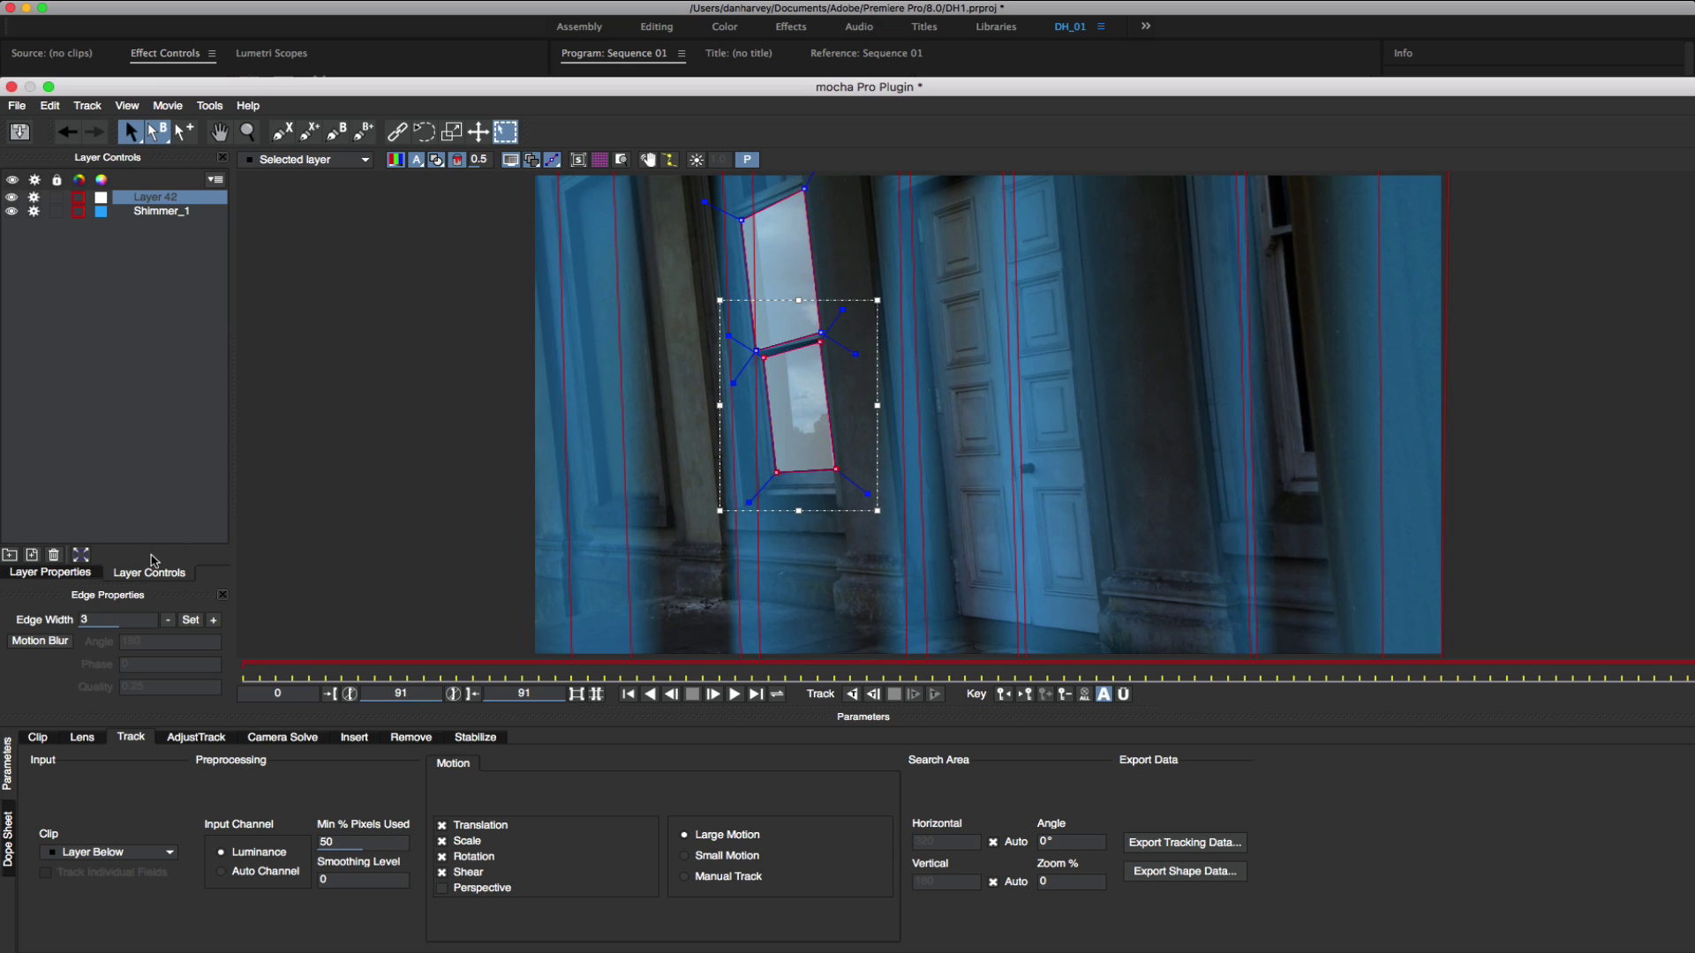
left_click(55, 572)
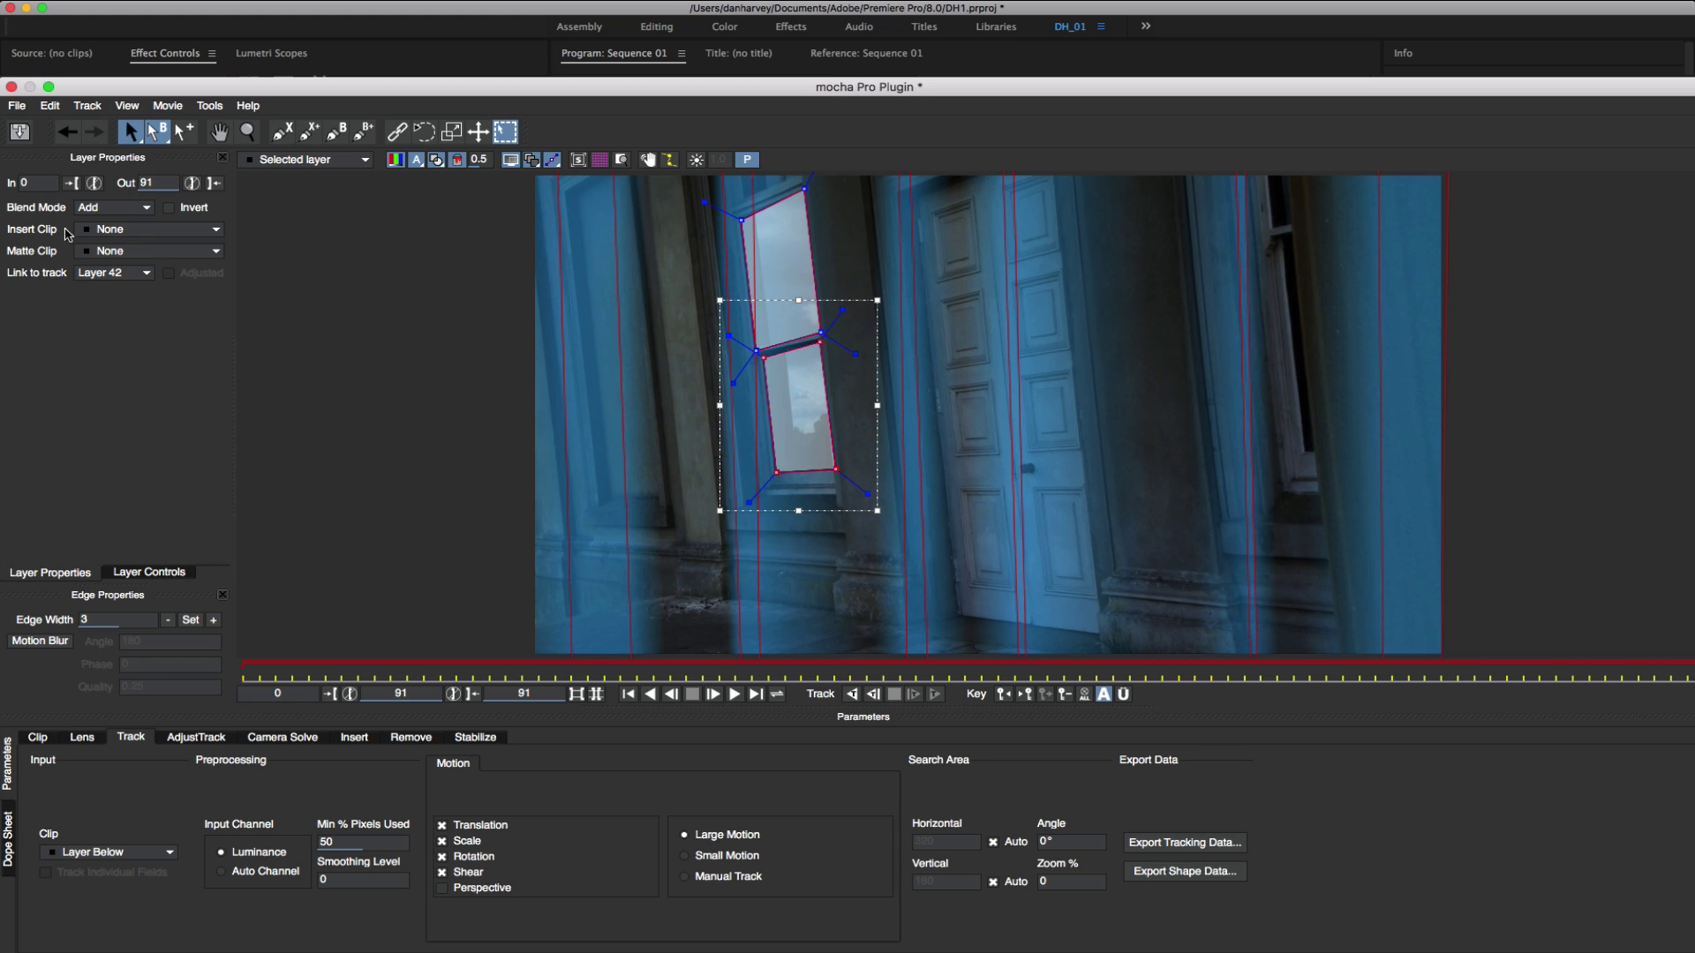
left_click(102, 205)
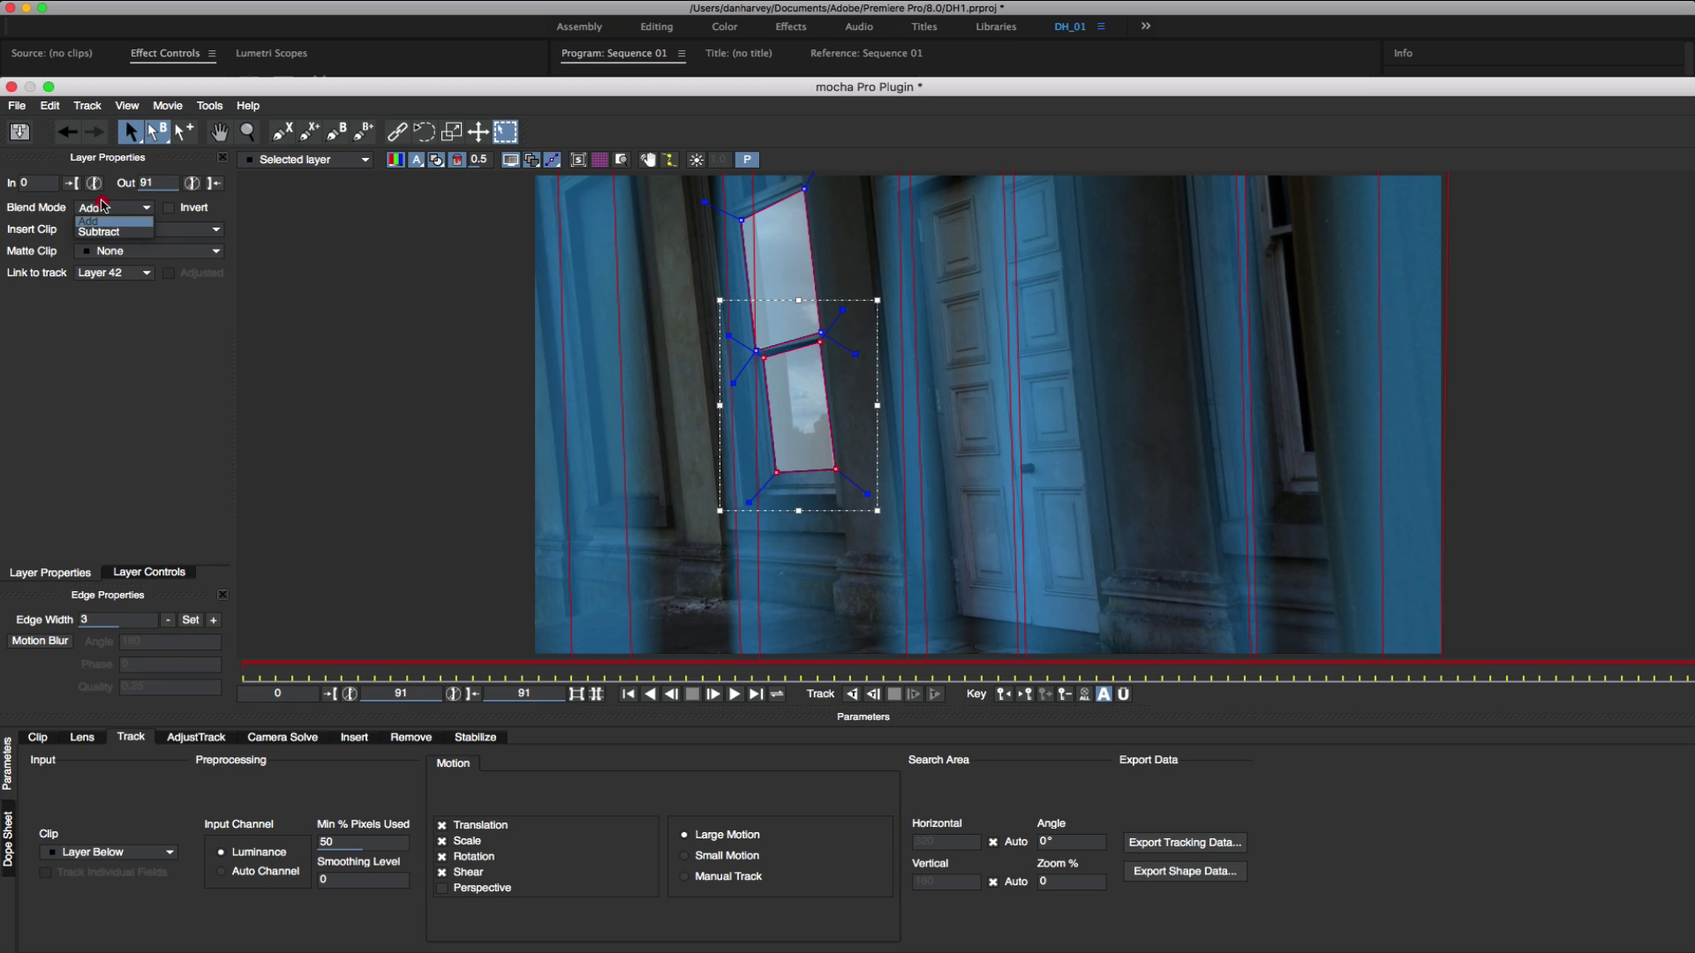
left_click(105, 230)
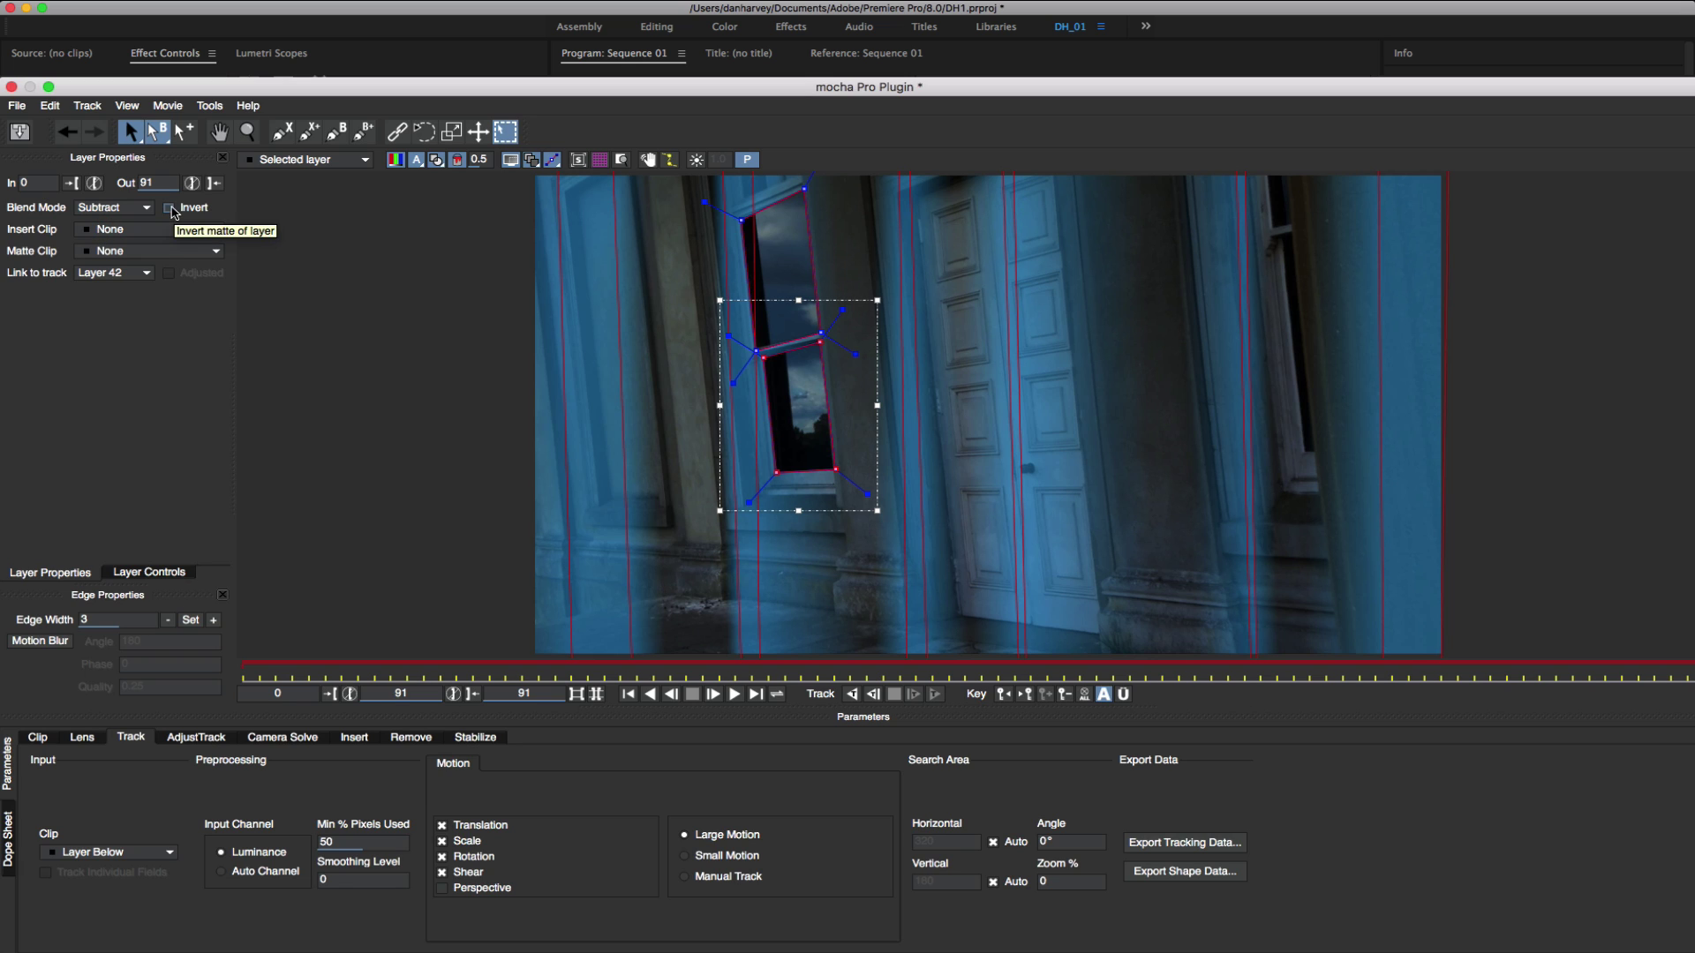
left_click(170, 209)
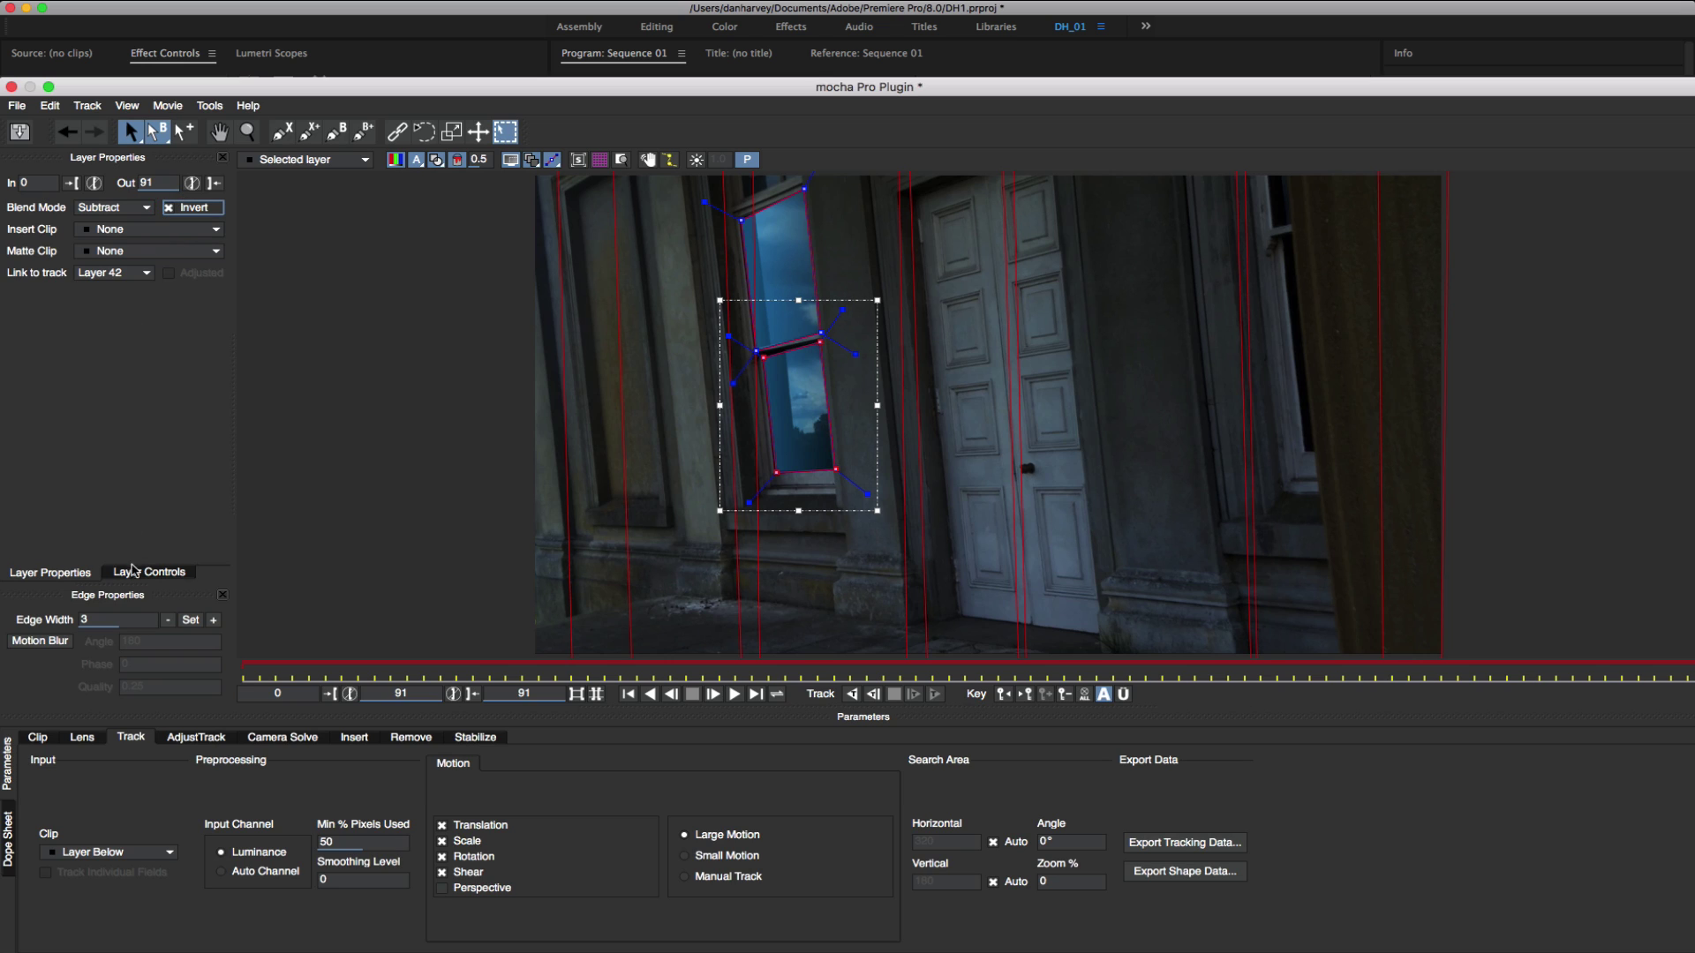
left_click(133, 573)
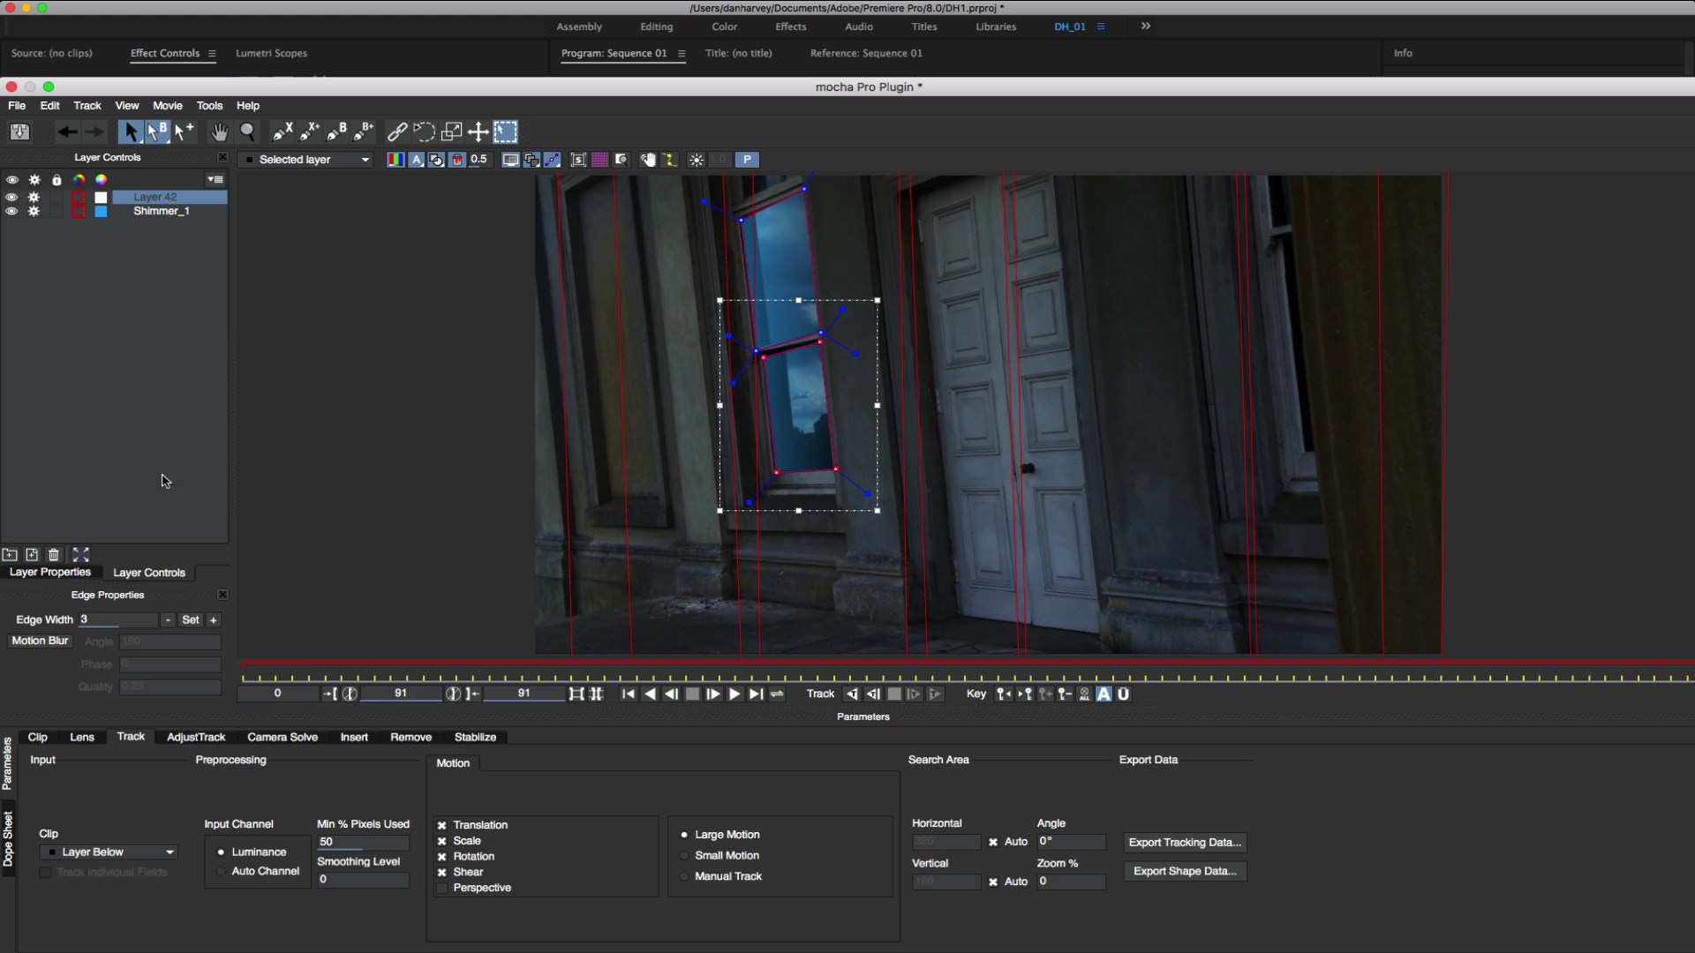
Rotate and rescale the Shimmer_1 shape, then drag it left across the facade
left_click(168, 212)
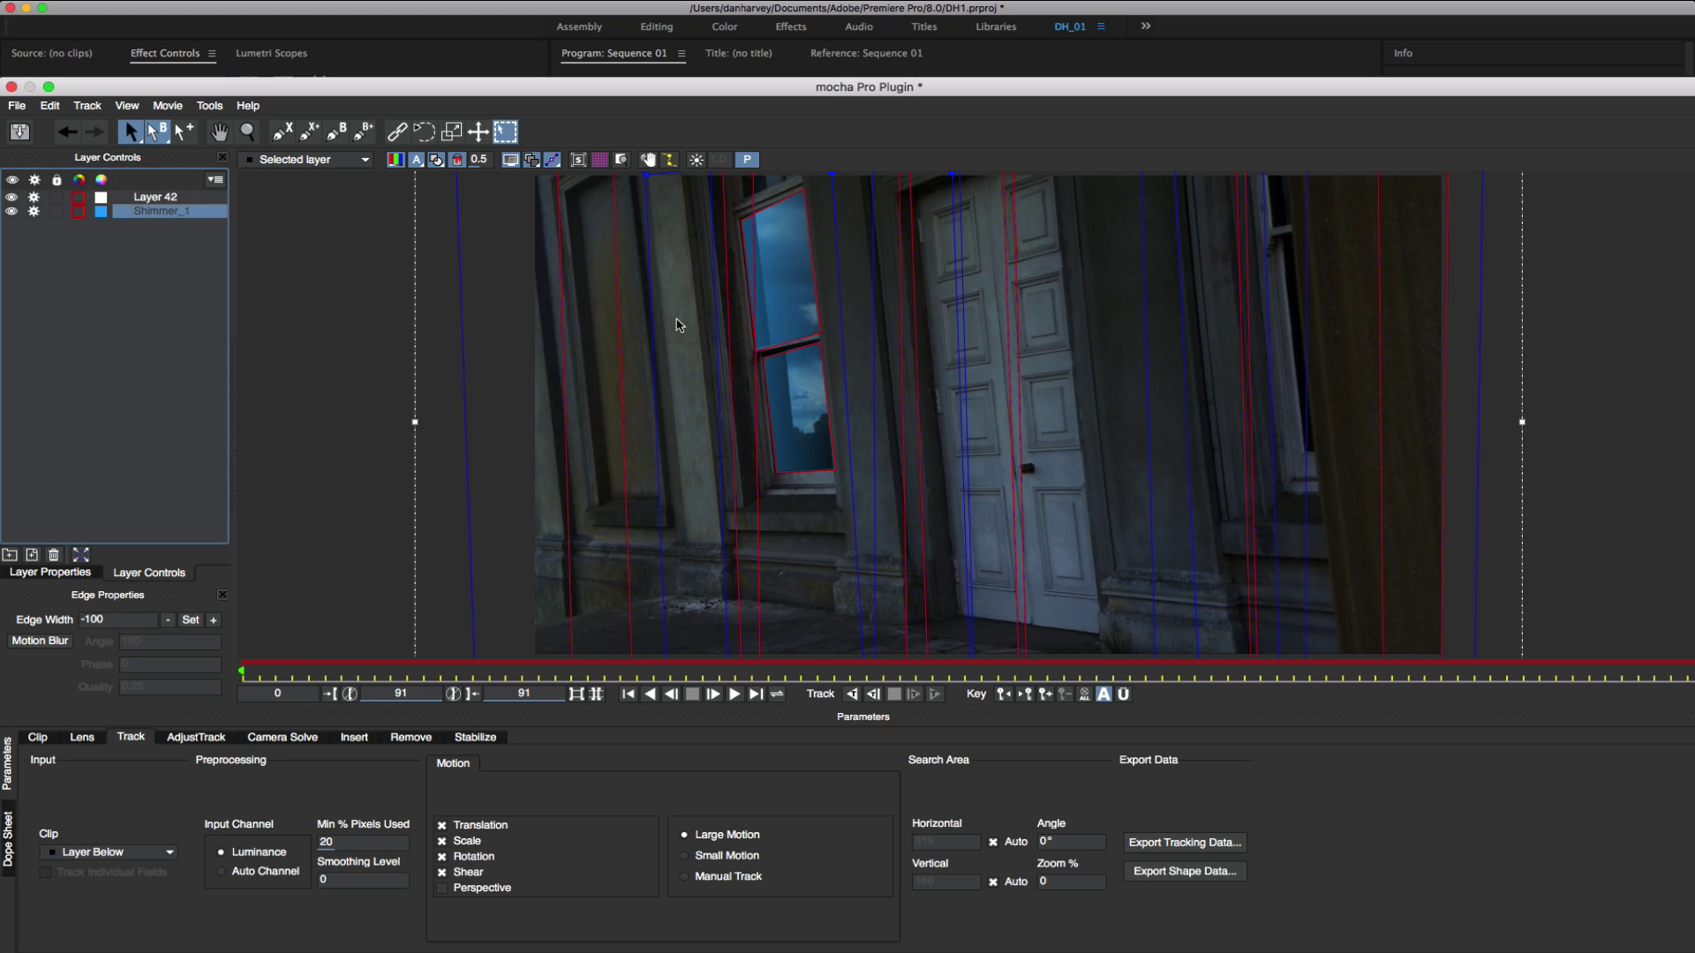
key("t")
mouse_move(1015, 359)
left_mouse_down()
mouse_move(1089, 332)
mouse_move(1097, 303)
left_mouse_up()
key("e")
key("q")
mouse_move(970, 283)
left_mouse_down()
mouse_move(485, 285)
mouse_move(1318, 263)
left_mouse_up()
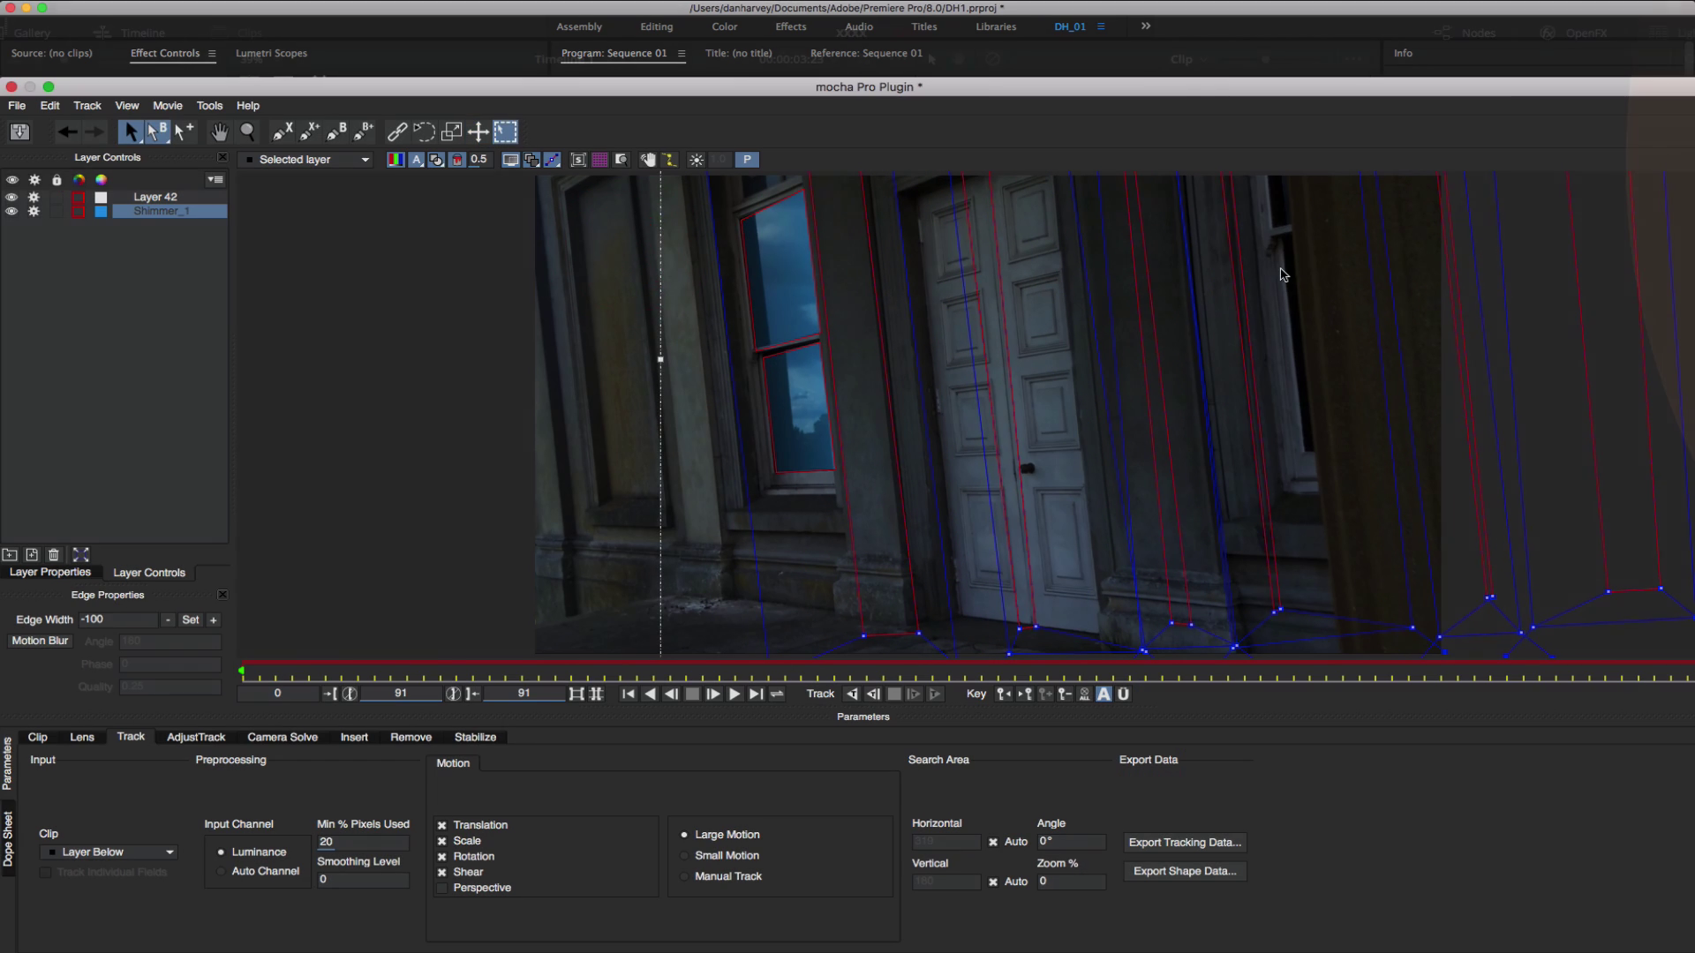